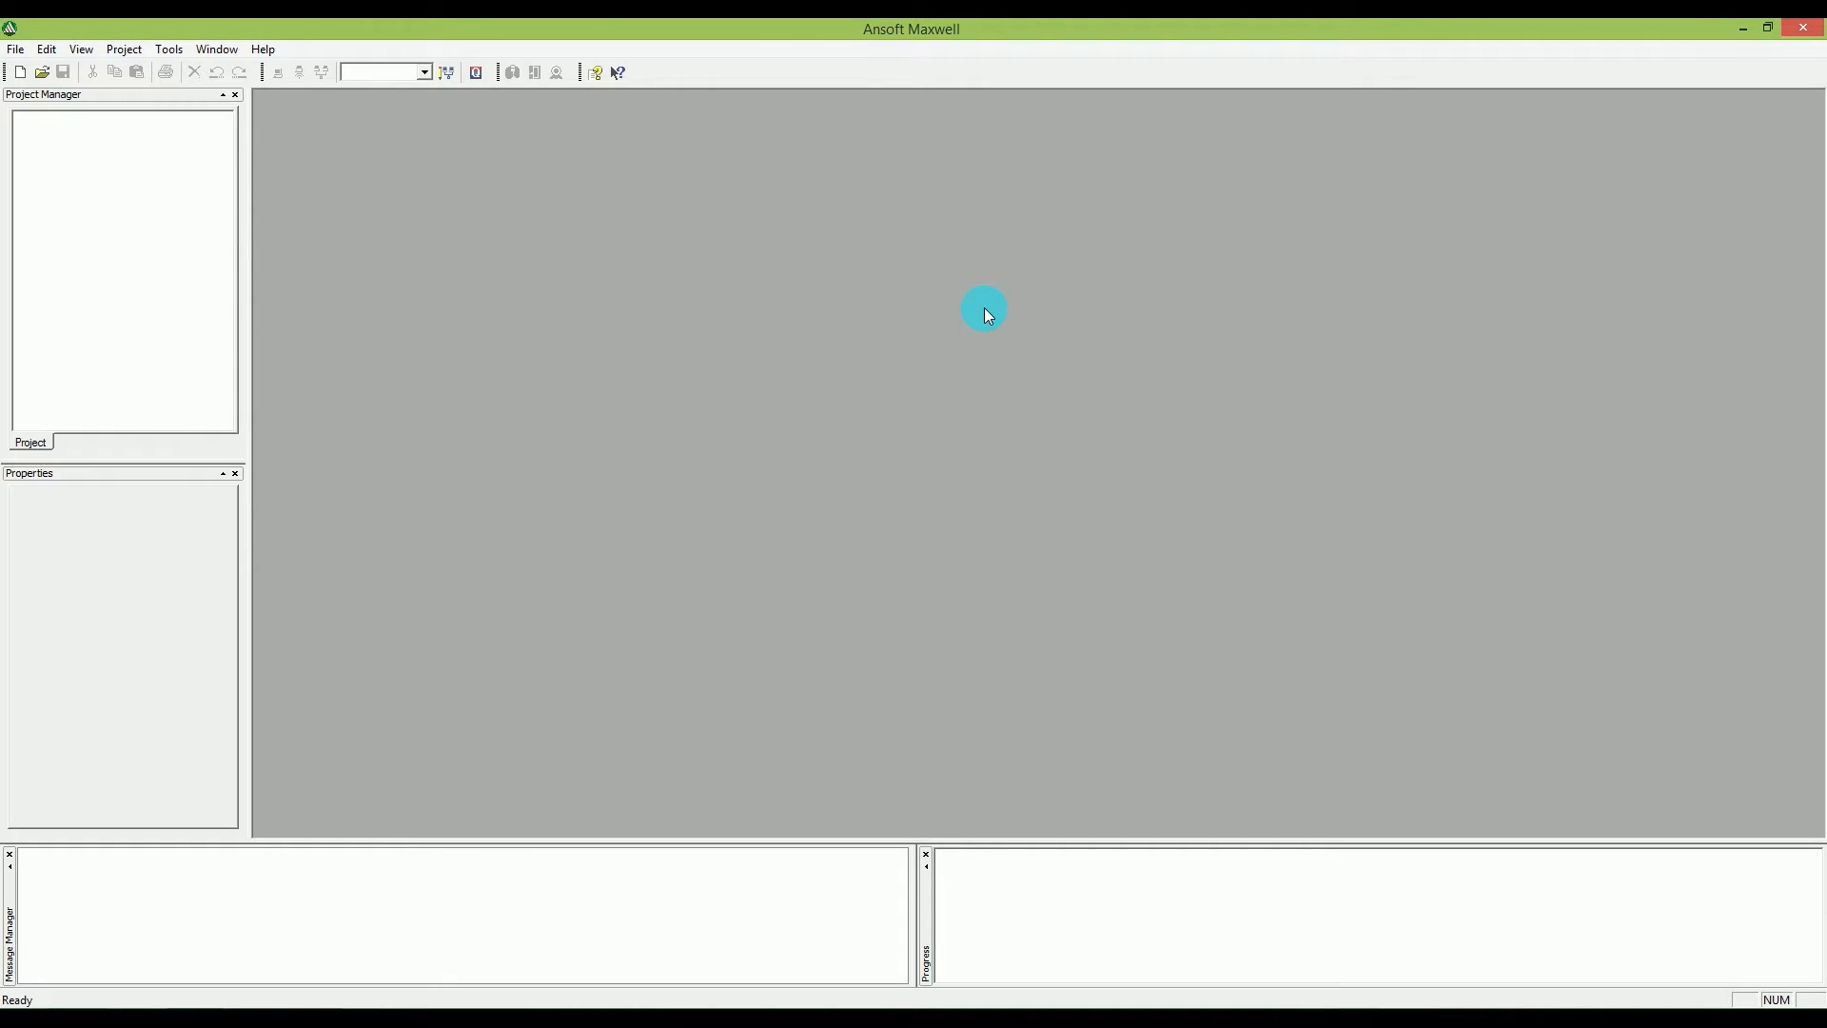
Create a new project named Force and insert a Maxwell 3D design into it.
left_click(862, 248)
left_click(20, 80)
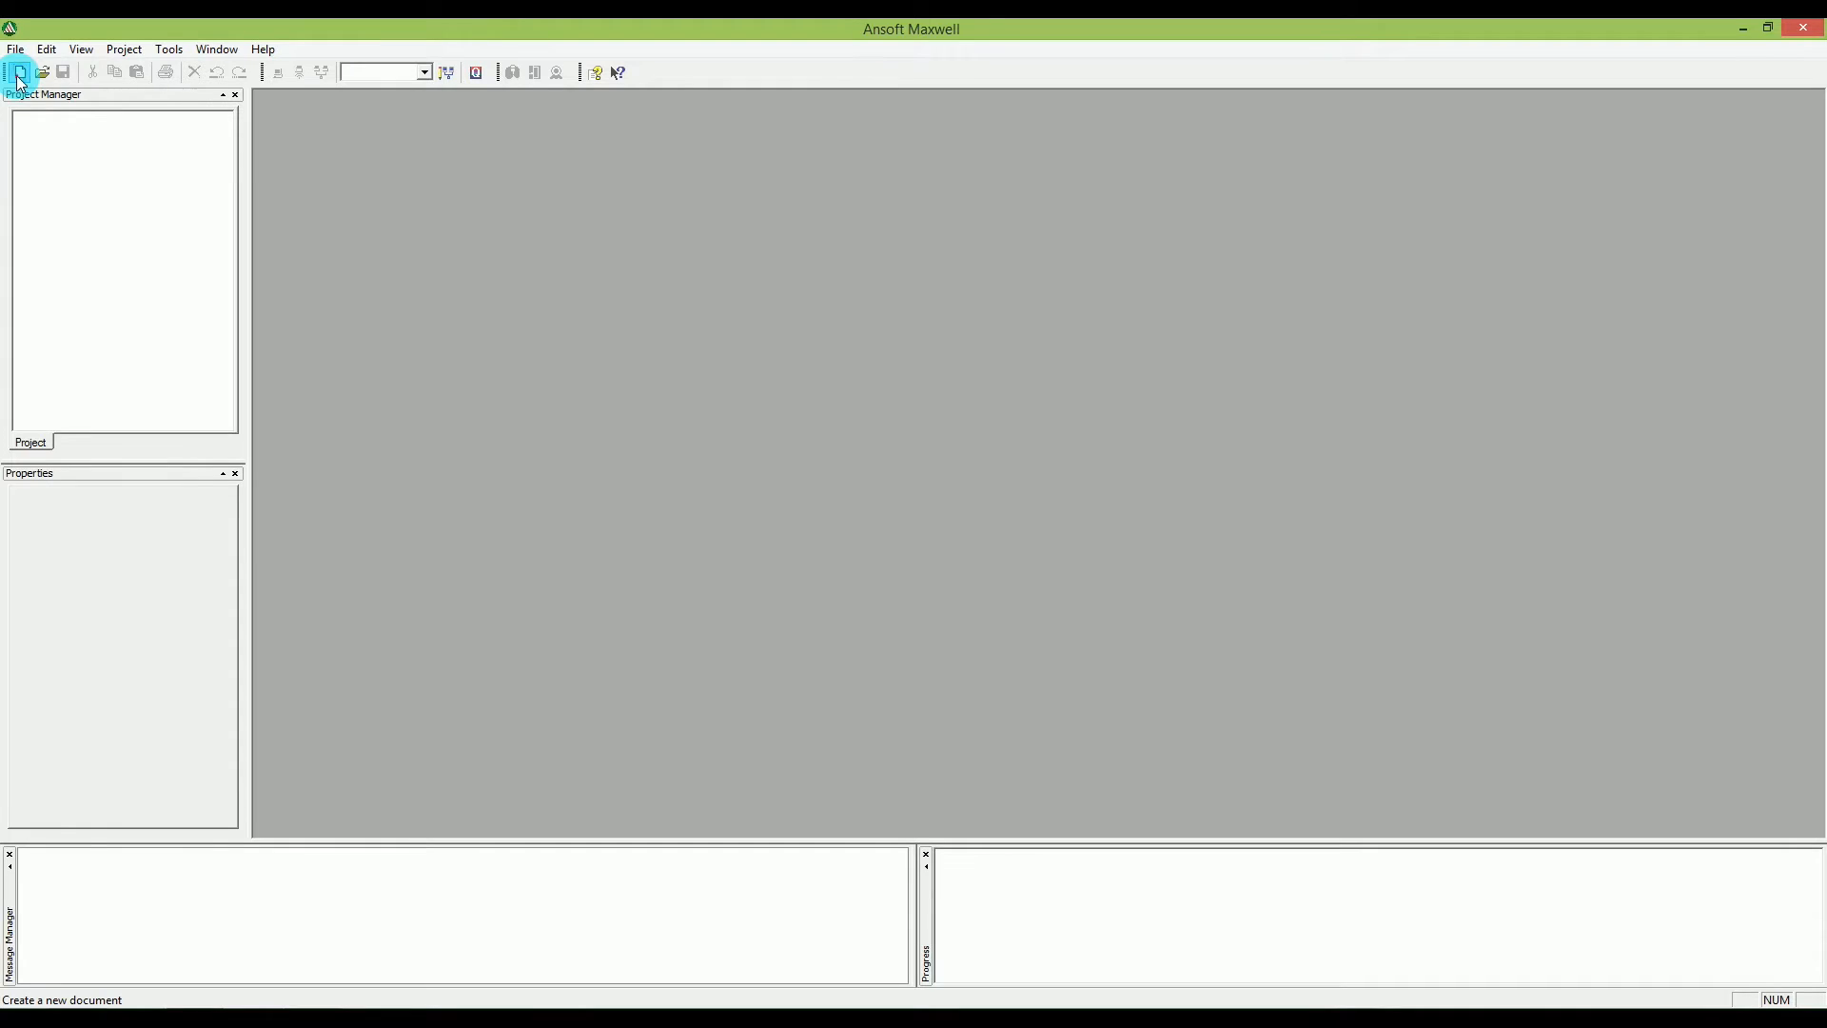
left_click(55, 121)
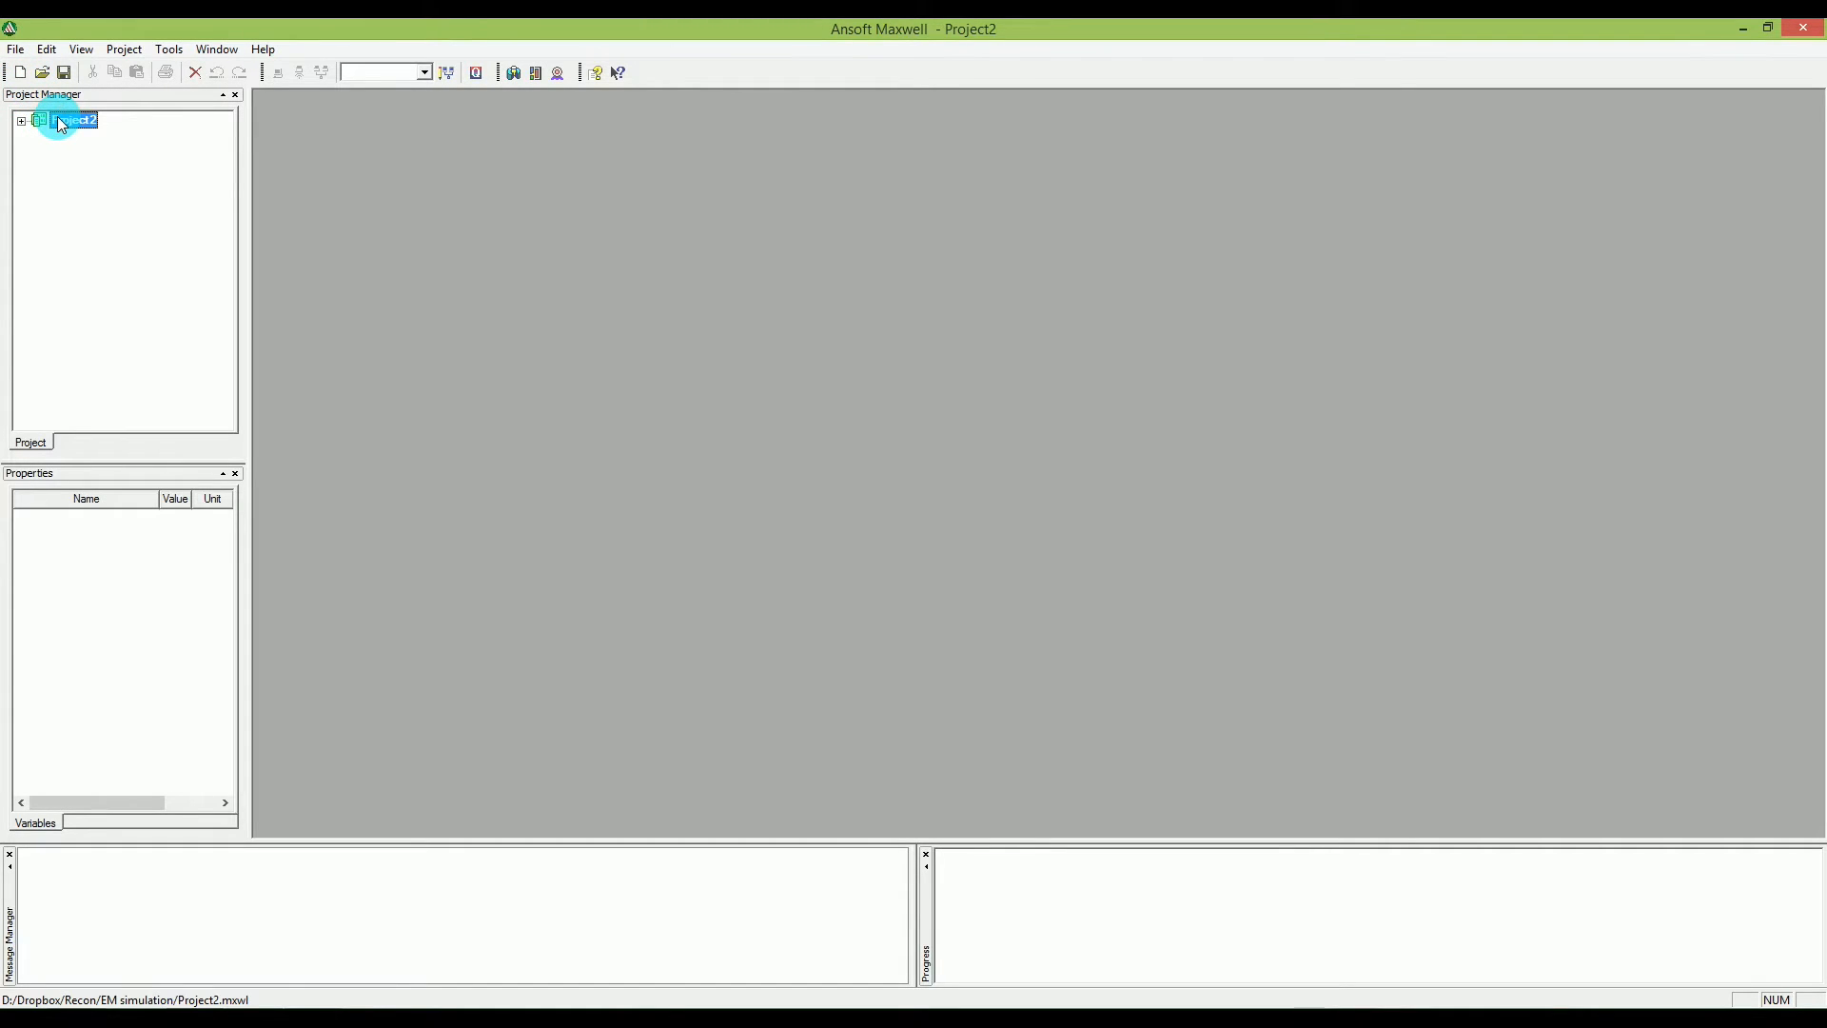
right_click(58, 120)
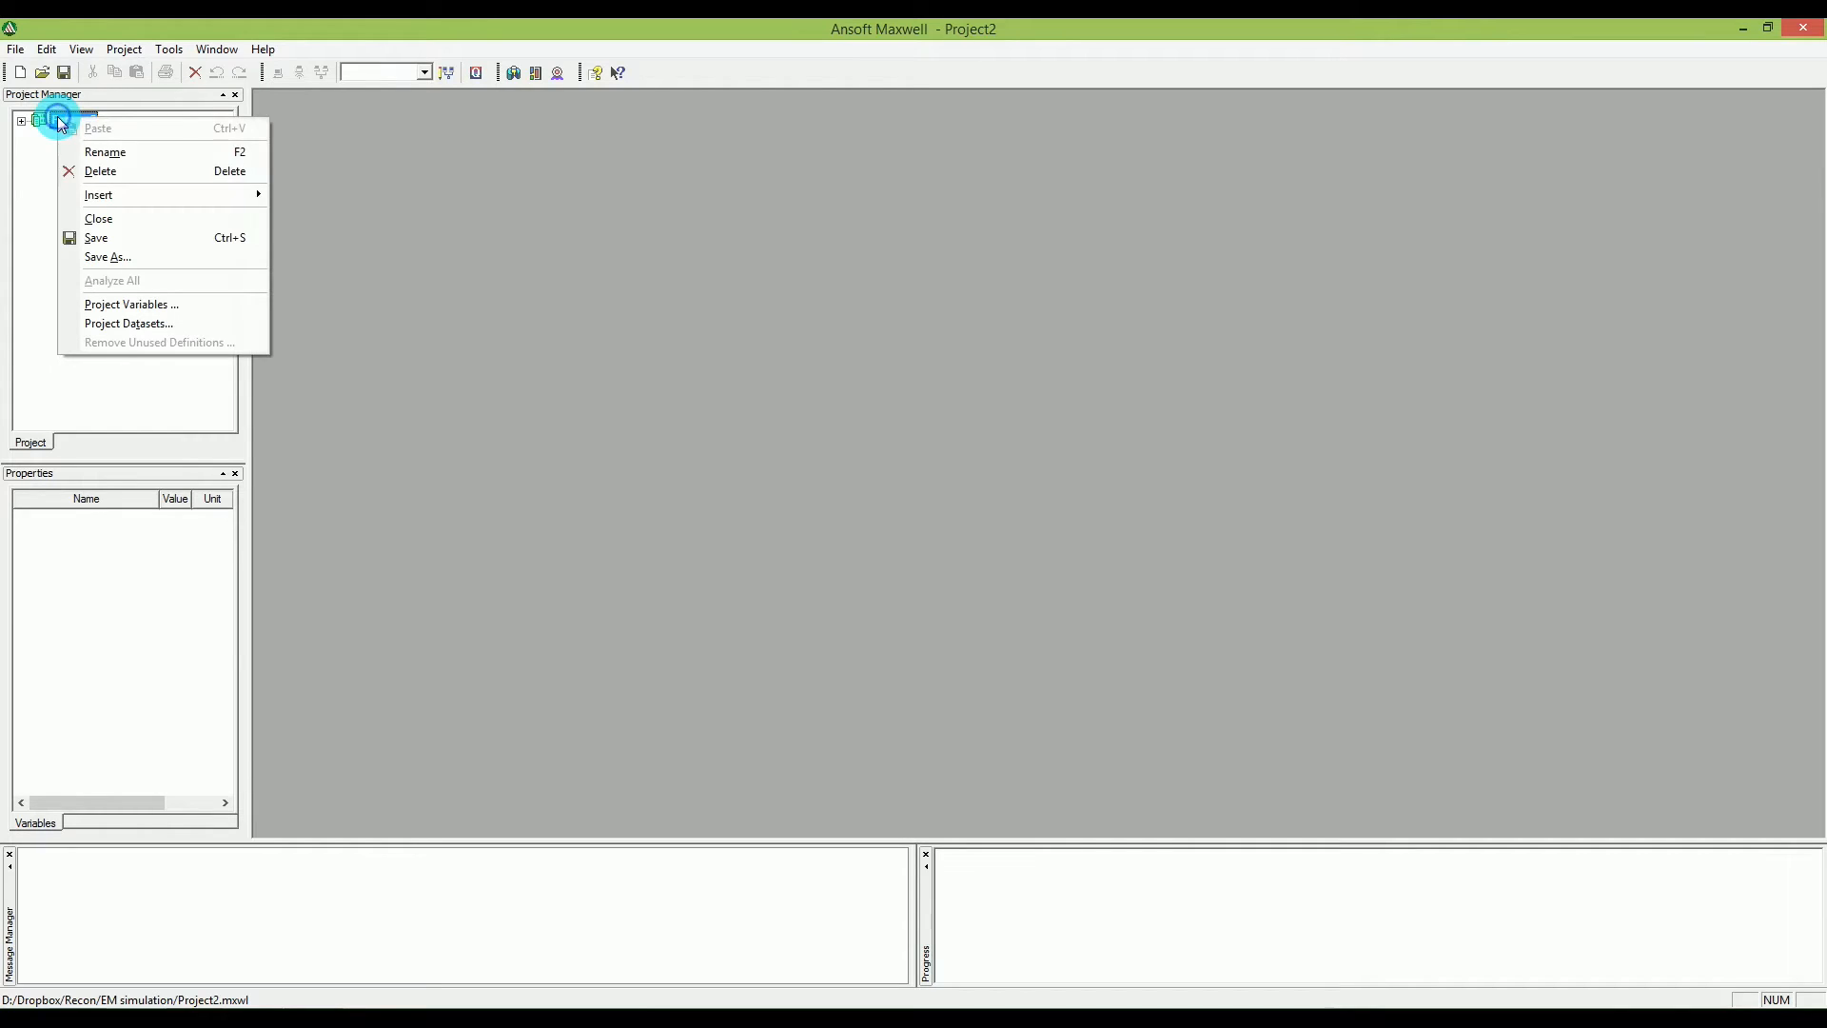
left_click(104, 154)
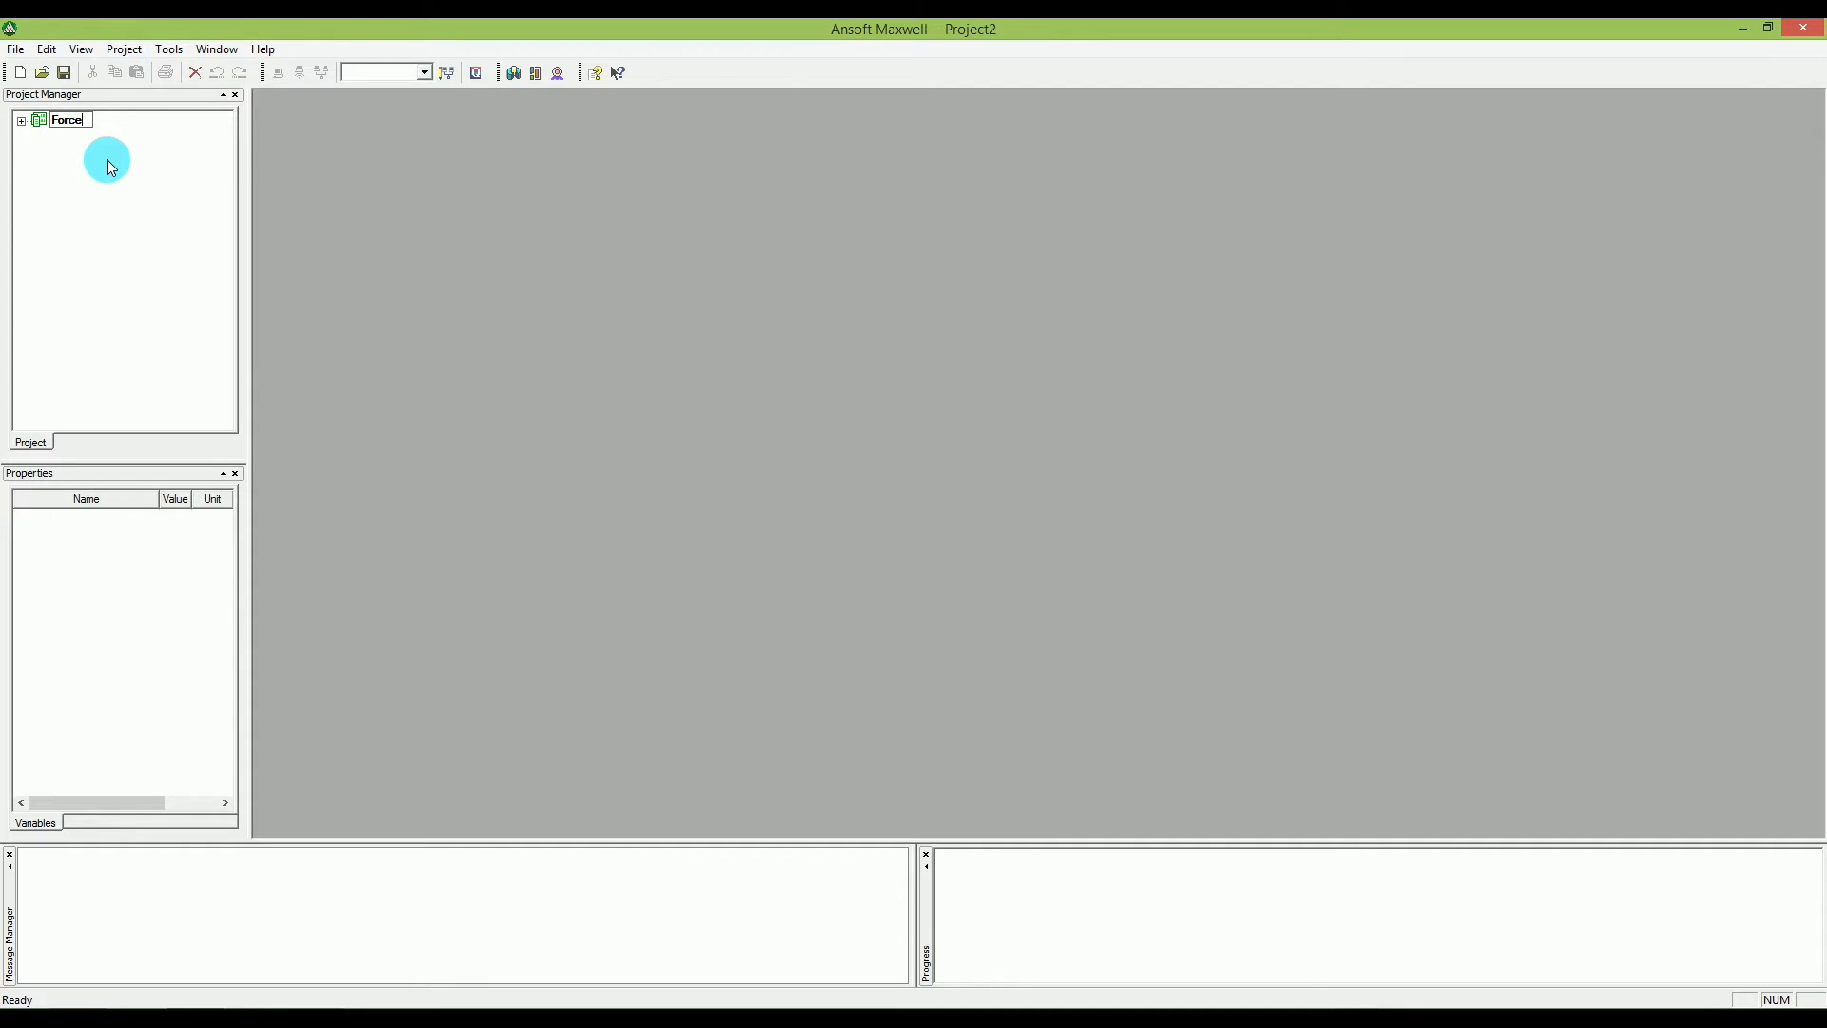
key("Return")
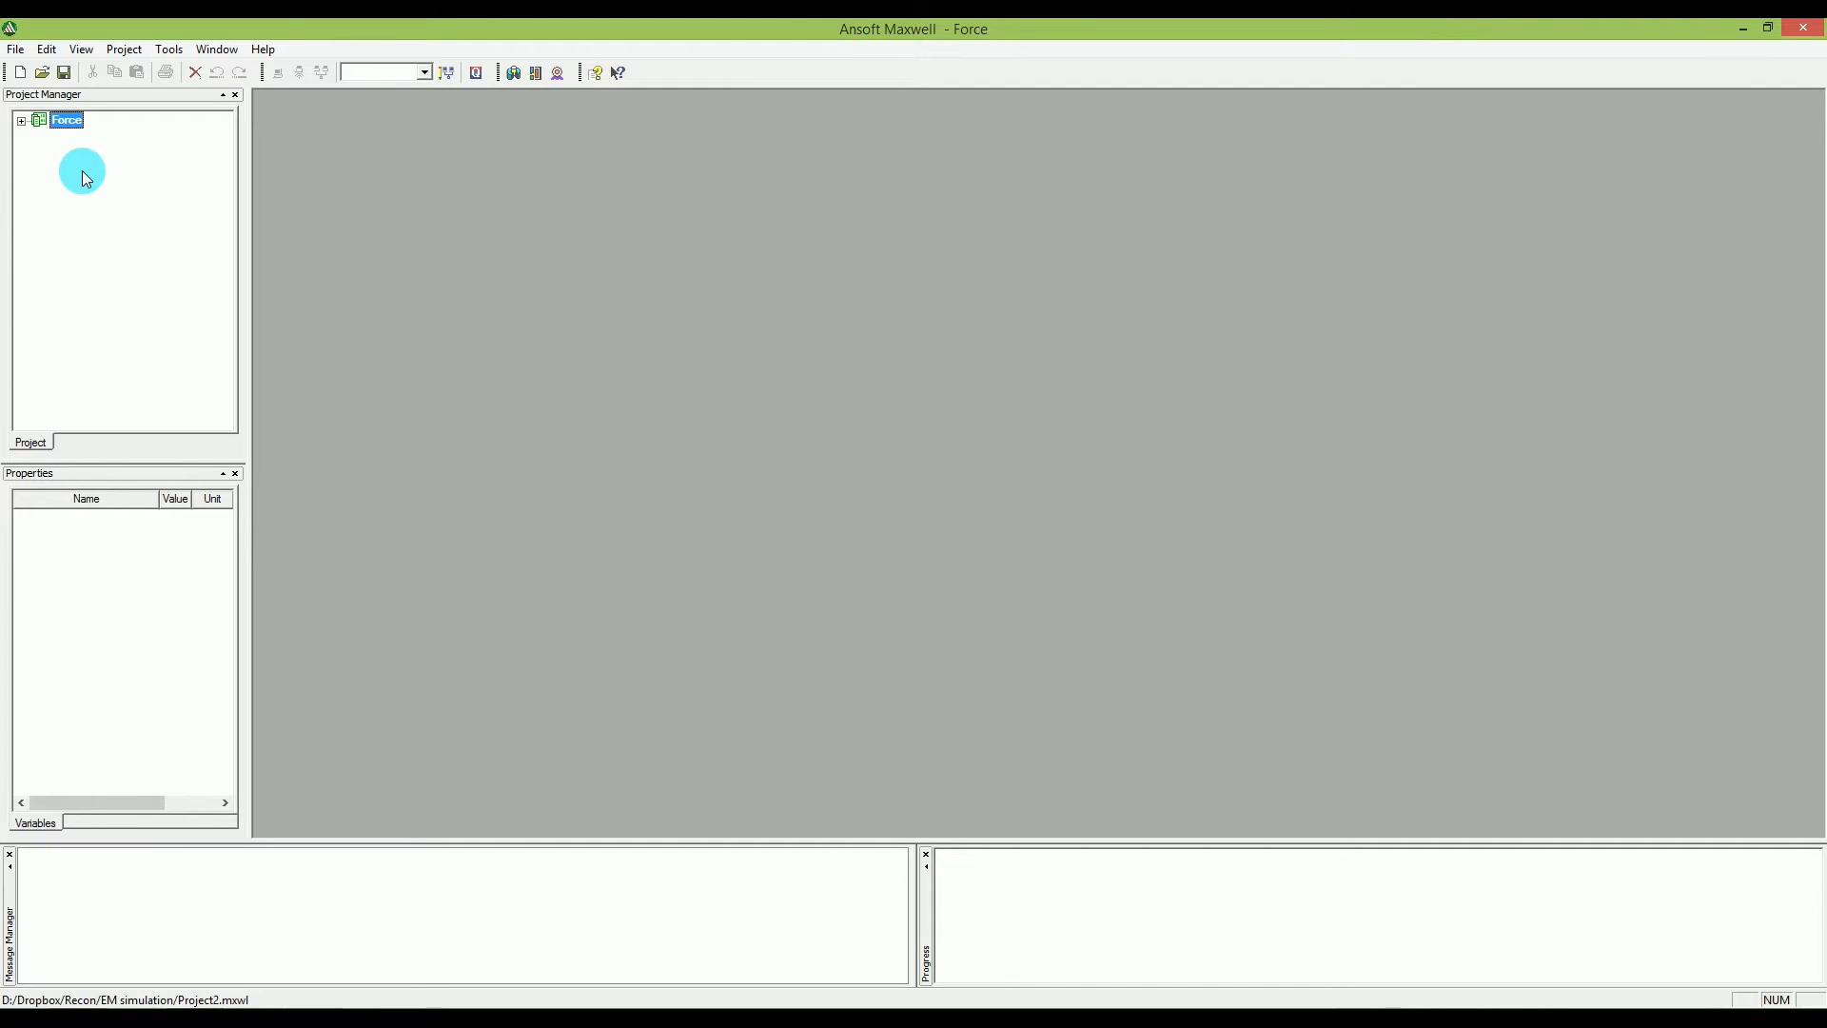
left_click(21, 121)
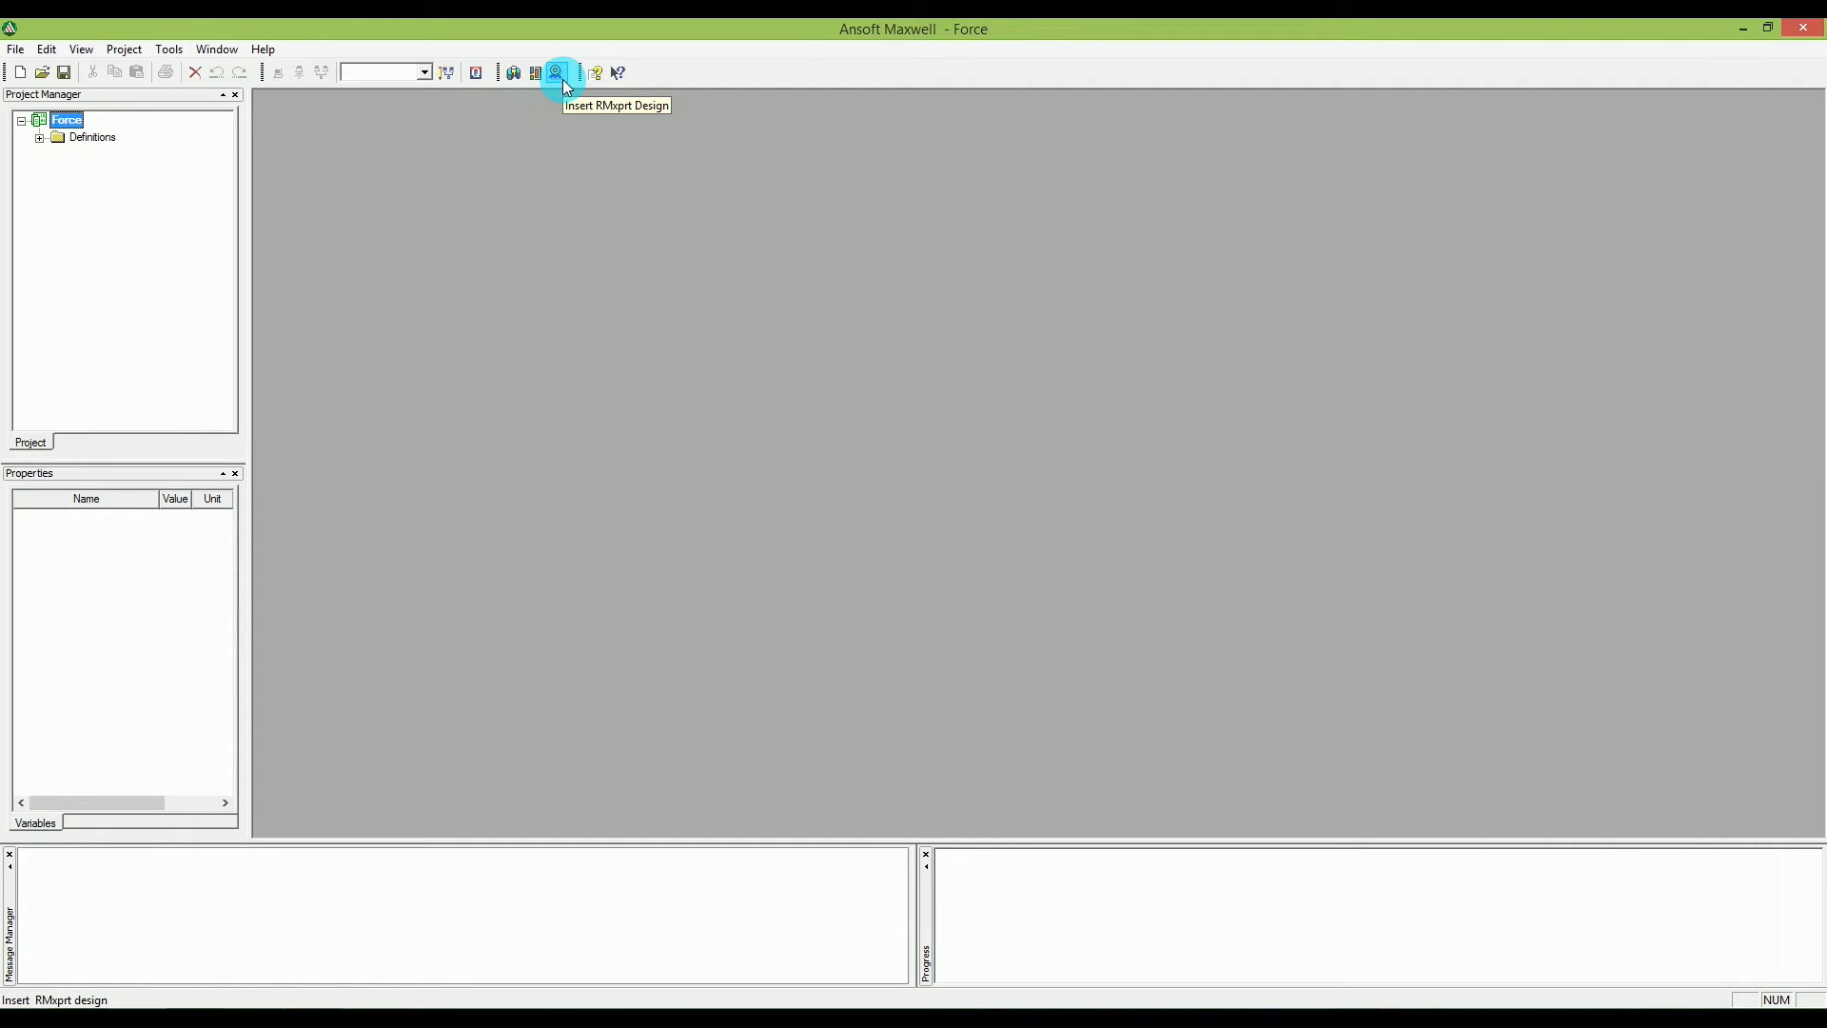
left_click(515, 73)
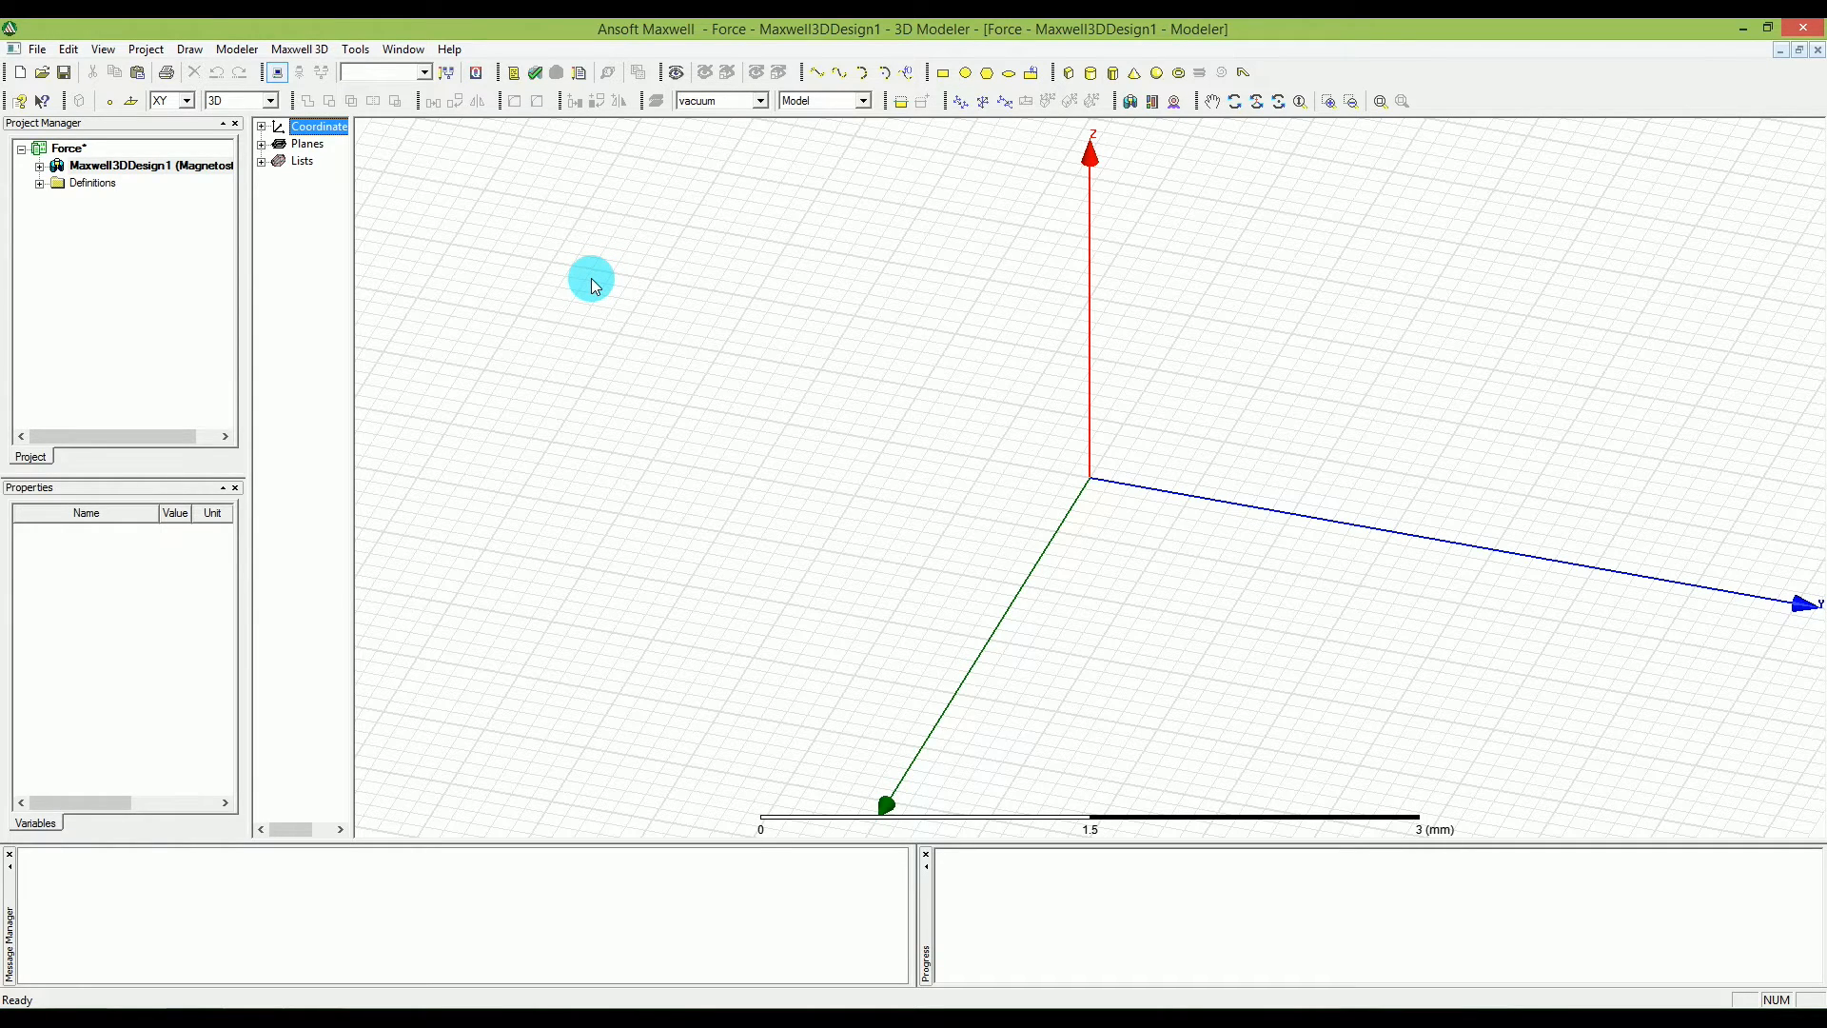
Review the general Maxwell 3D options, including the default solution type, and close them without changes.
left_click(354, 50)
mouse_move(419, 220)
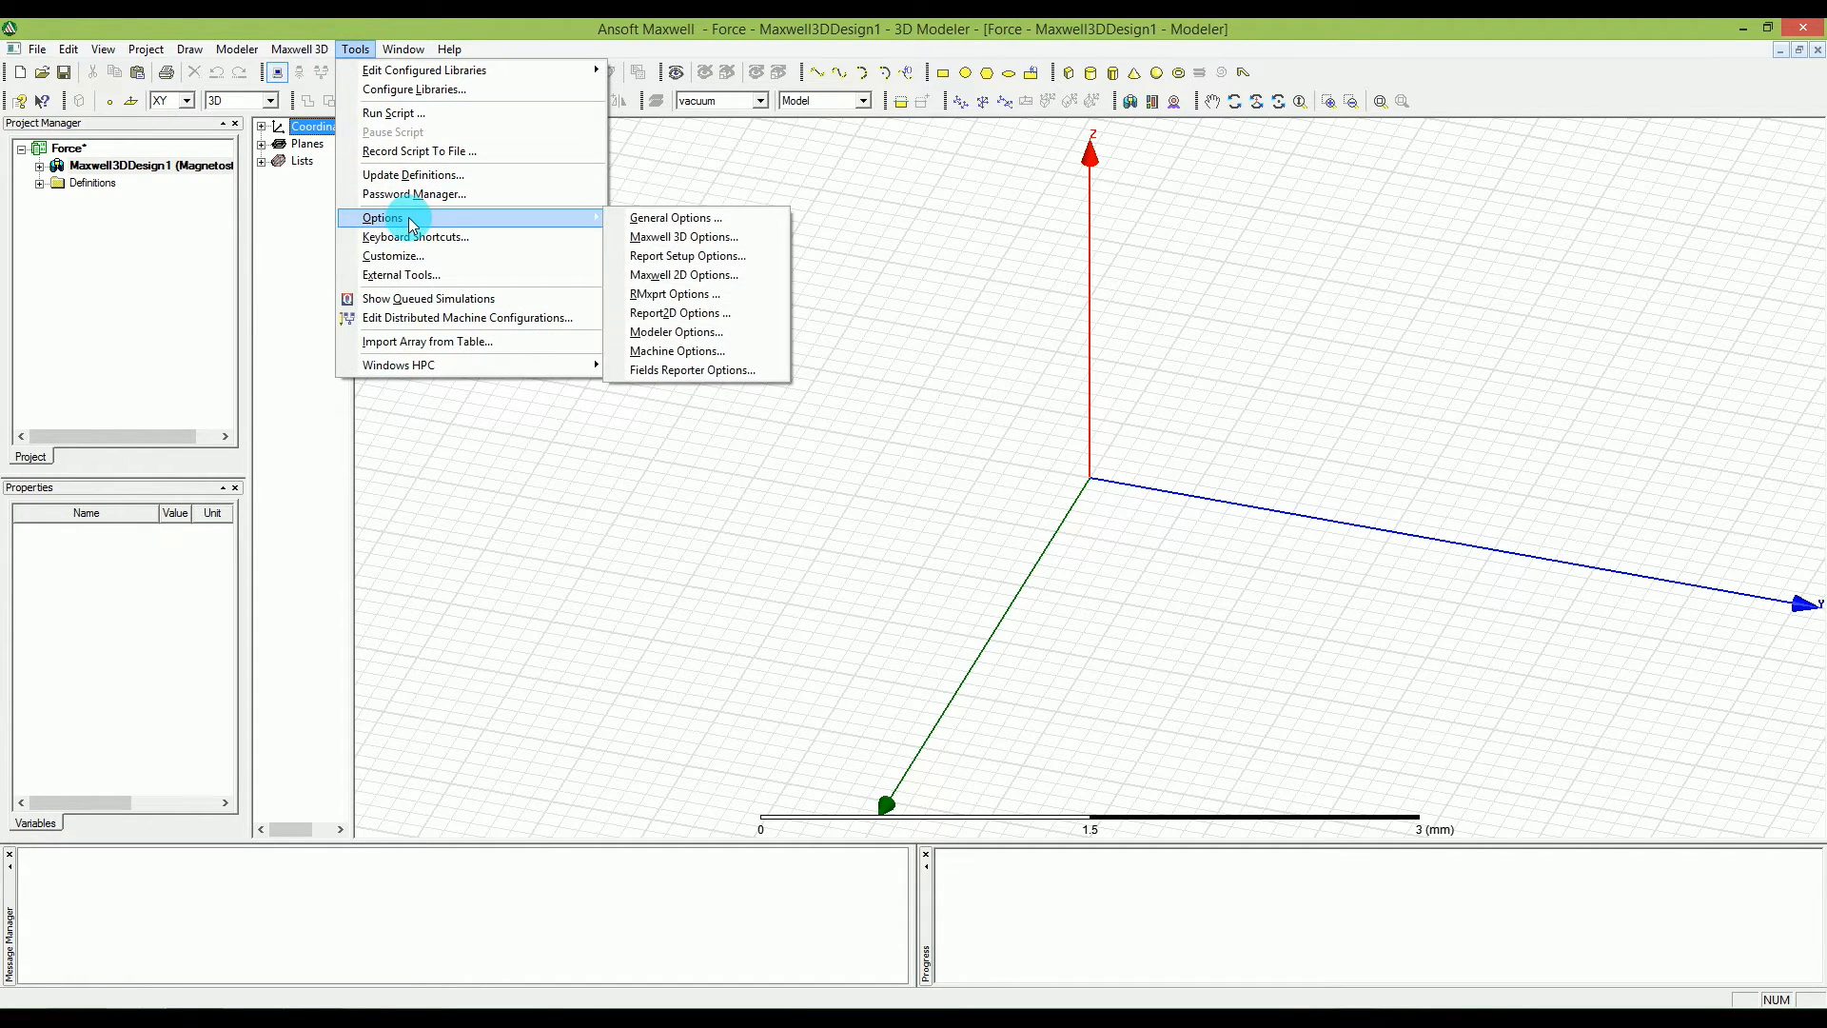
left_click(630, 237)
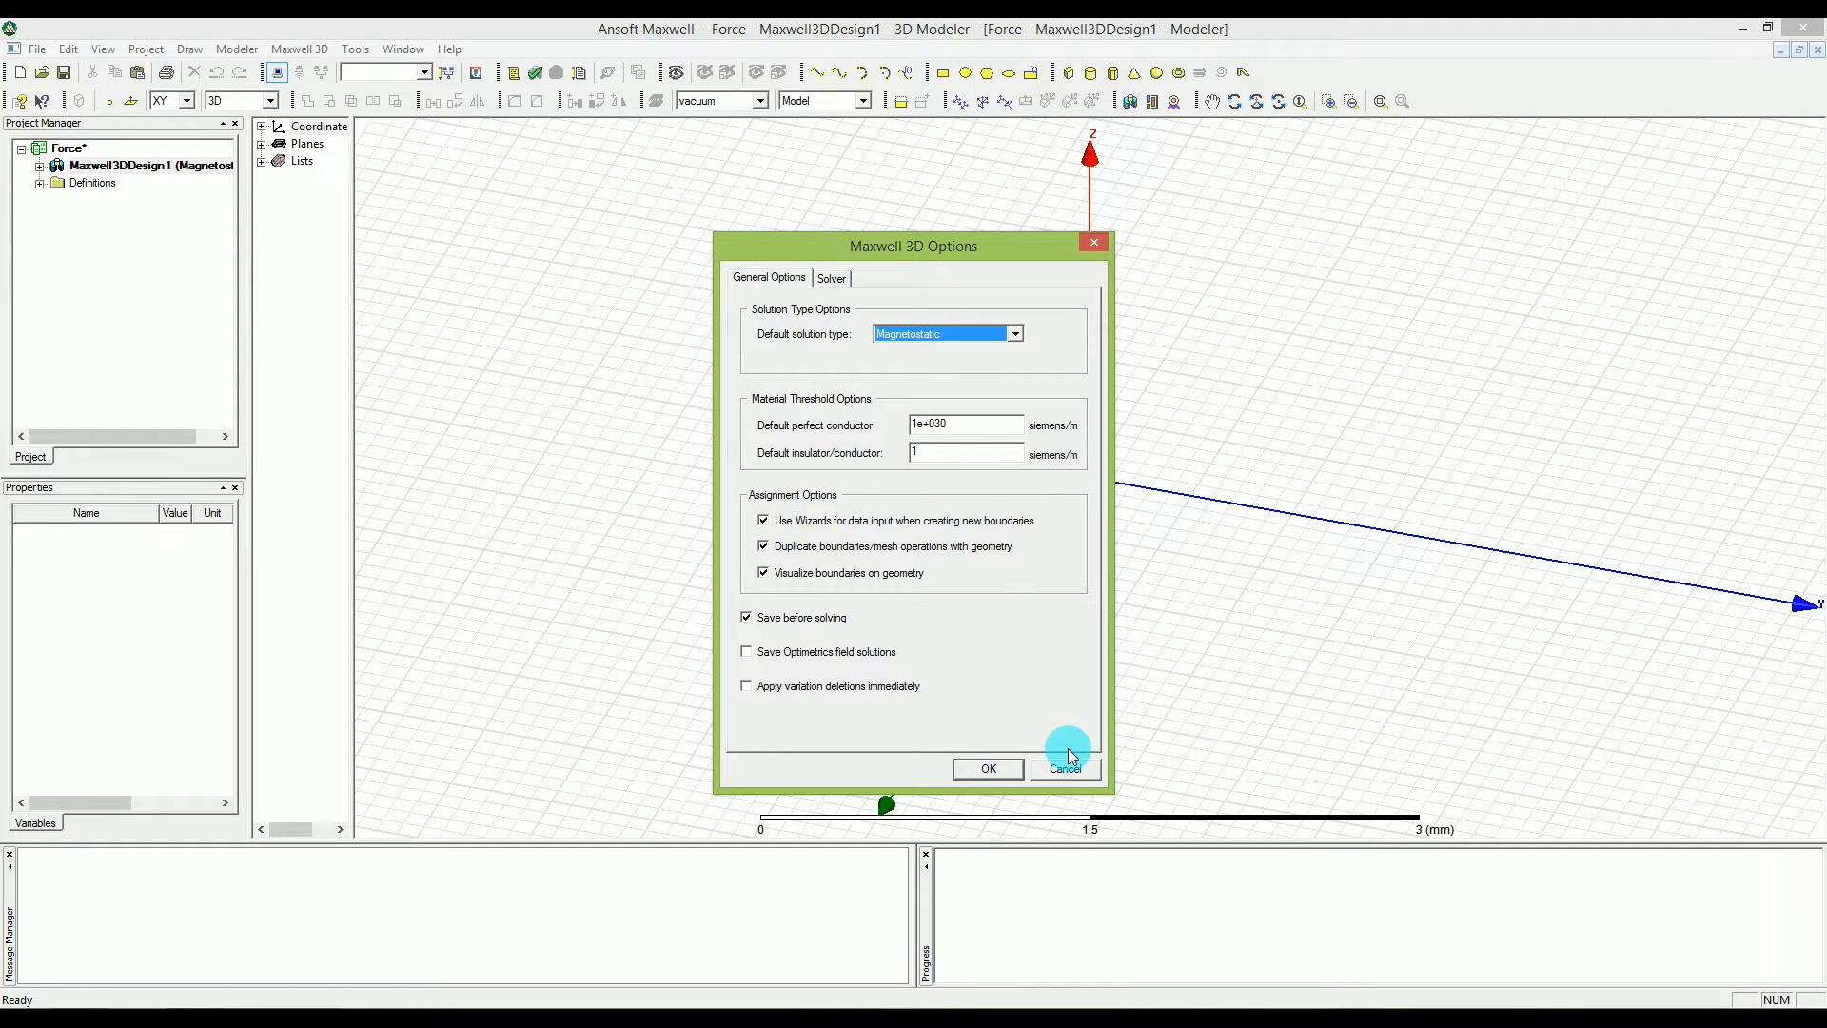
left_click(1056, 771)
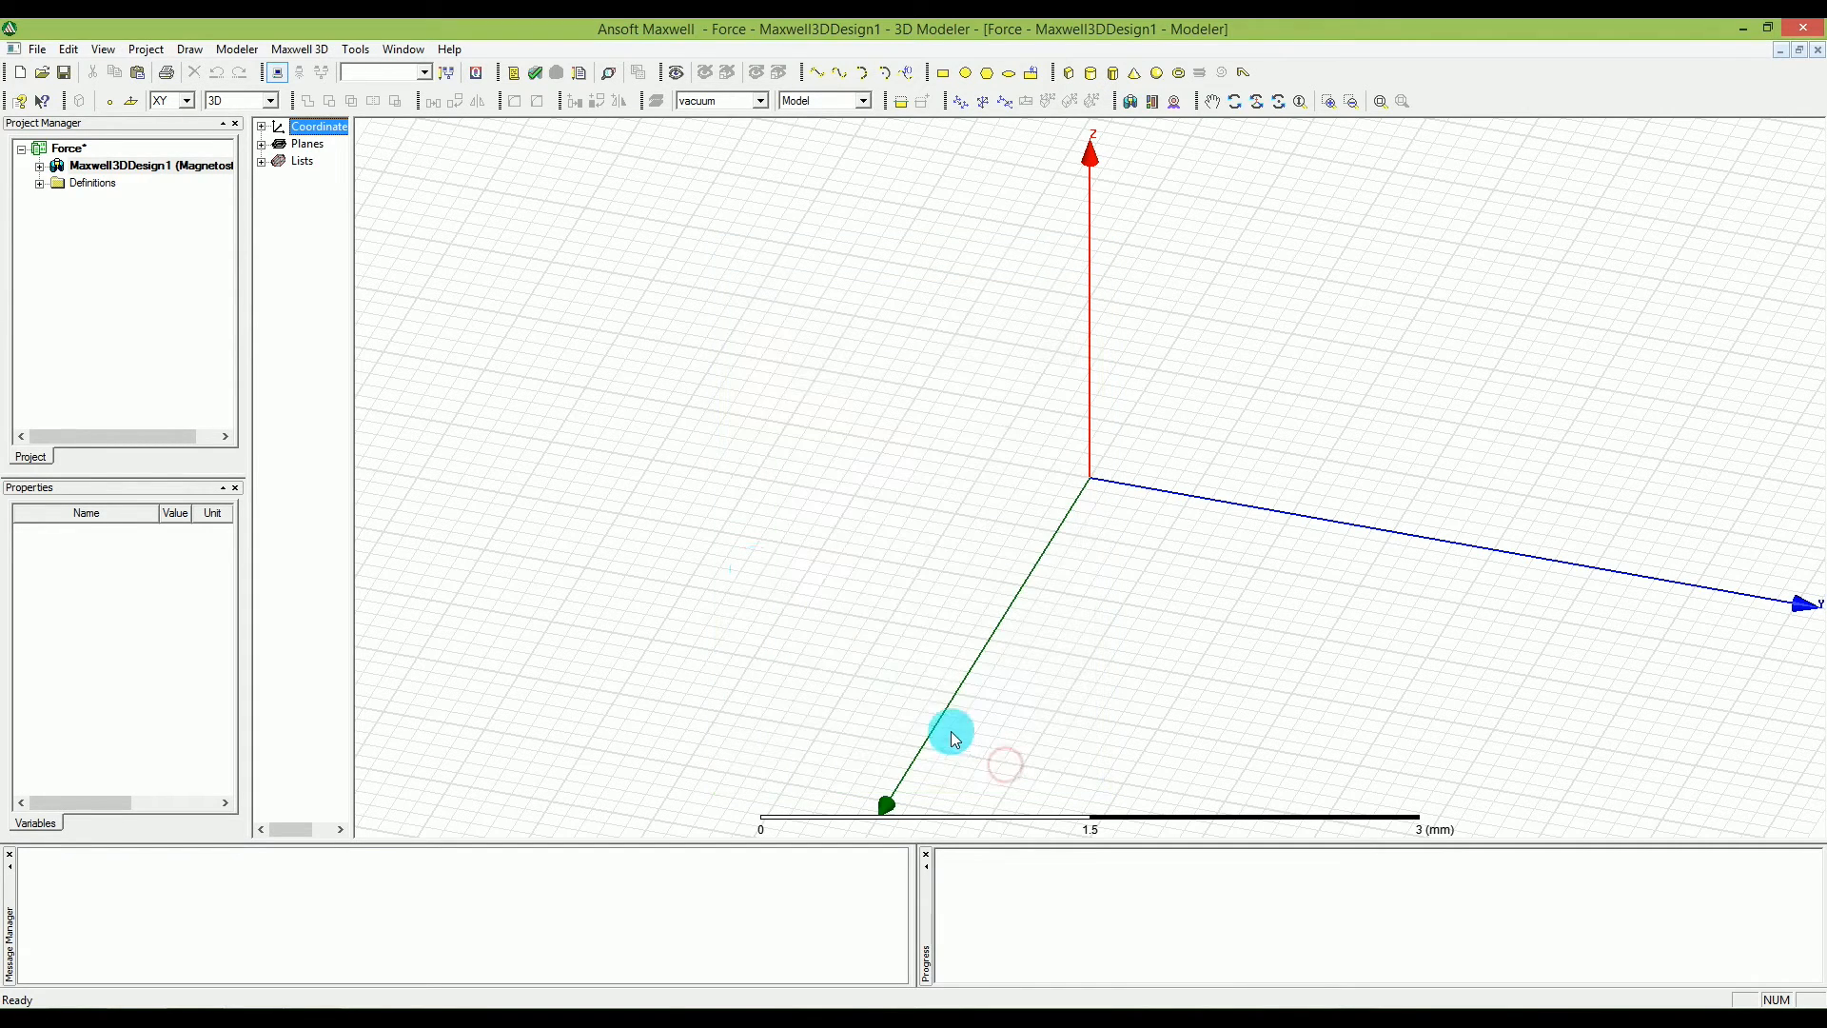
Open the modeler options and toggle the automatic covering of closed polylines.
left_click(355, 49)
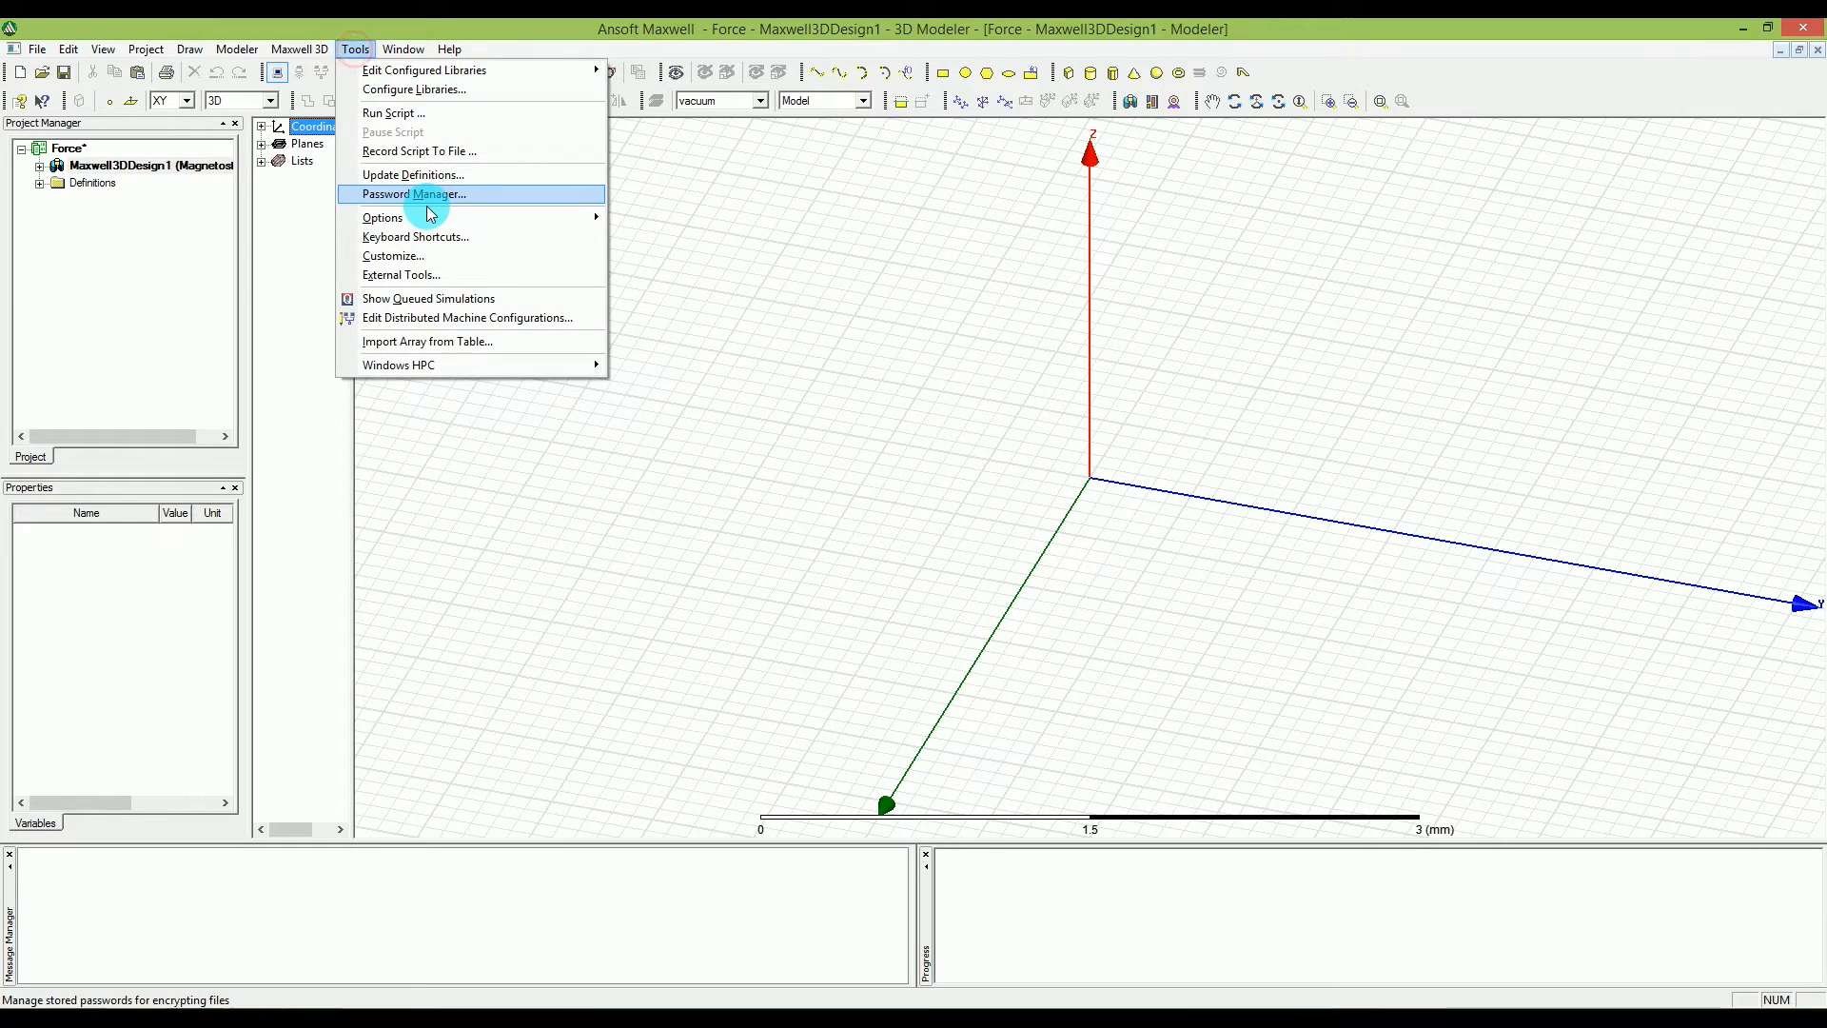
mouse_move(434, 226)
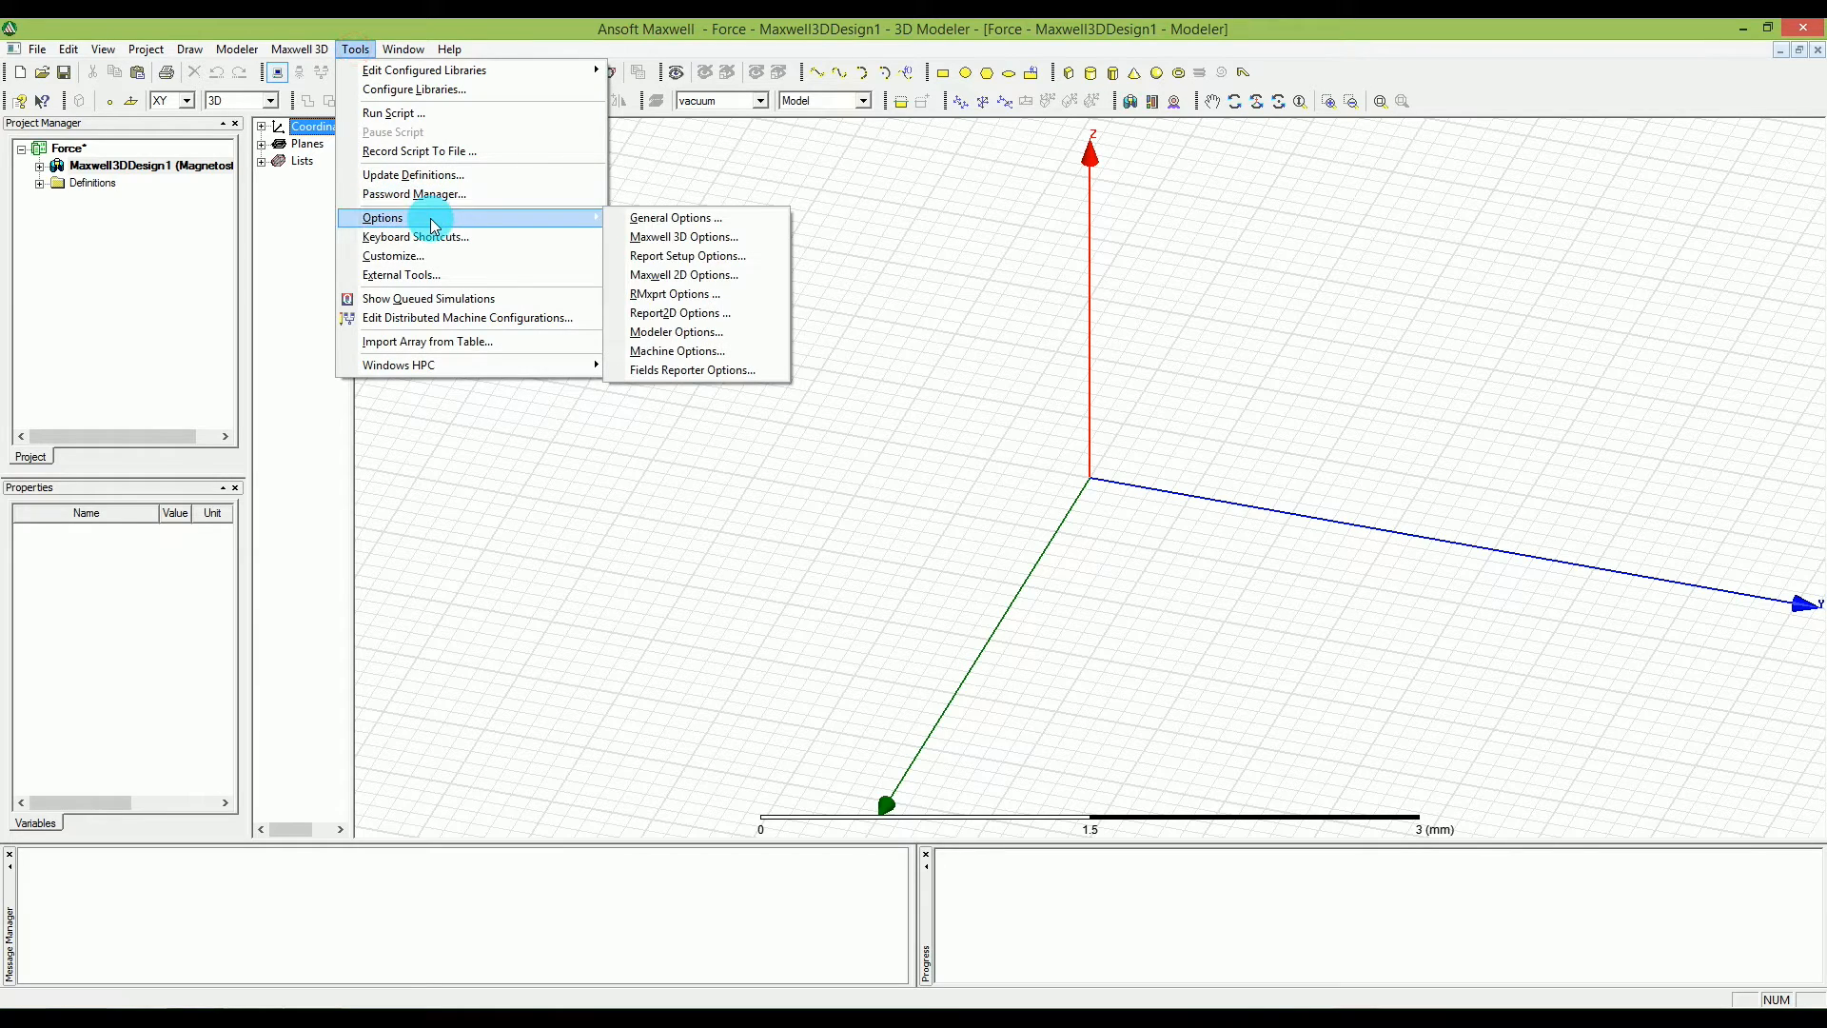
left_click(702, 337)
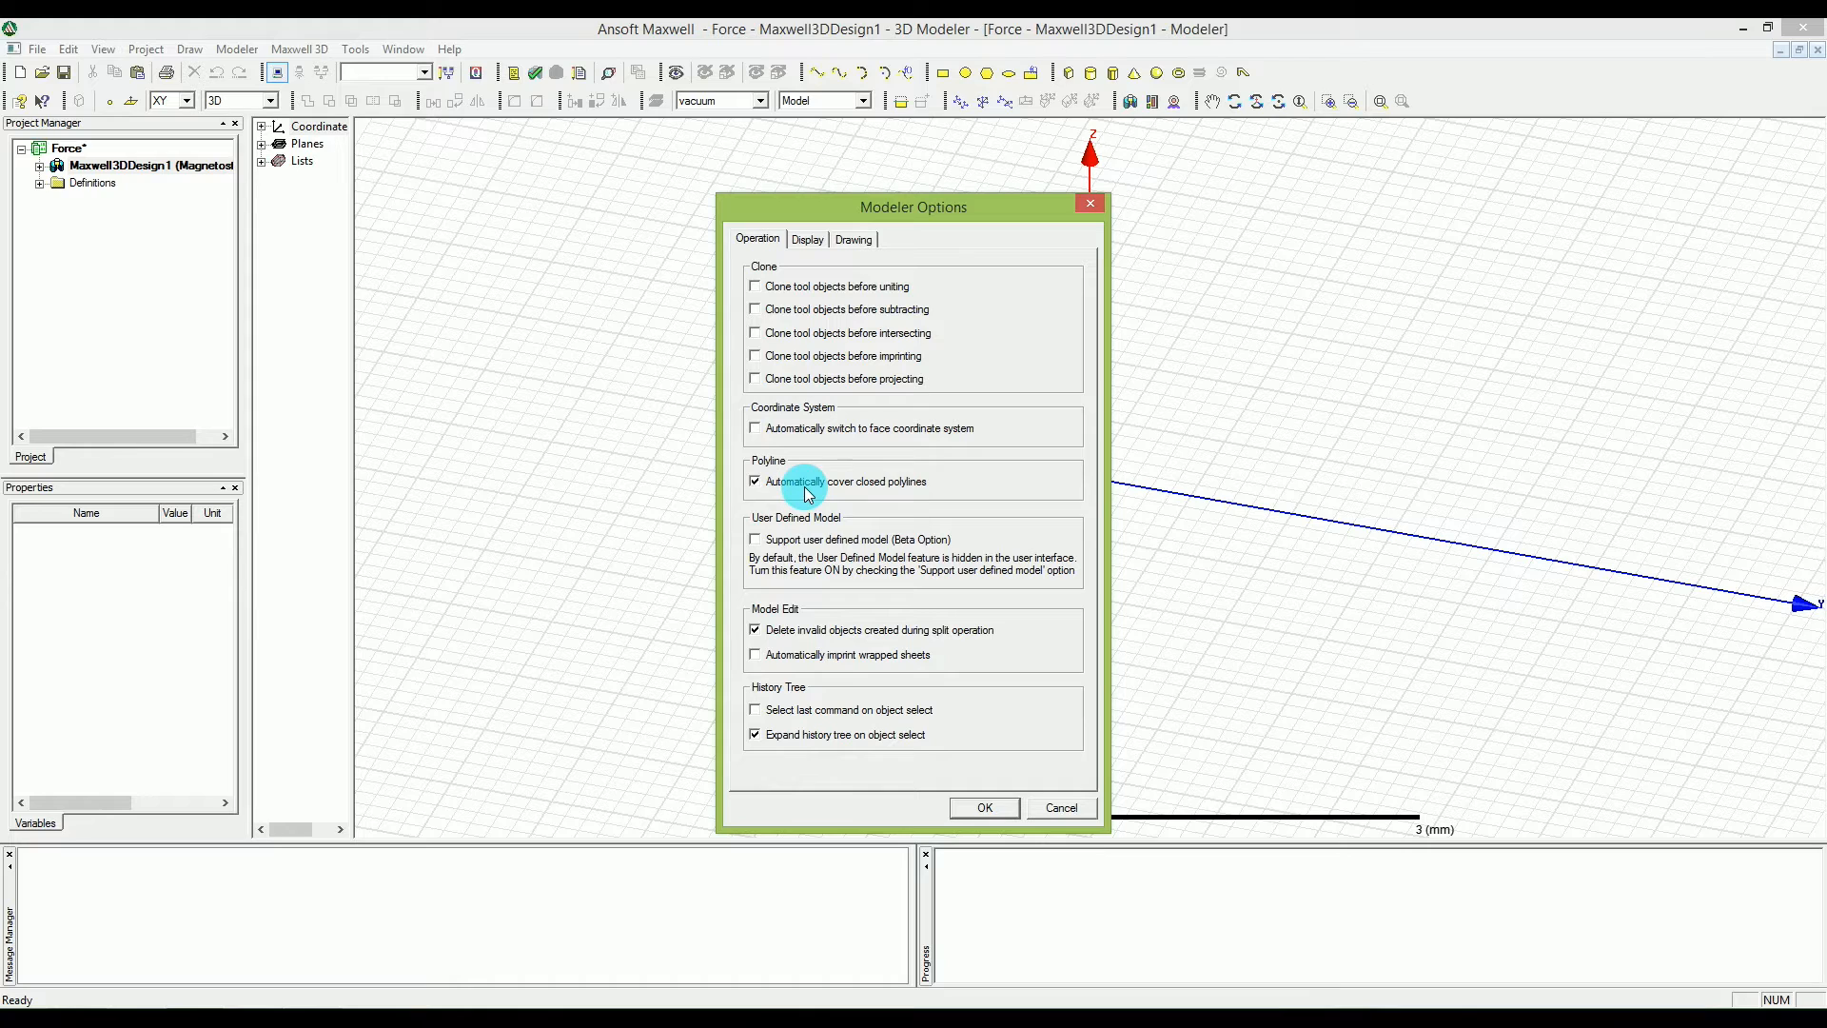
left_click(756, 481)
Set the default transparency for objects to 0.85 in the modeler's display options.
left_click(809, 240)
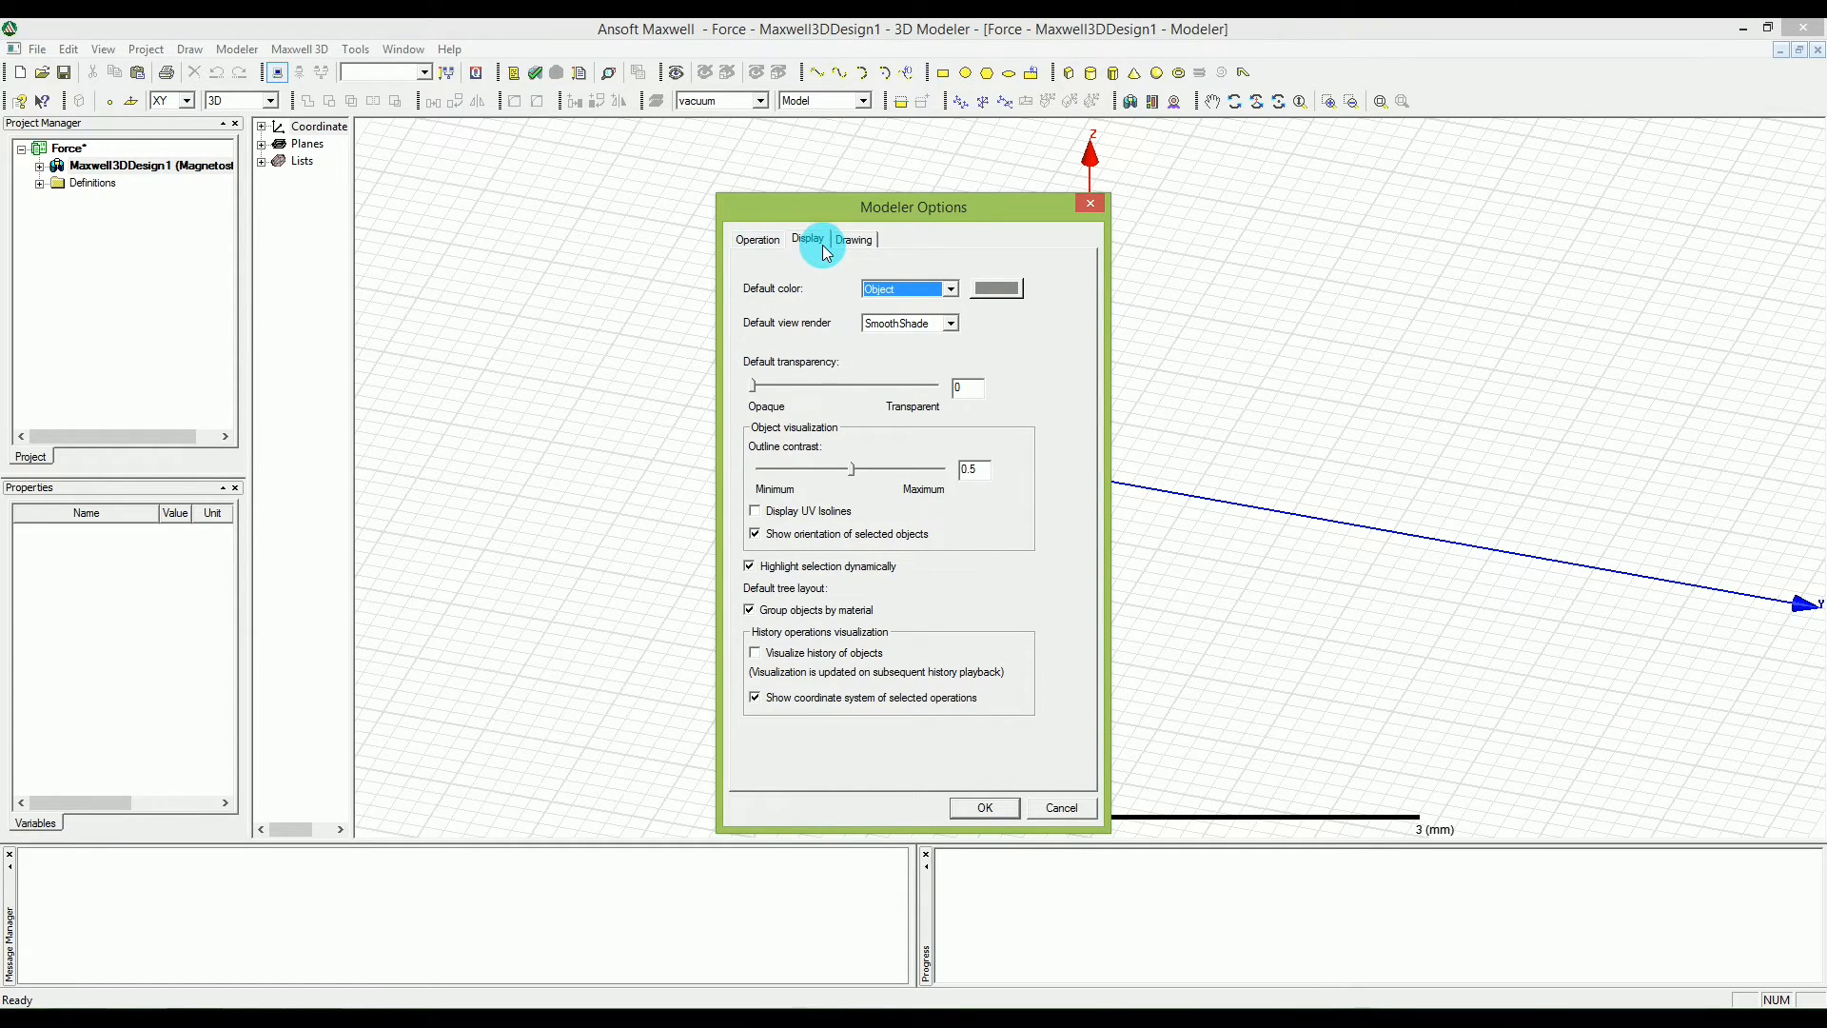
left_click_drag(758, 385, 763, 387)
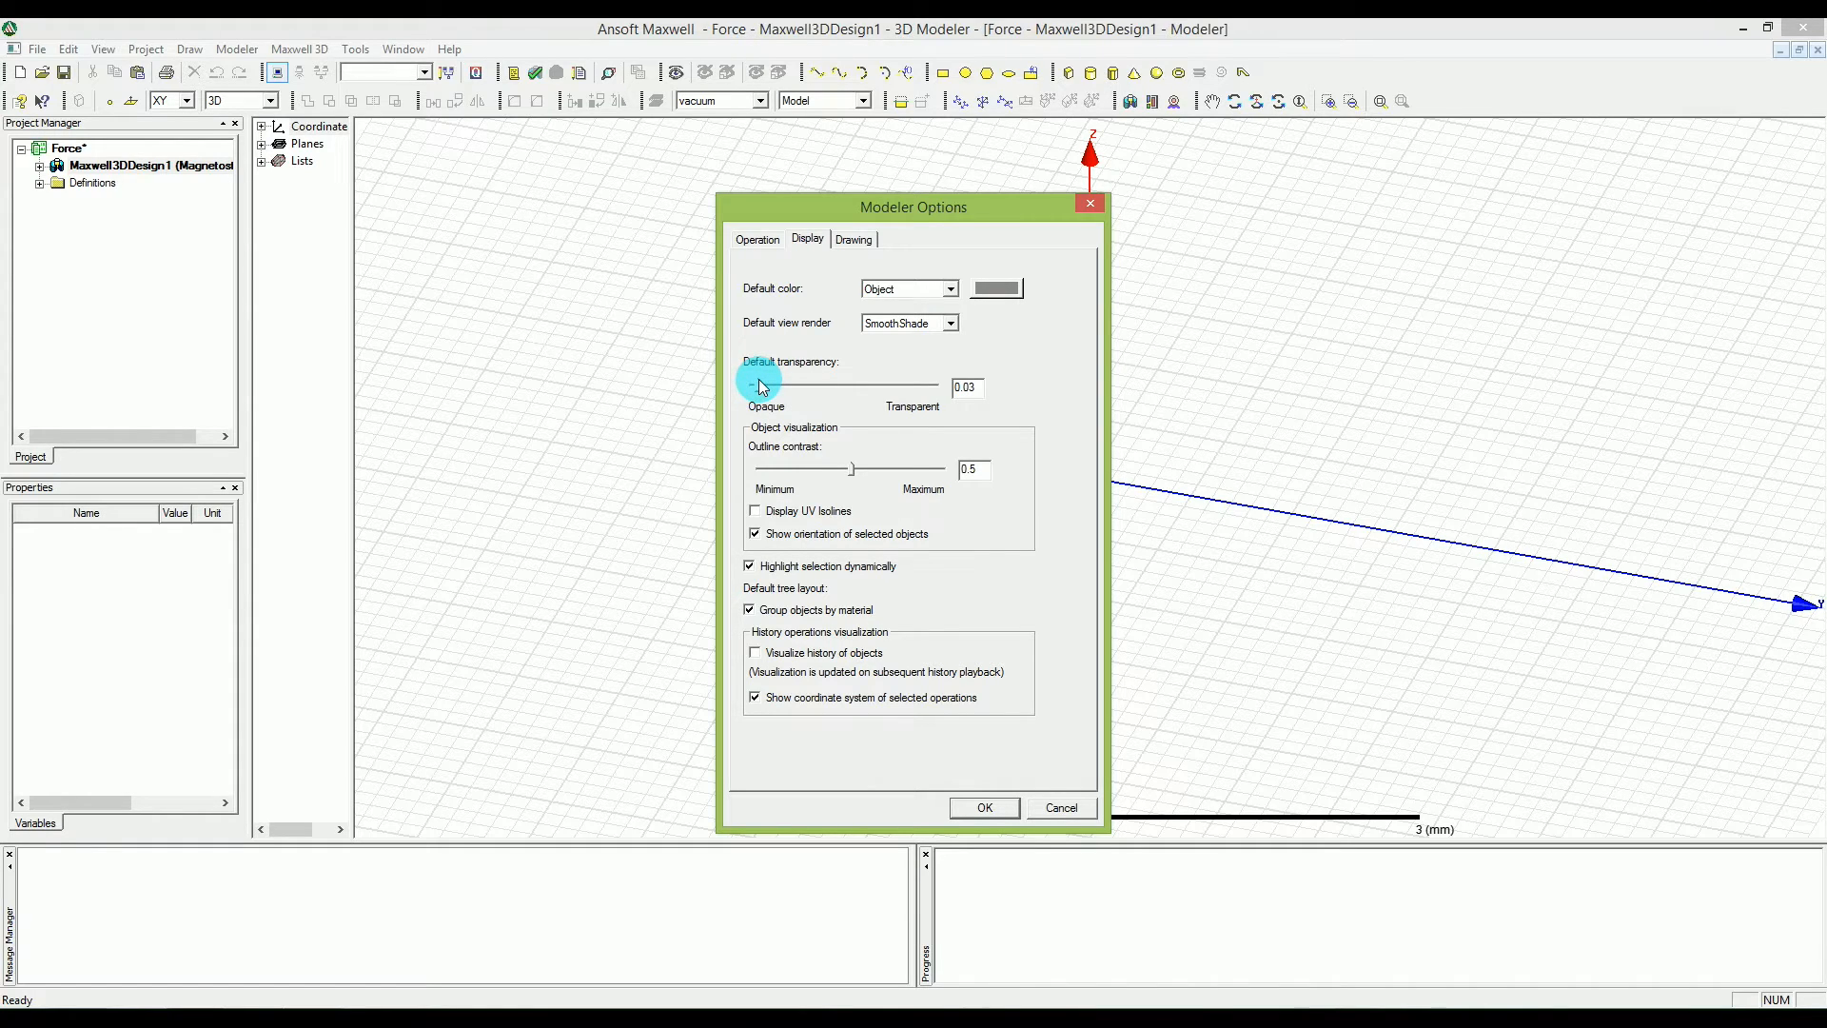
left_click_drag(763, 385, 919, 399)
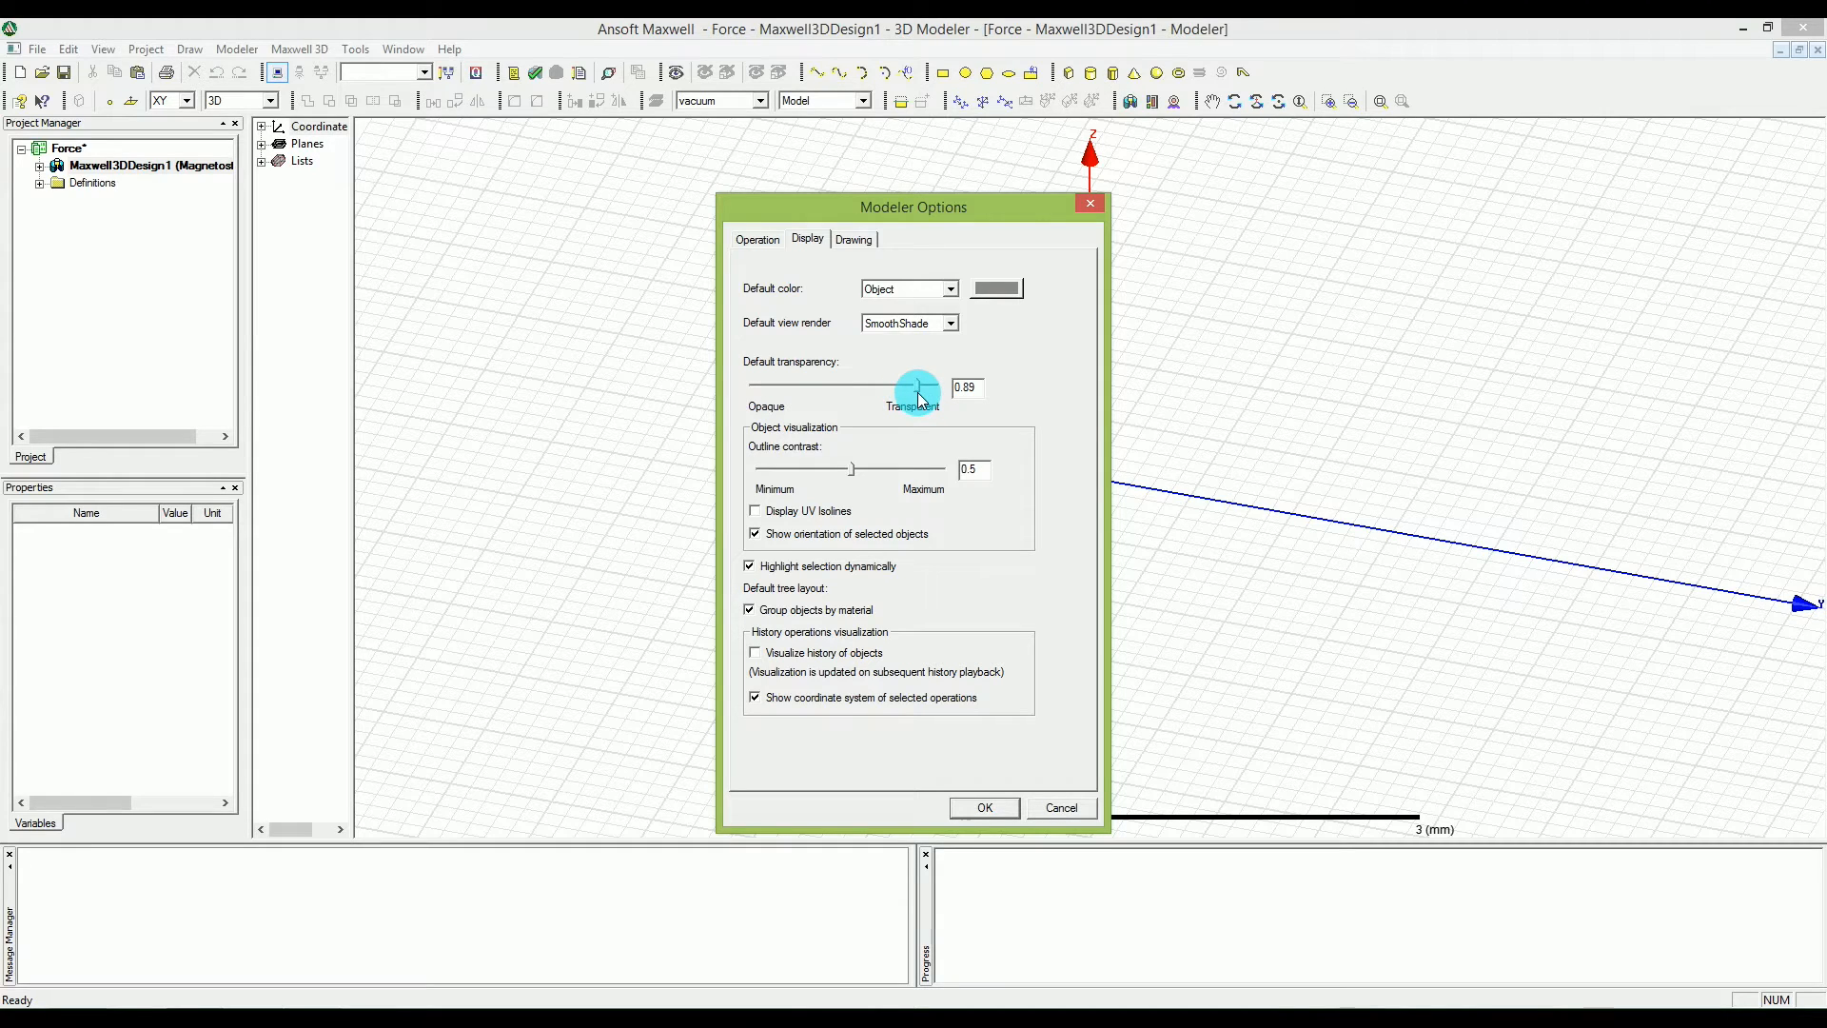
left_click_drag(920, 400, 921, 401)
left_click_drag(926, 389, 753, 397)
left_click_drag(751, 385, 910, 399)
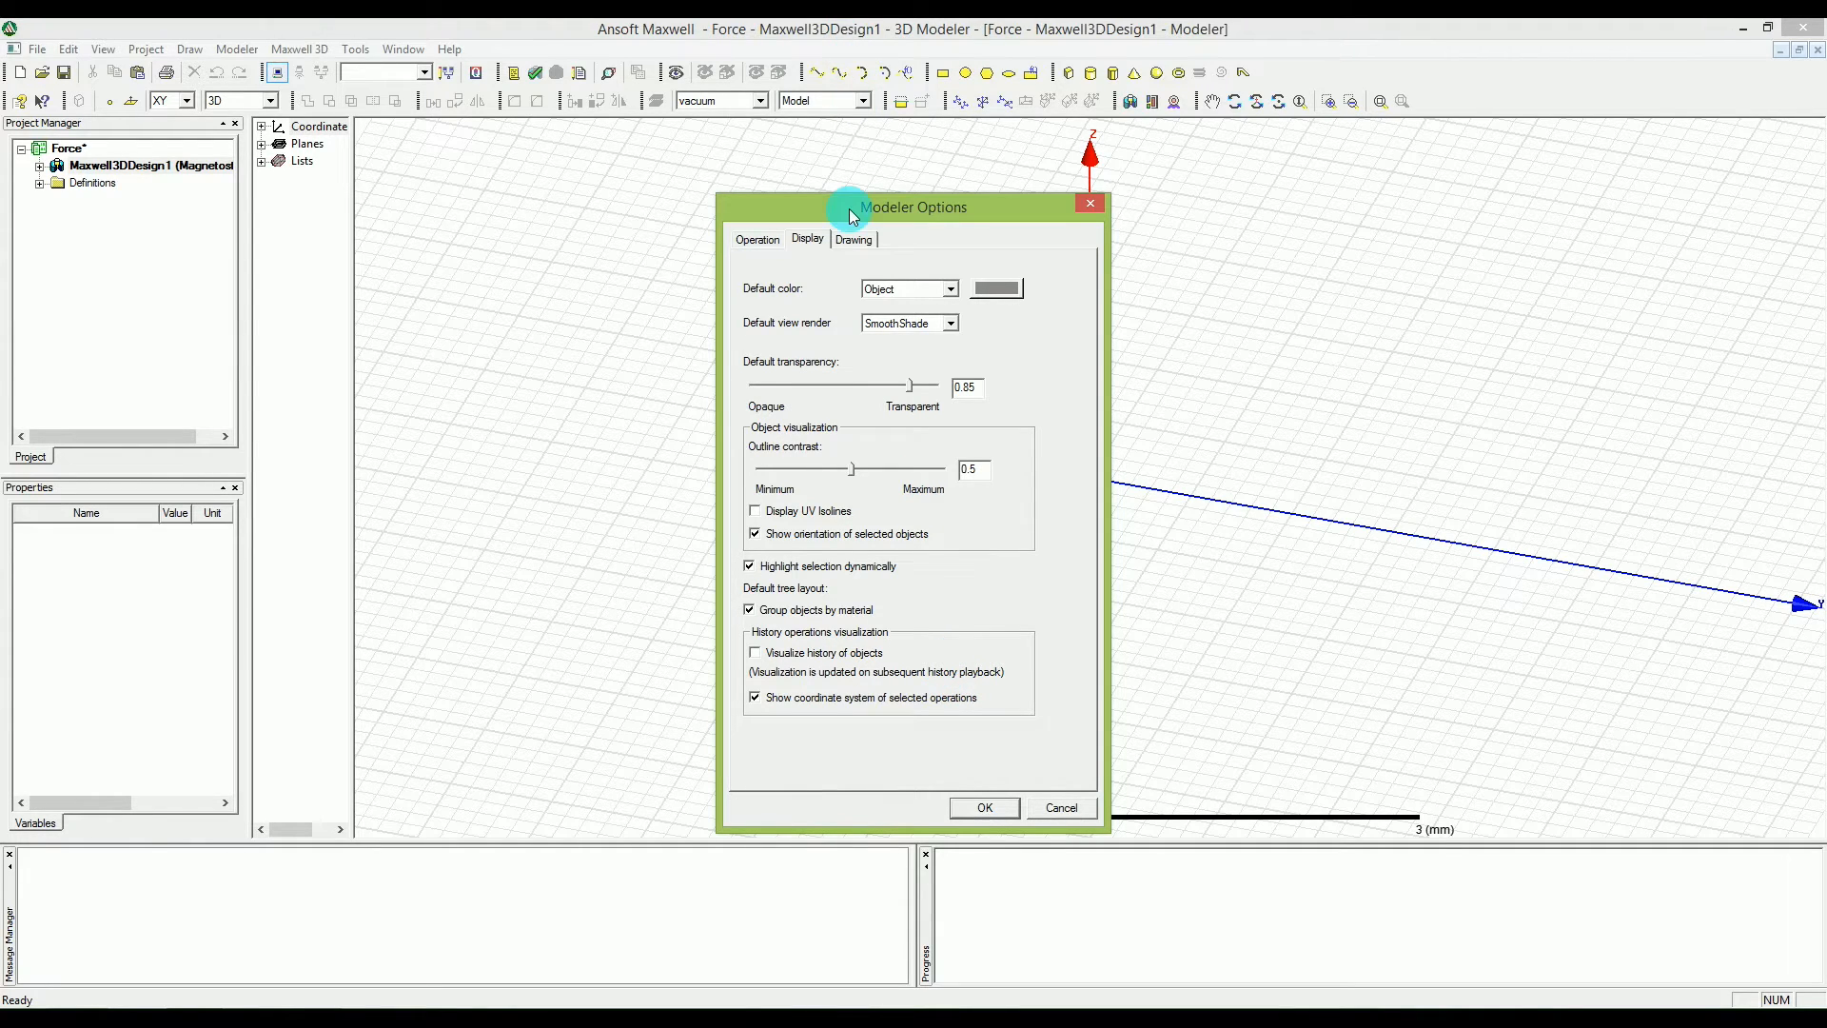
Turn on editing properties of new primitives in the modeler's drawing options and apply the settings.
left_click(852, 240)
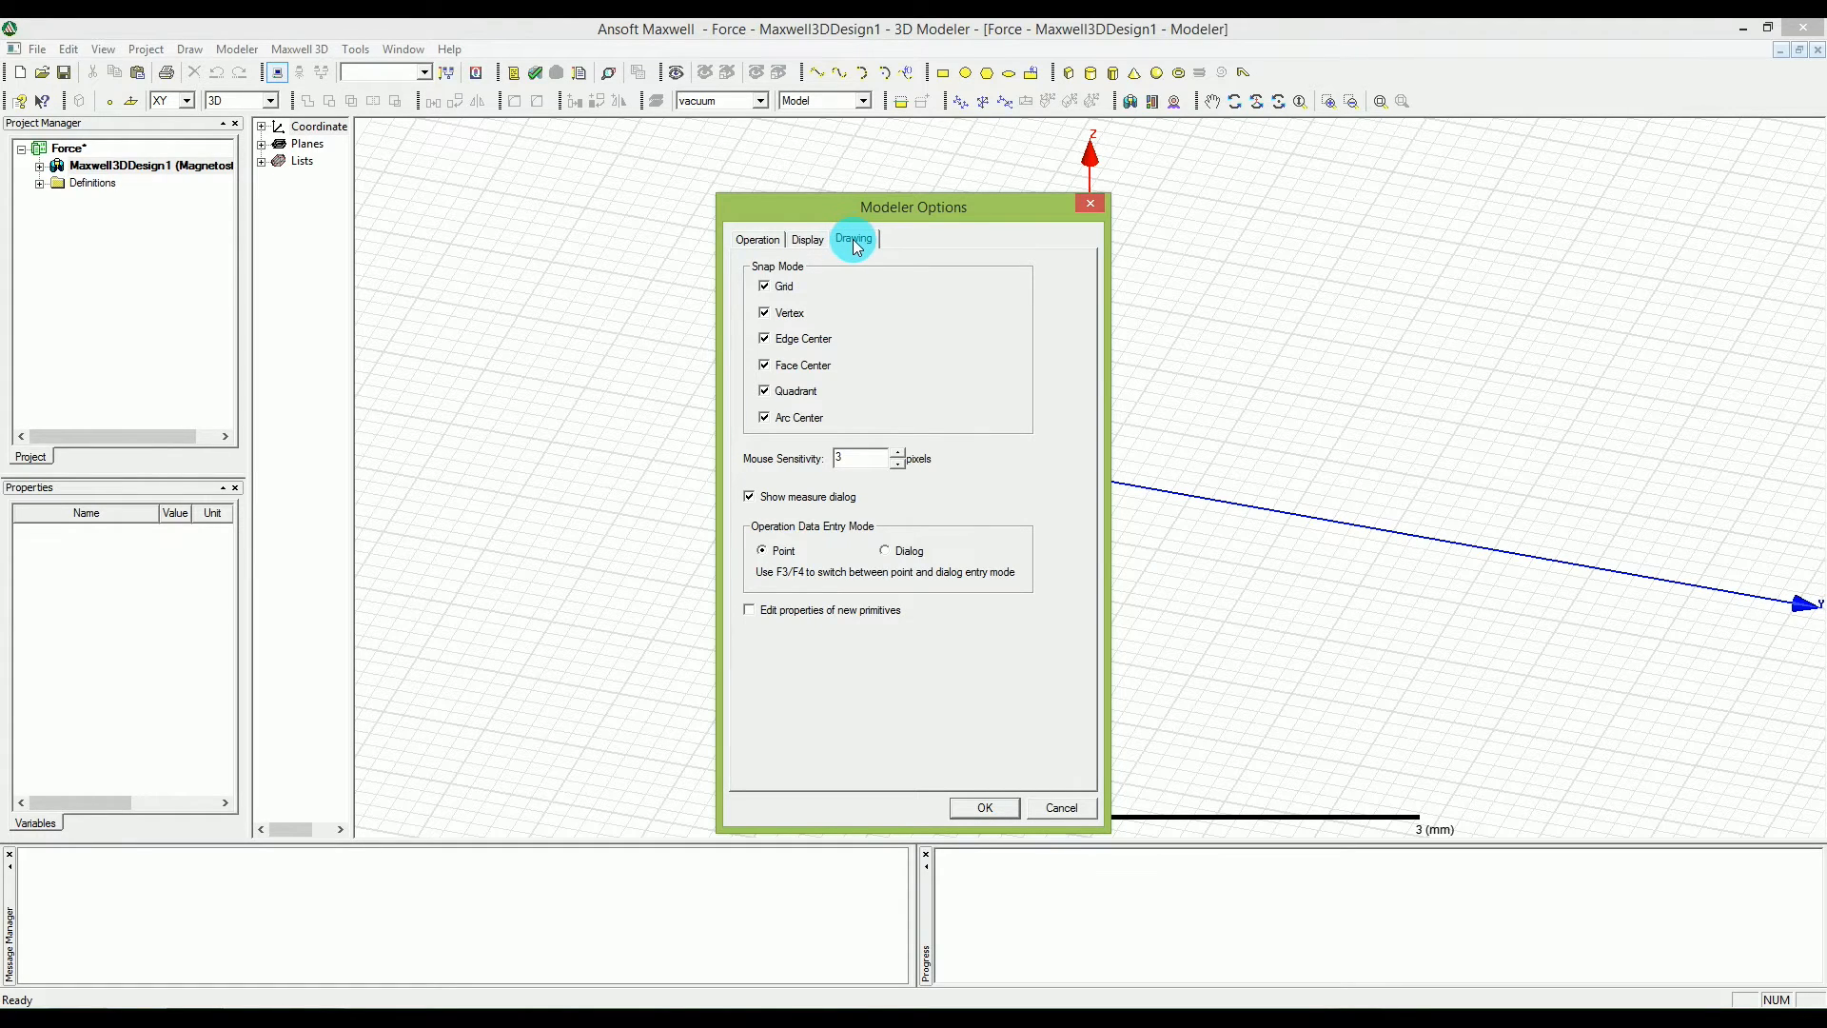
left_click(776, 613)
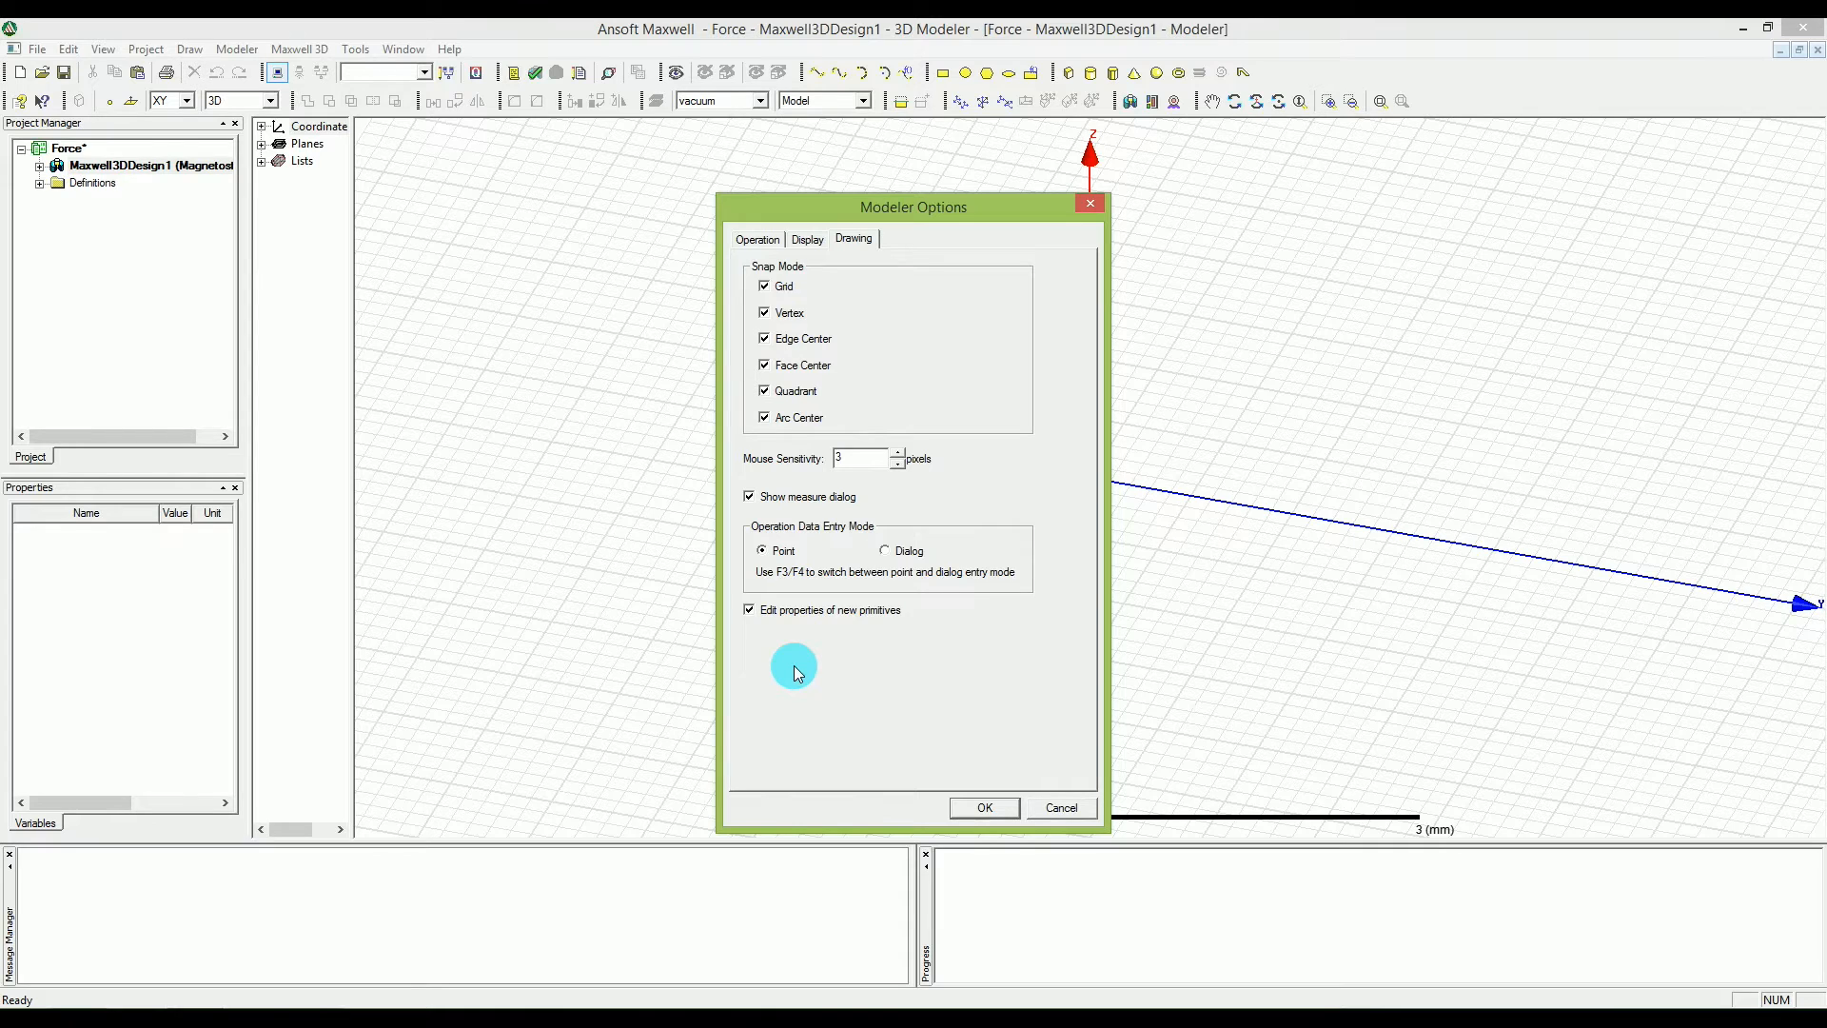
left_click(986, 809)
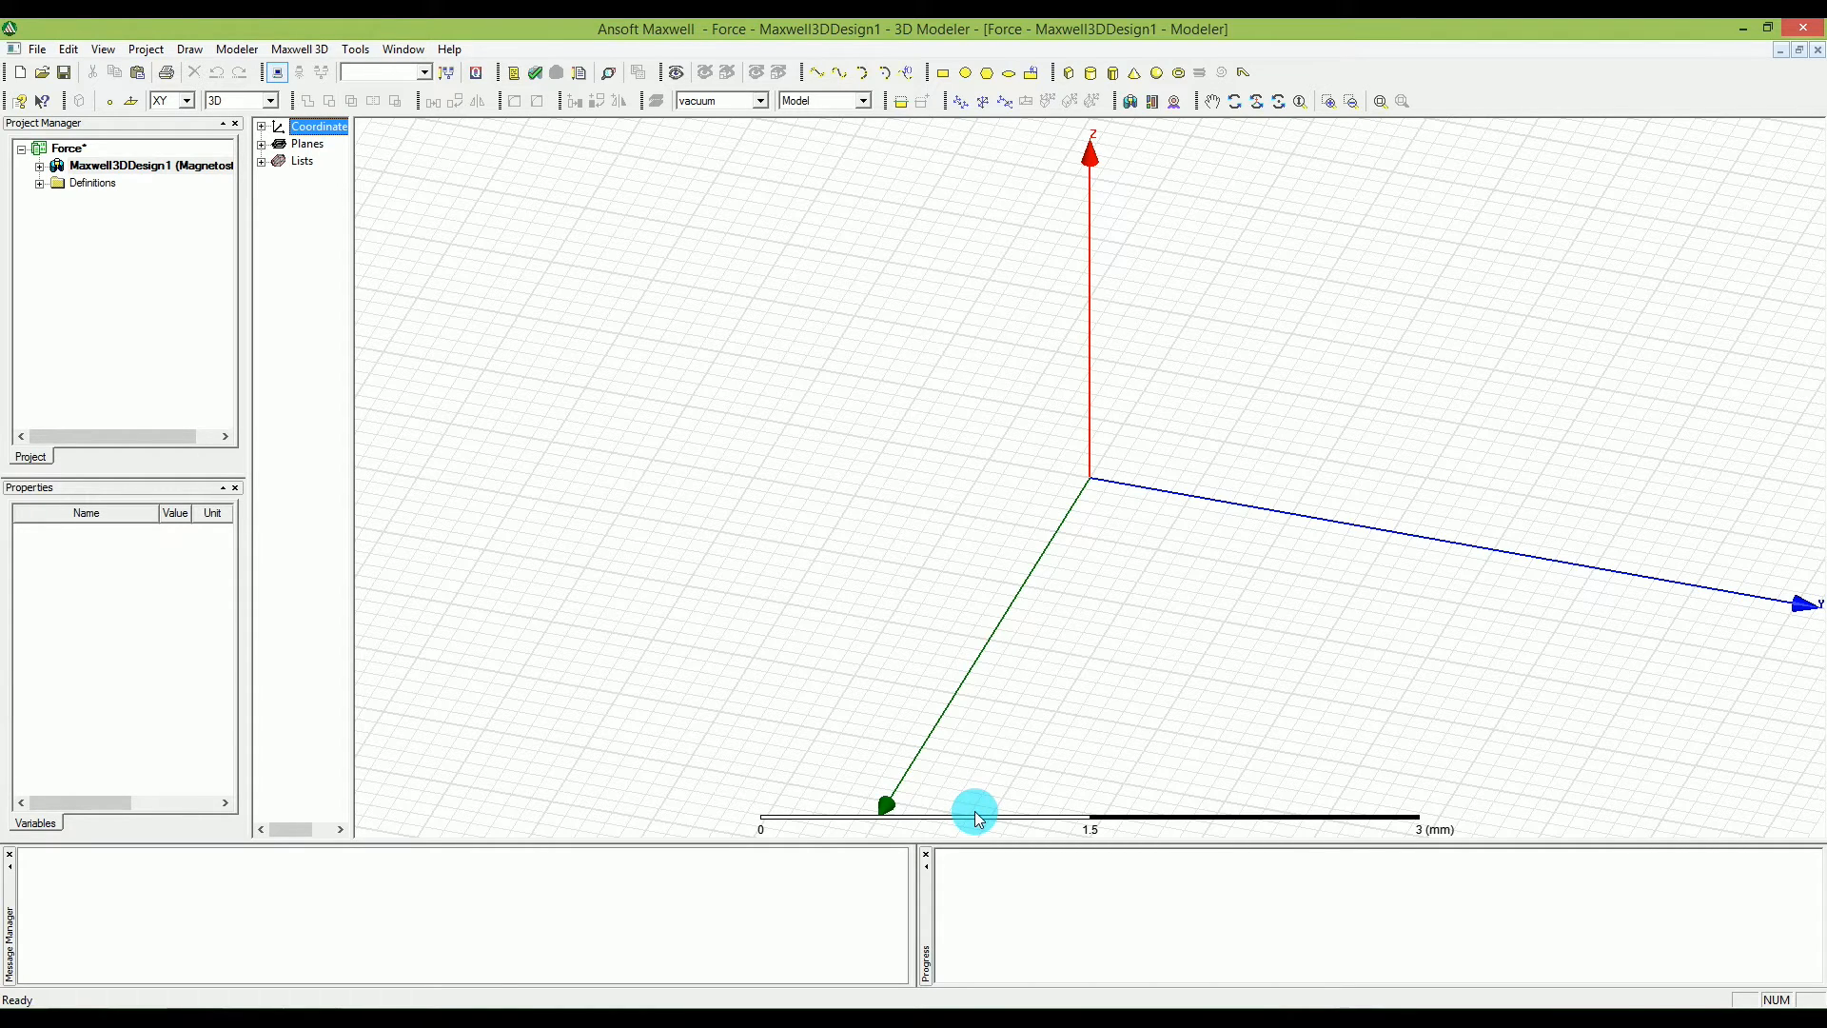
Set the solution type of the Maxwell 3D design to Magnetostatic.
left_click(206, 179)
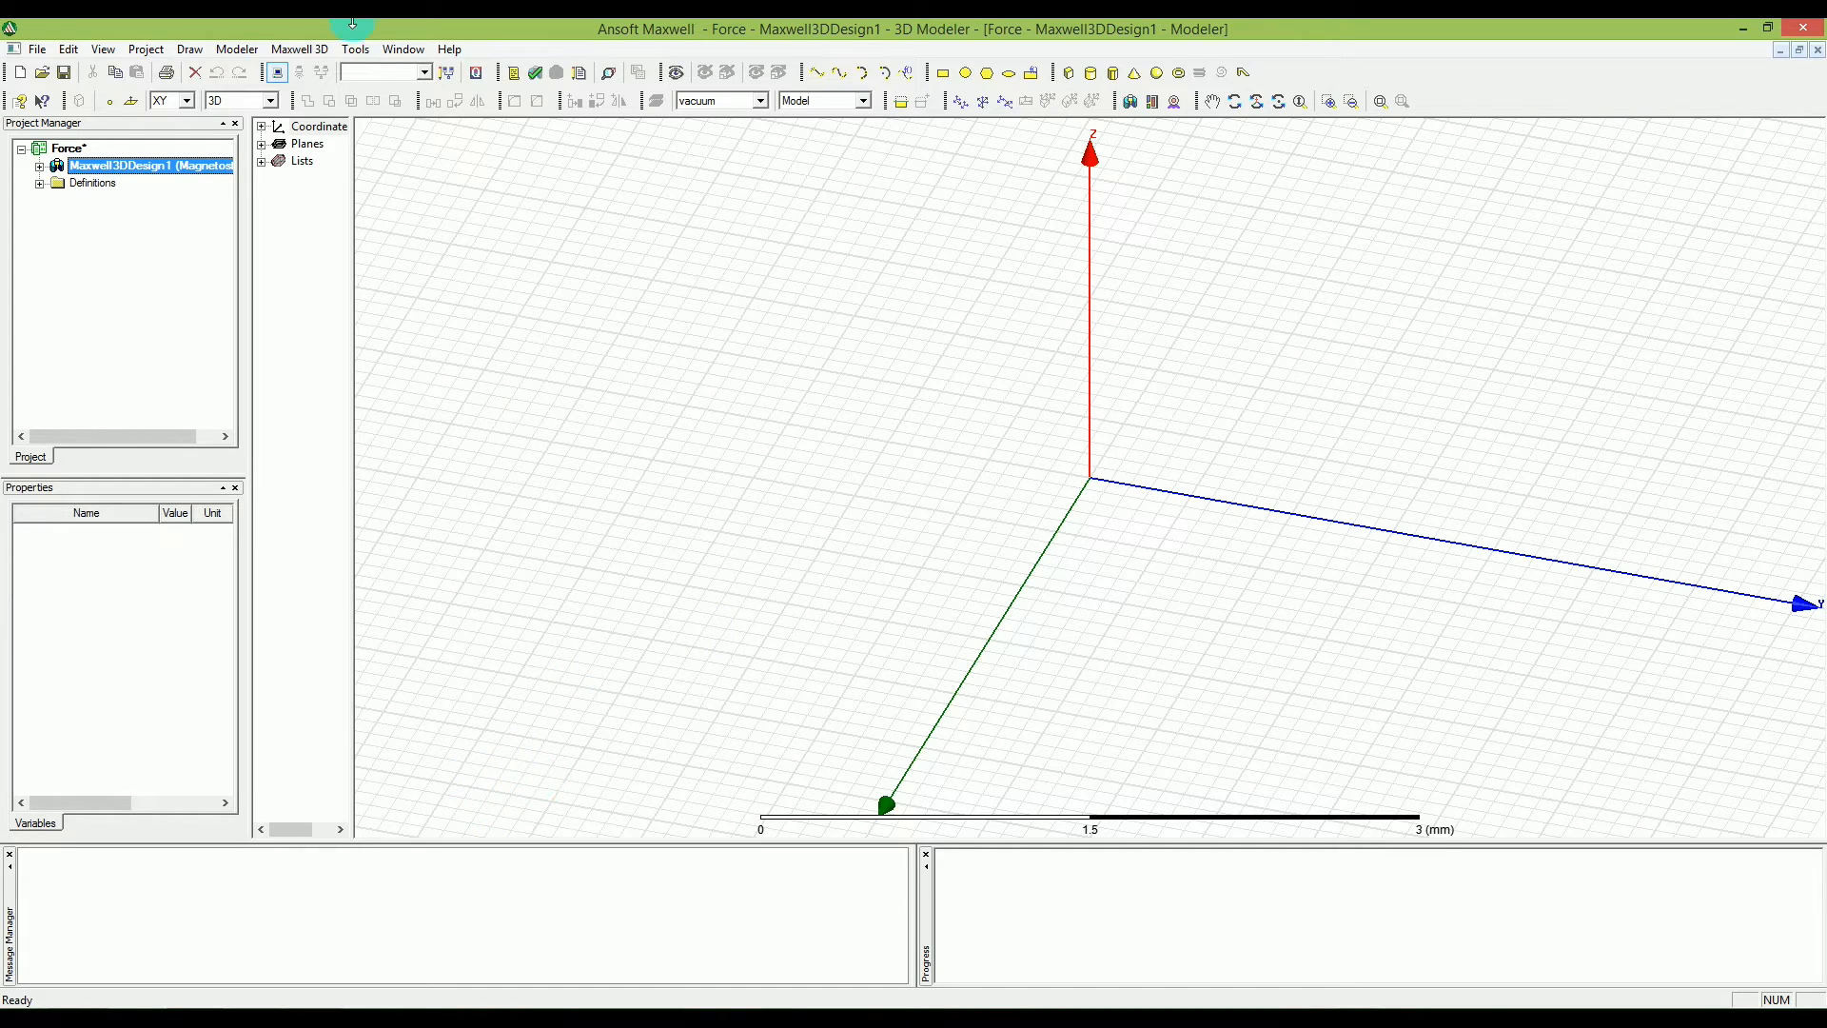
left_click(240, 49)
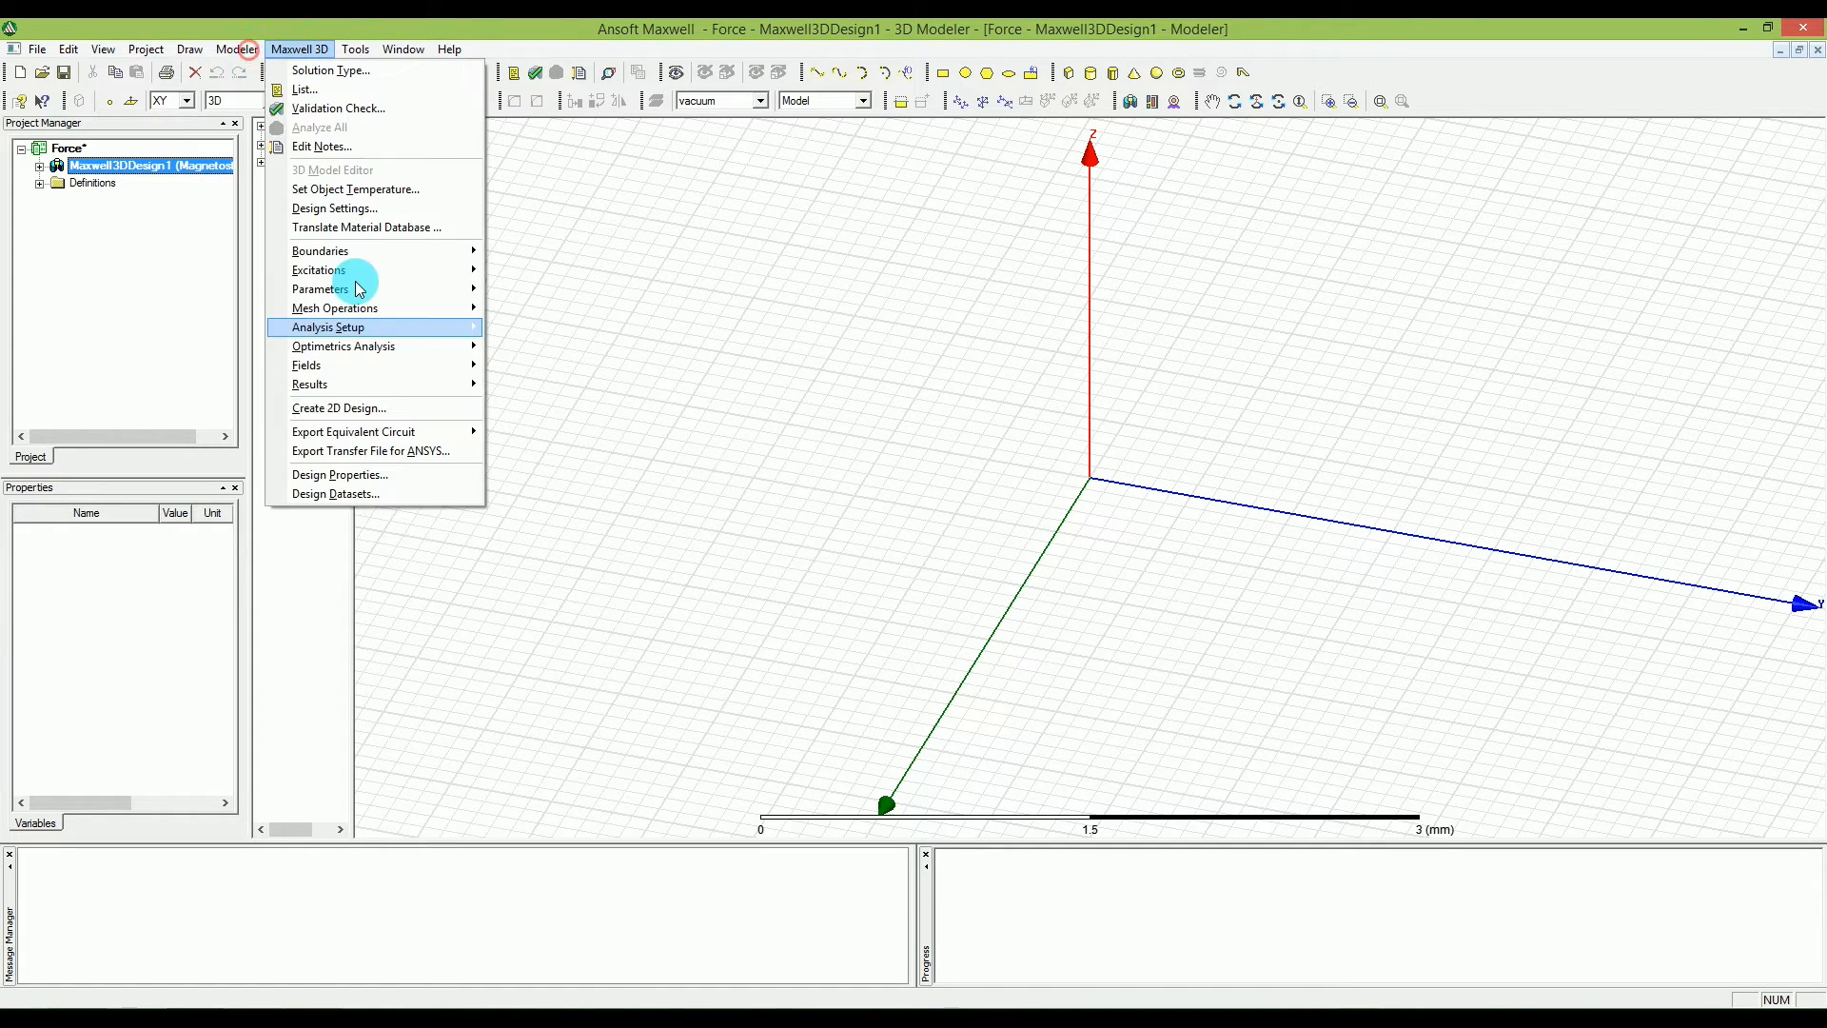
mouse_move(232, 48)
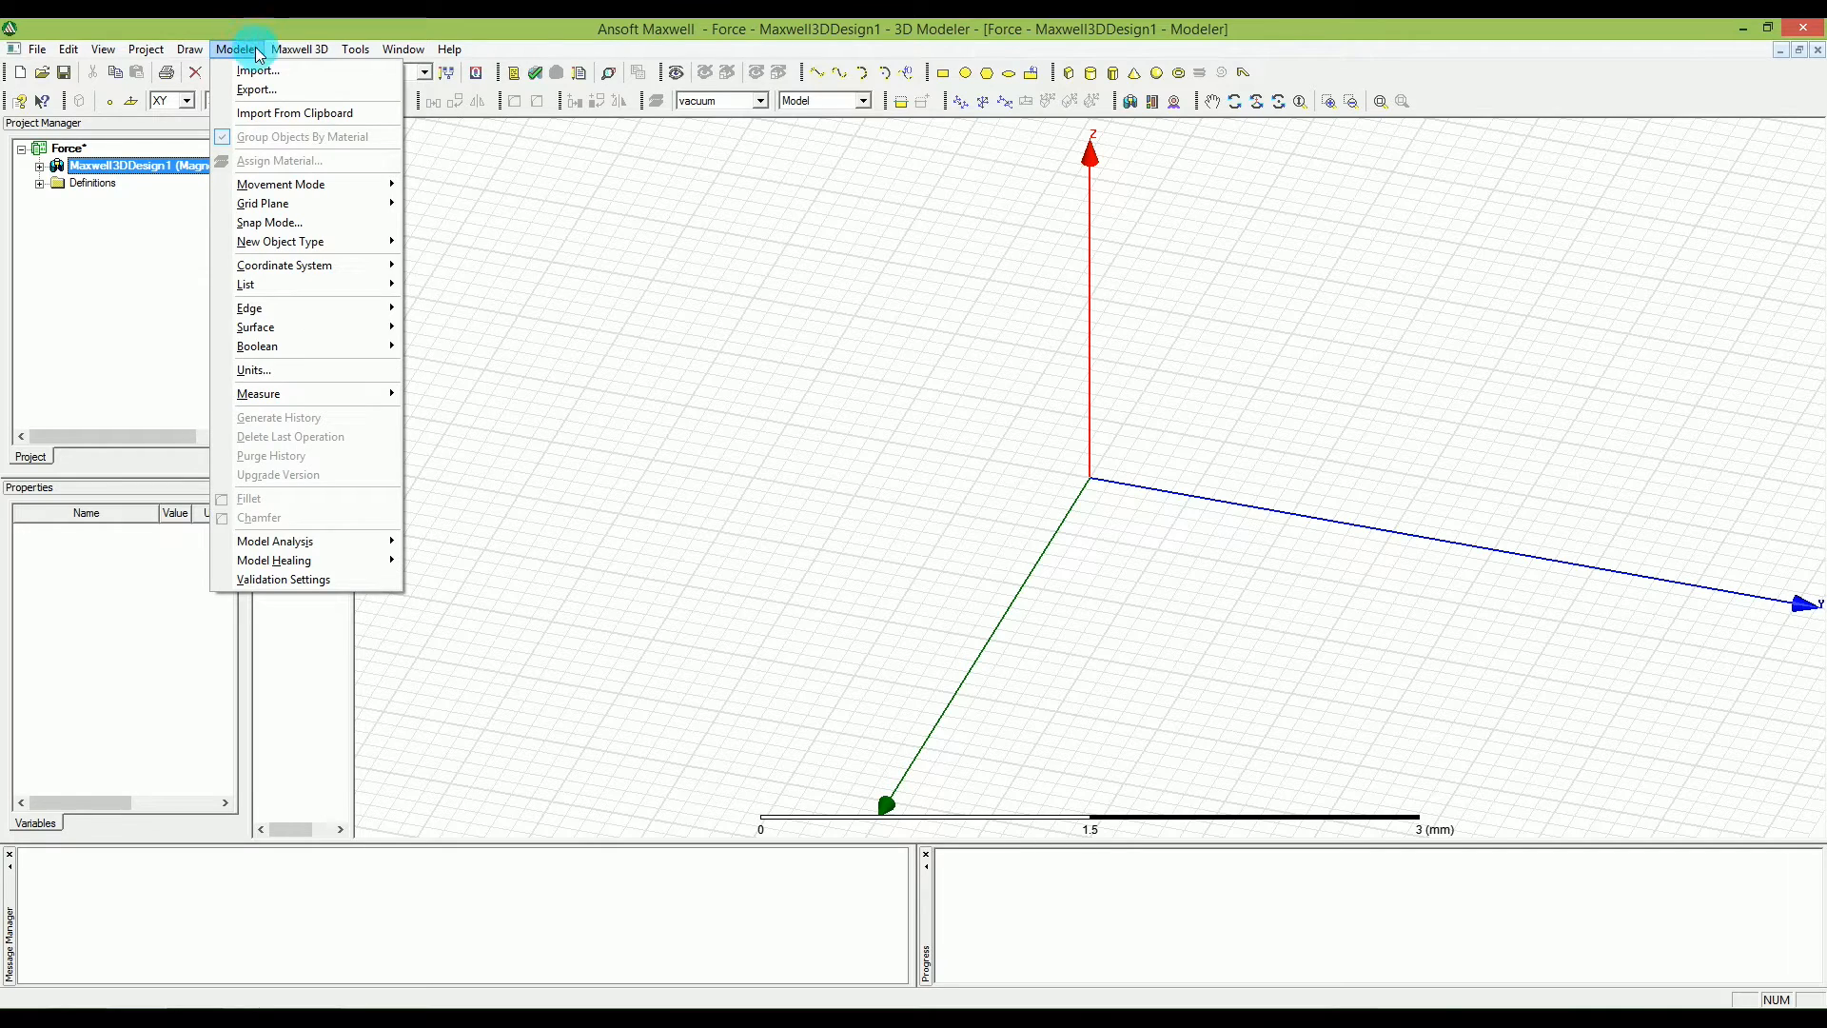
mouse_move(314, 53)
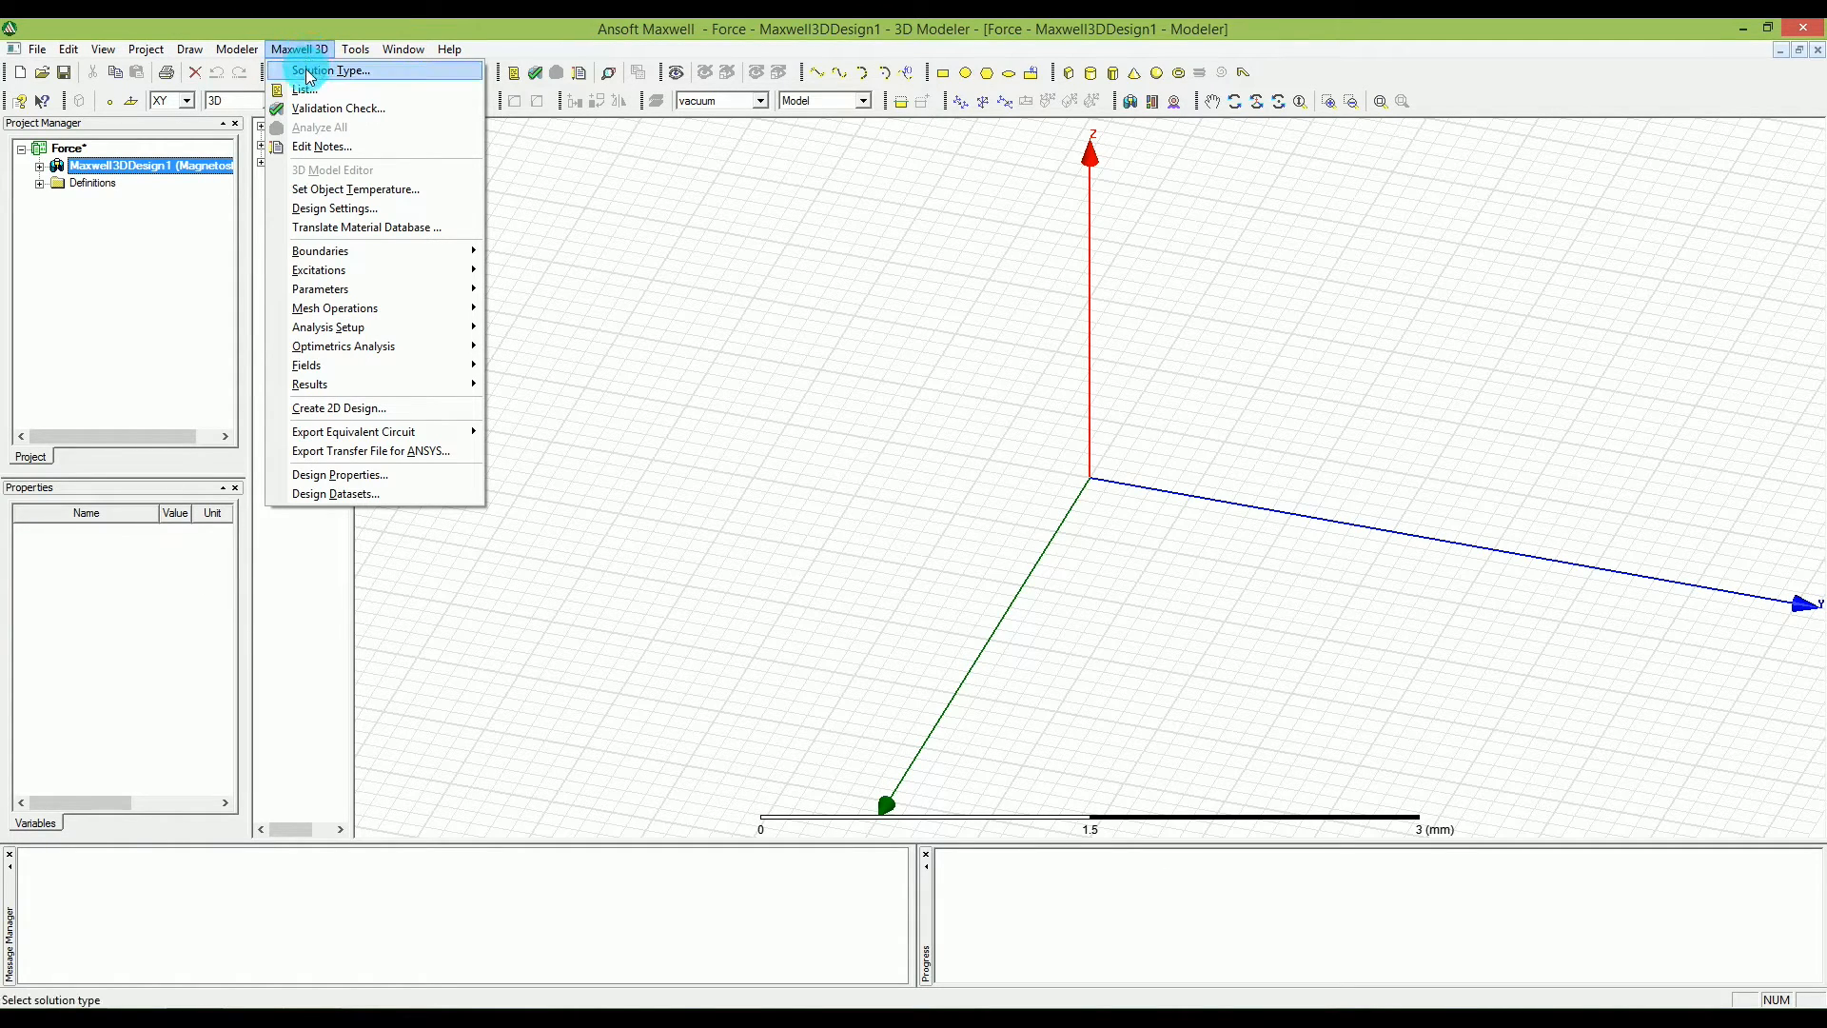
left_click(324, 69)
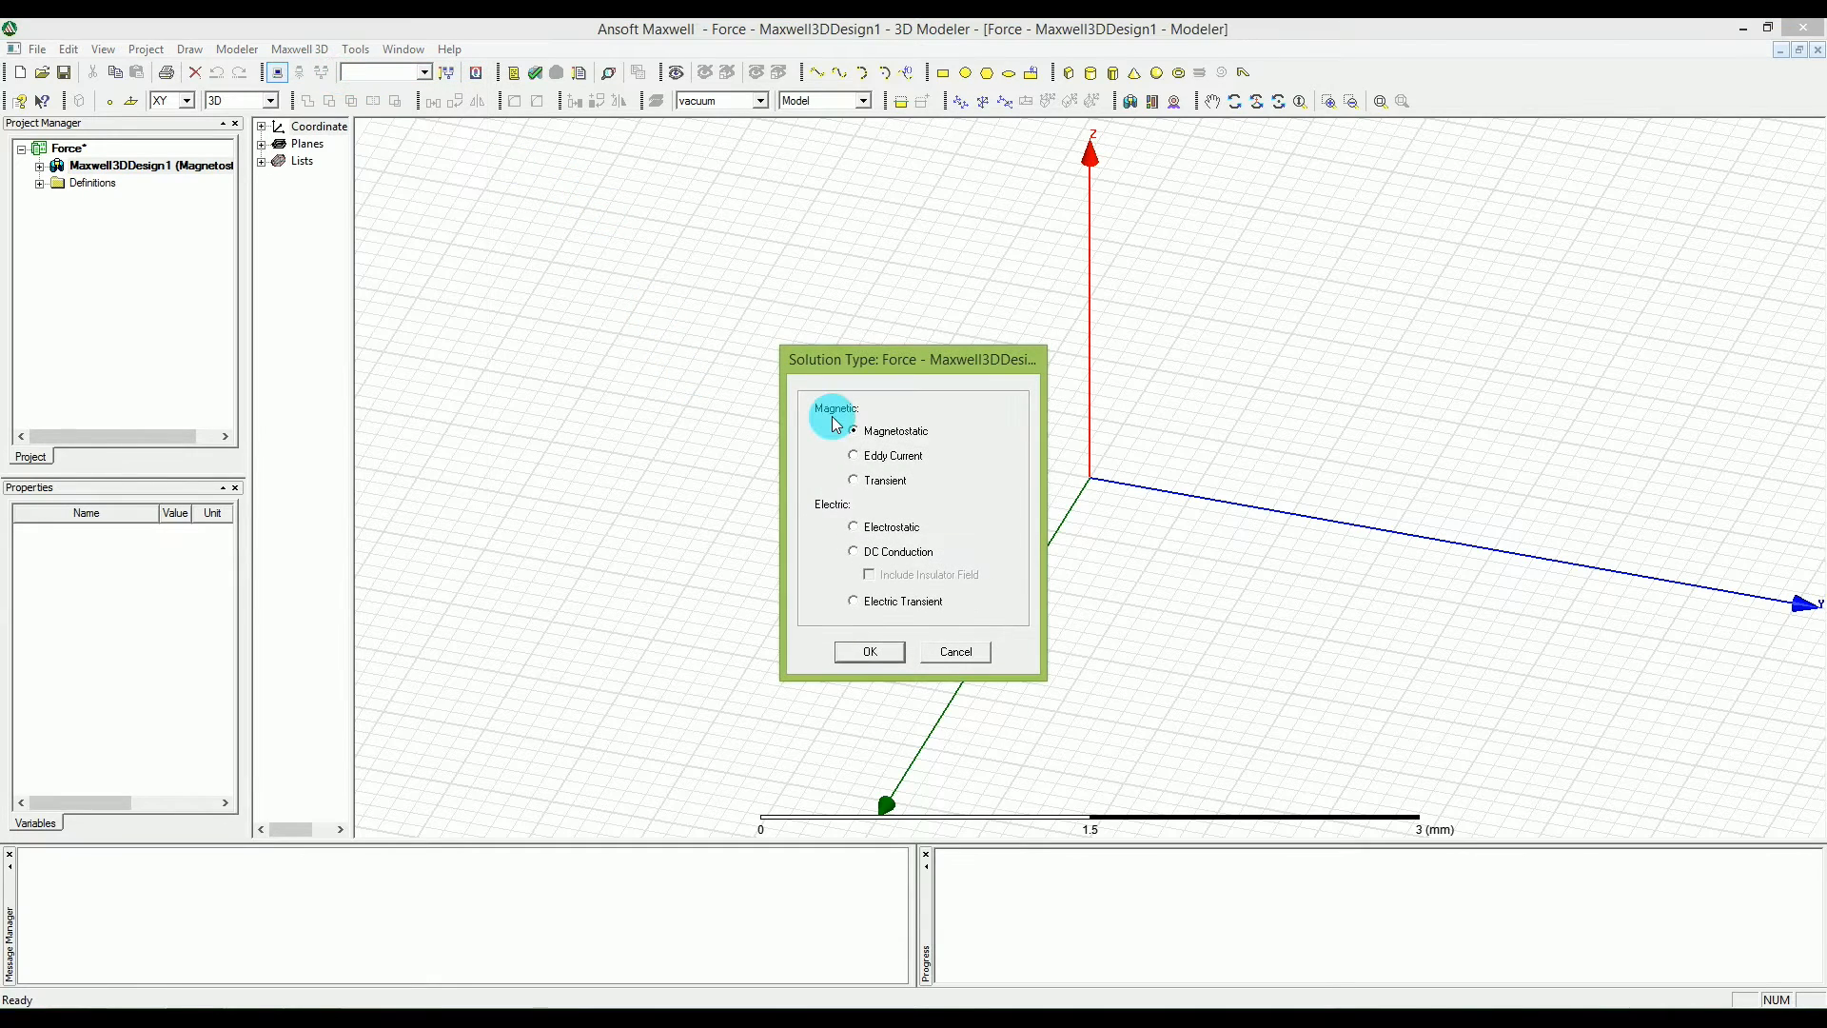
left_click_drag(832, 363, 801, 349)
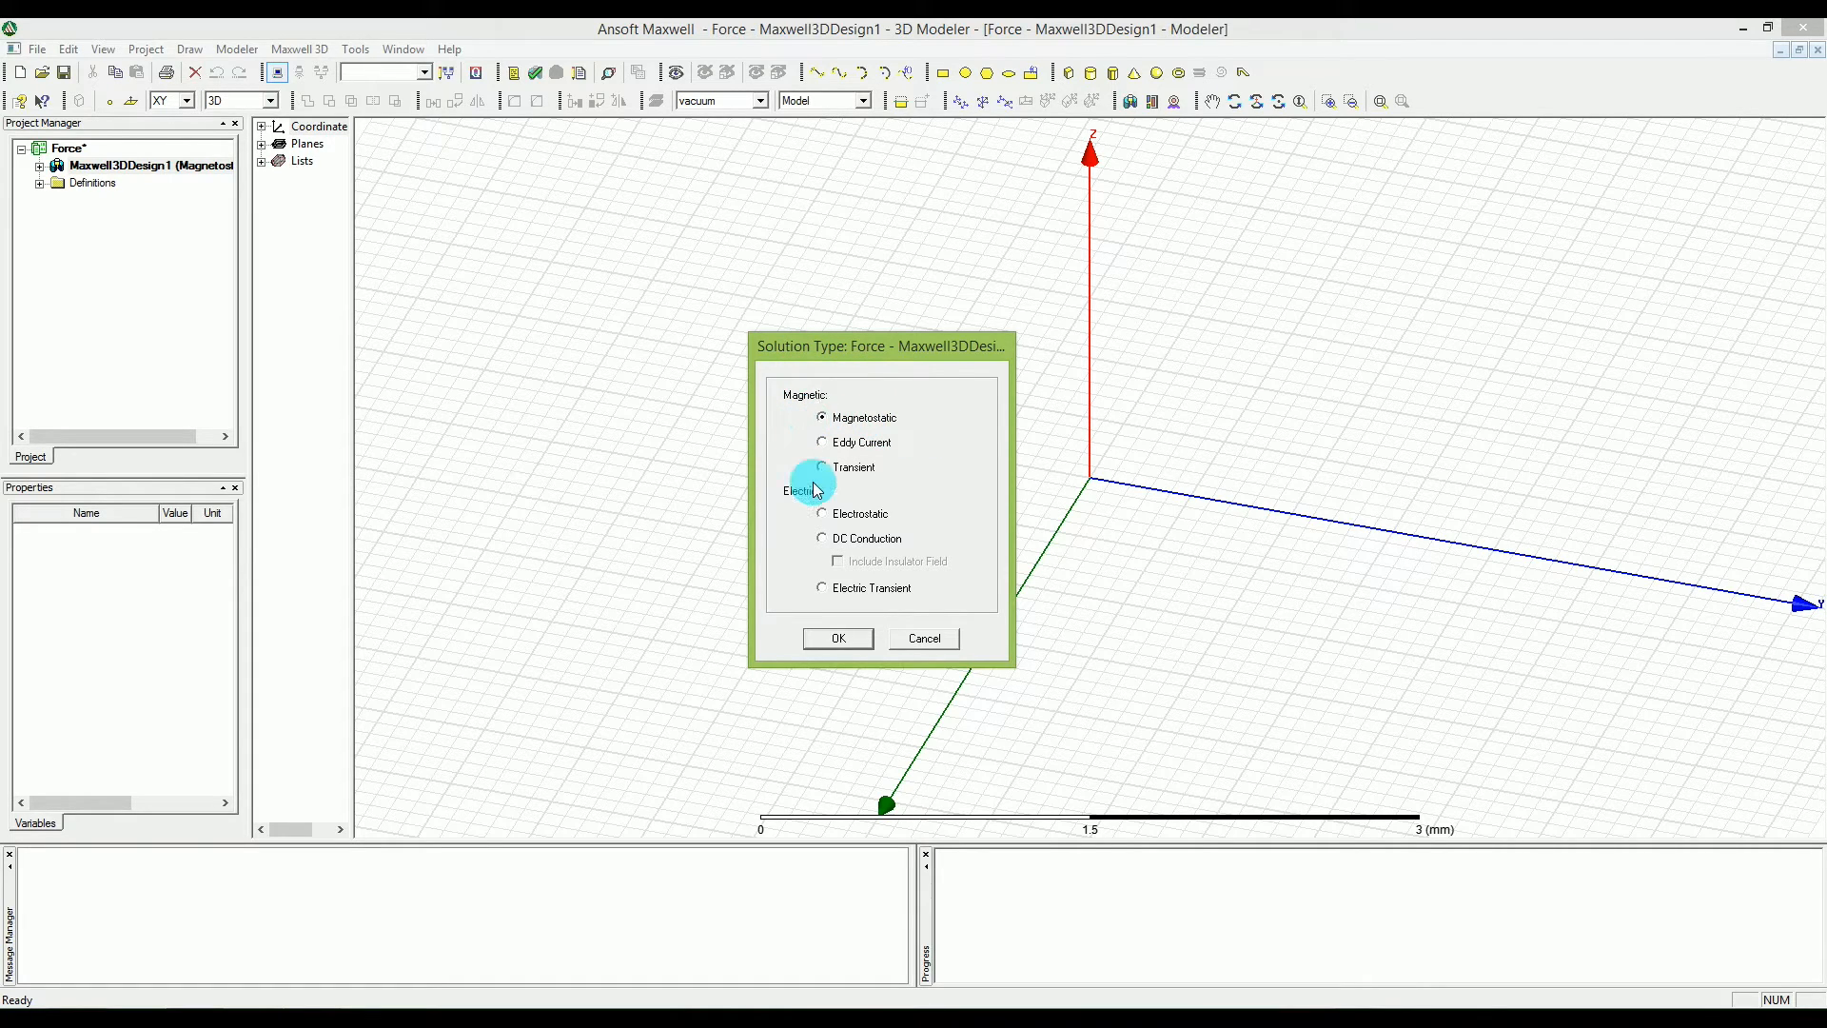
left_click(837, 636)
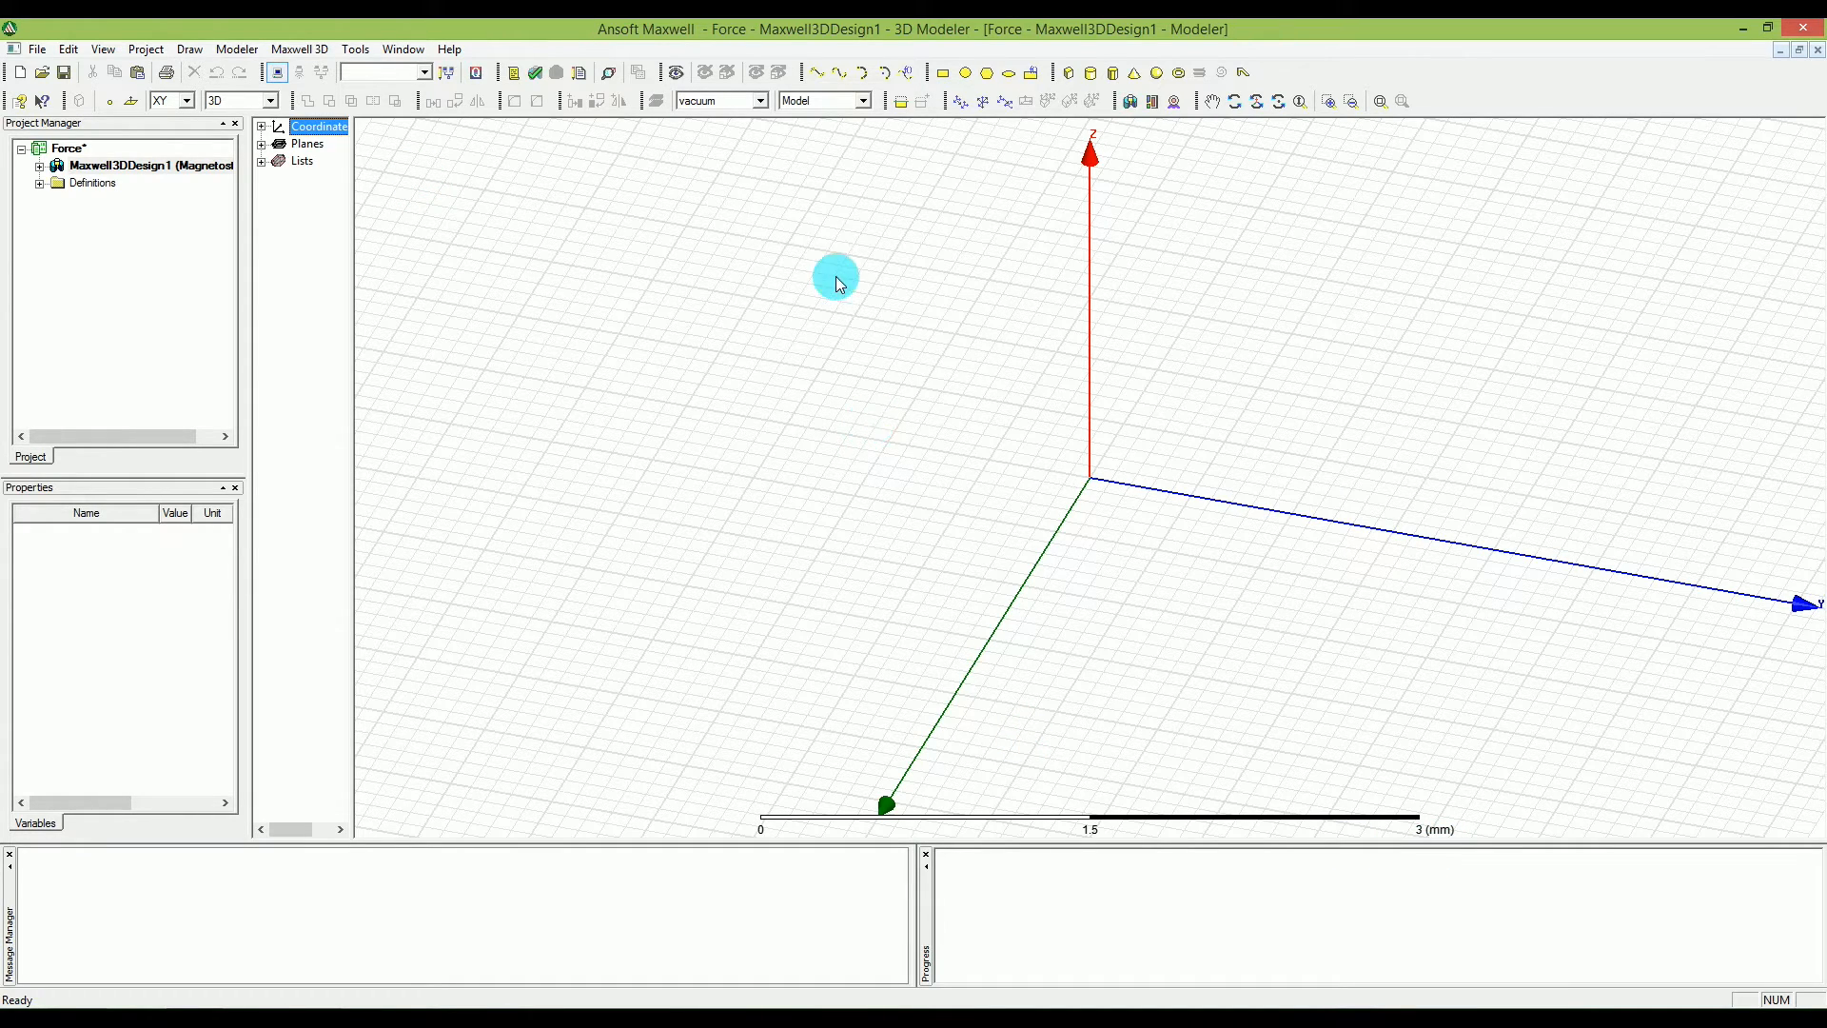
left_click(237, 49)
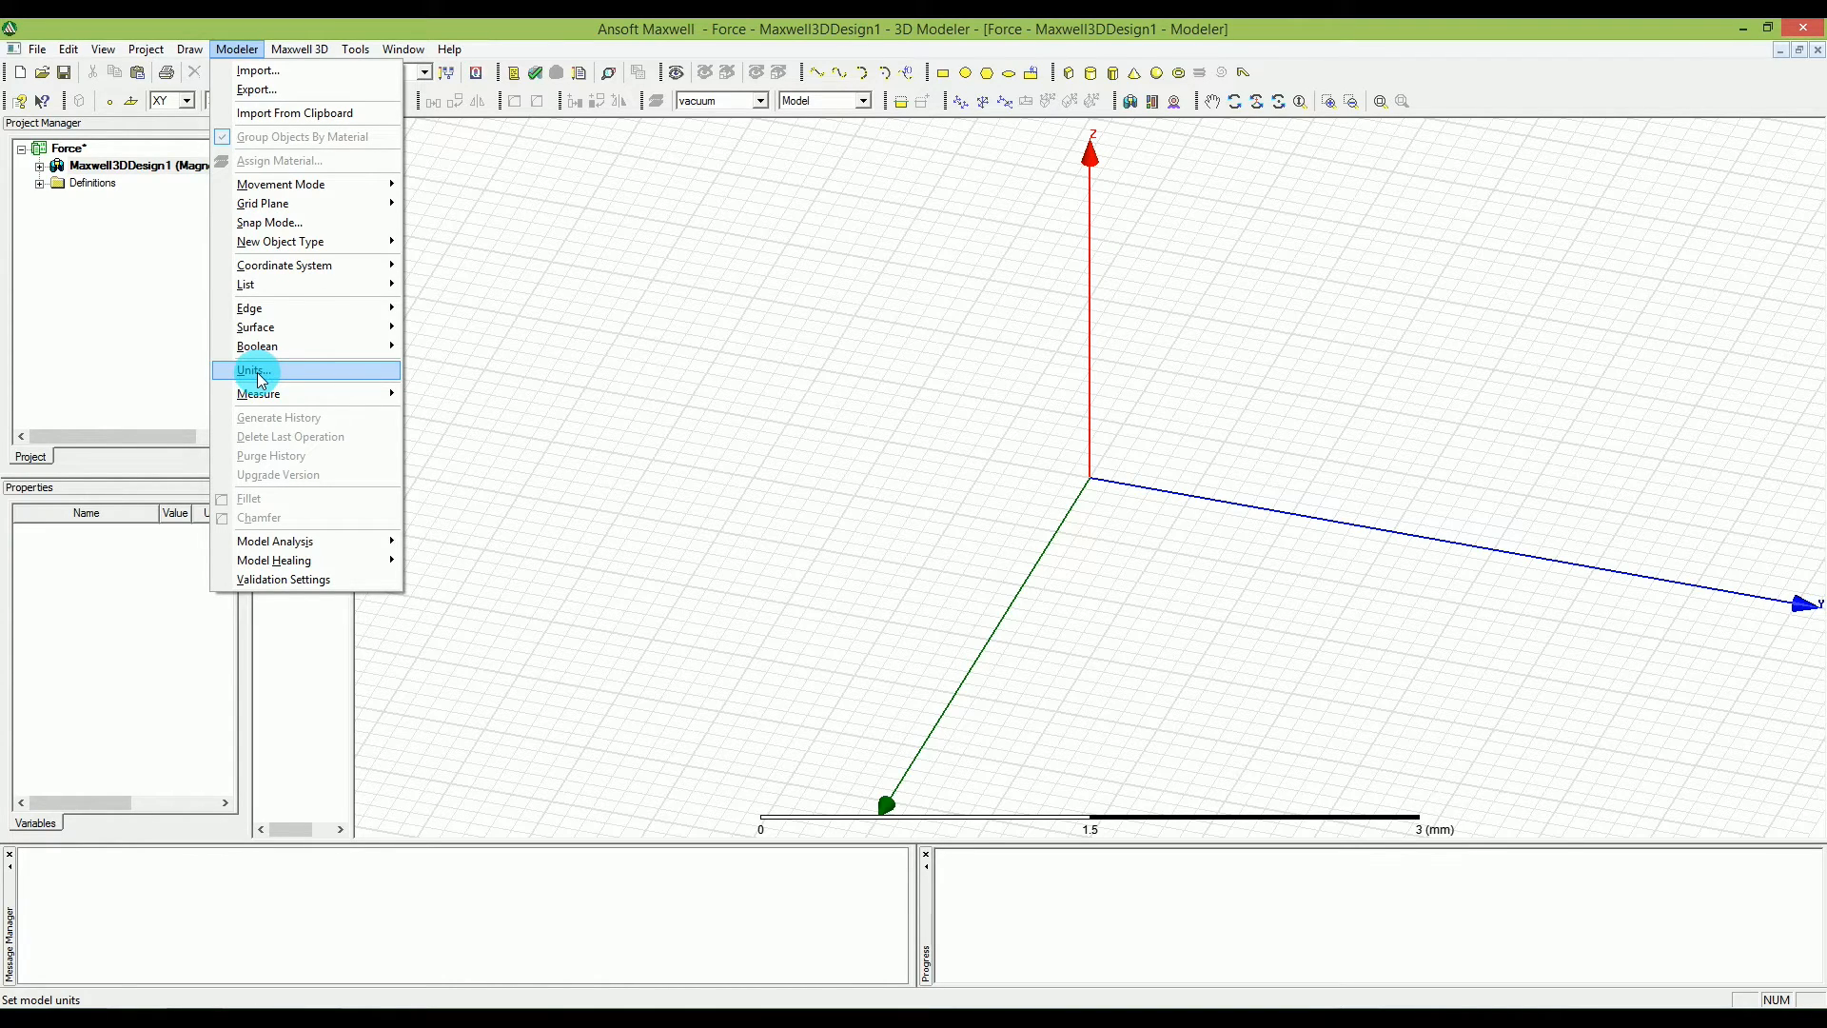
left_click(555, 372)
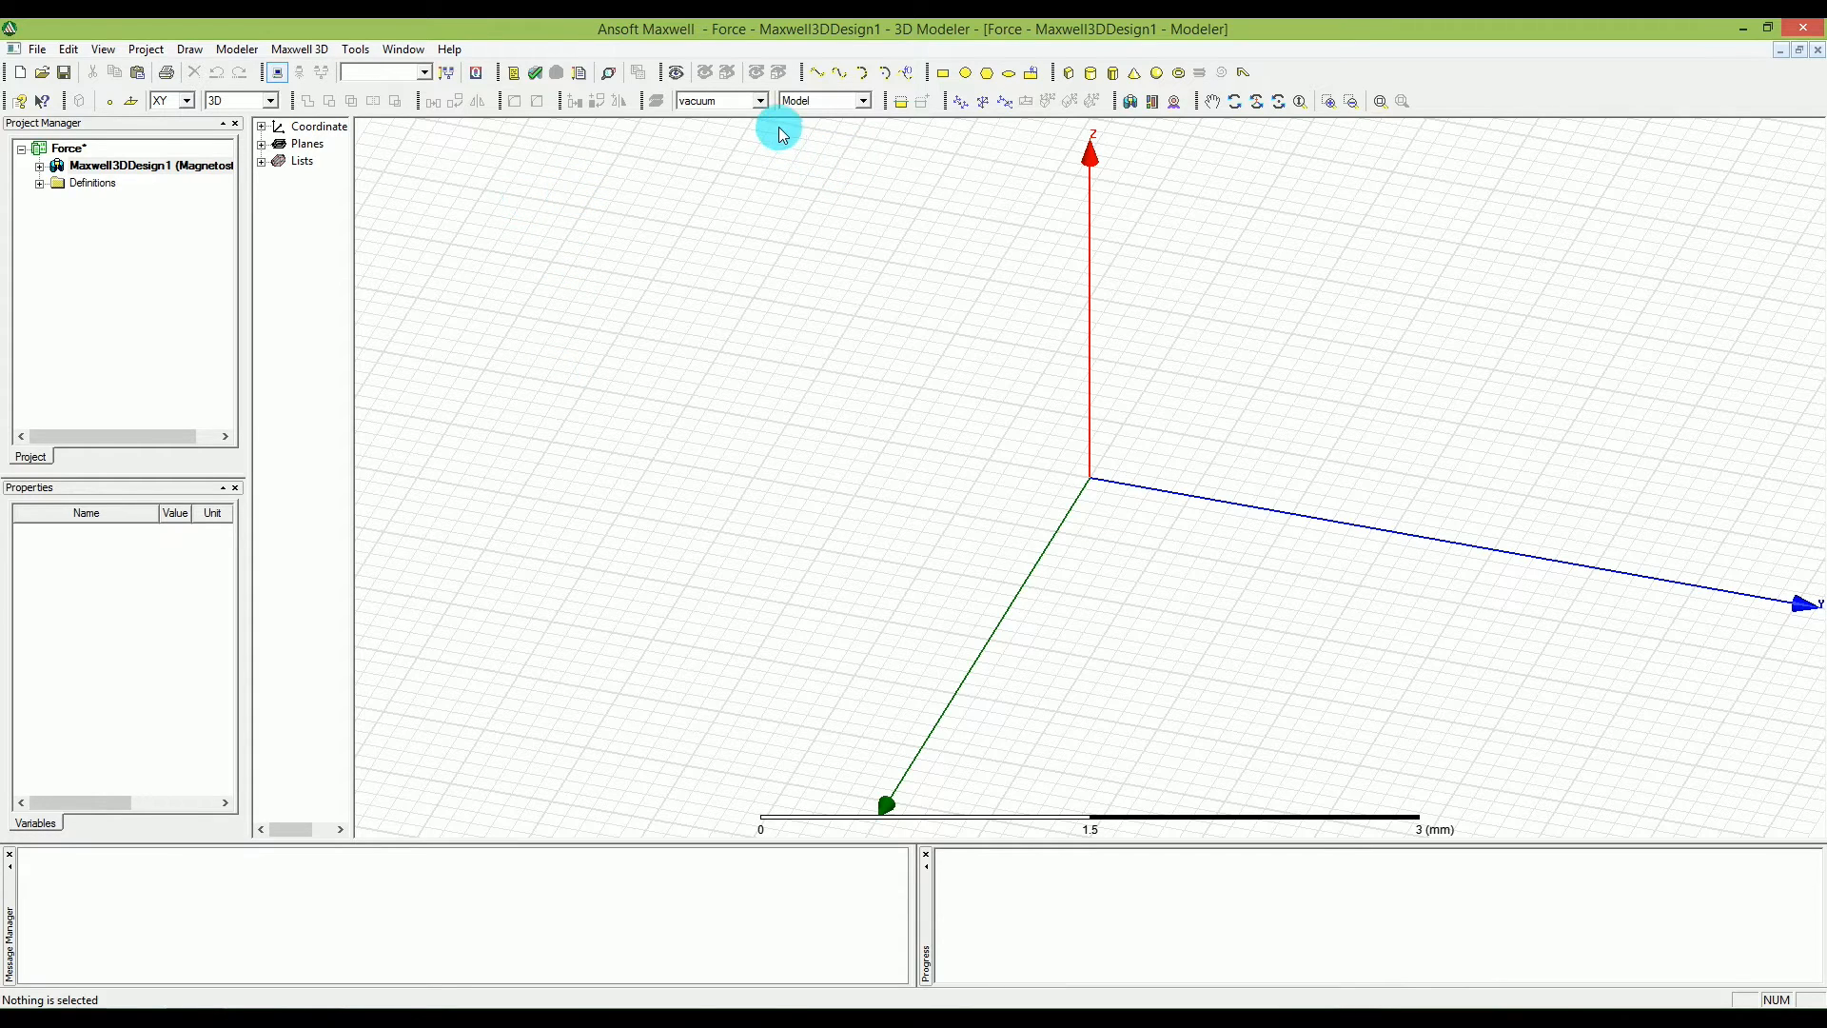
left_click(763, 102)
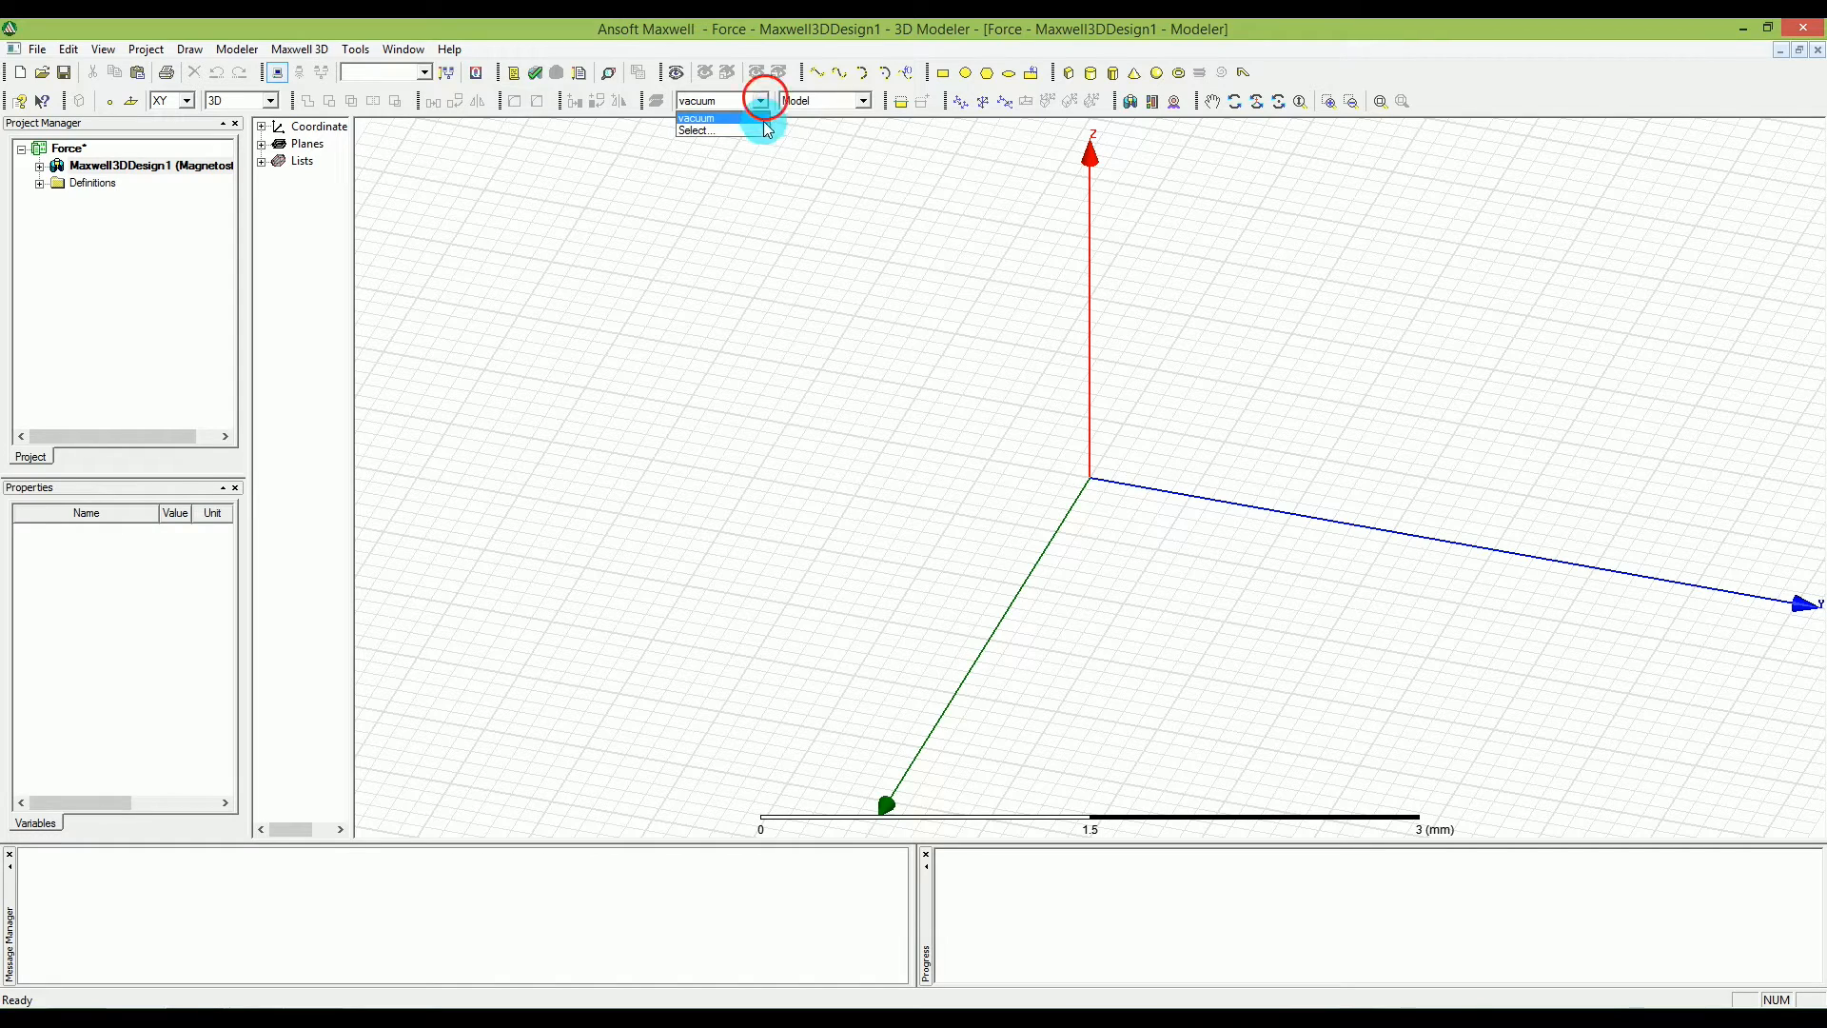
left_click(764, 130)
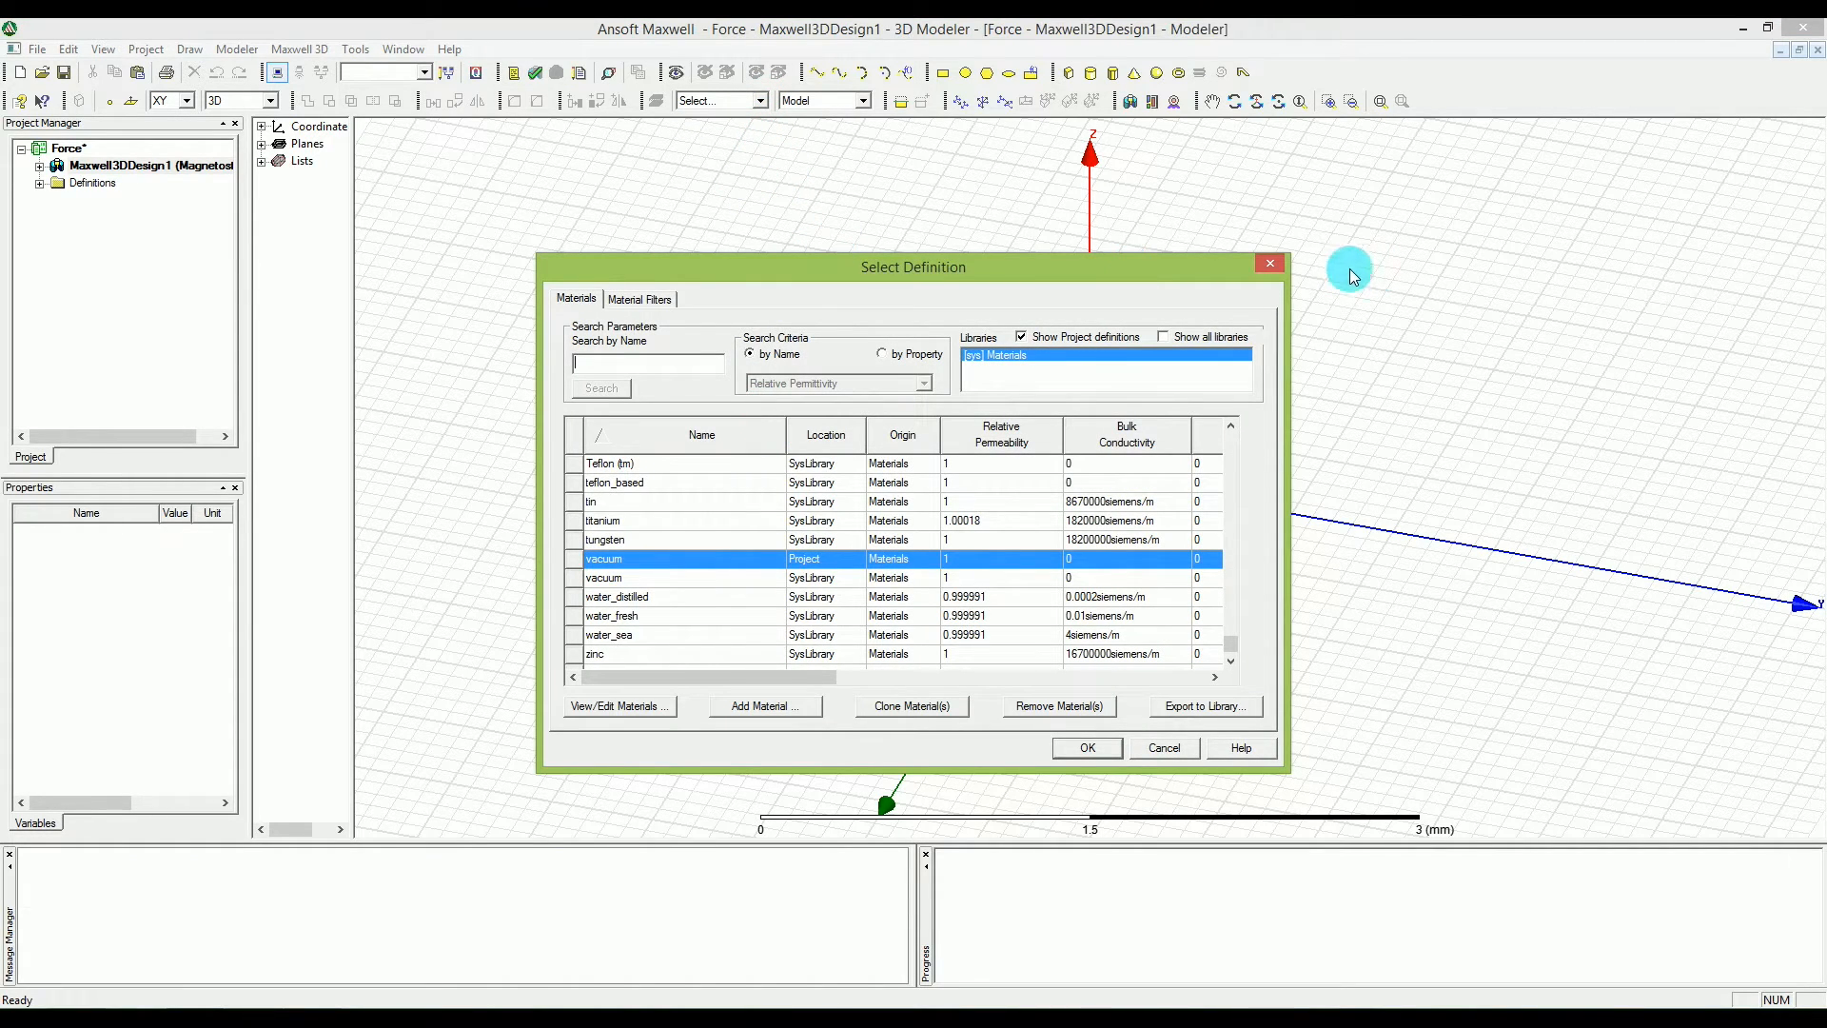
left_click(1278, 266)
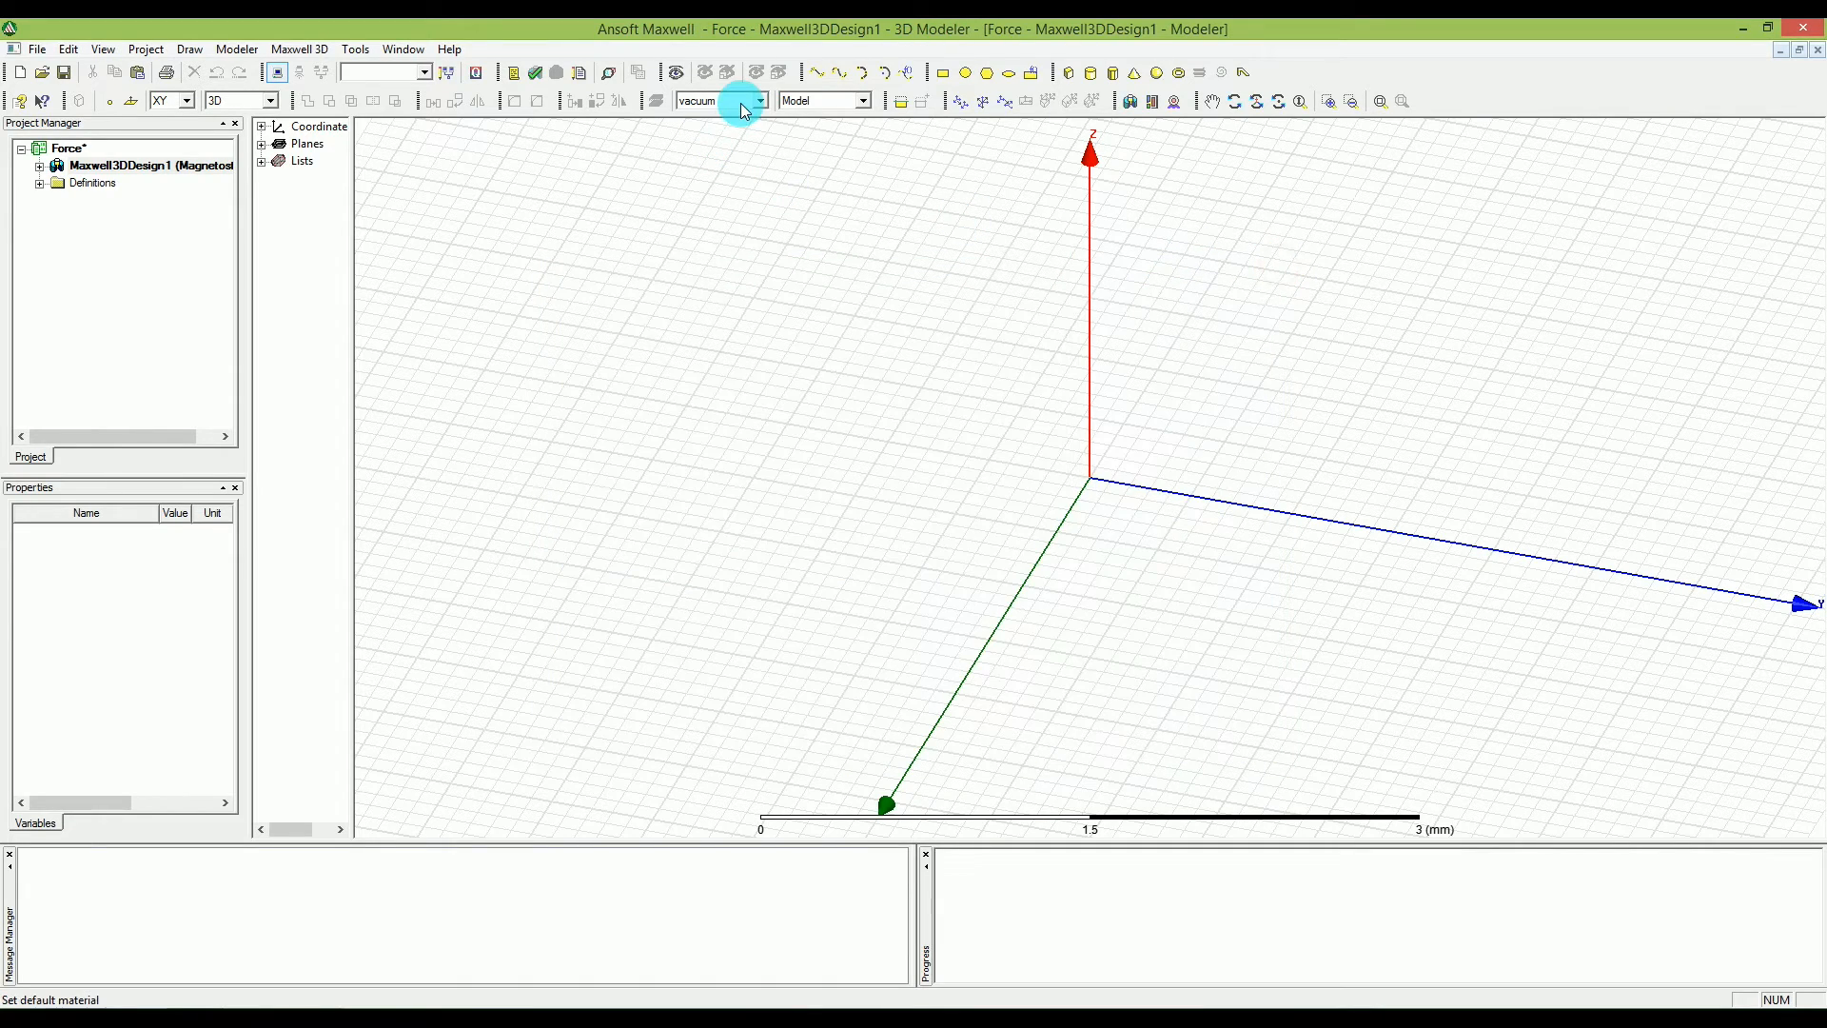
Set the default material for new objects to steel_1008 from the system material library.
left_click(761, 105)
left_click(708, 127)
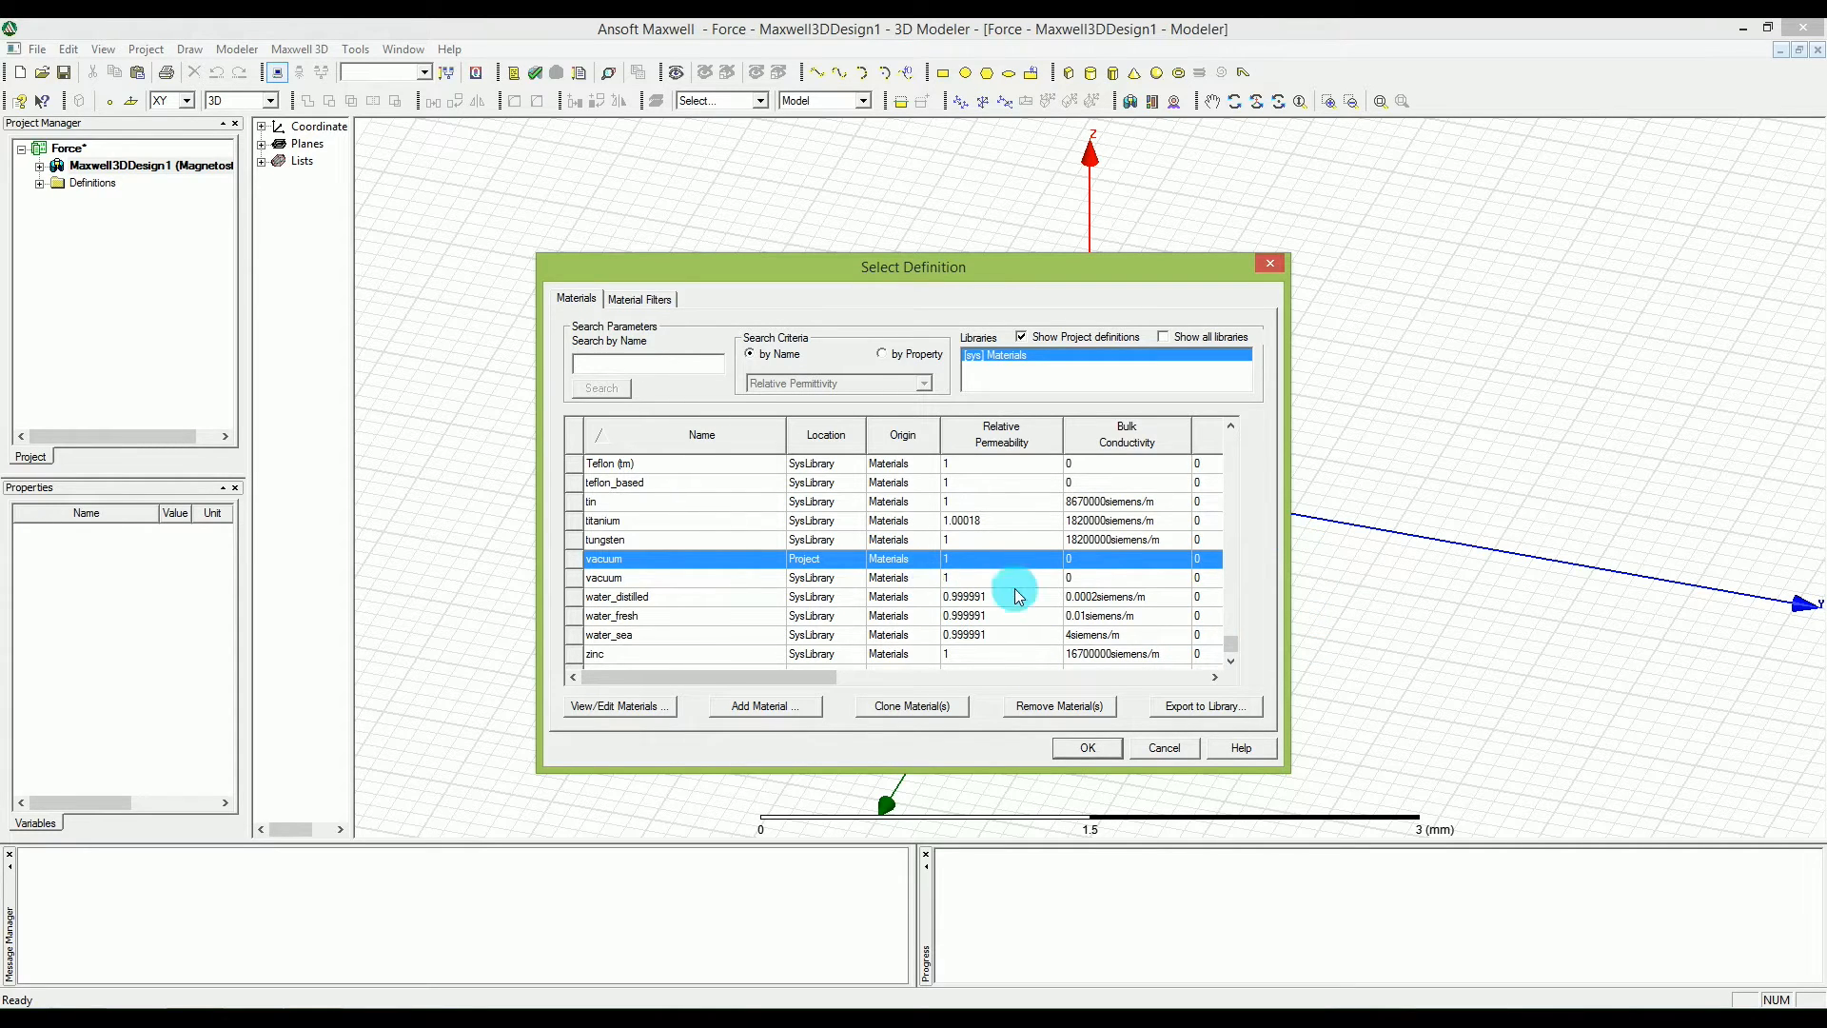
left_click_drag(1235, 658, 1235, 620)
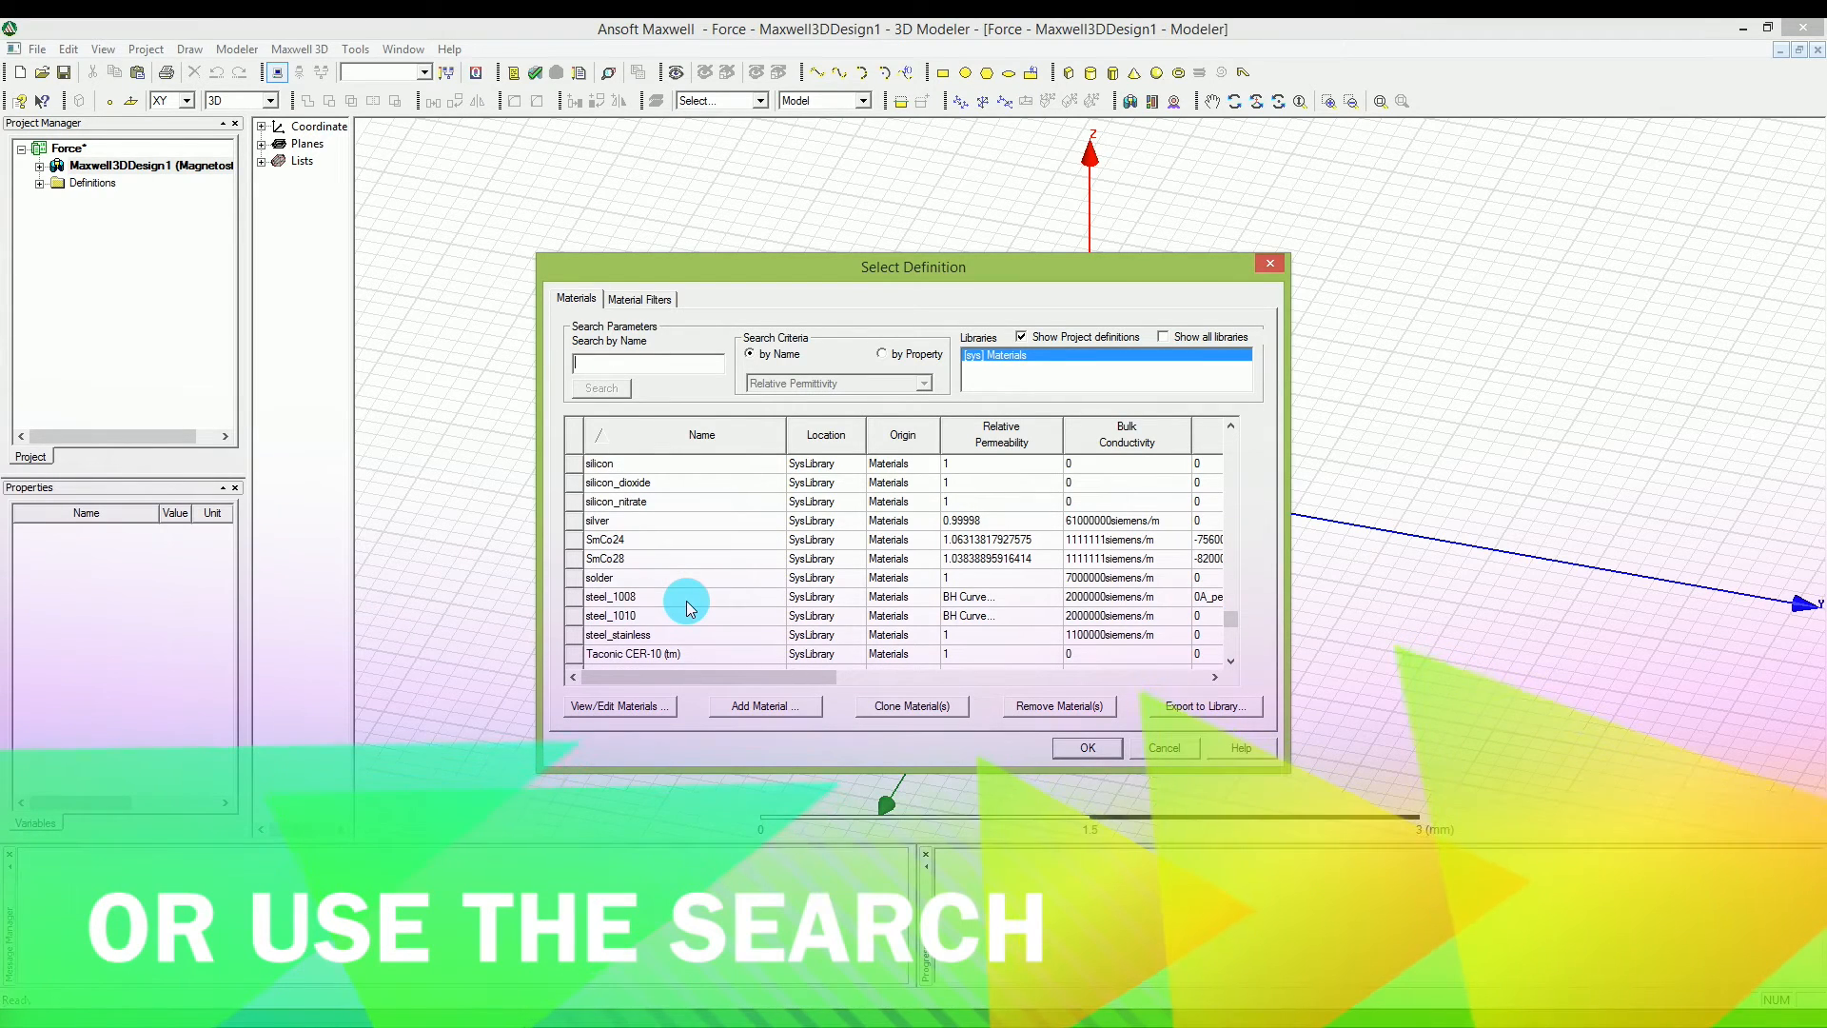
left_click(686, 601)
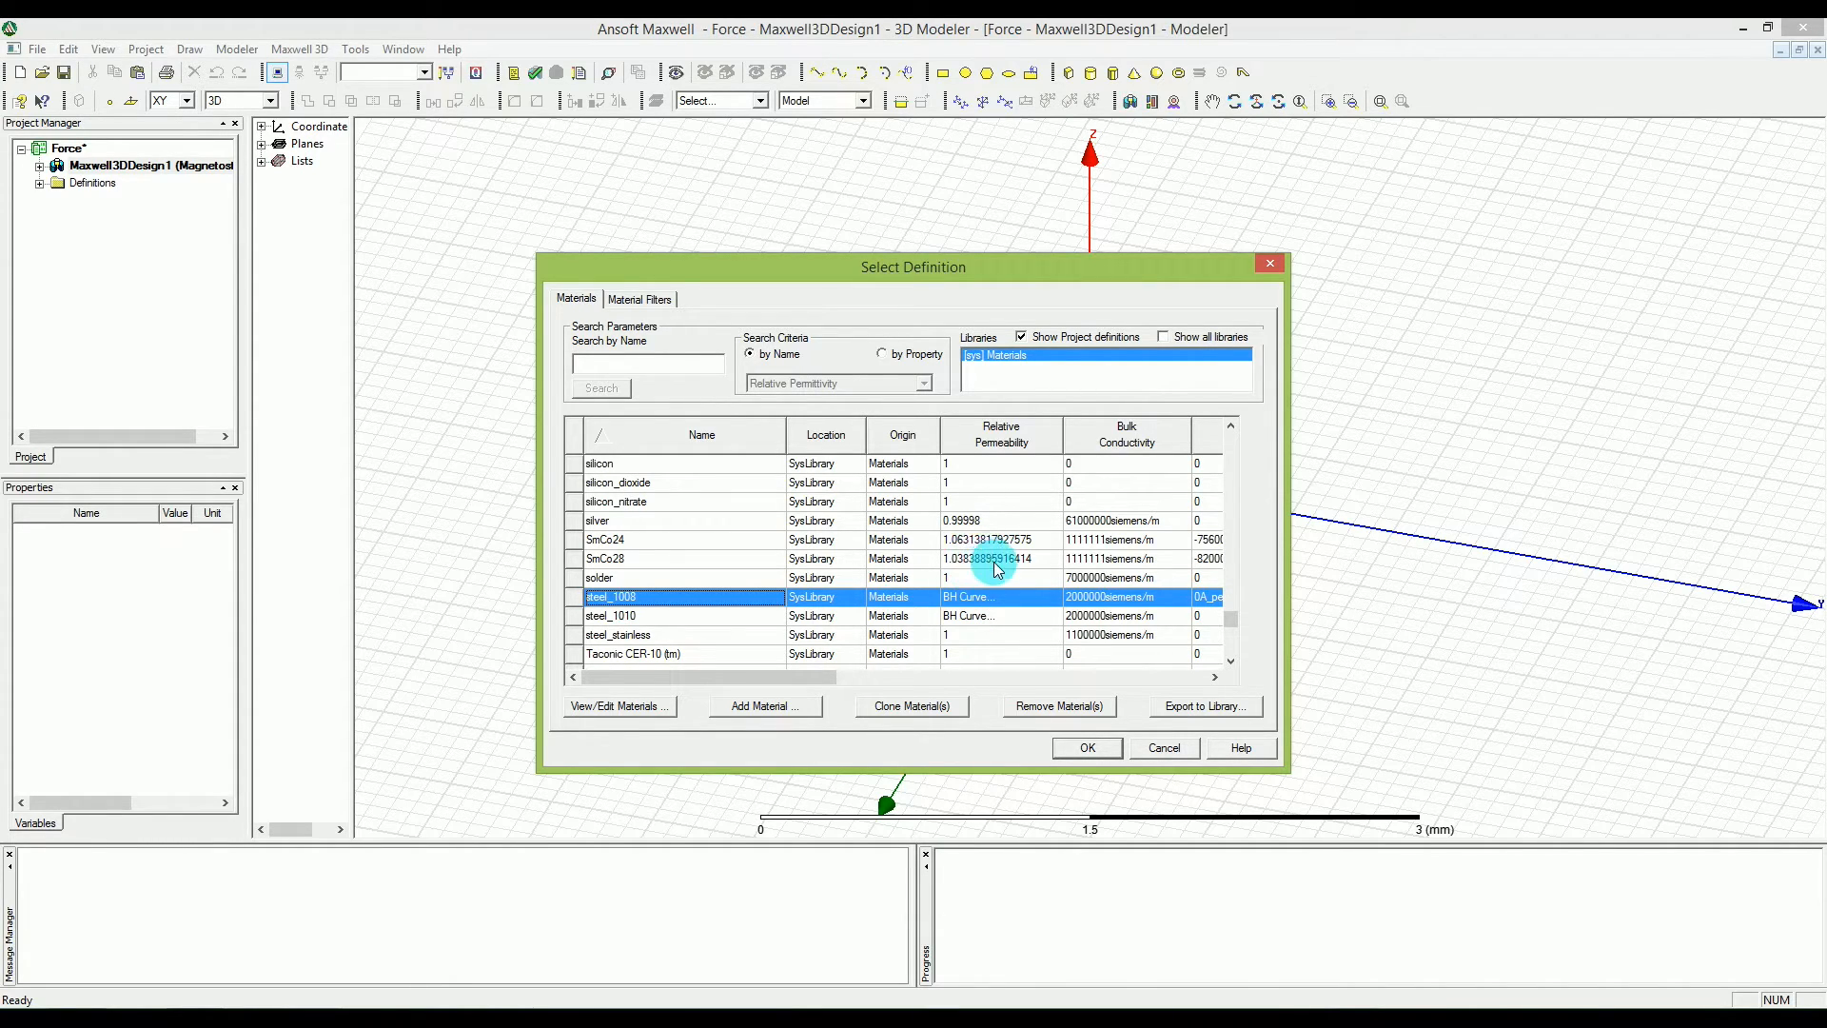
left_click(1083, 751)
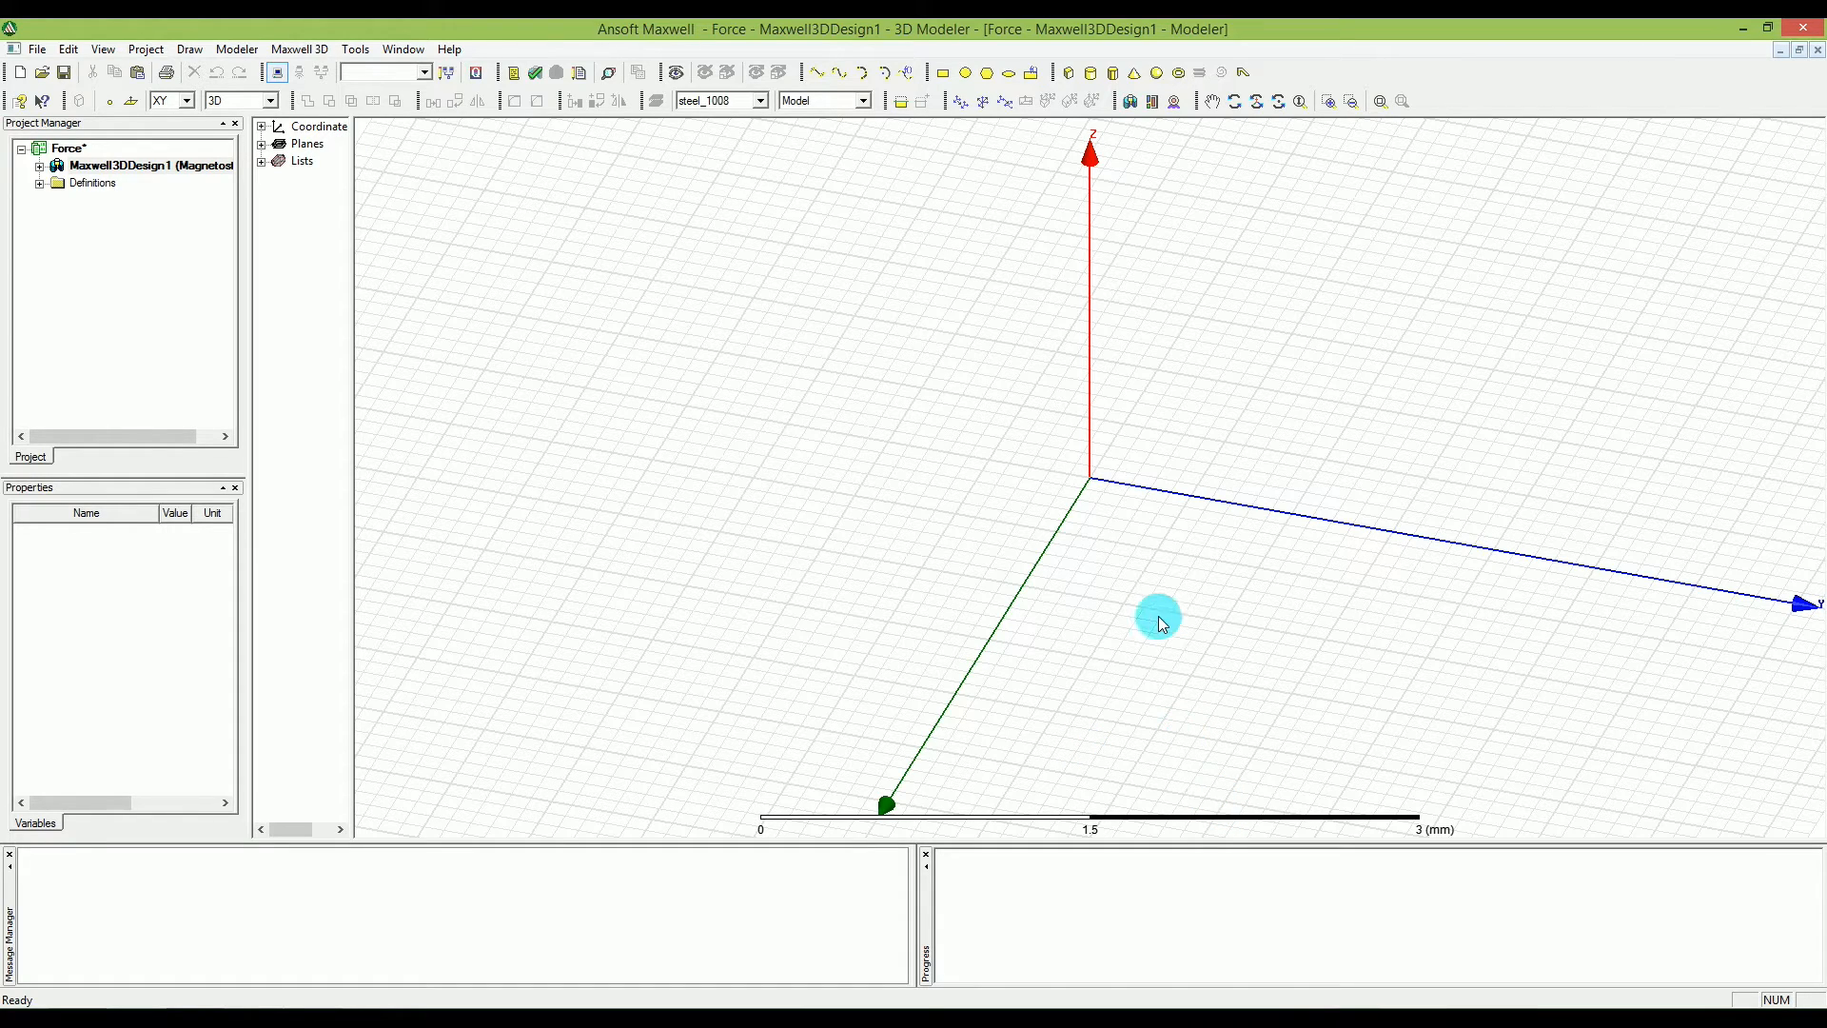
Create a box positioned at 0, 0, -5 mm with X size 10 mm, Y size -30 mm and Z size 10 mm.
left_click(1072, 75)
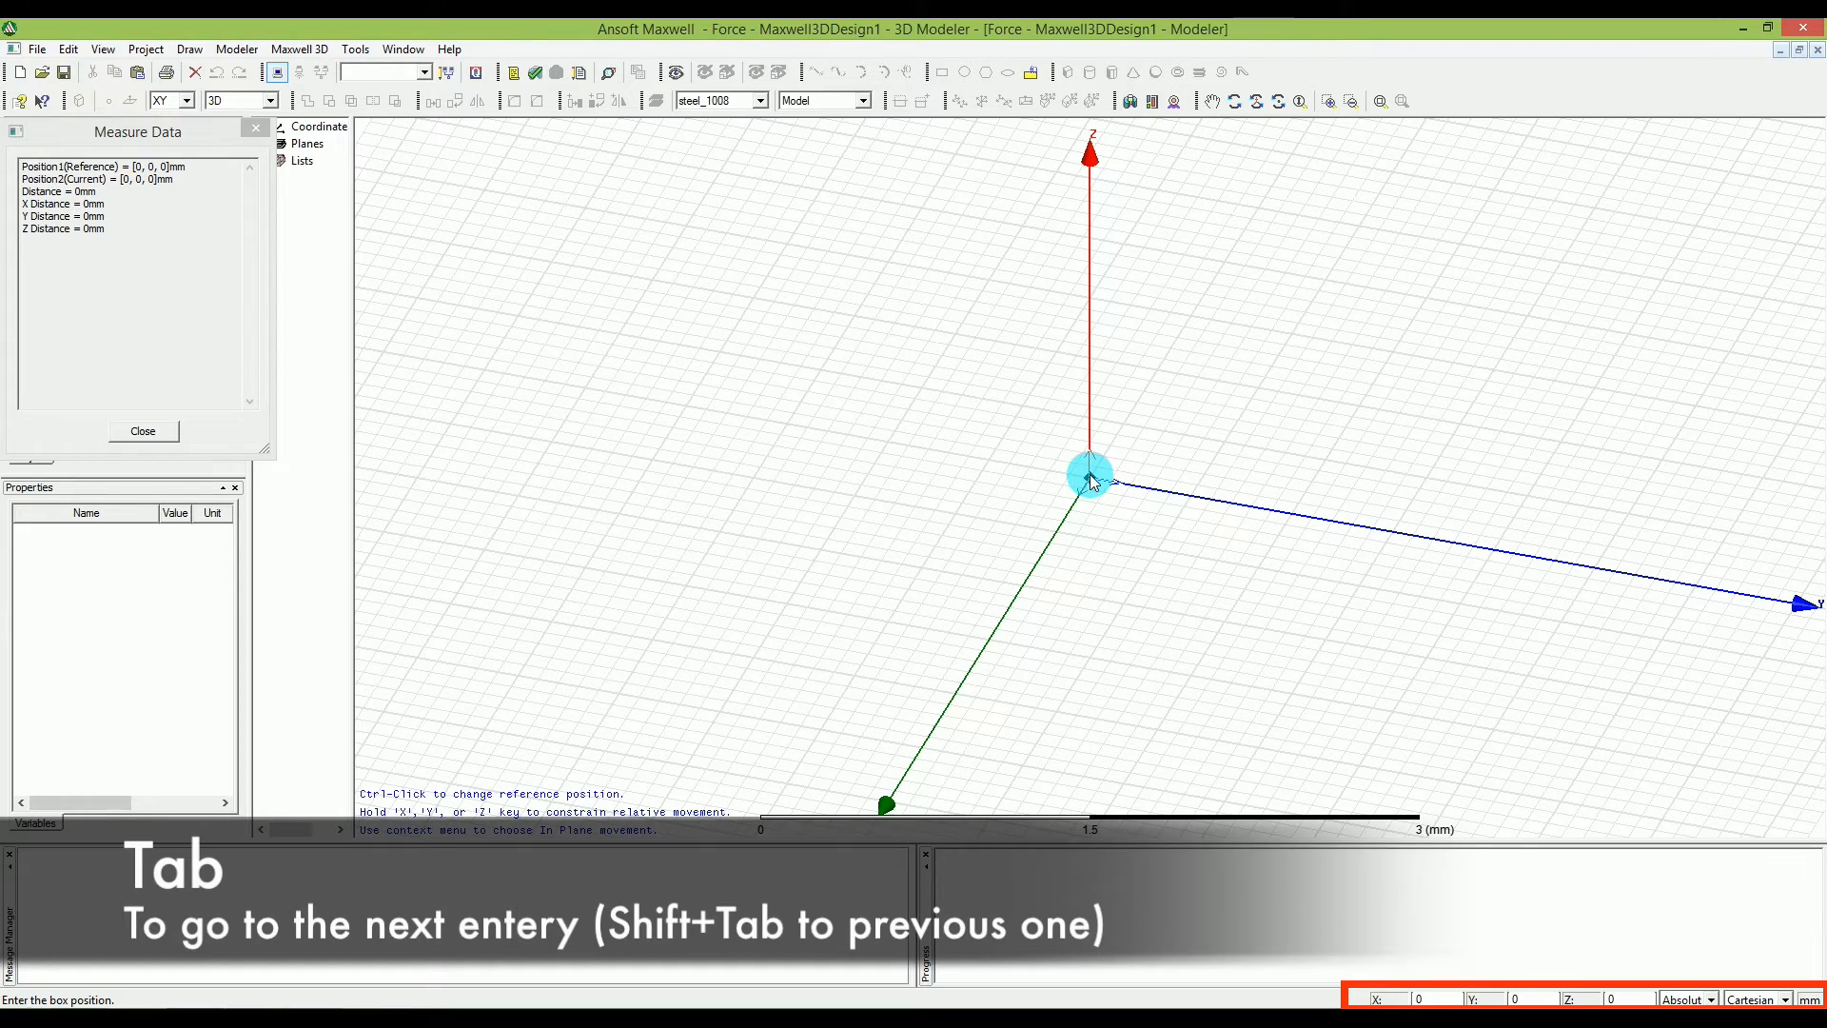
key("Tab")
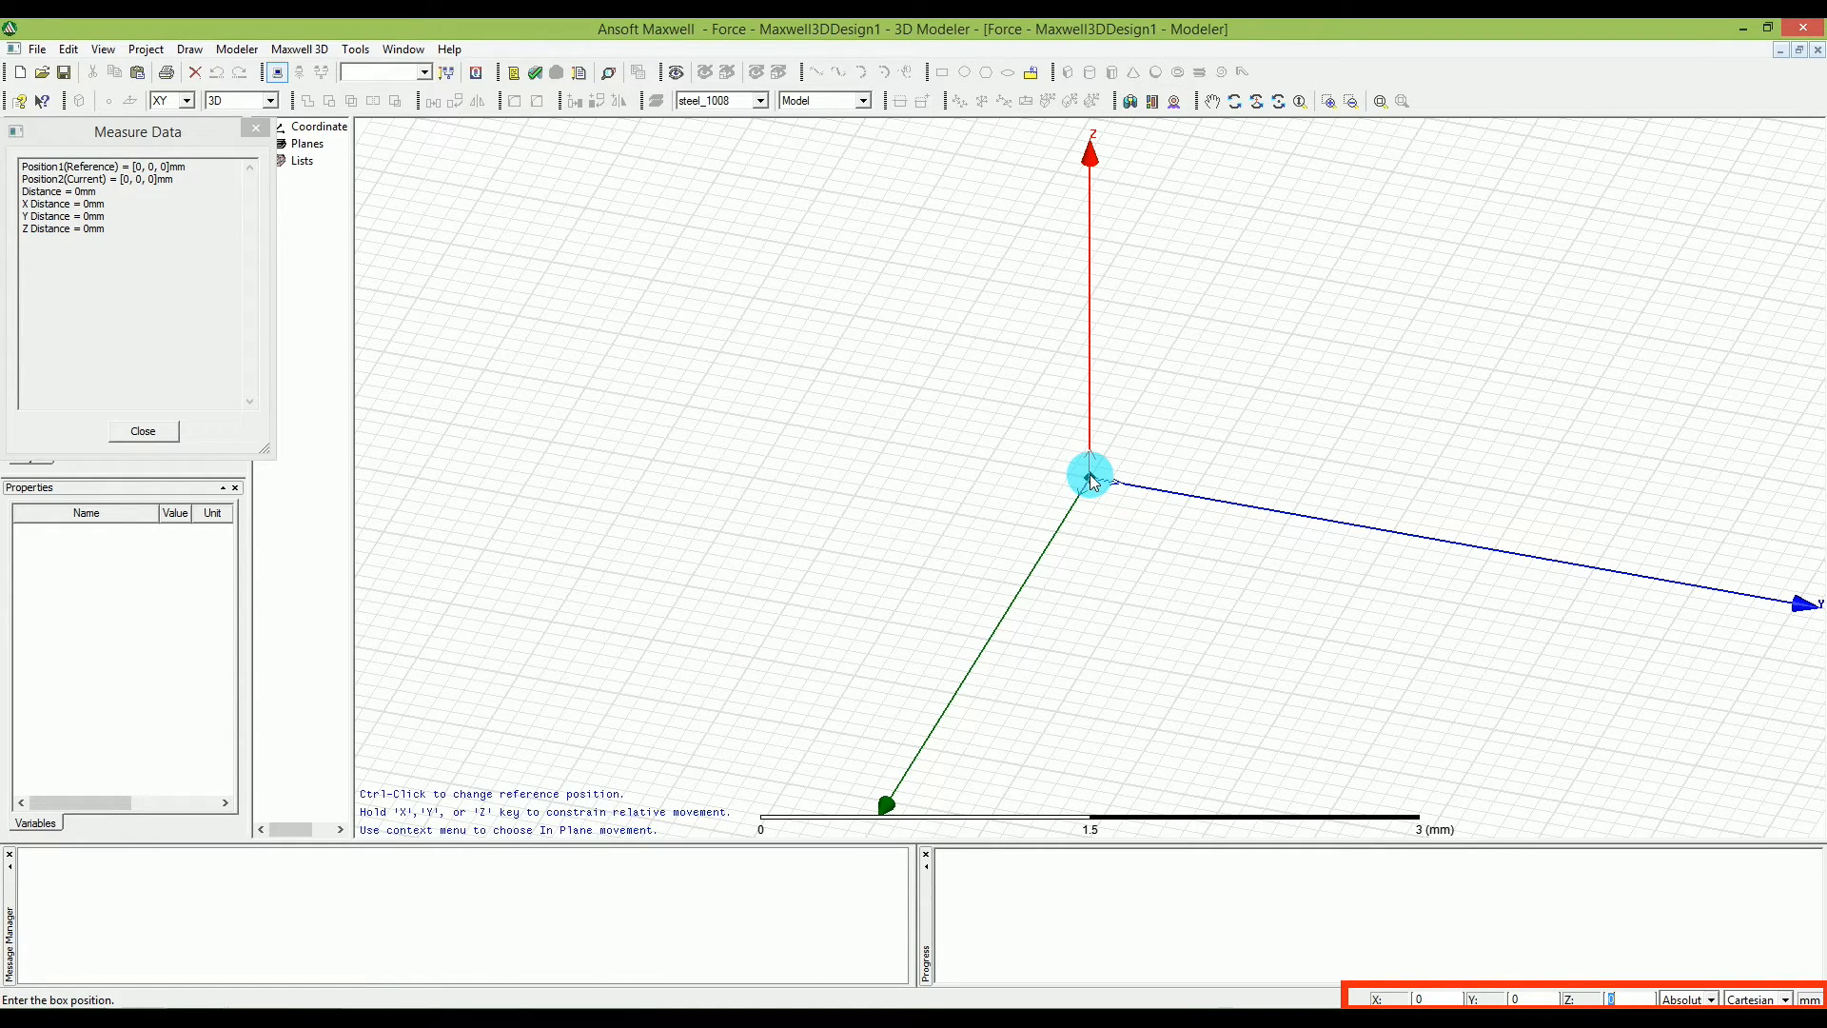
type("-5")
key("Return")
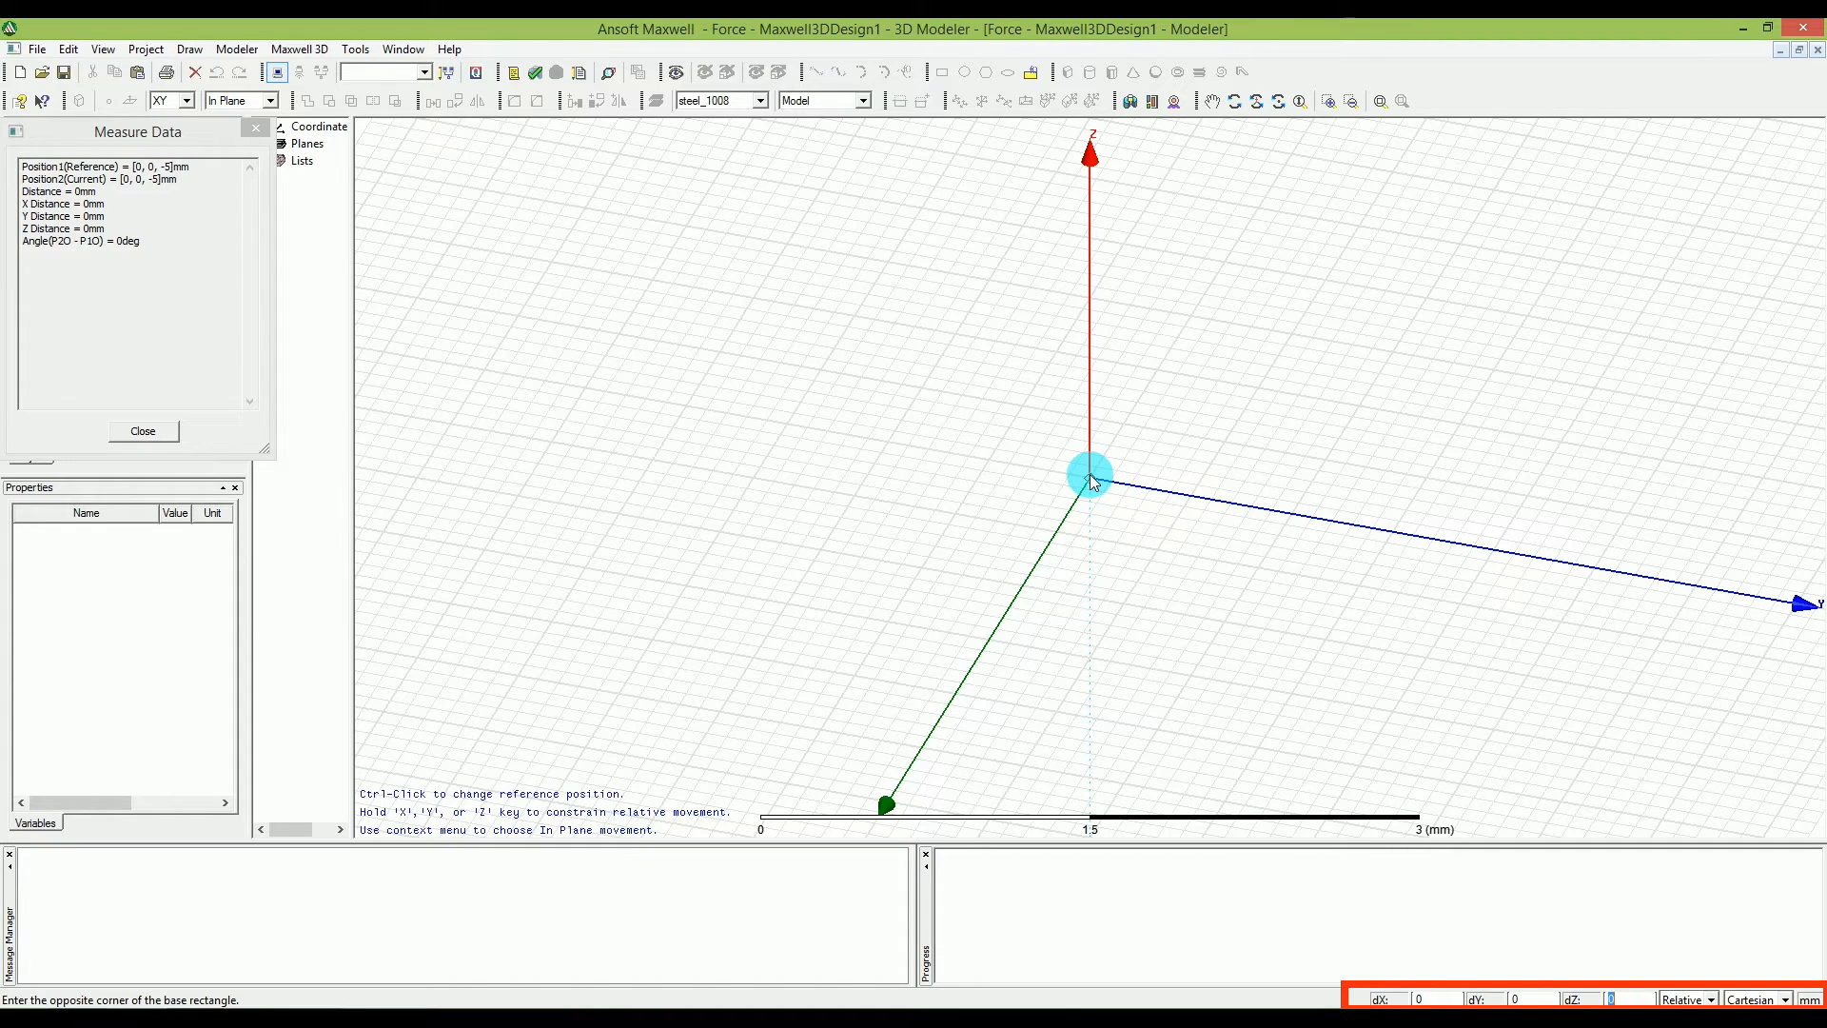
key("shift+Tab")
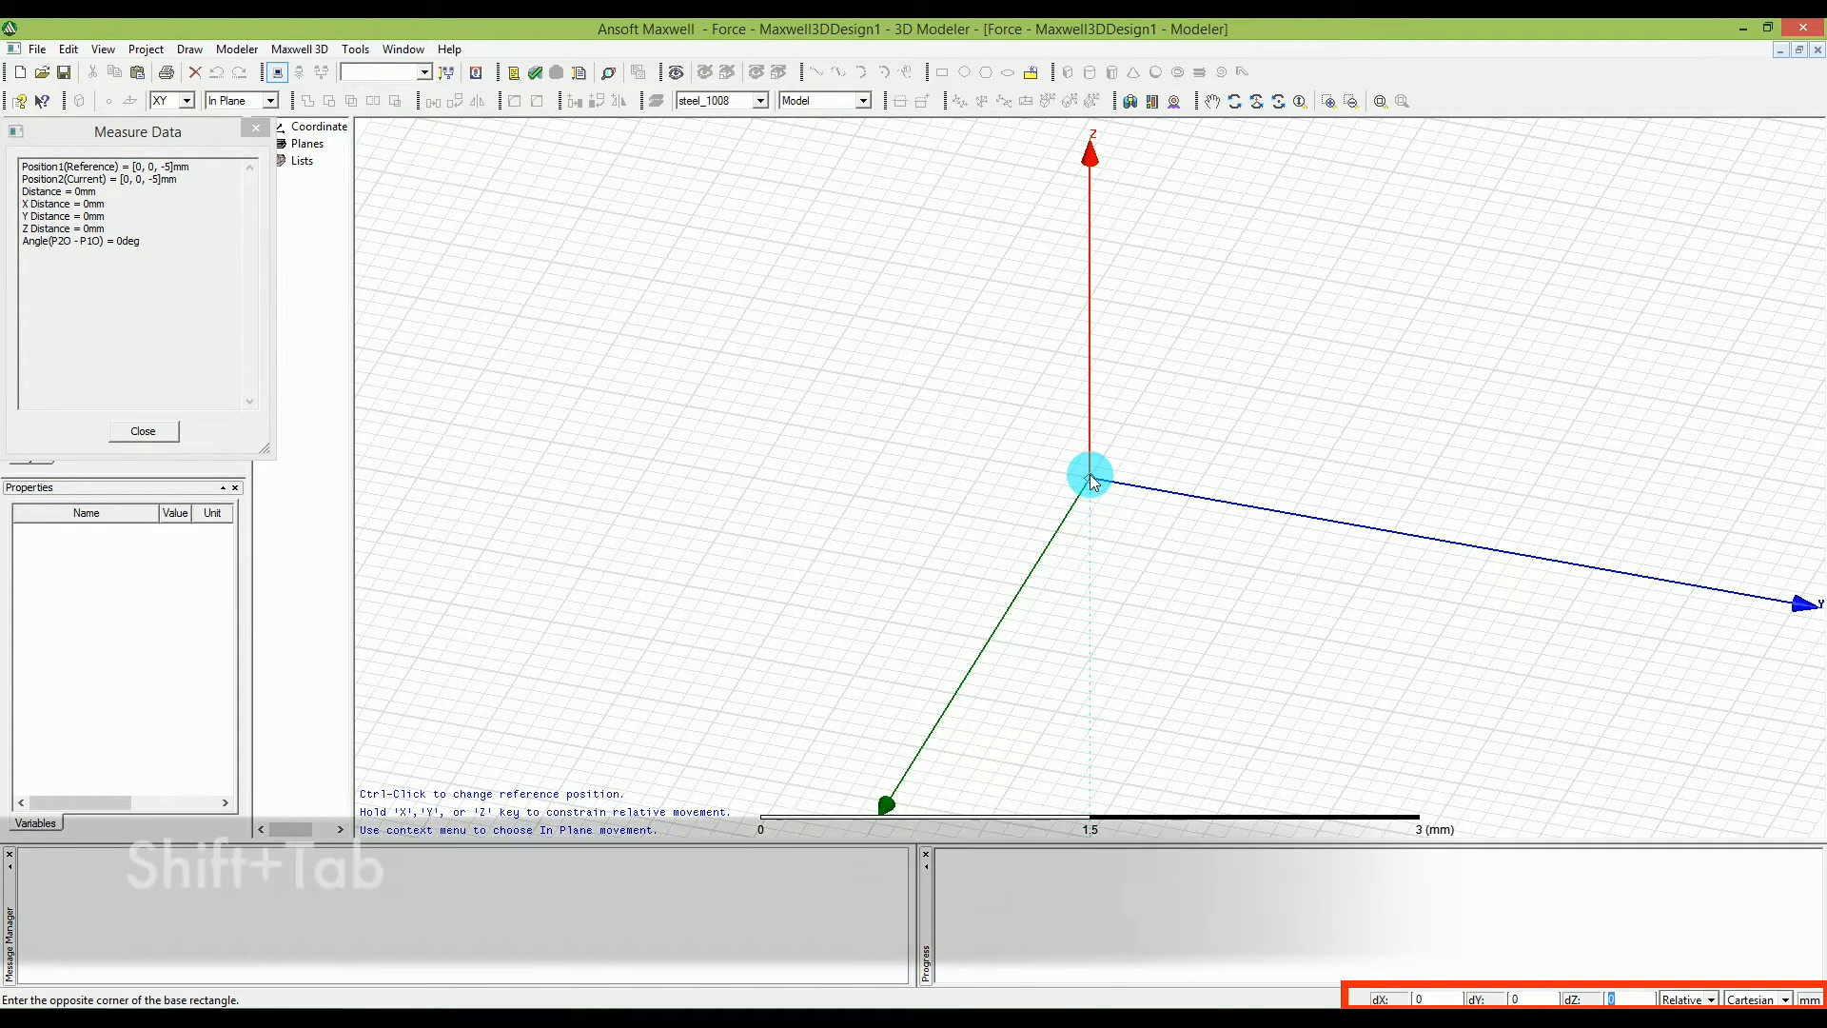
key("shift+Tab")
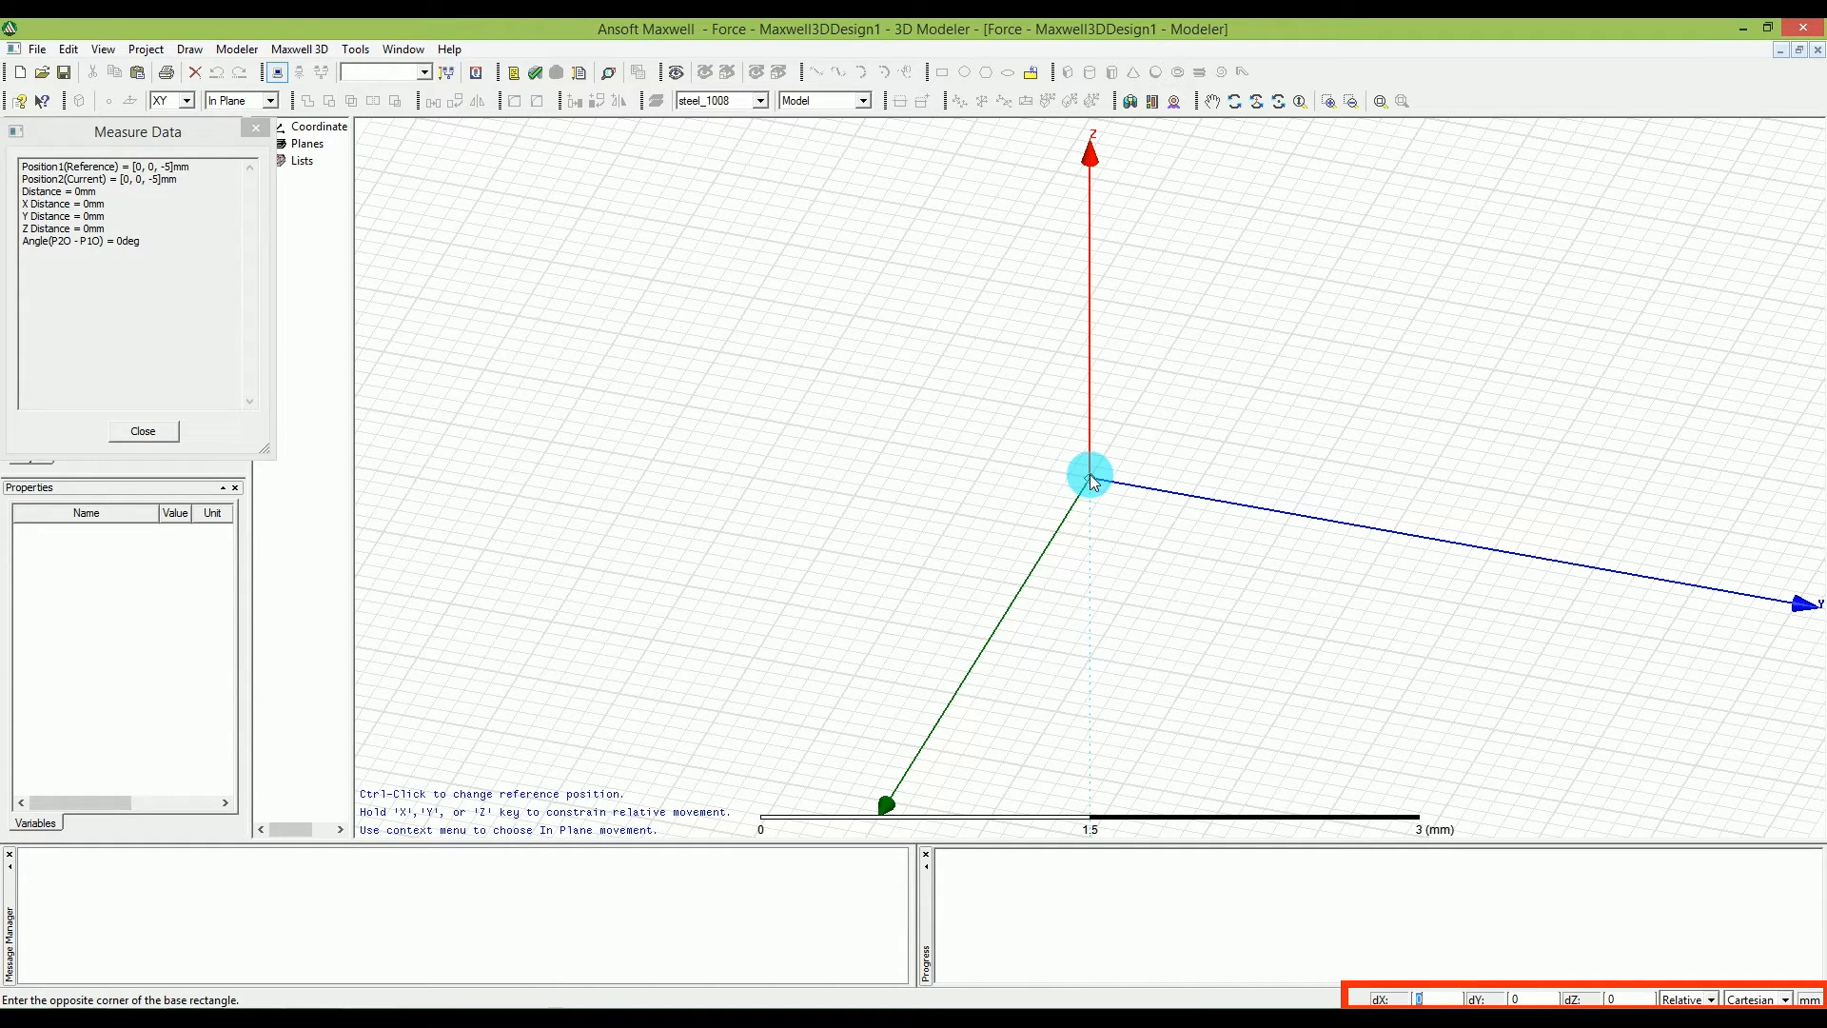
type("10")
key("Tab")
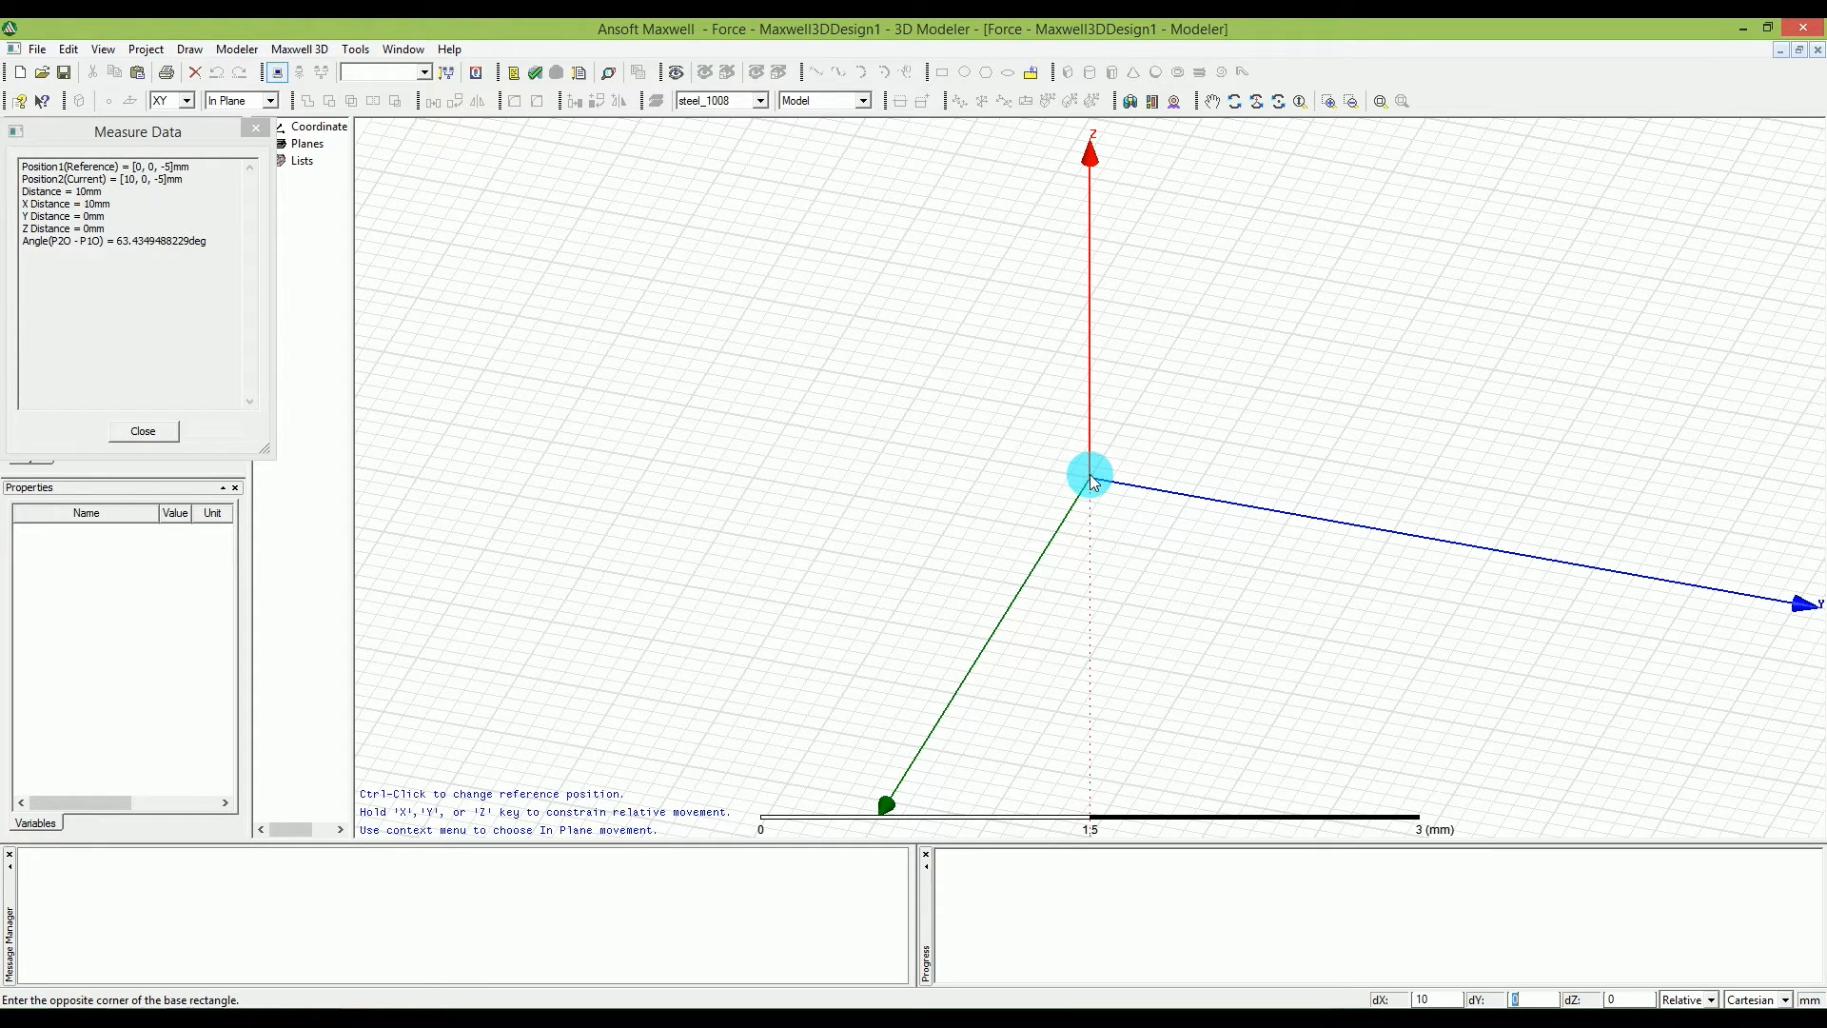
type("-30")
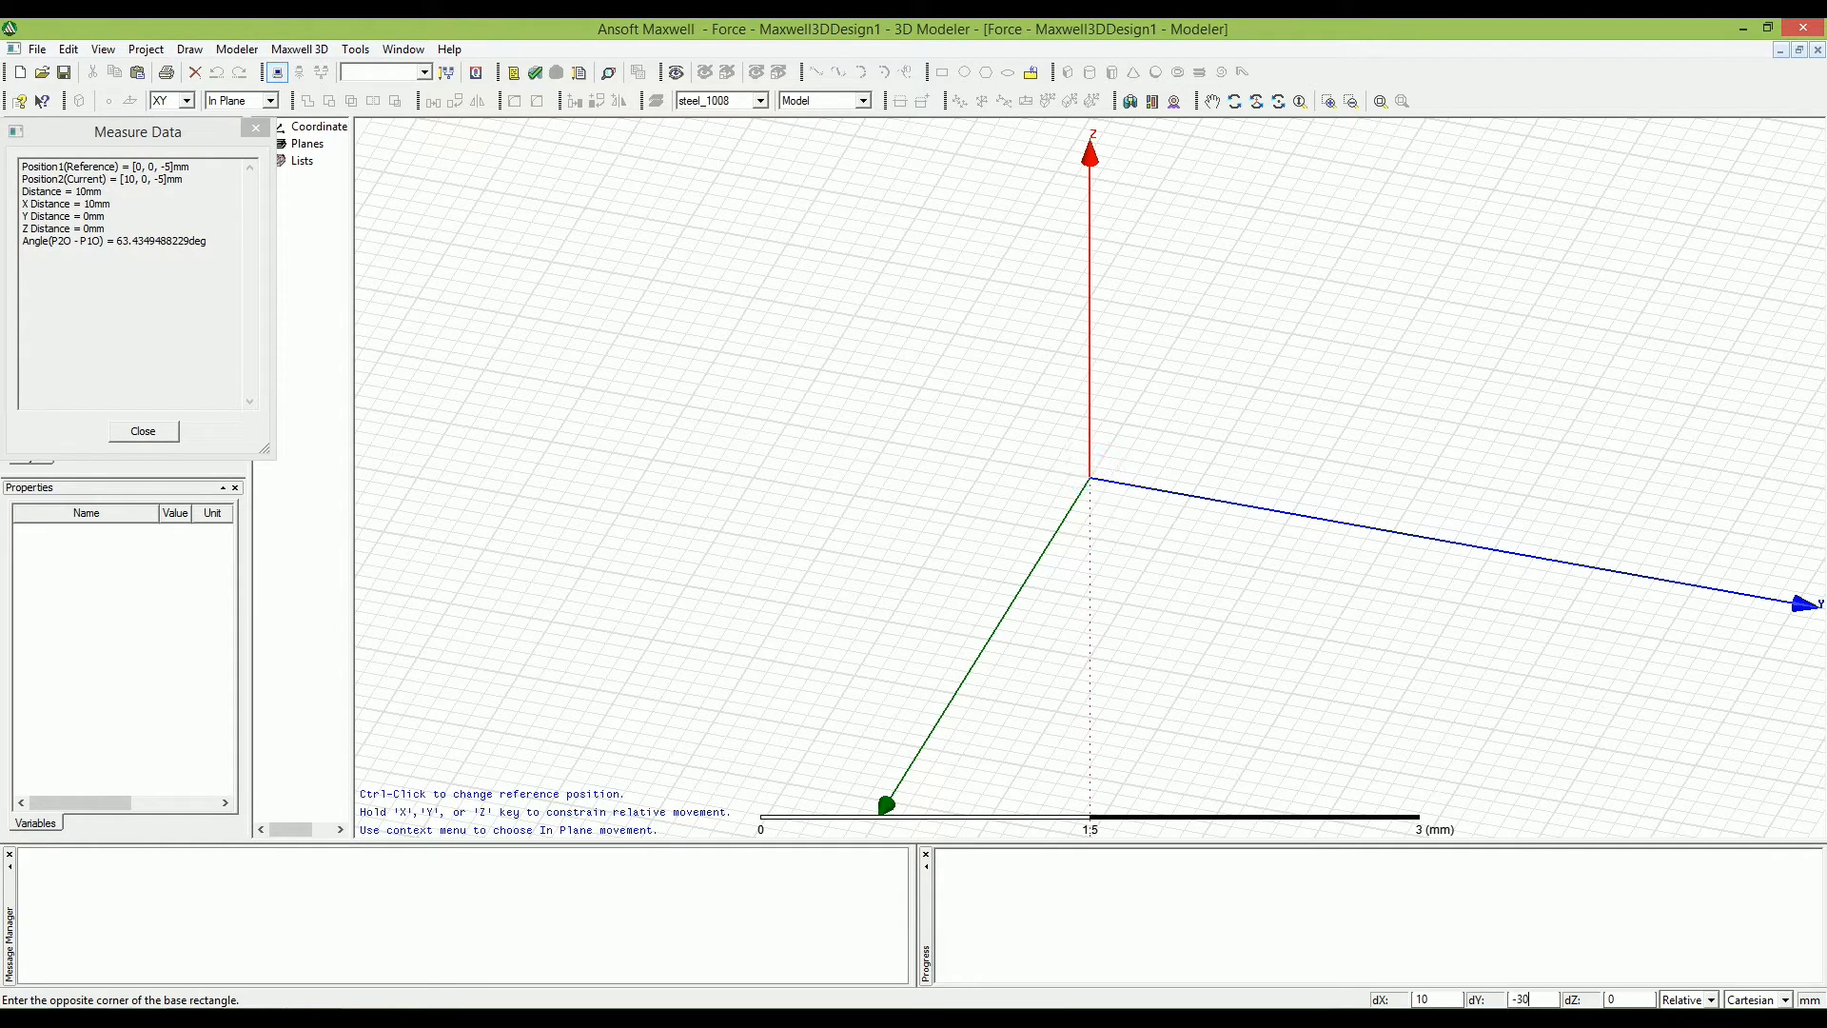
key("Tab")
type("10")
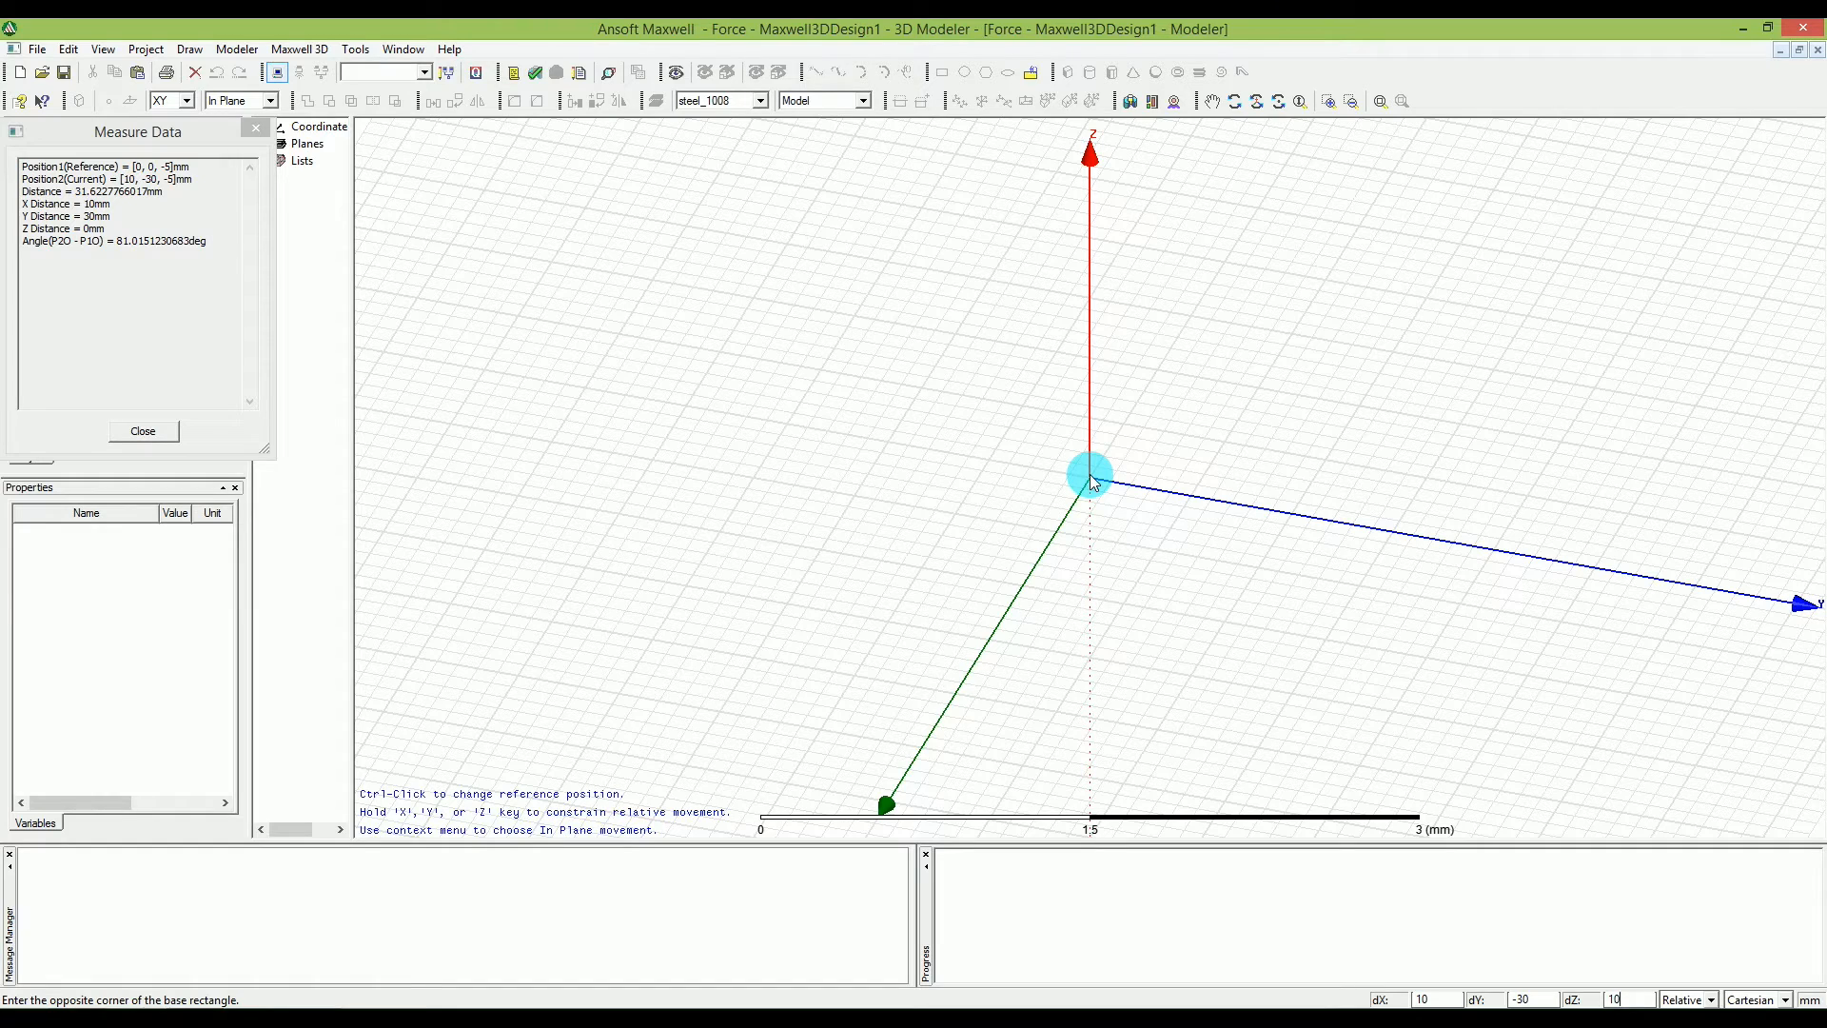
key("Return")
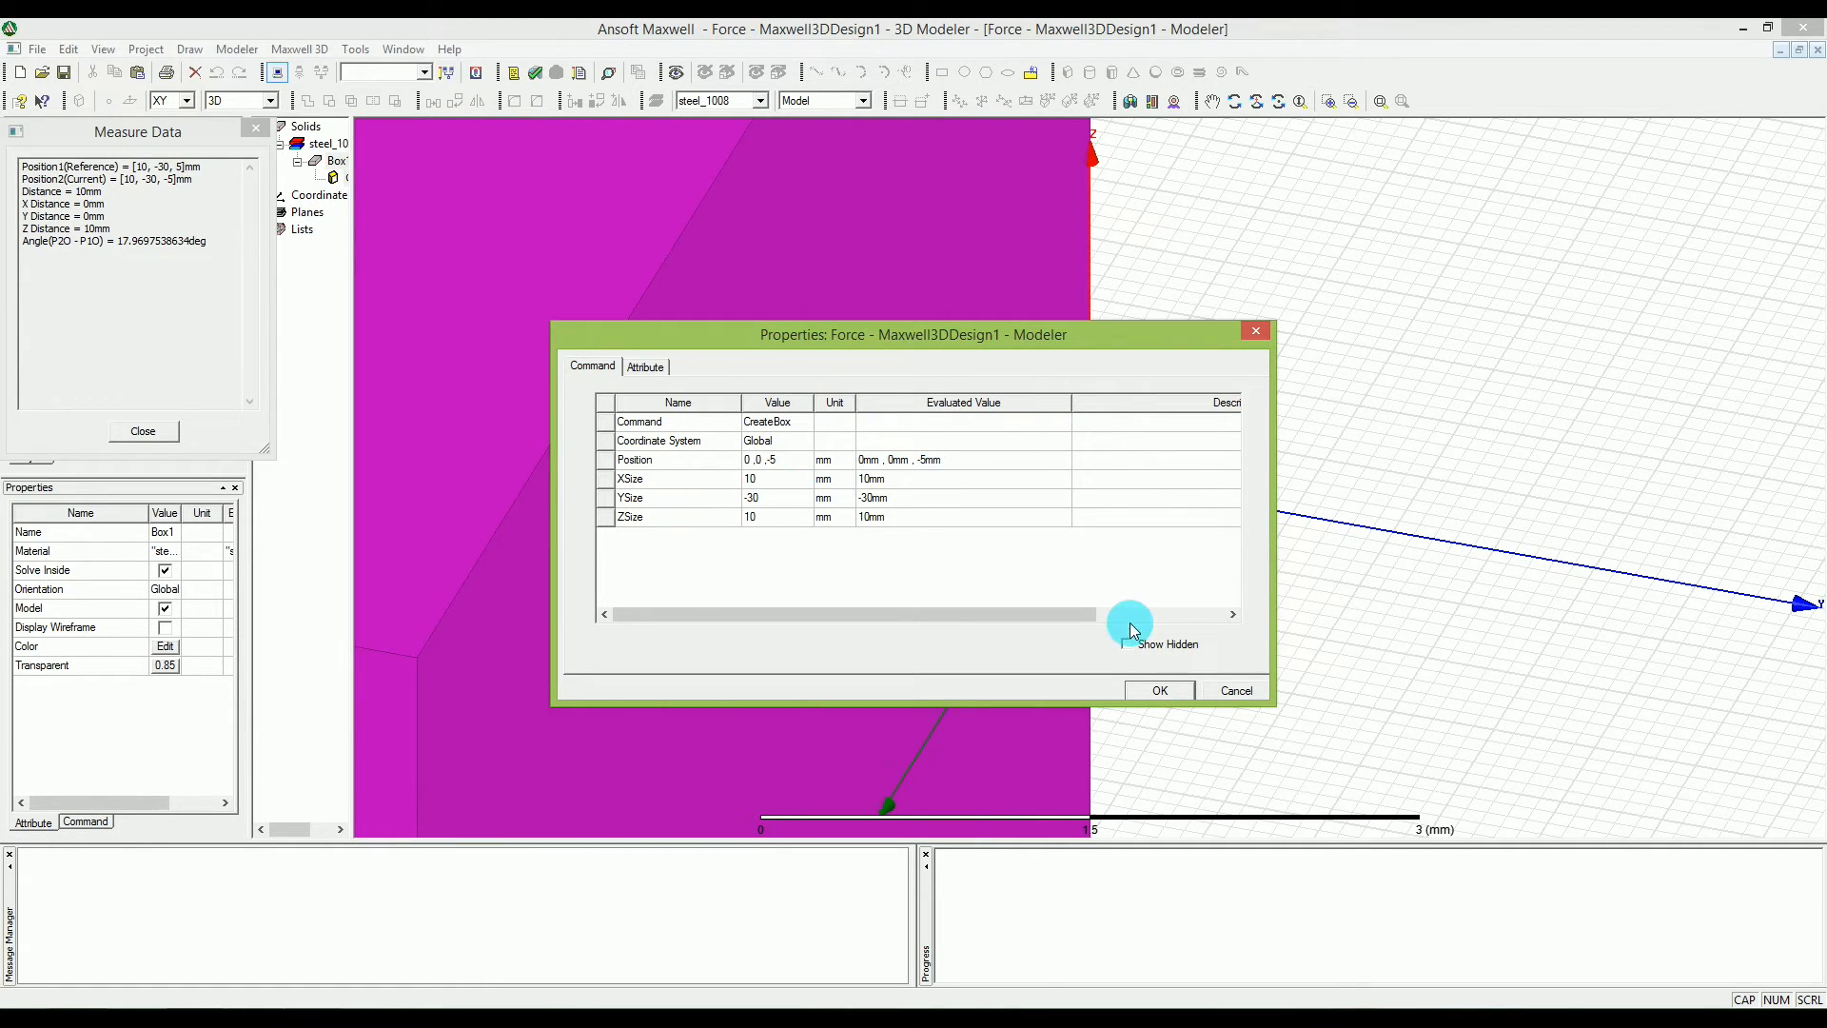
left_click(1160, 690)
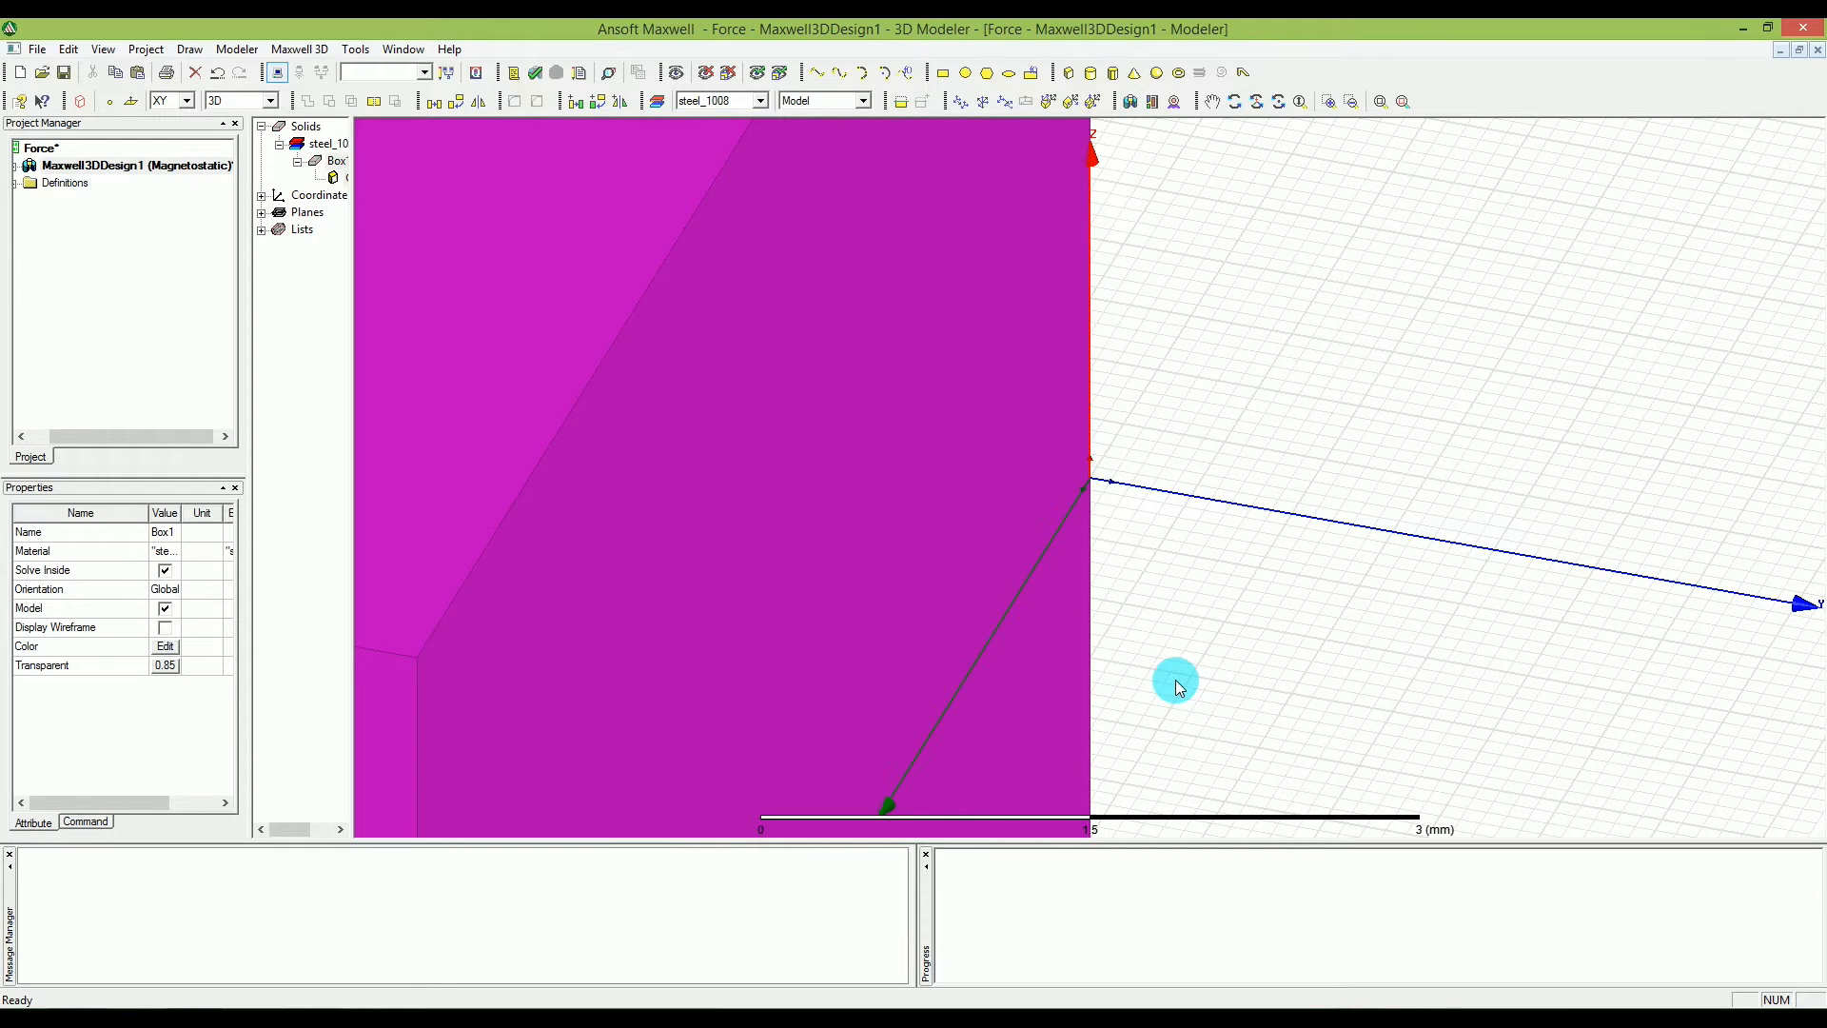
left_click(1201, 405)
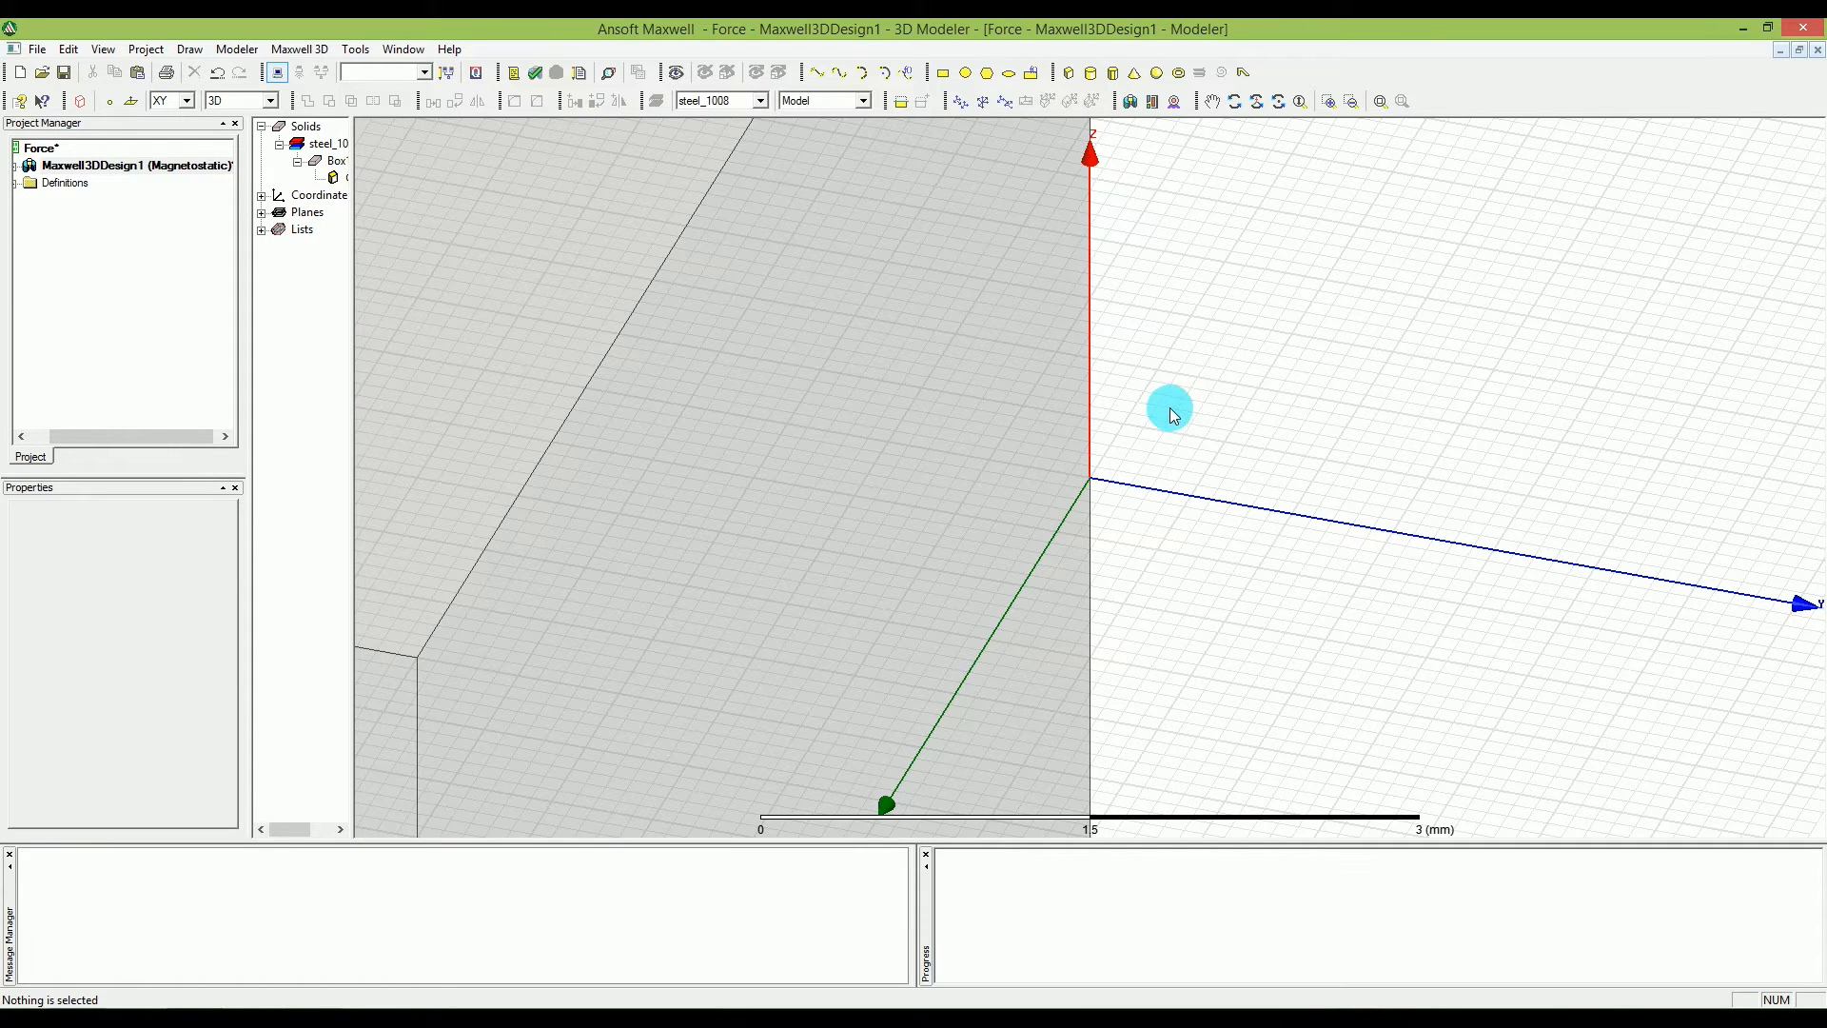
Examine the whole box relative to the coordinate axes from several angles.
scroll(1164, 428, "down", 3)
scroll(1161, 435, "down", 2)
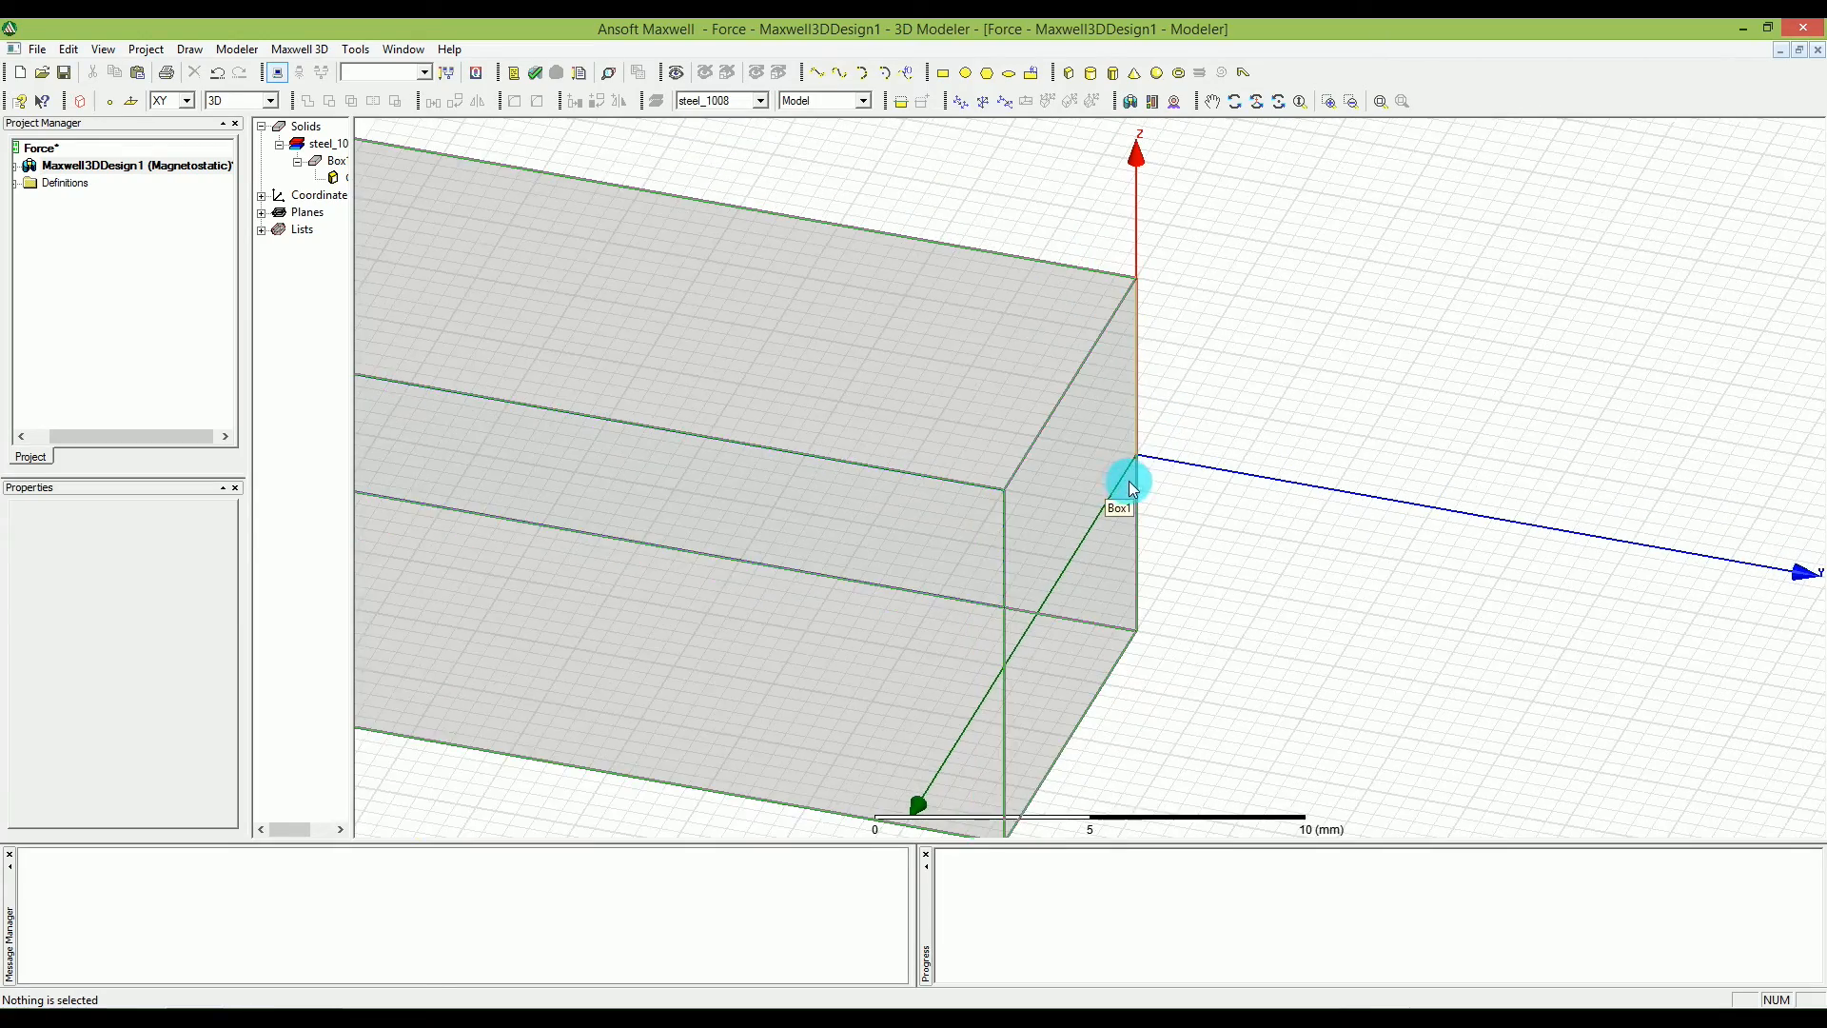
scroll(1130, 481, "down", 5)
scroll(1166, 465, "down", 4)
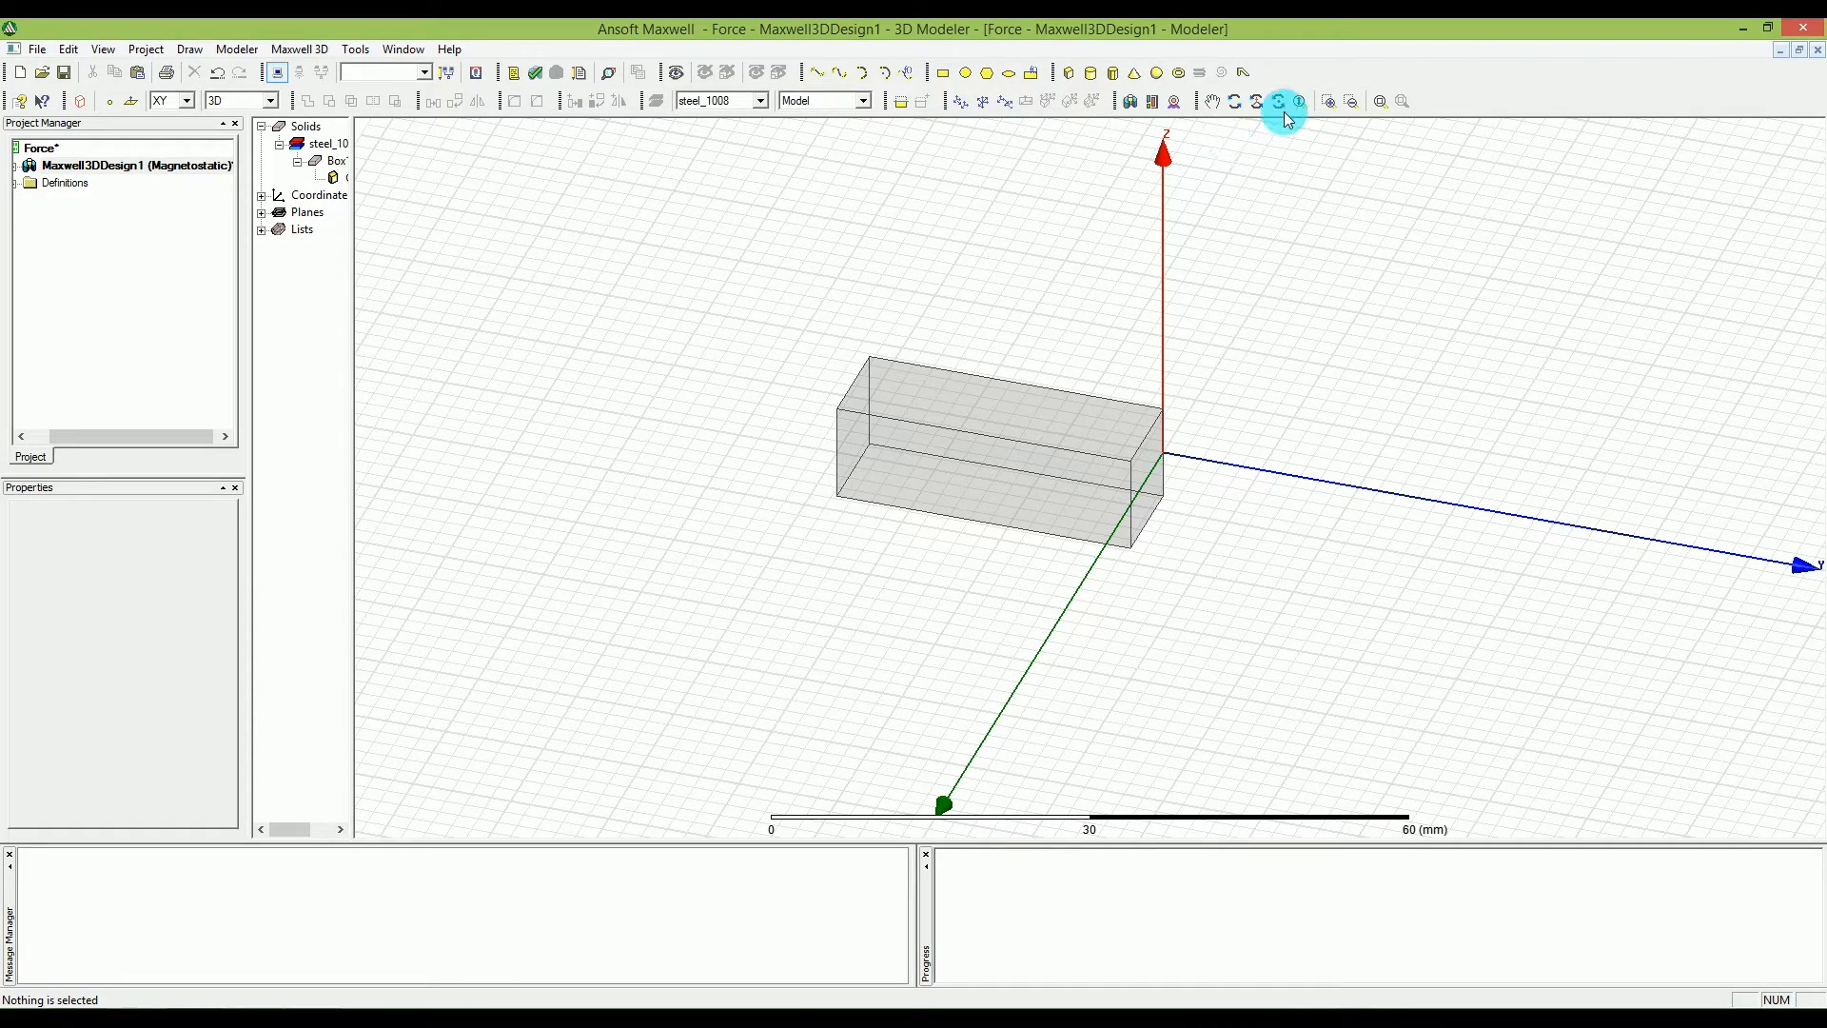
left_click(1259, 100)
left_click_drag(1151, 592, 1084, 557)
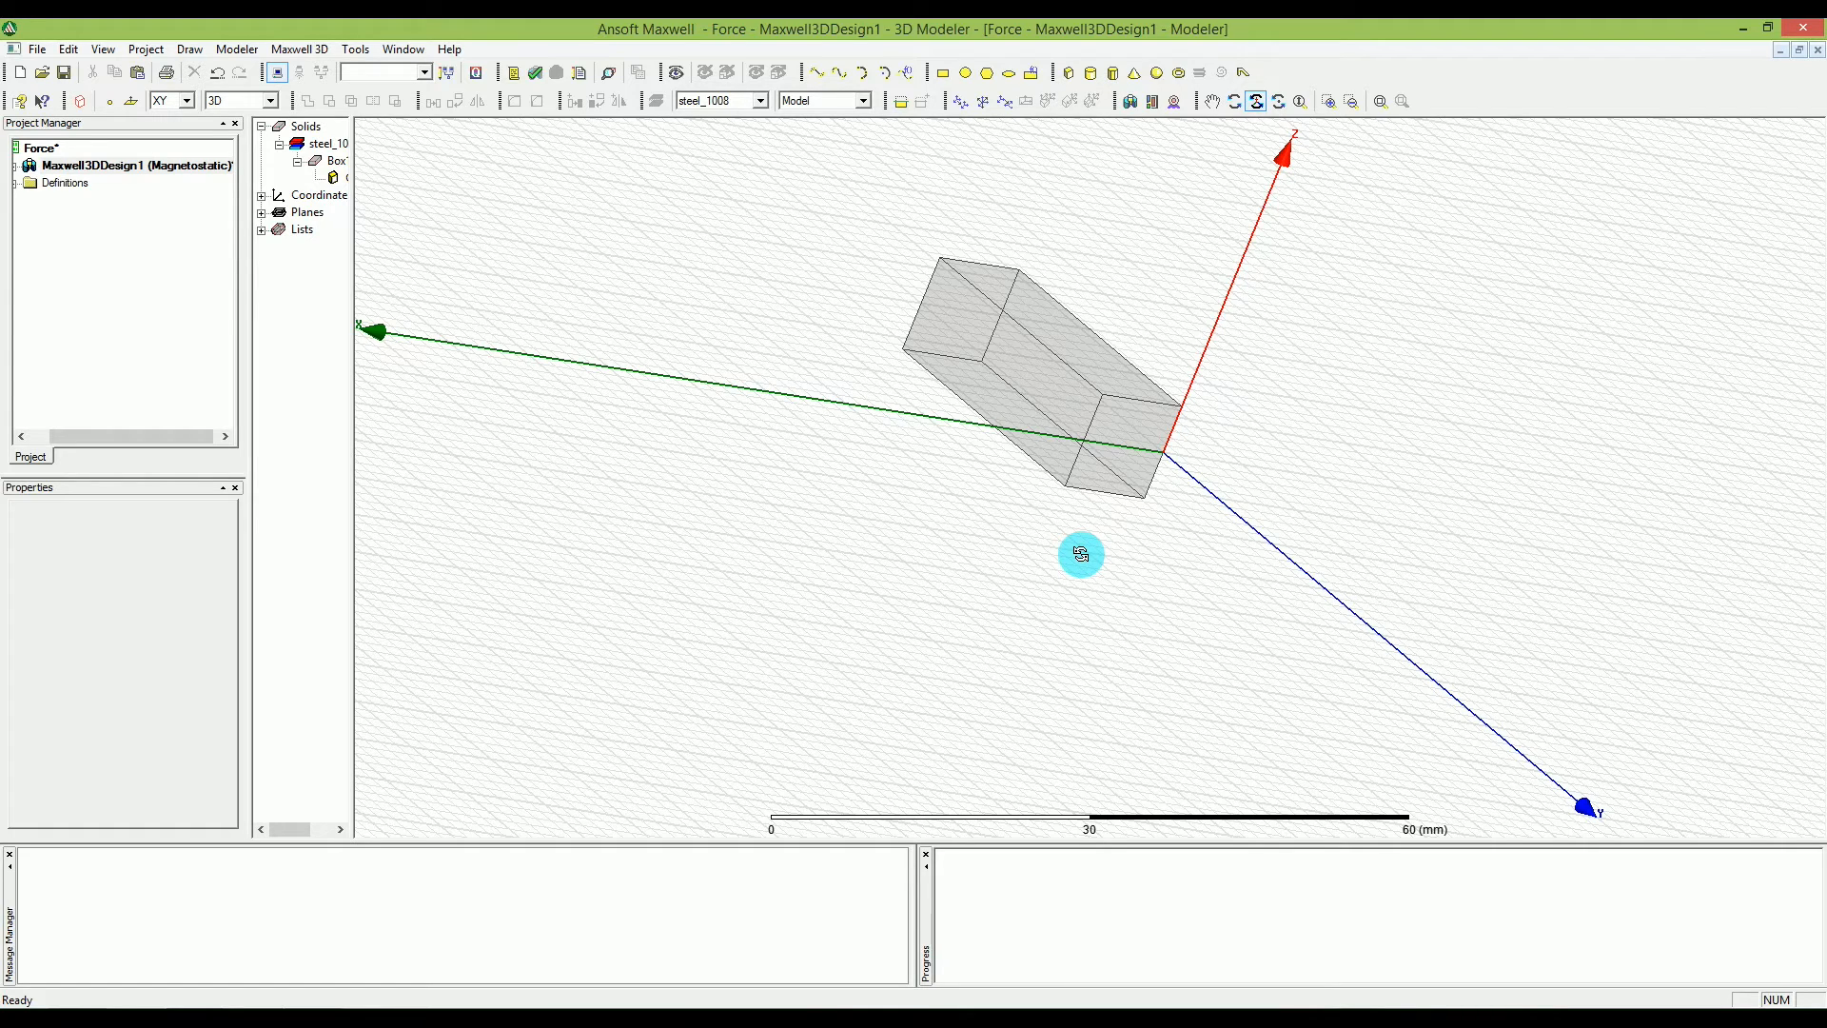
left_click_drag(1072, 542, 990, 350)
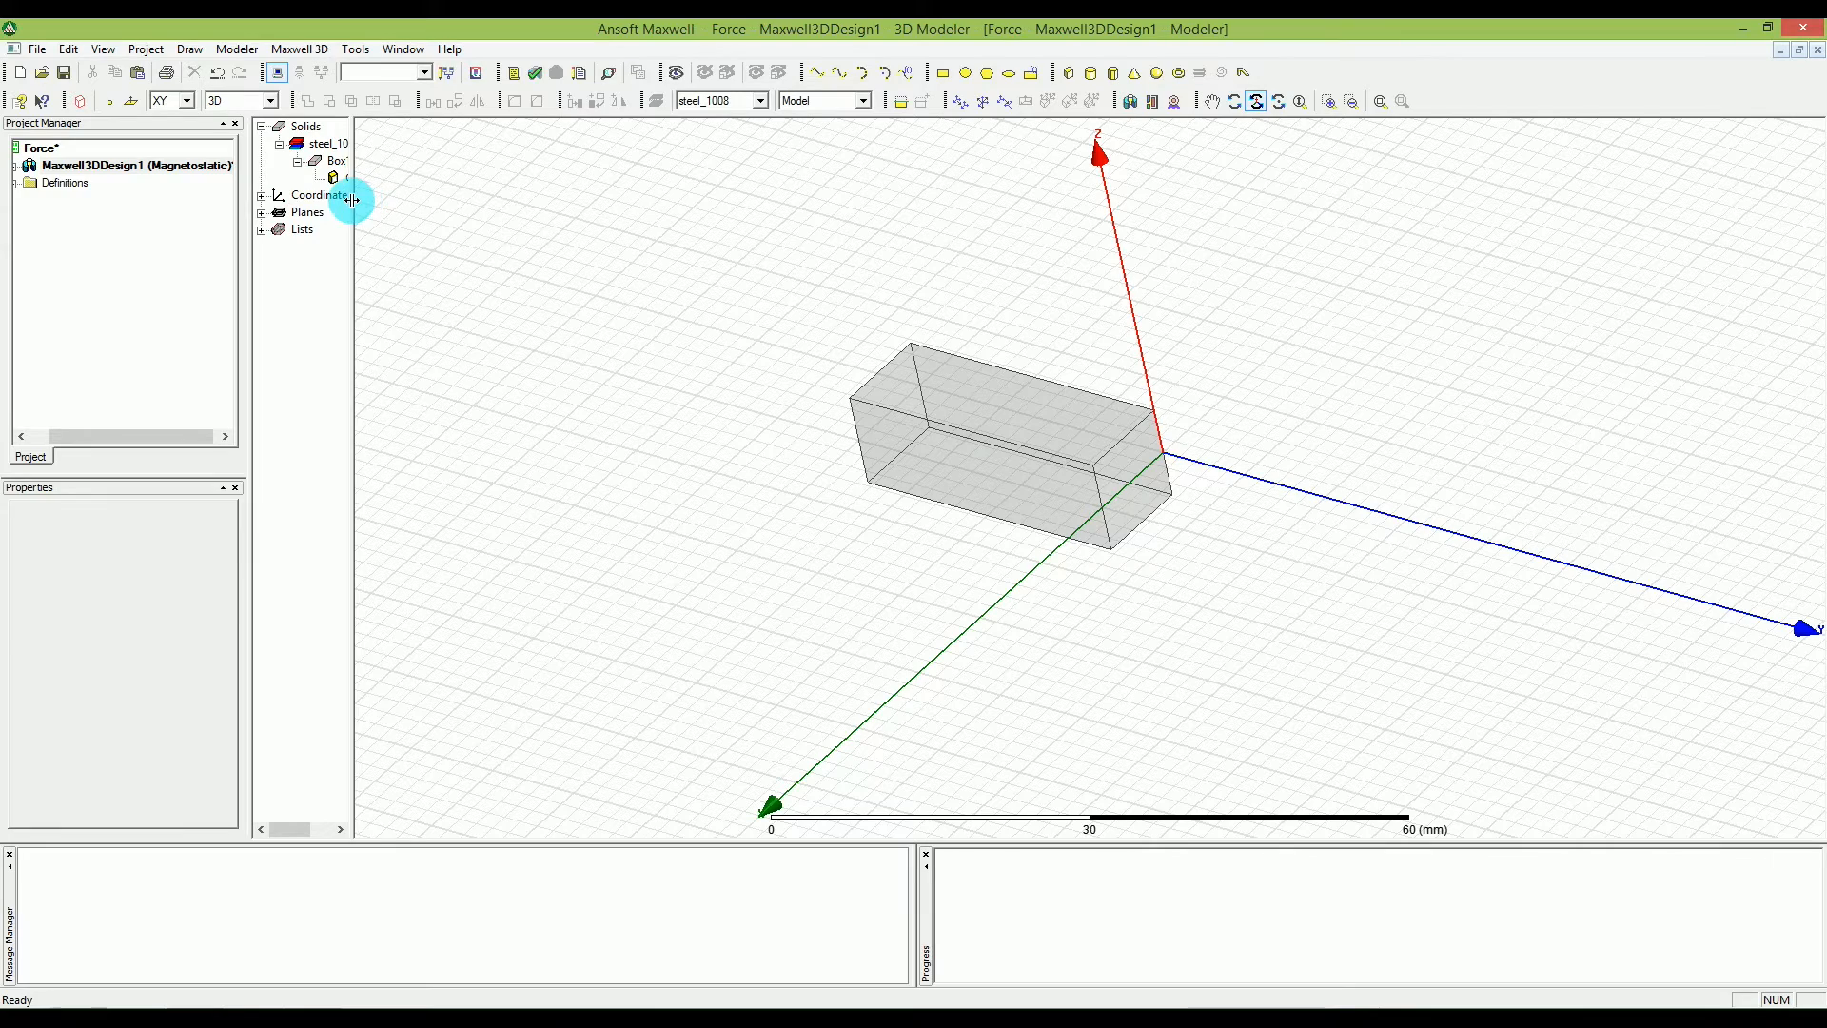
Widen the model tree so full object names fit, and collapse the box's operation history.
left_click_drag(352, 200, 528, 206)
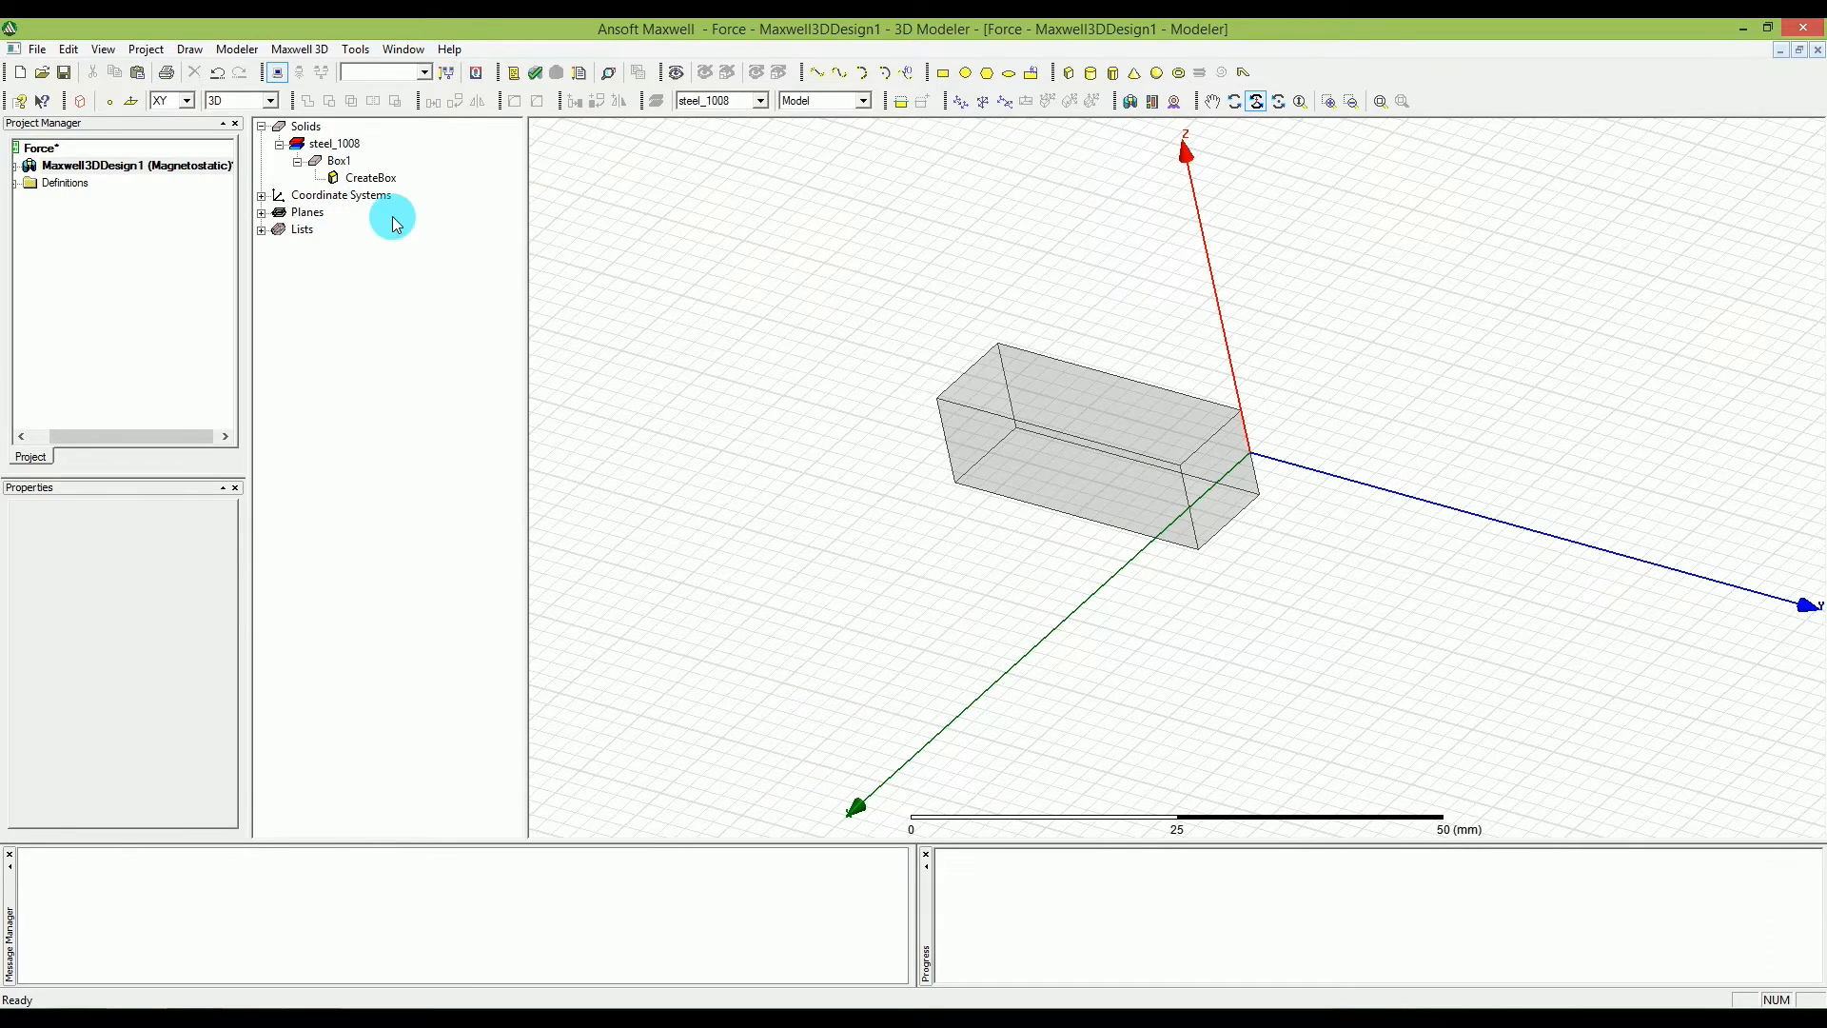
left_click(305, 165)
left_click(299, 162)
Duplicate the box along a line from the origin with vector 30, 0, 0 mm and a total number of 2.
left_click(339, 167)
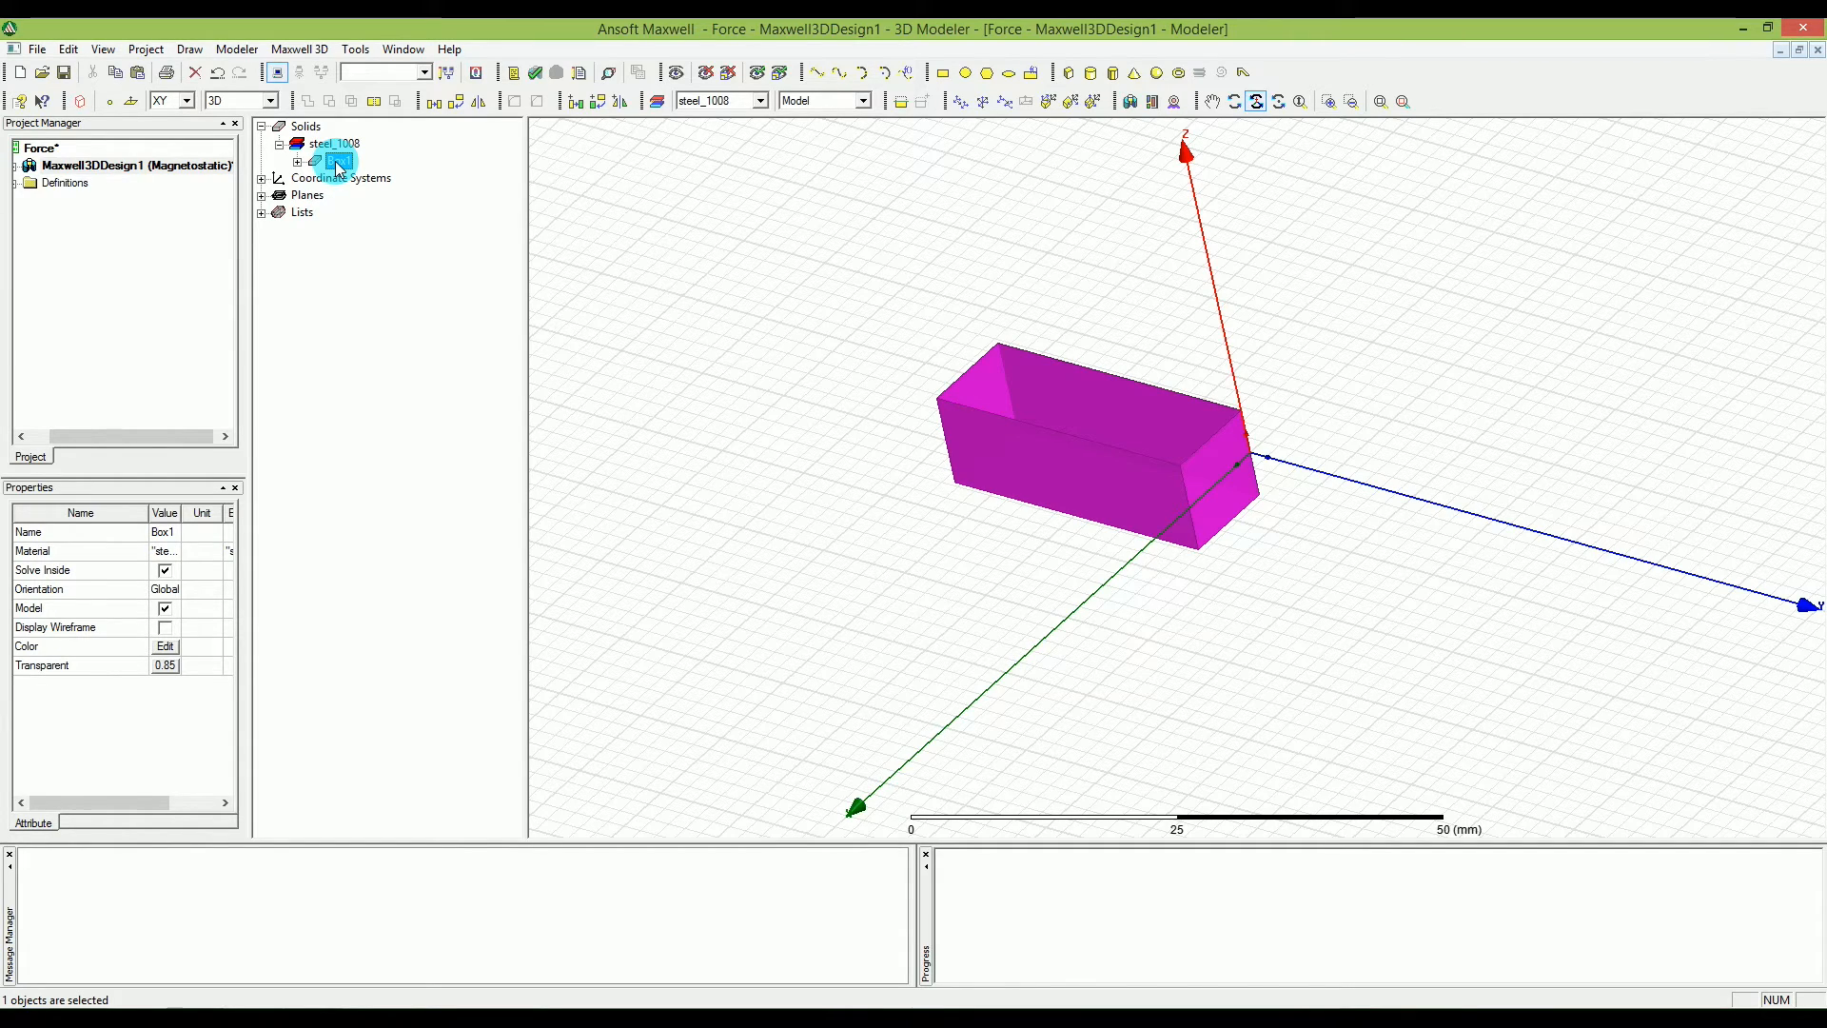
left_click(1080, 75)
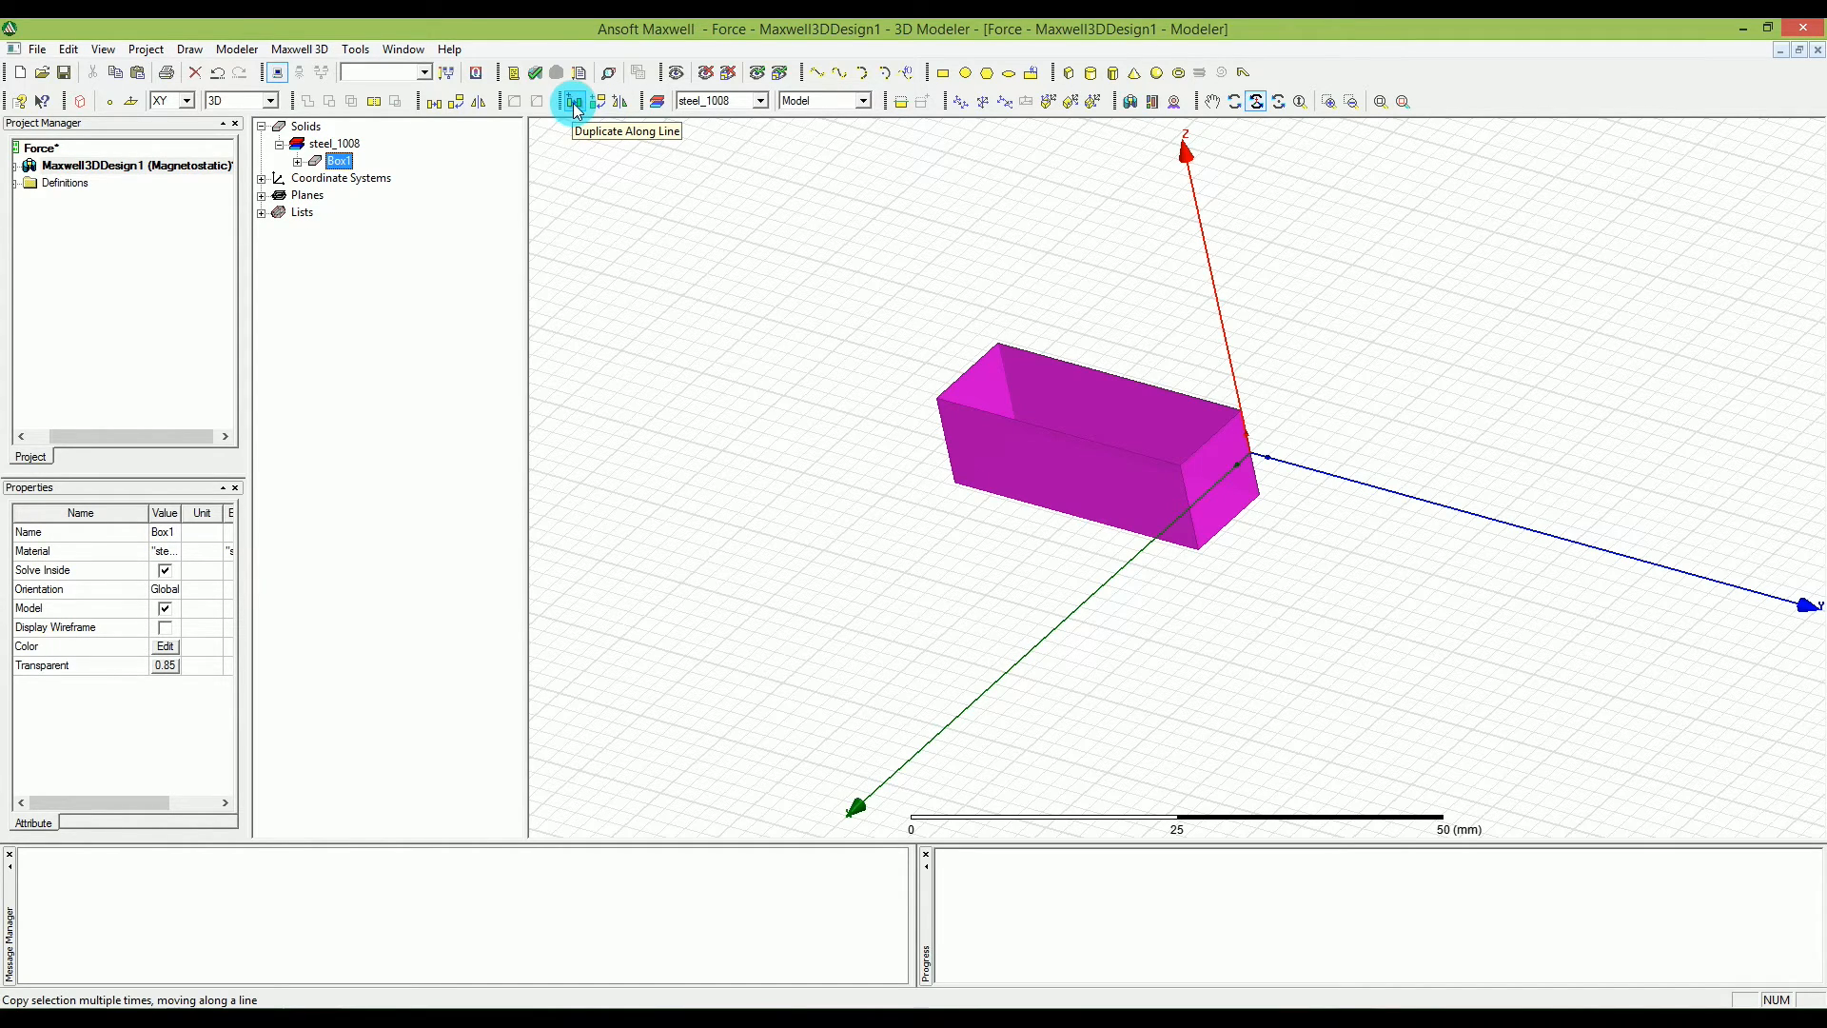
left_click(68, 49)
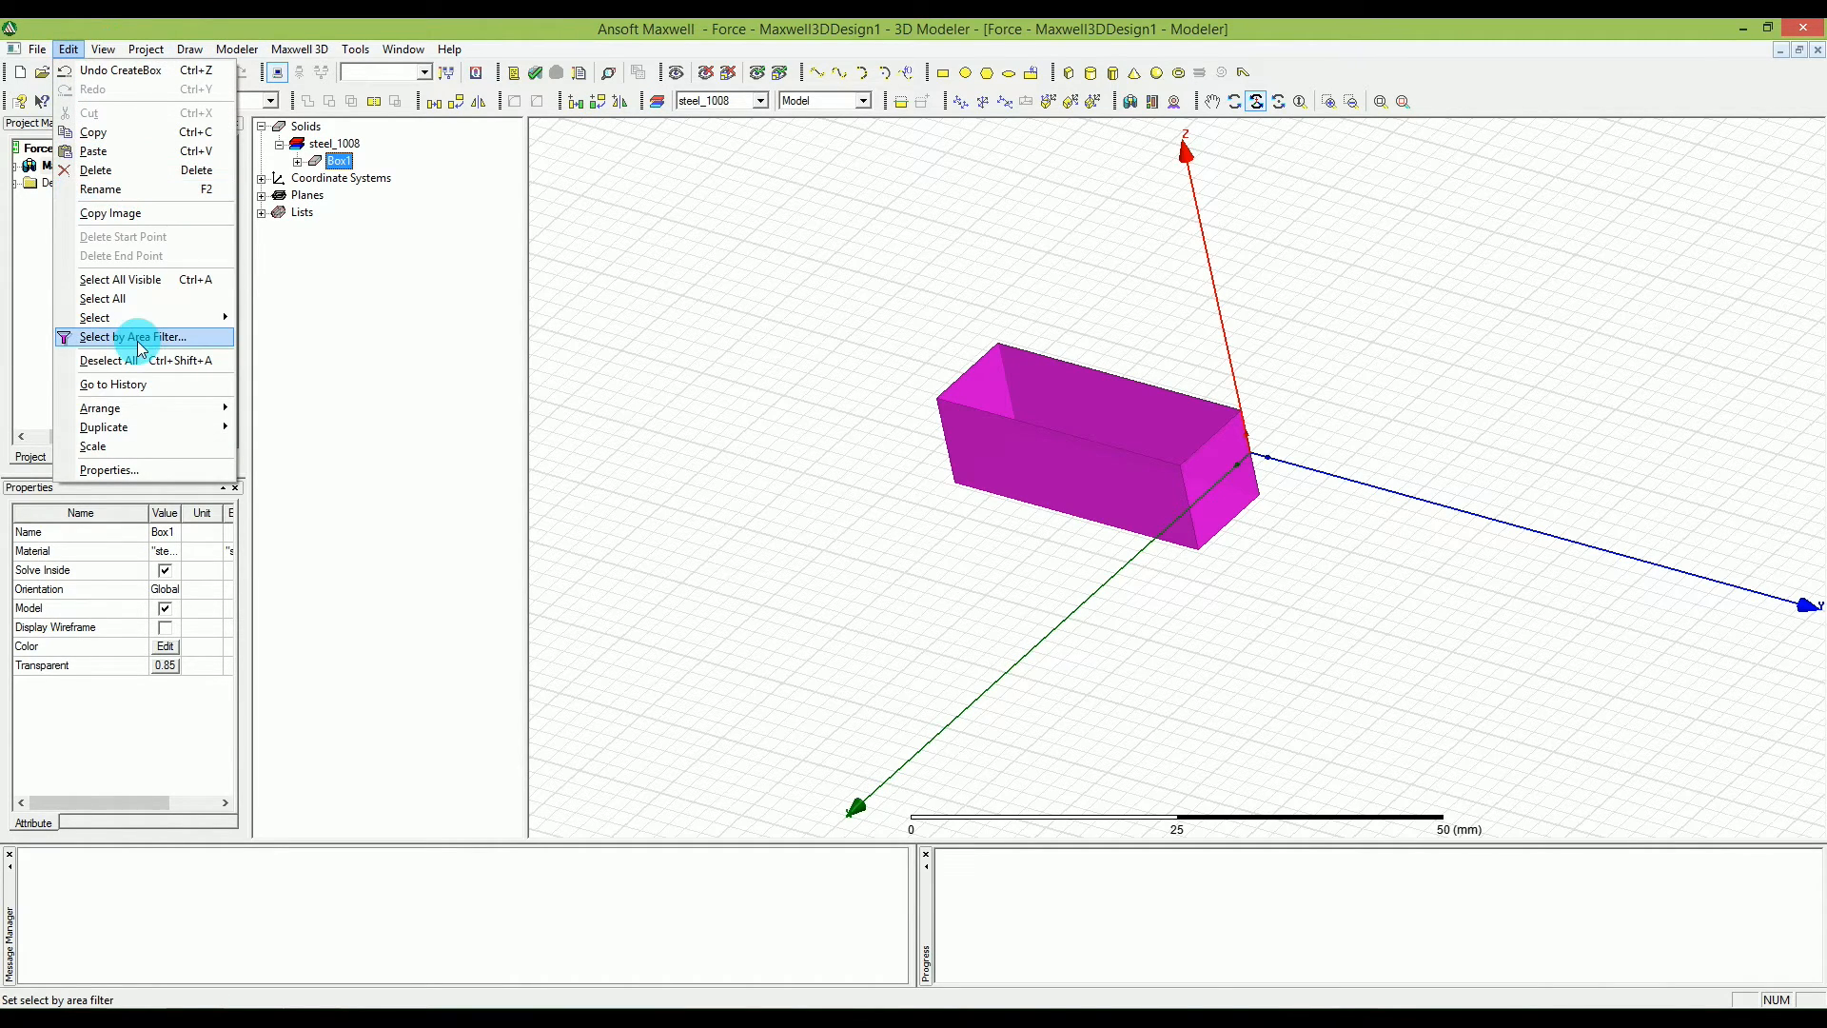
mouse_move(195, 424)
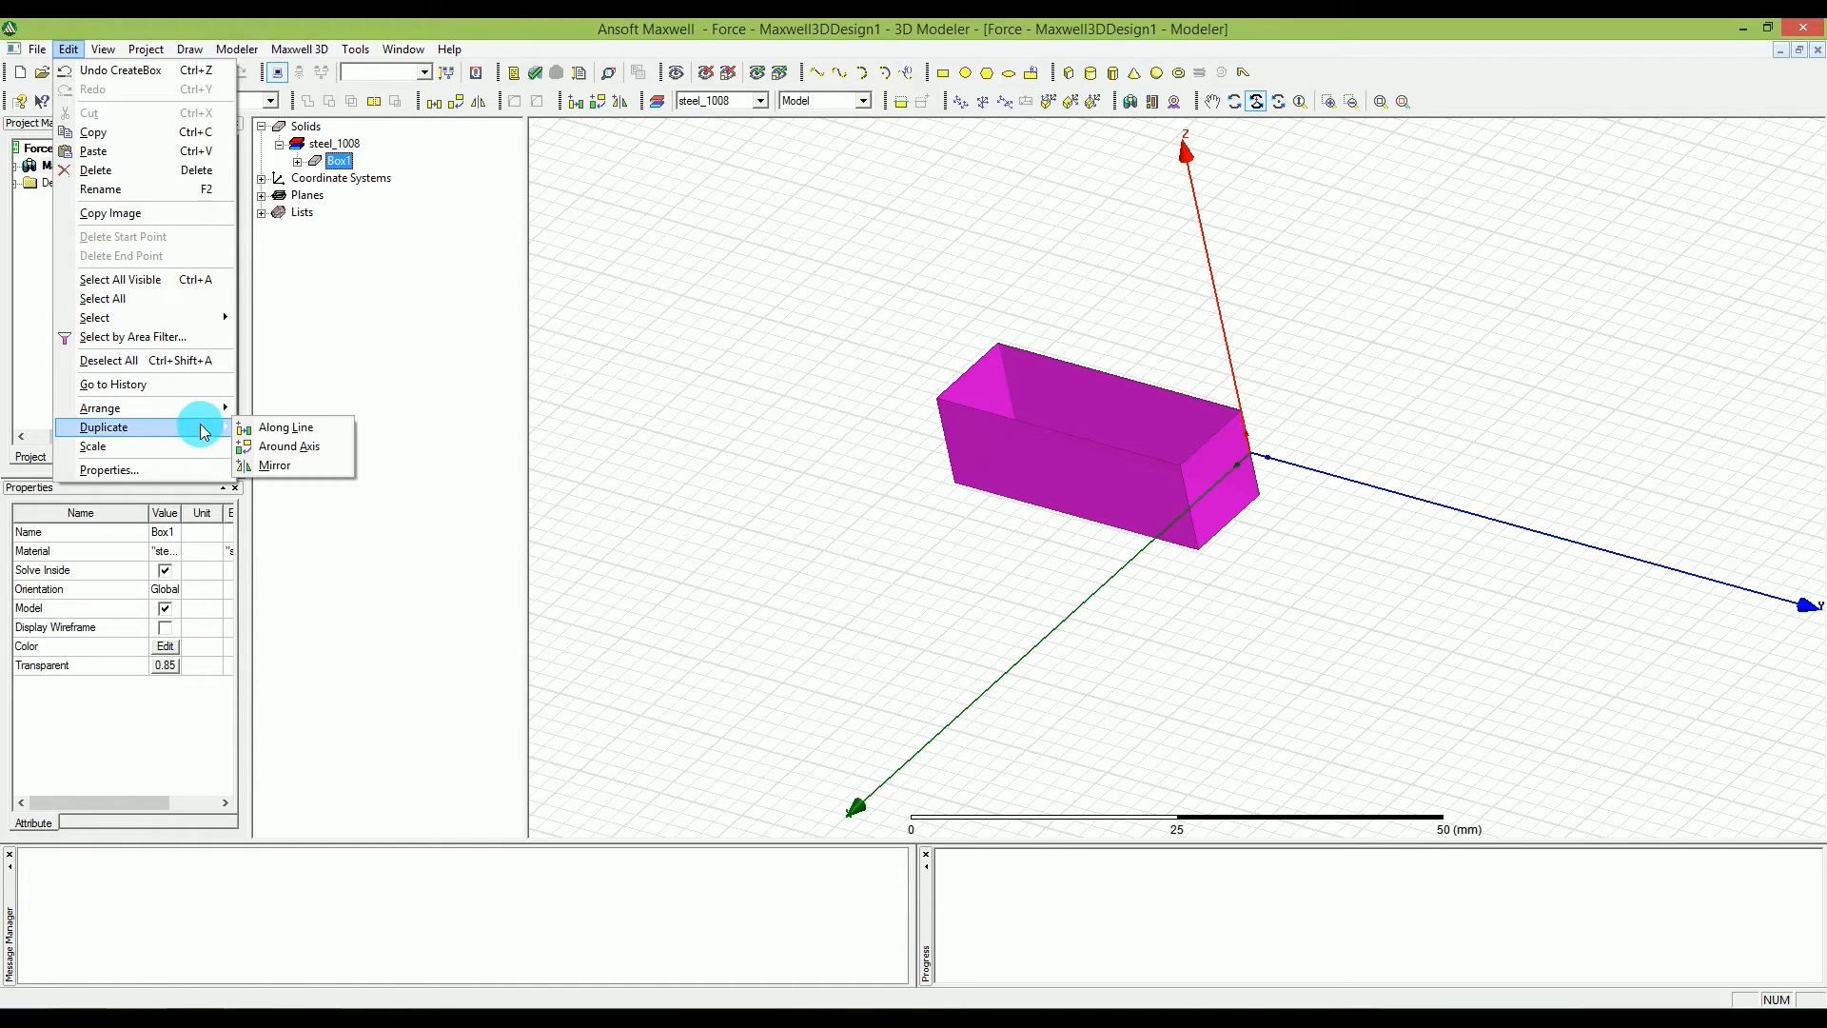
left_click(316, 428)
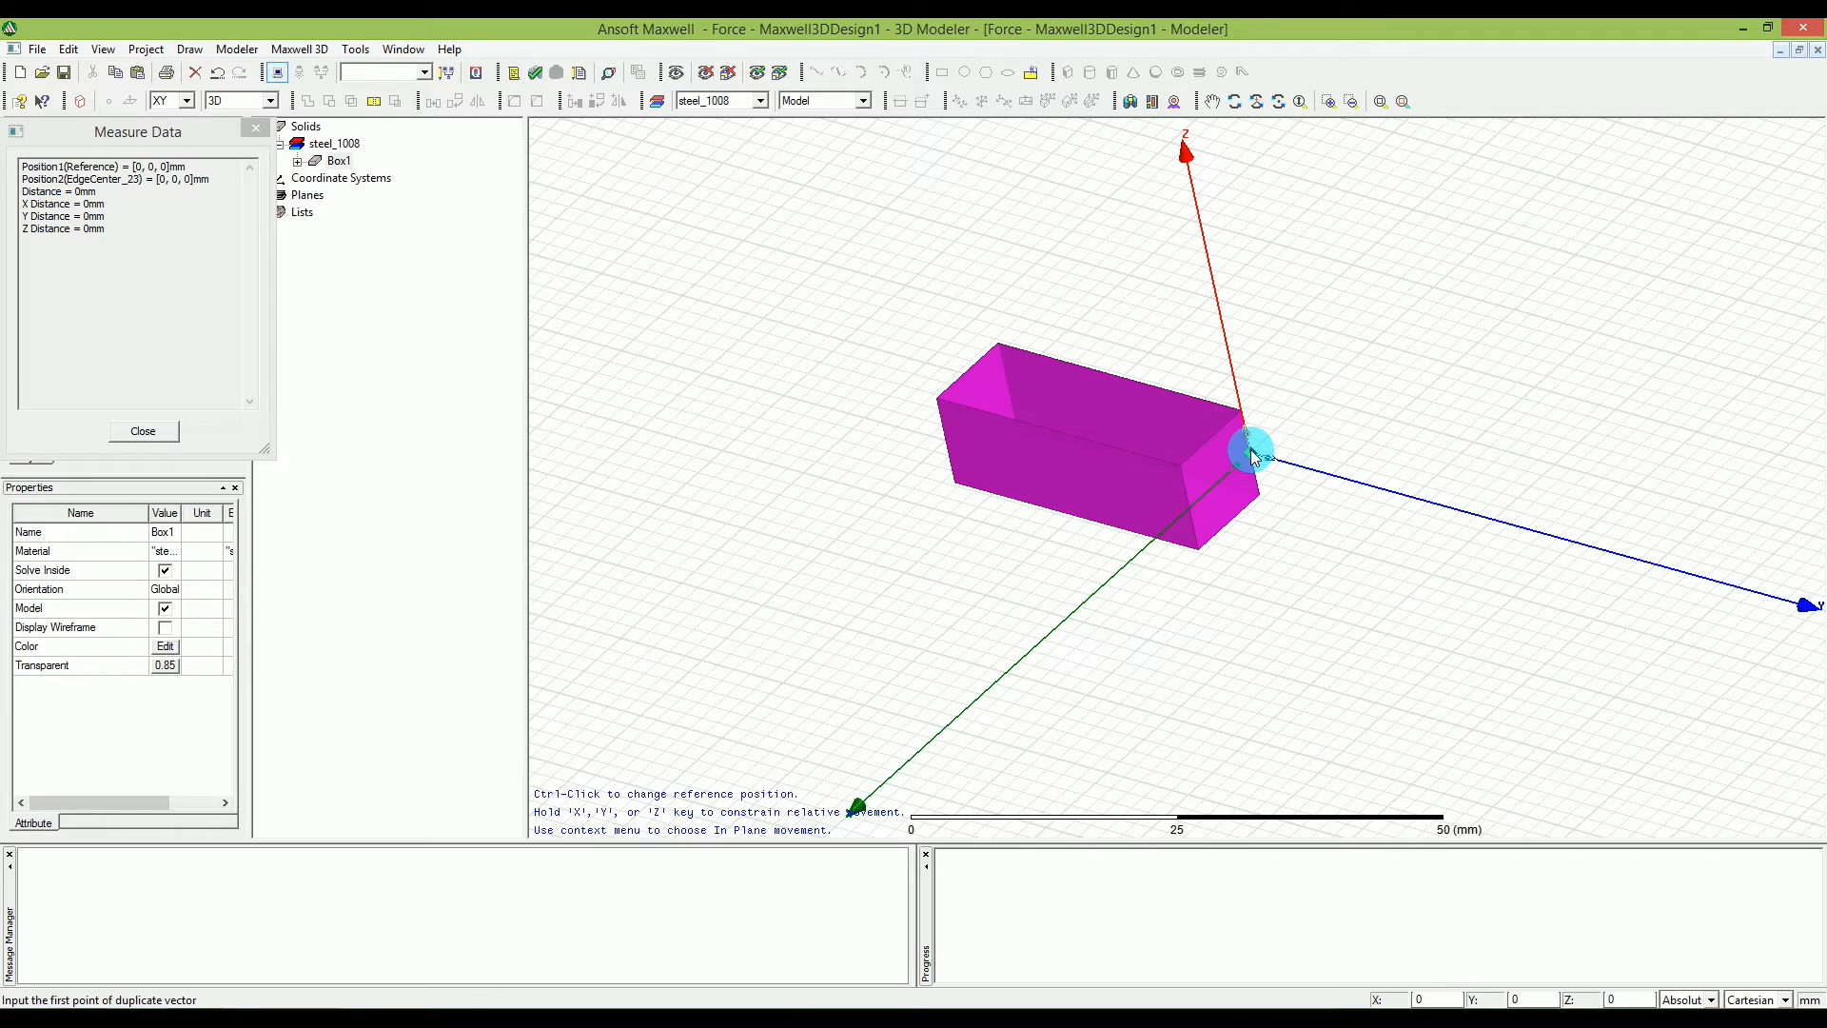
left_click(1252, 456)
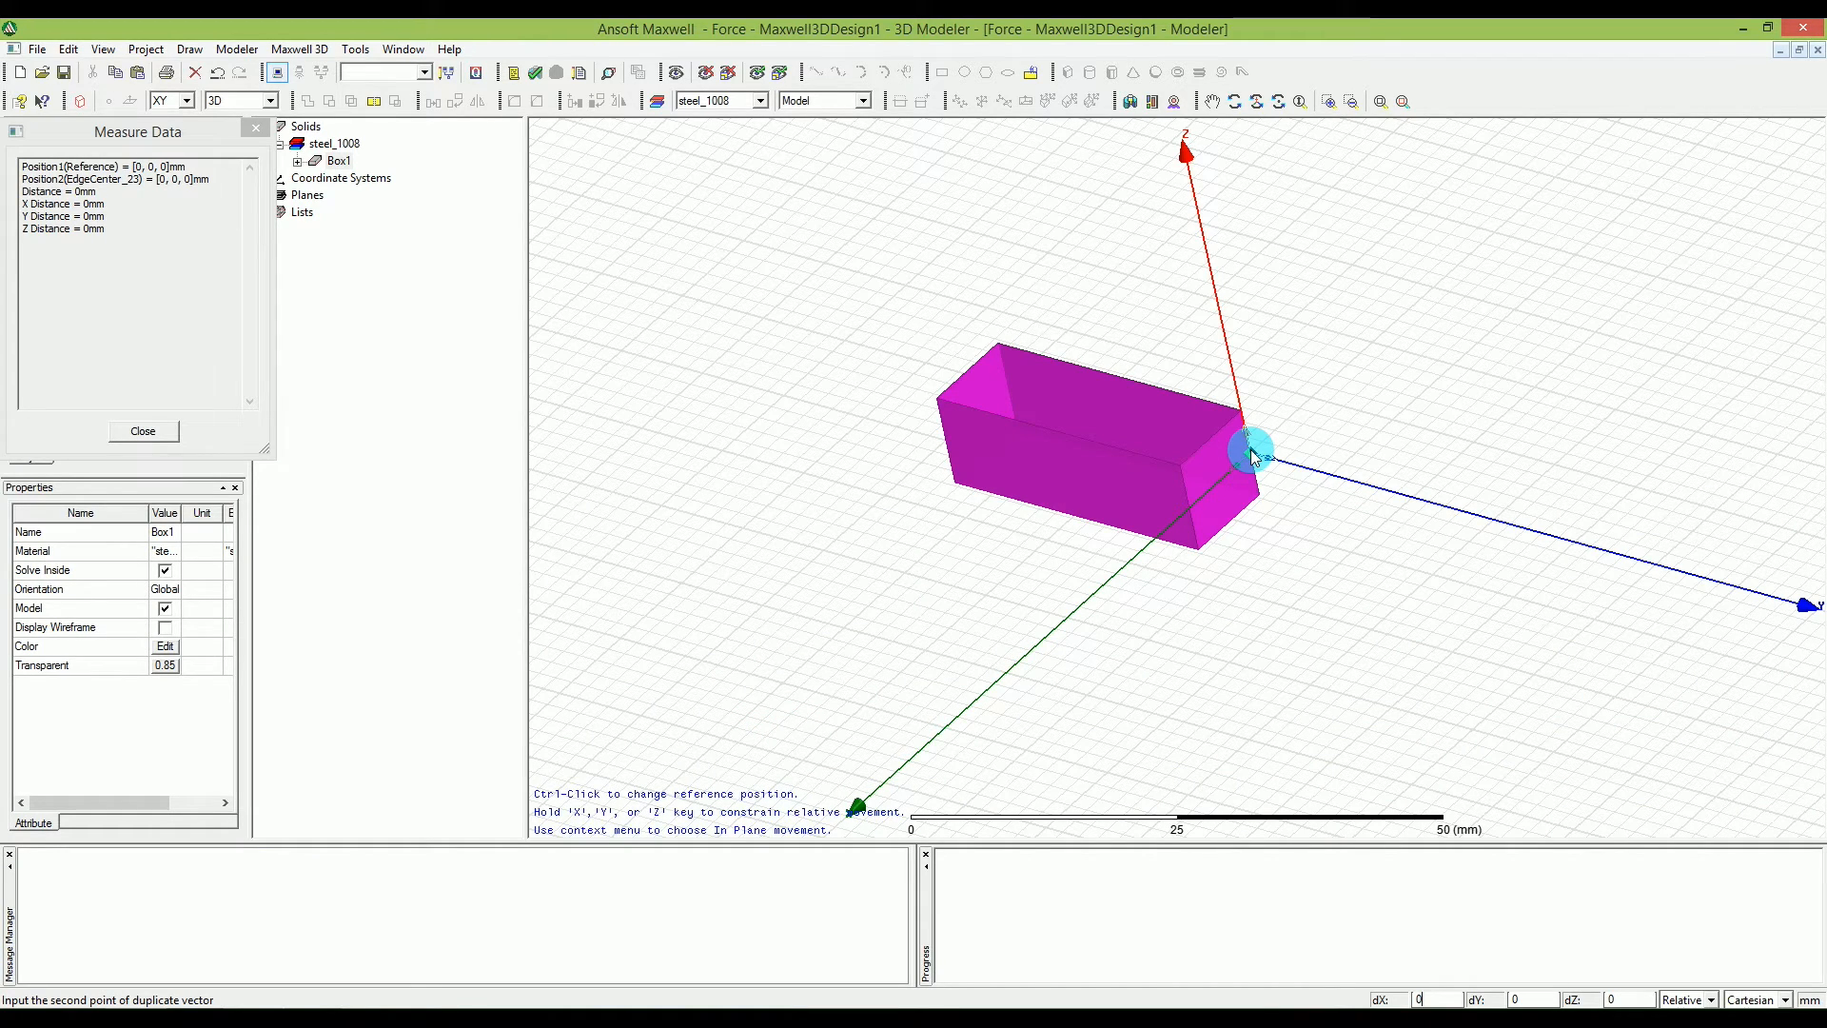
type("3")
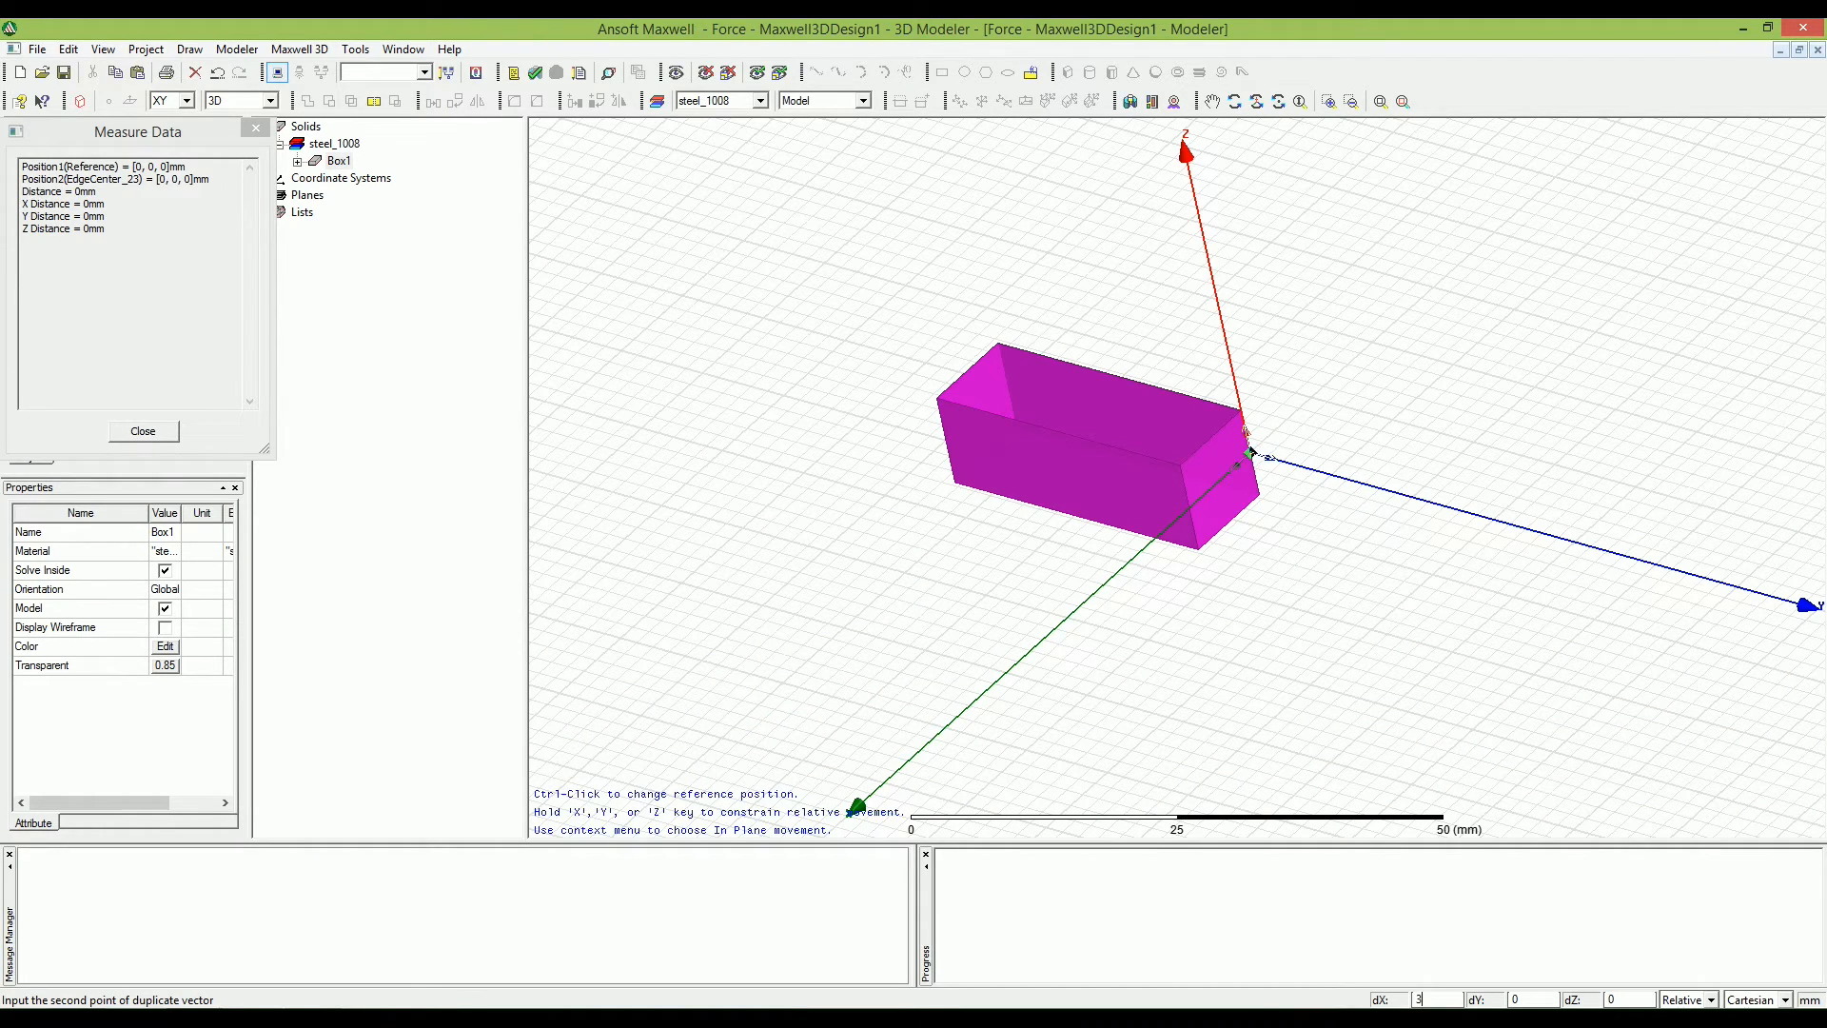
type("0")
key("Tab")
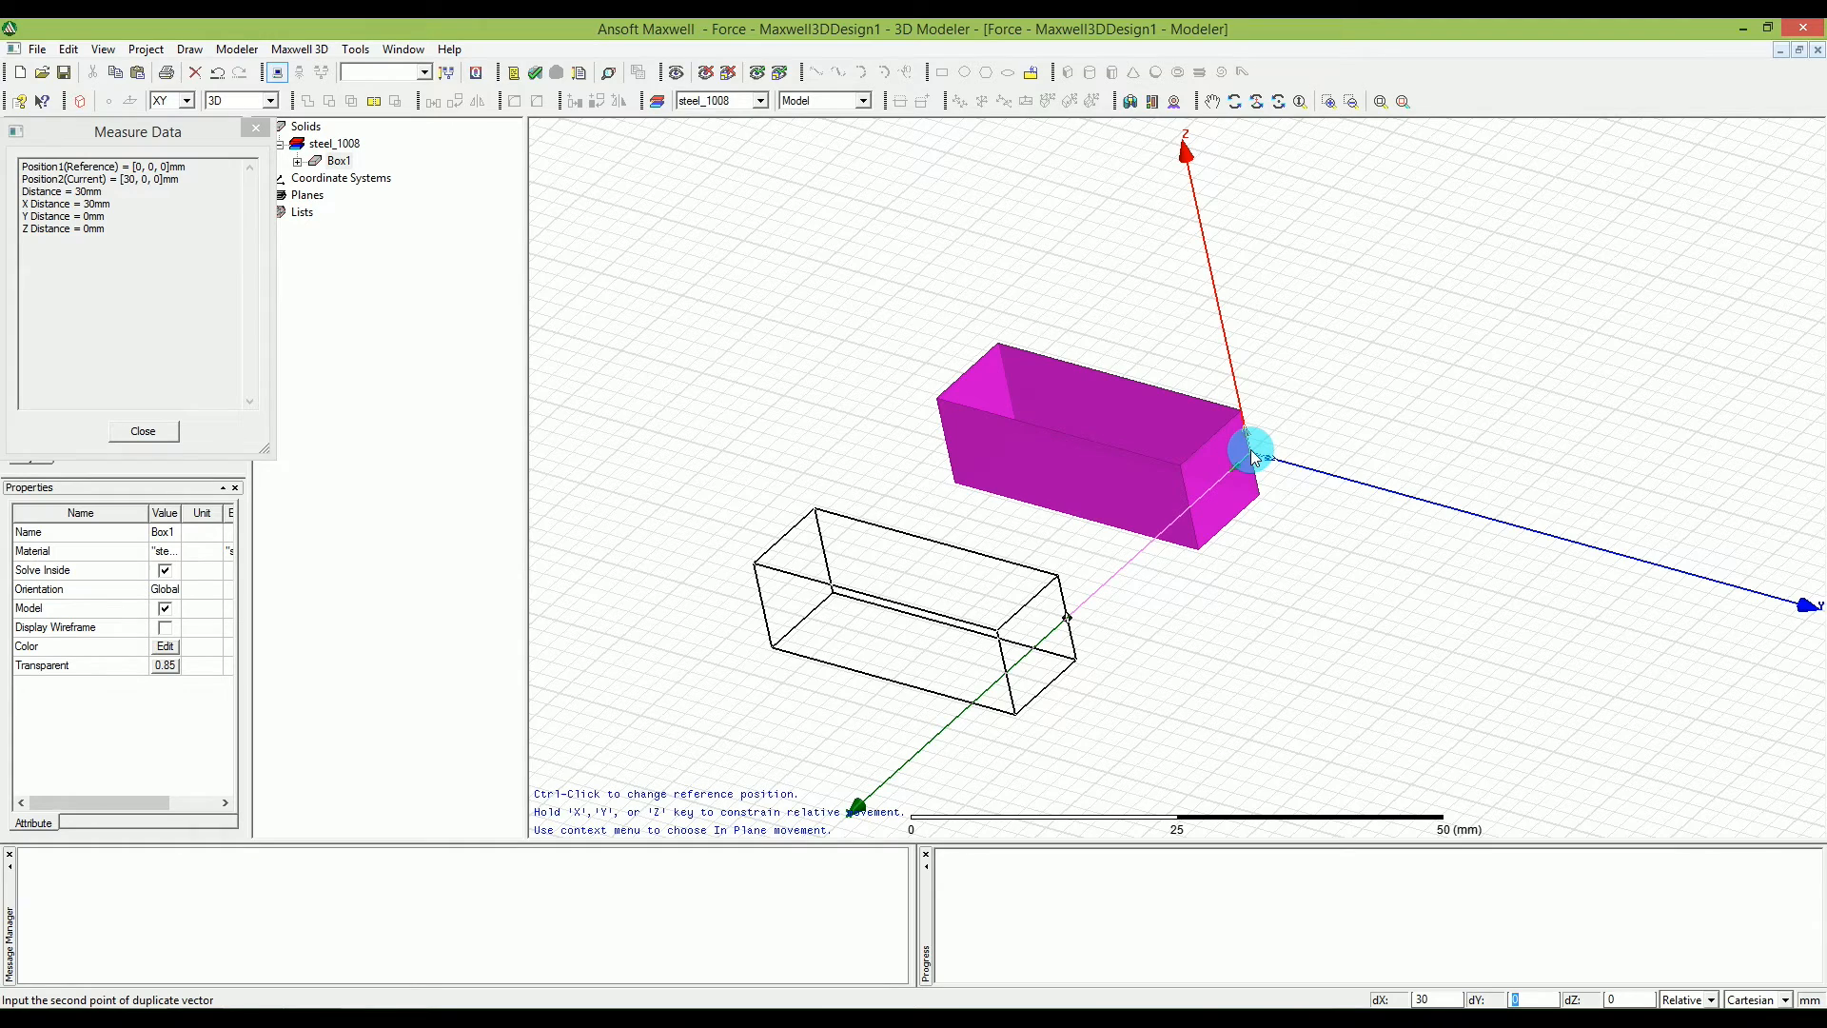
key("Tab")
key("Return")
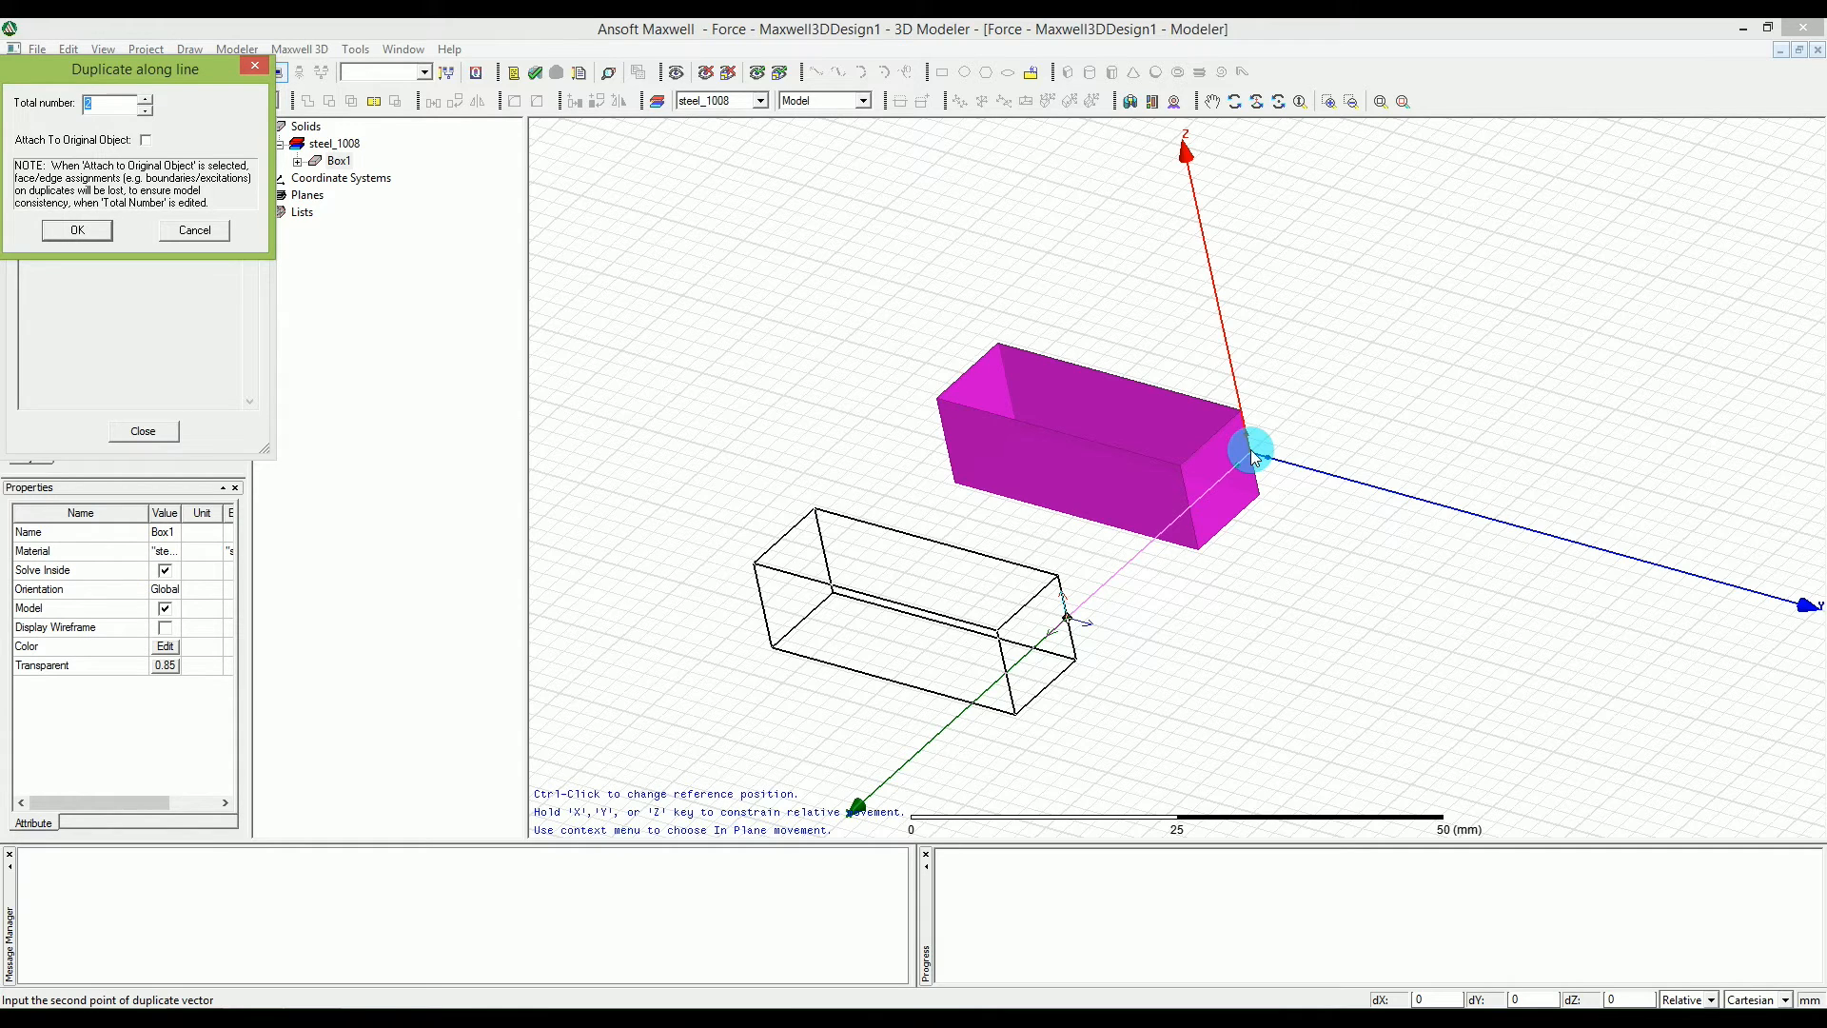
key("Return")
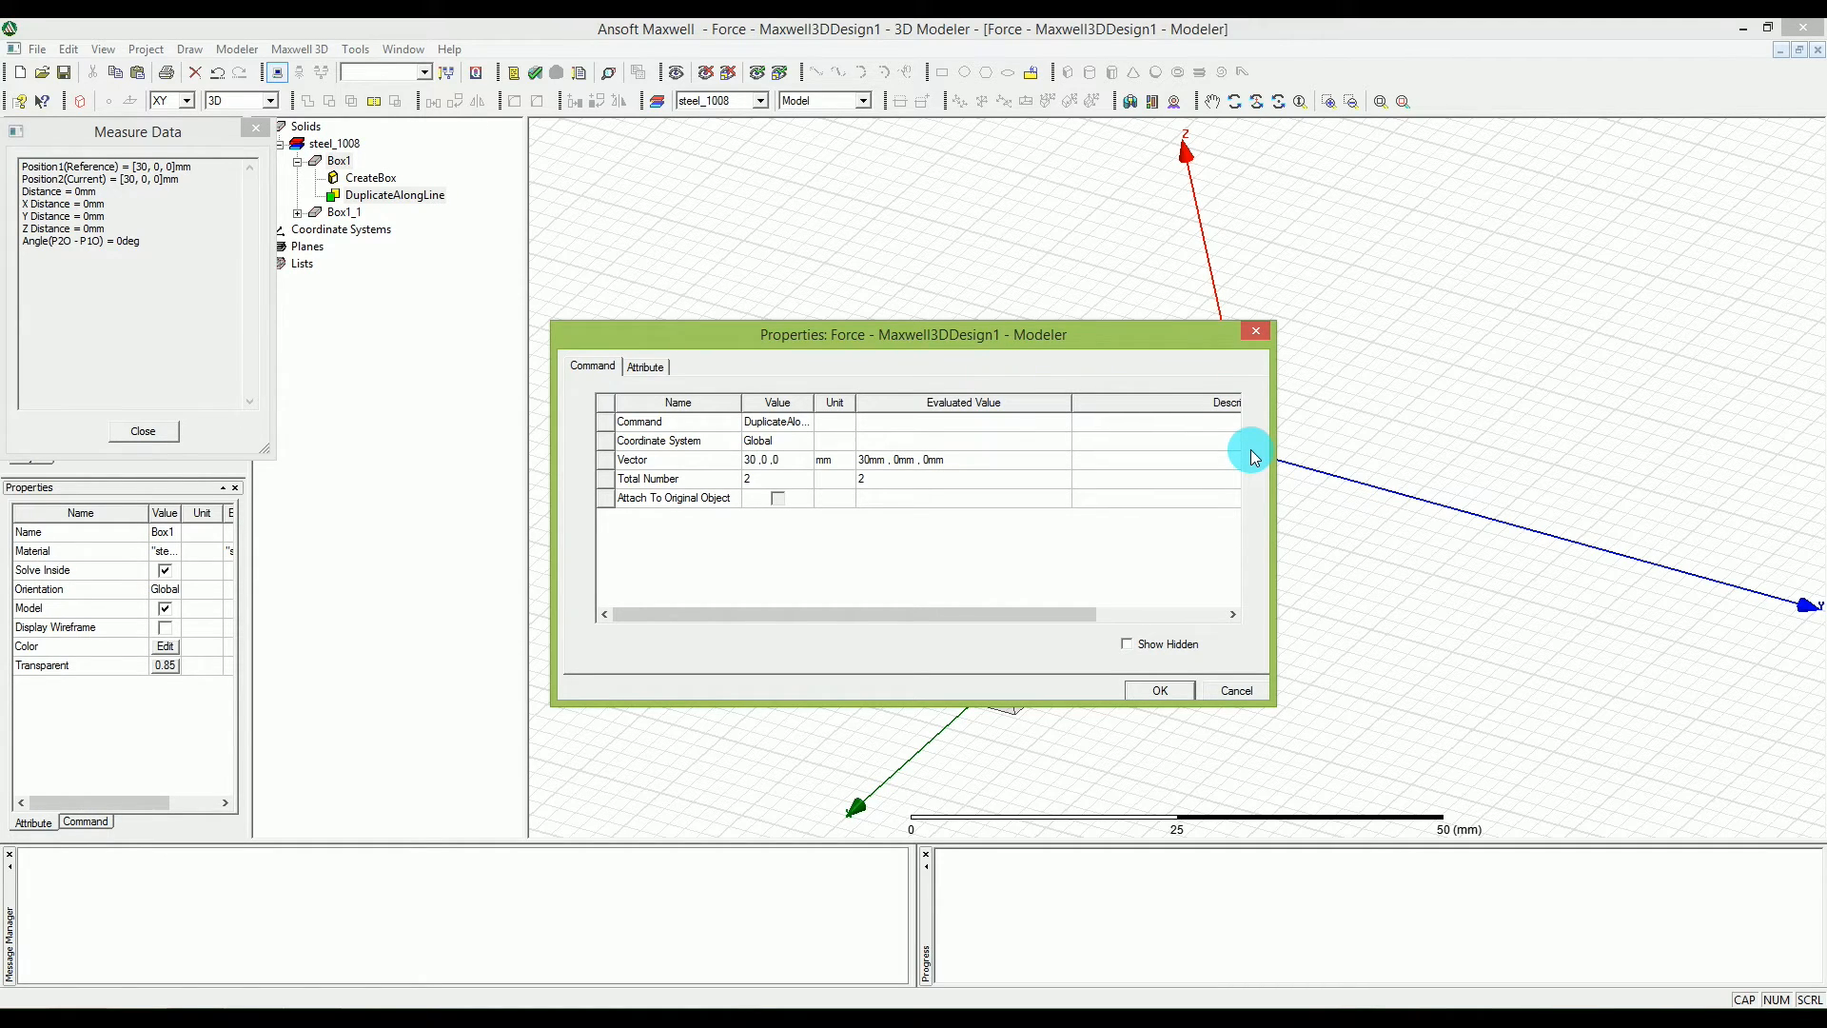
key("Return")
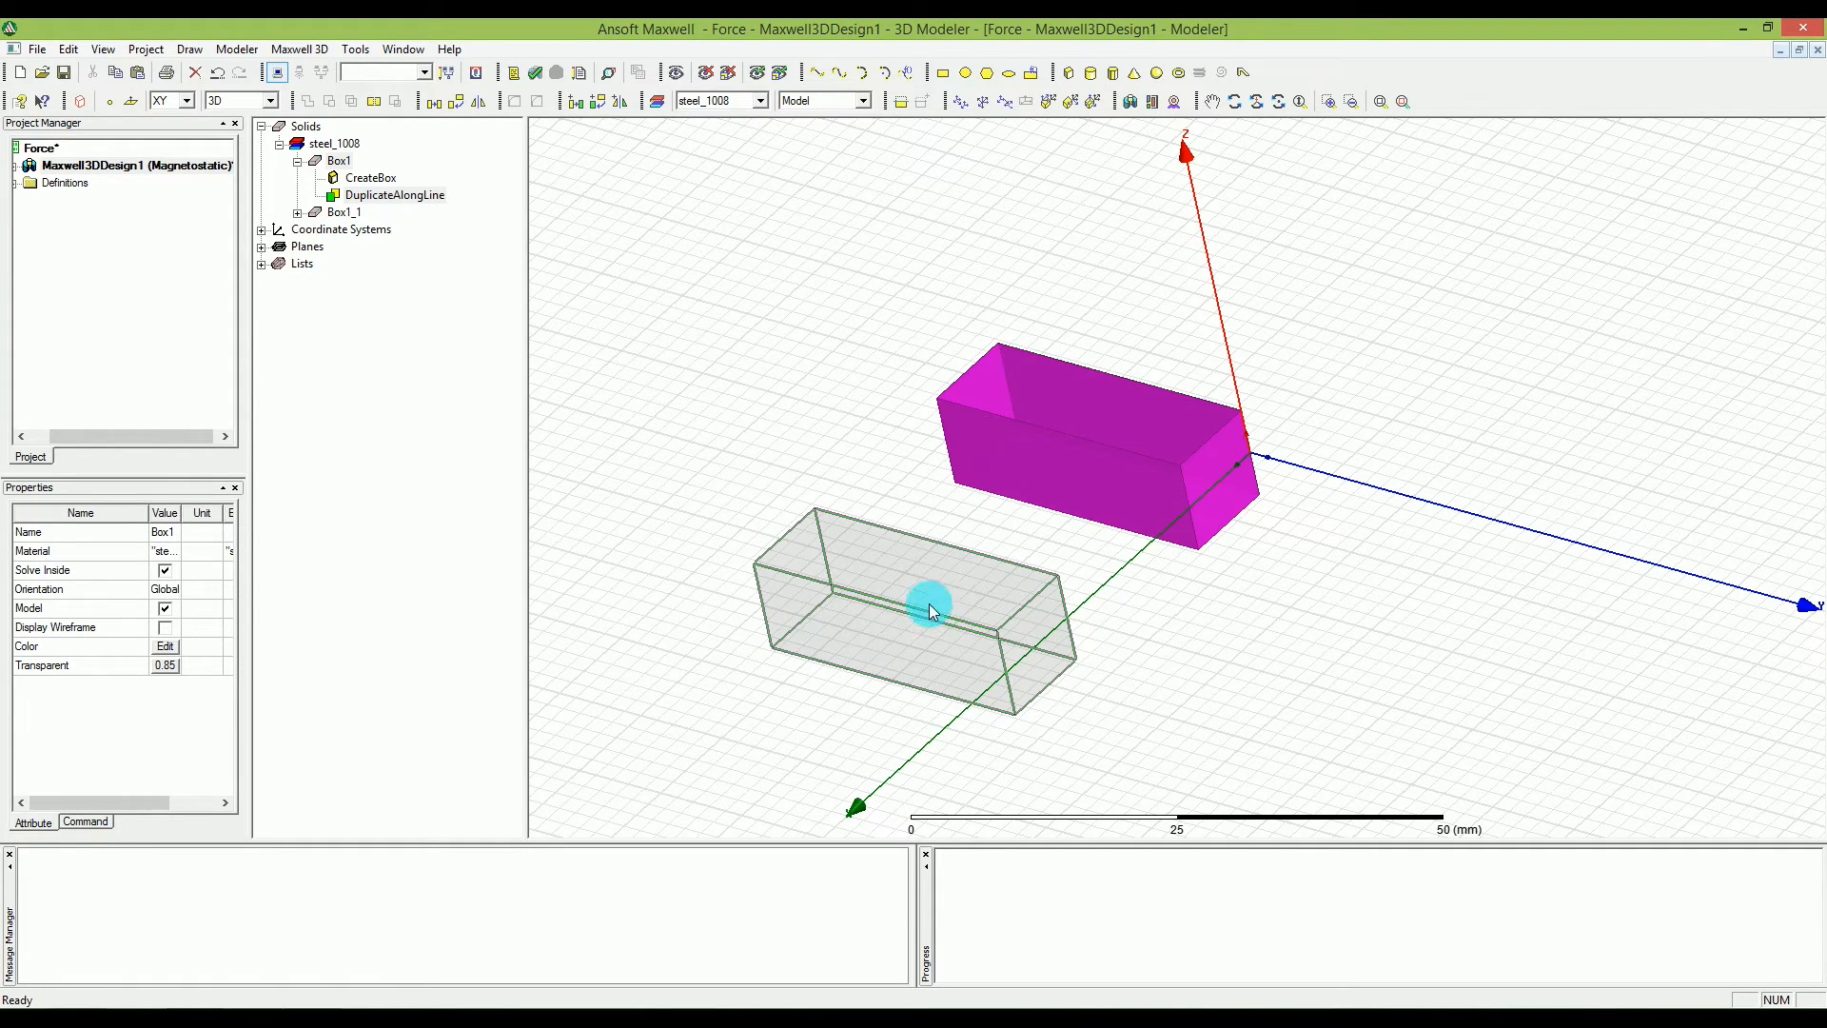
left_click(1180, 595)
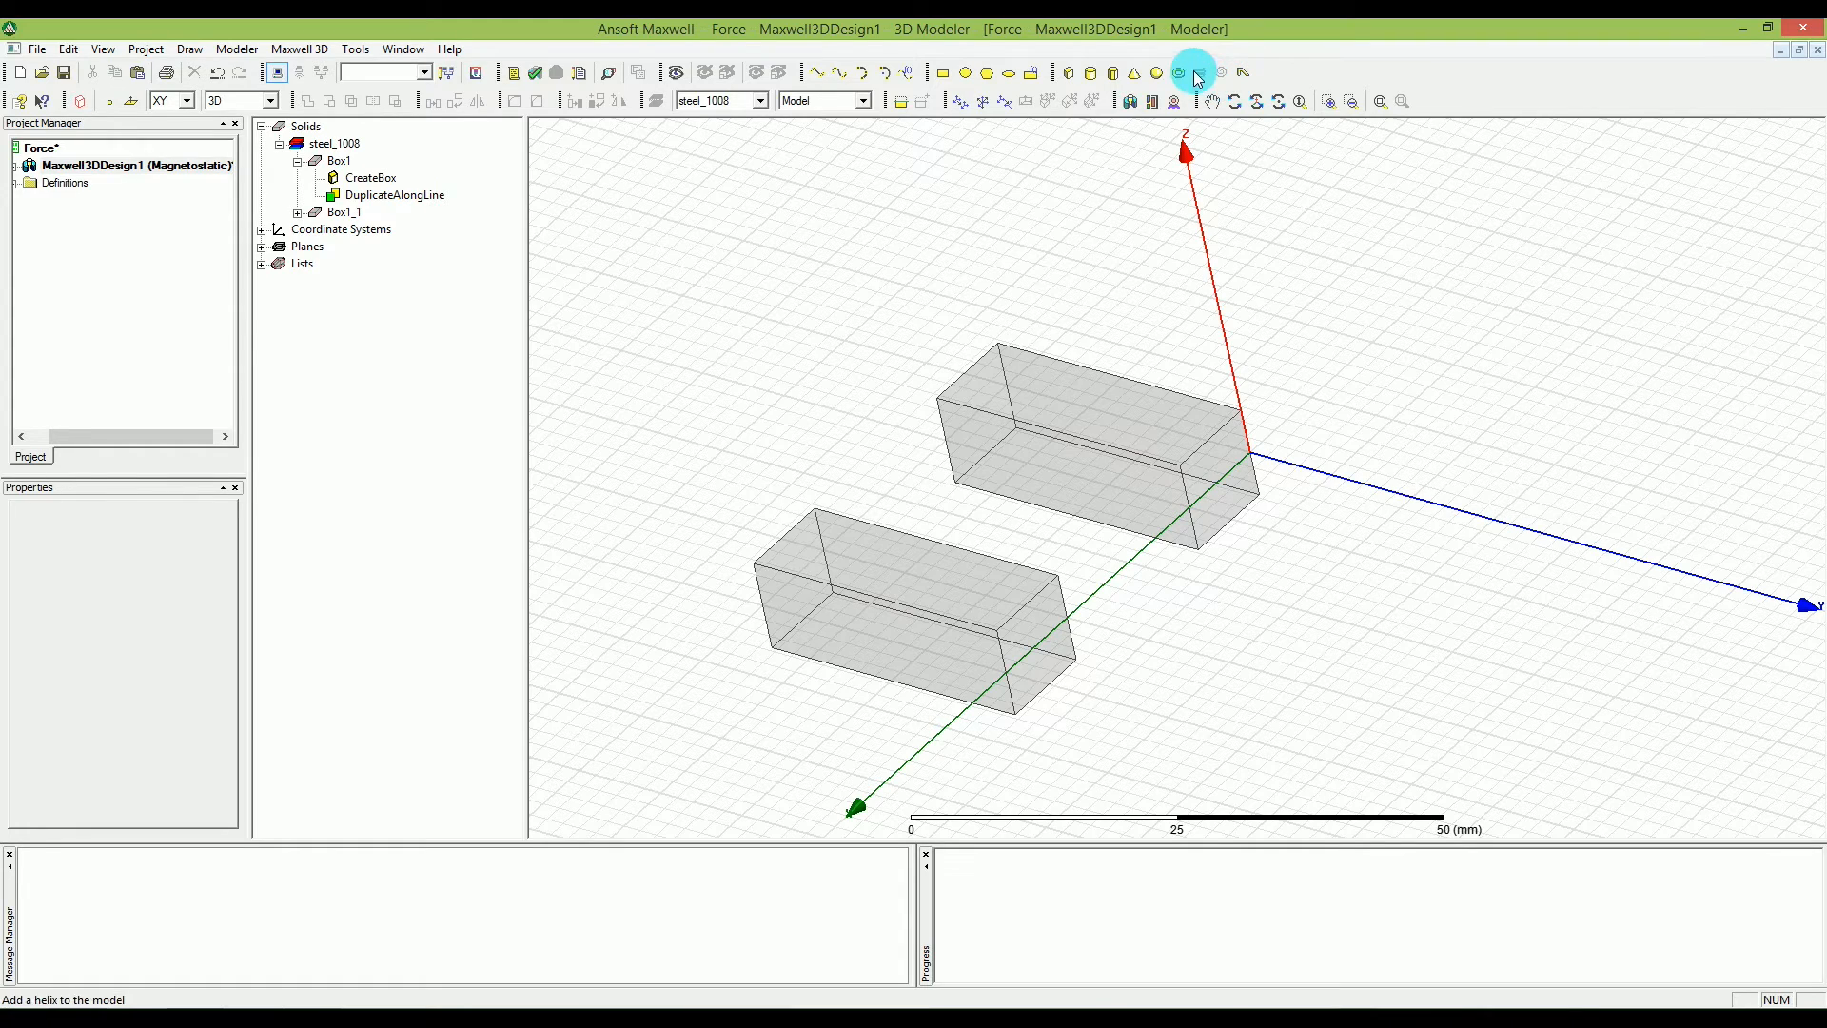
Create a box joining the rear ends of both legs at 0, -30, -5 mm, sized 50, -10 and 10 mm in X, Y and Z.
left_click(1066, 76)
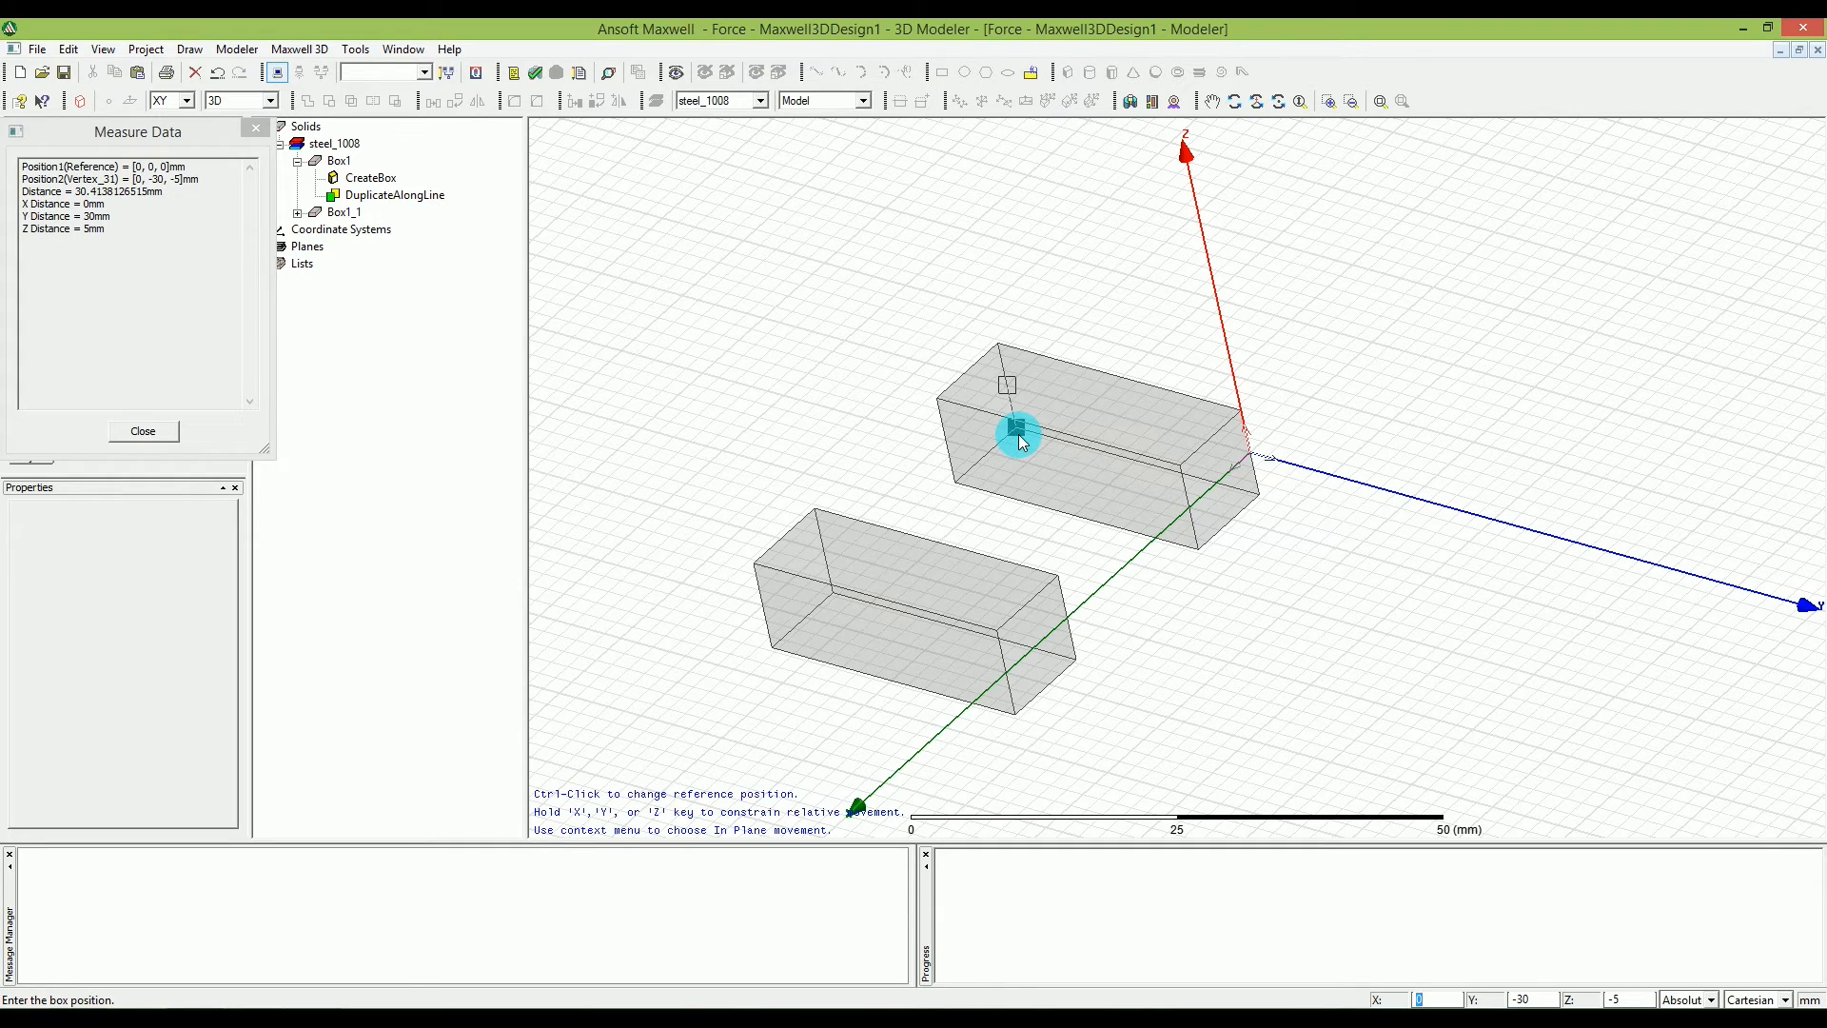
key("Tab")
key("Return")
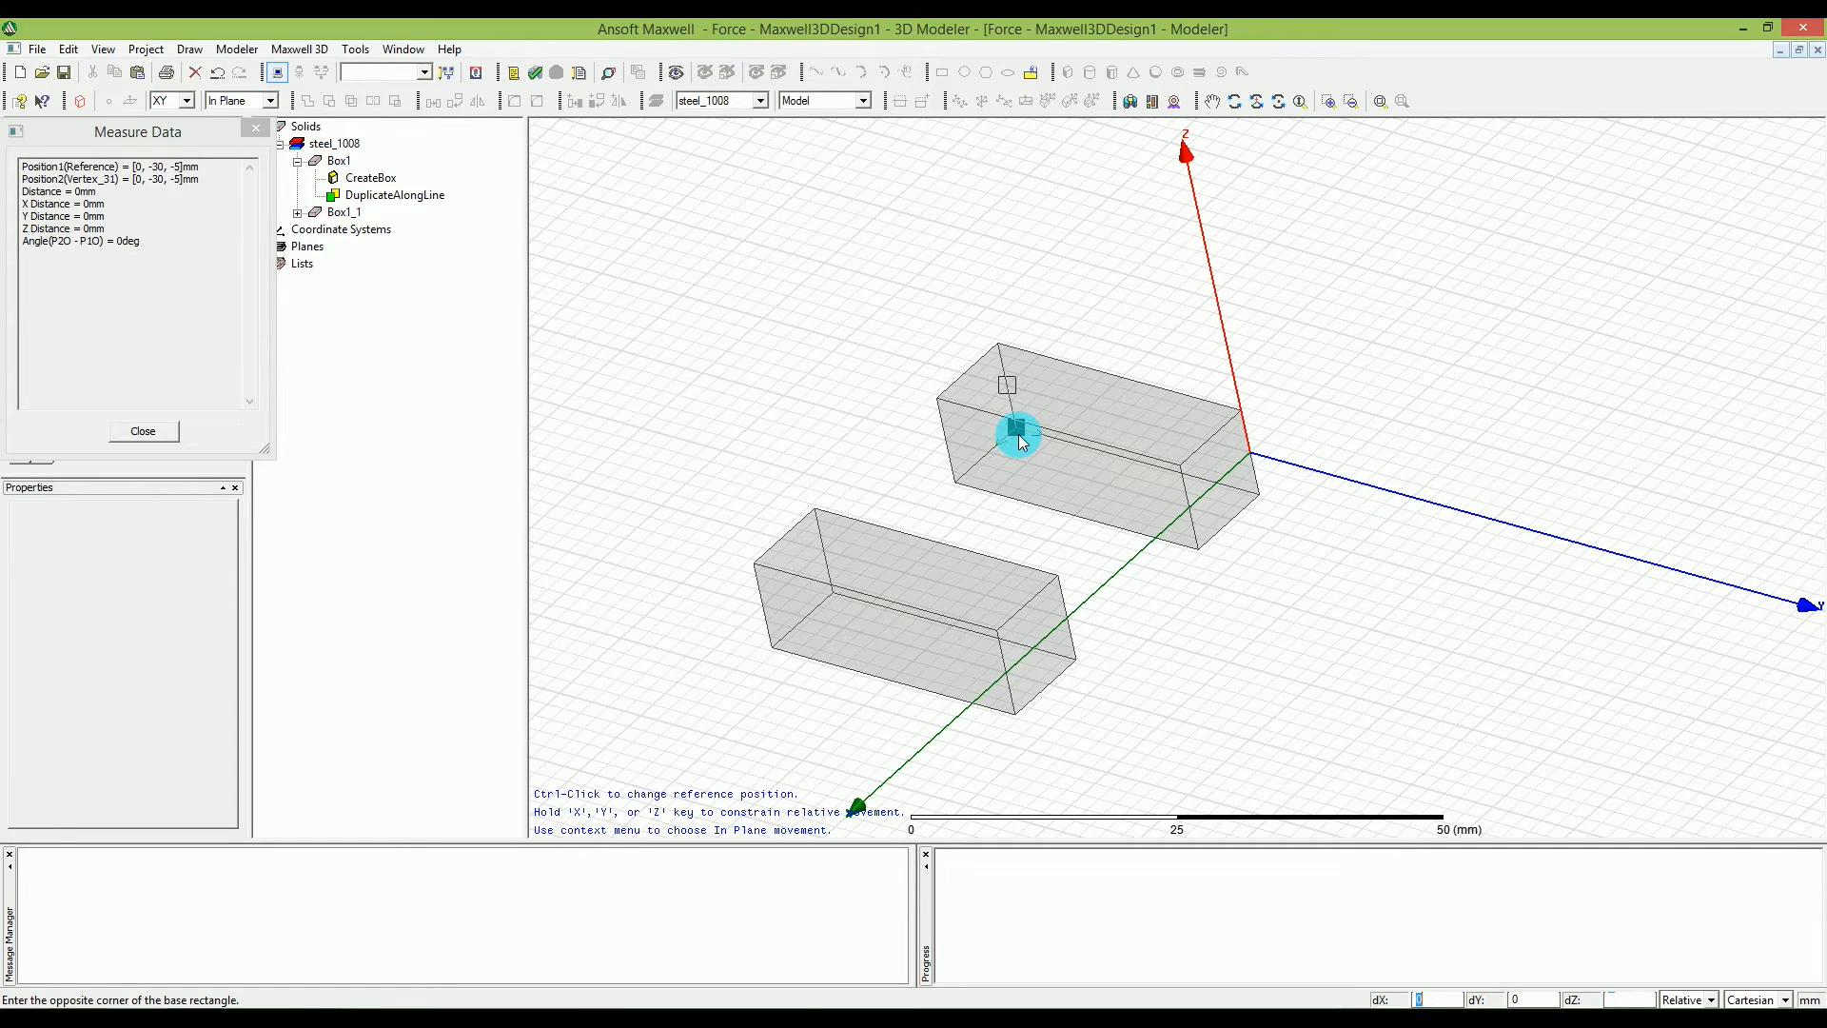
type("50")
key("Tab")
type("-10")
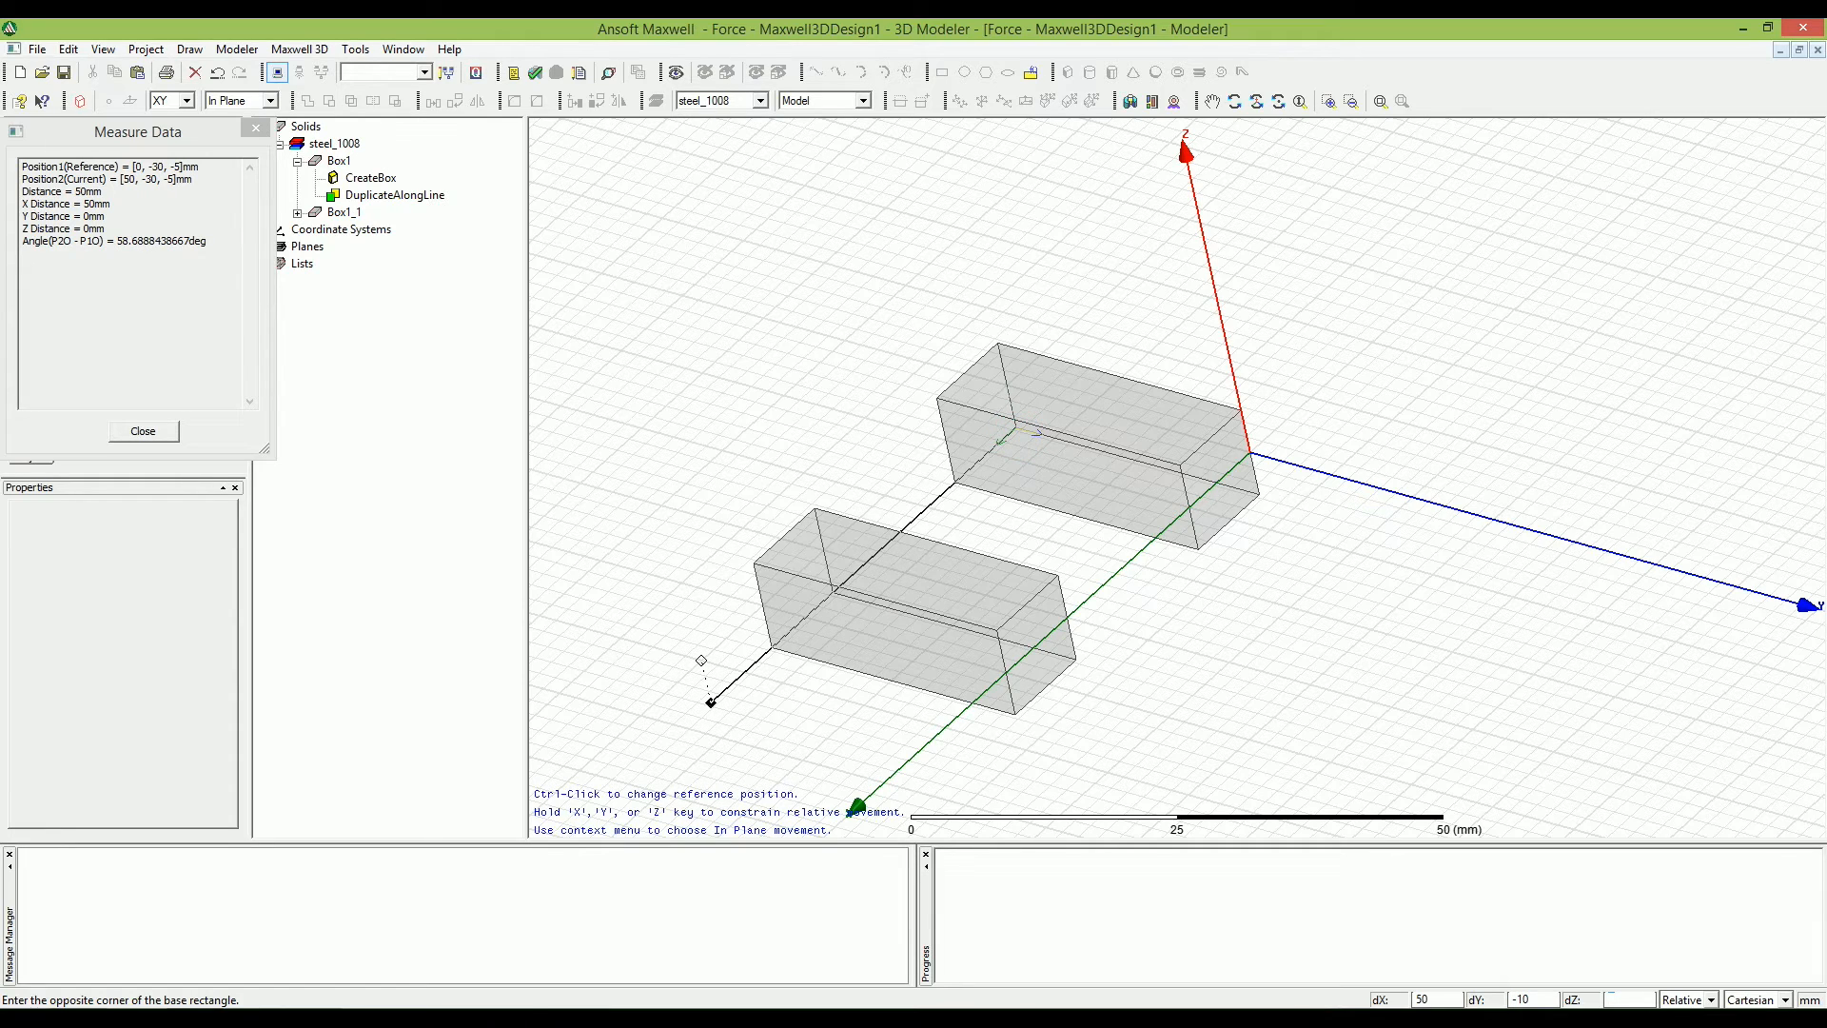
key("Tab")
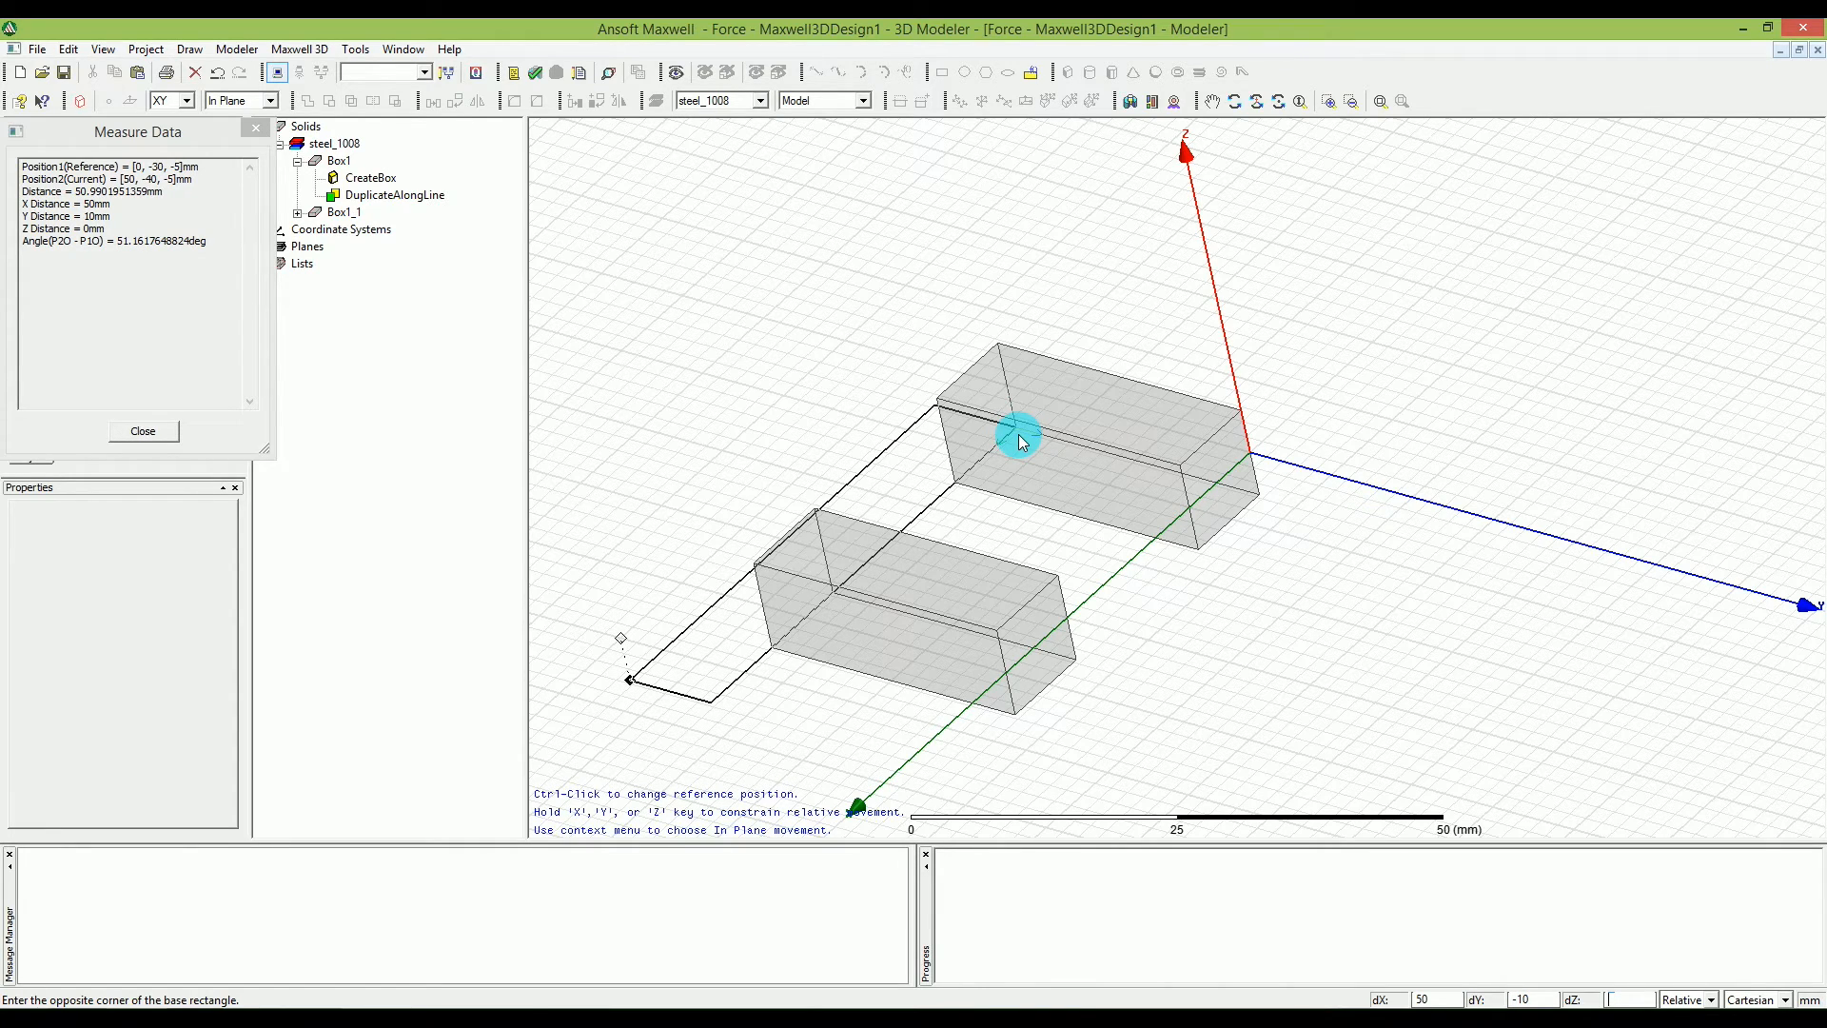
type("10")
key("Return")
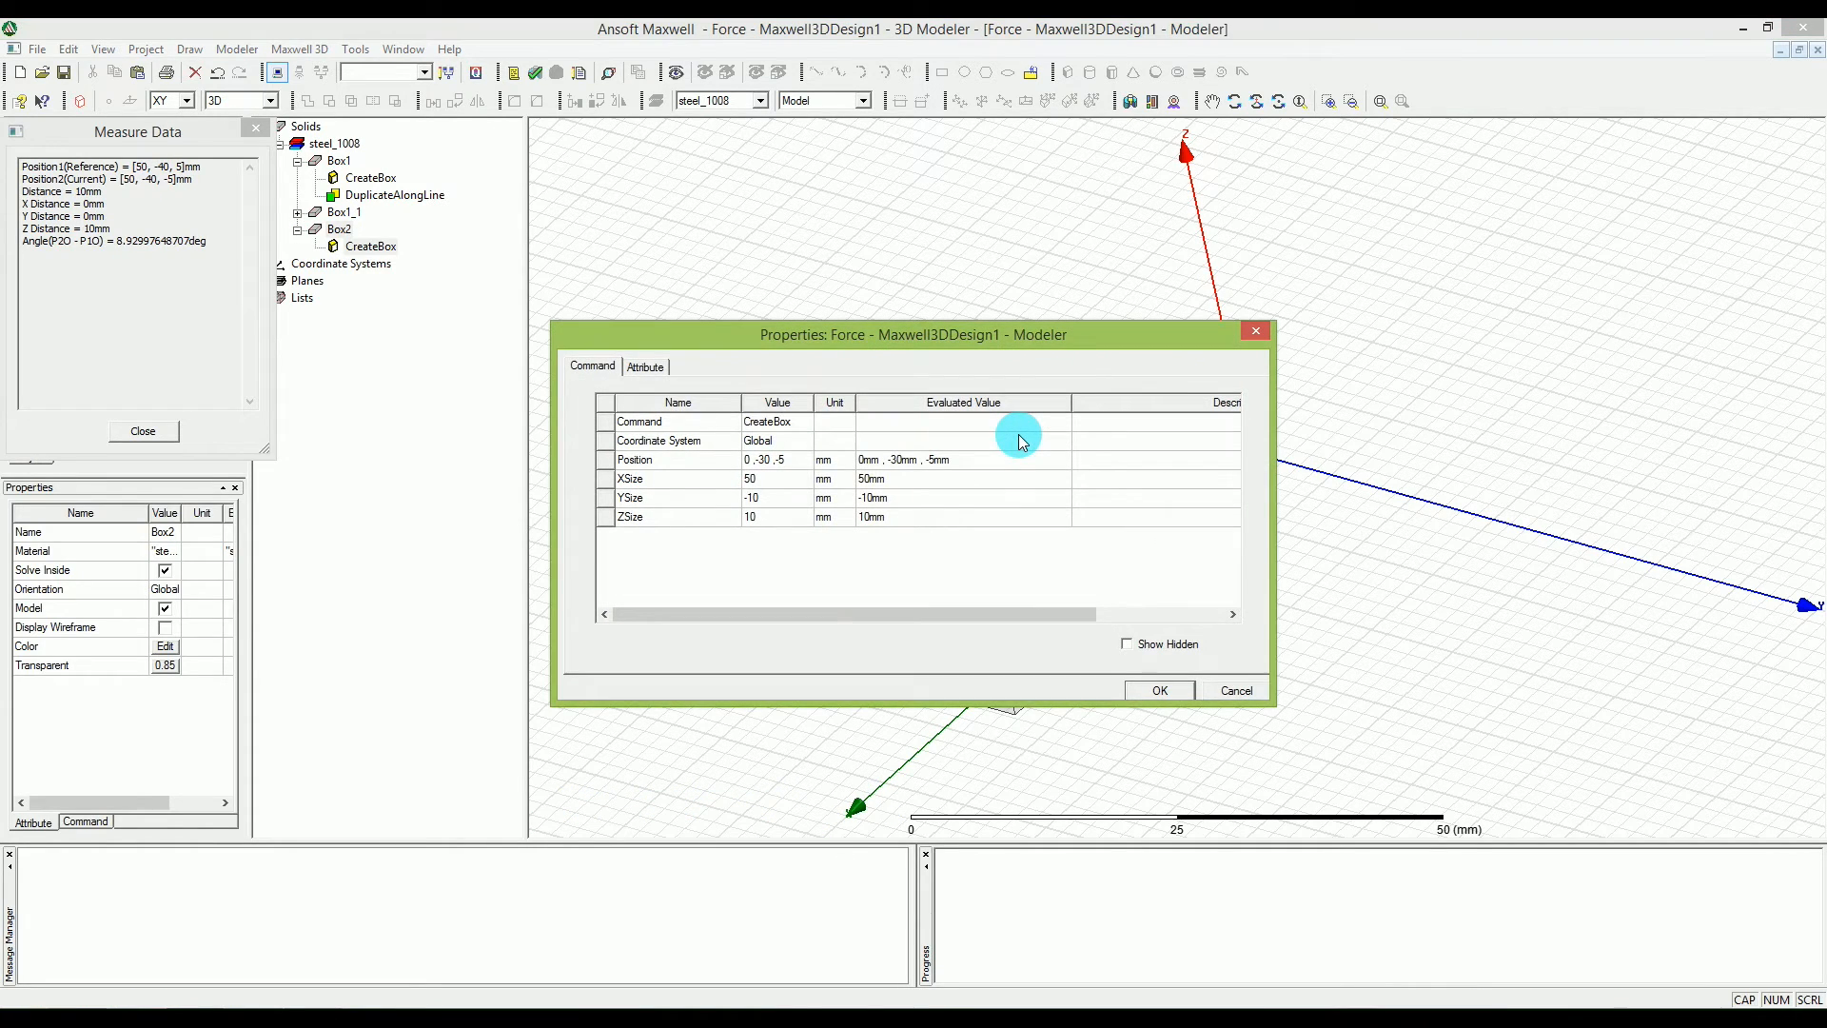
left_click(1173, 694)
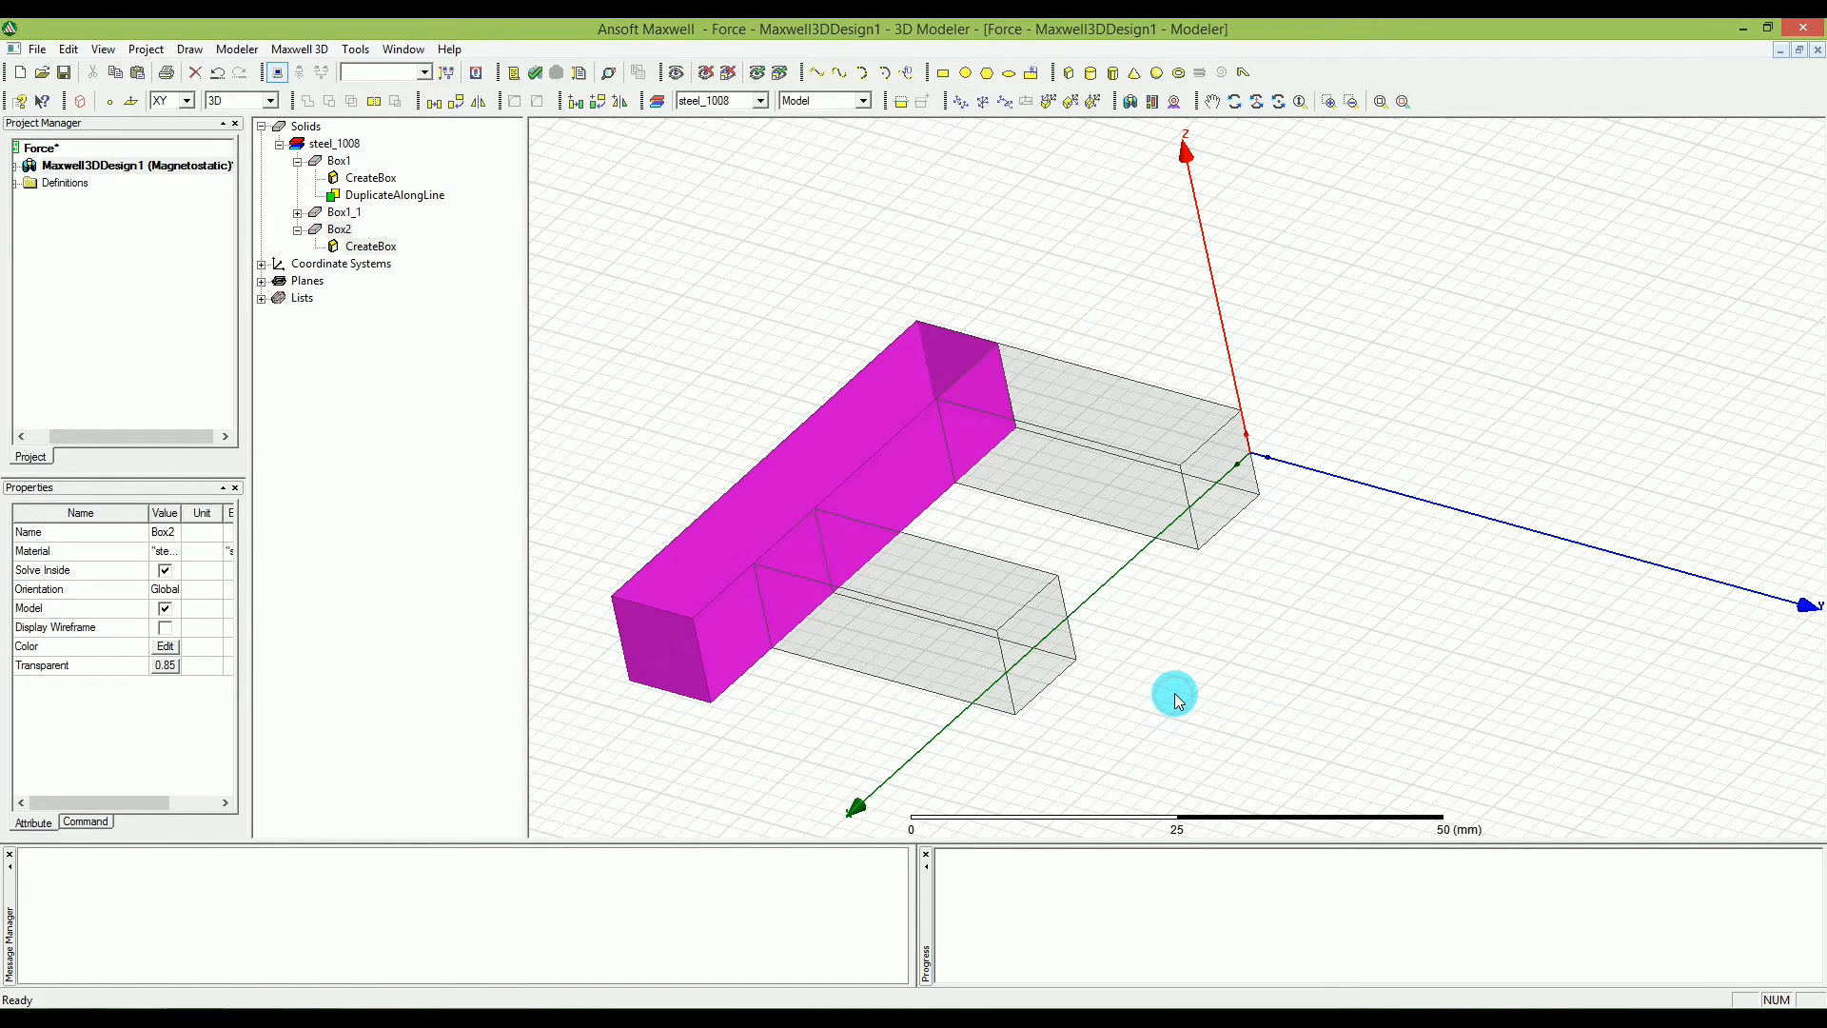
left_click(1195, 673)
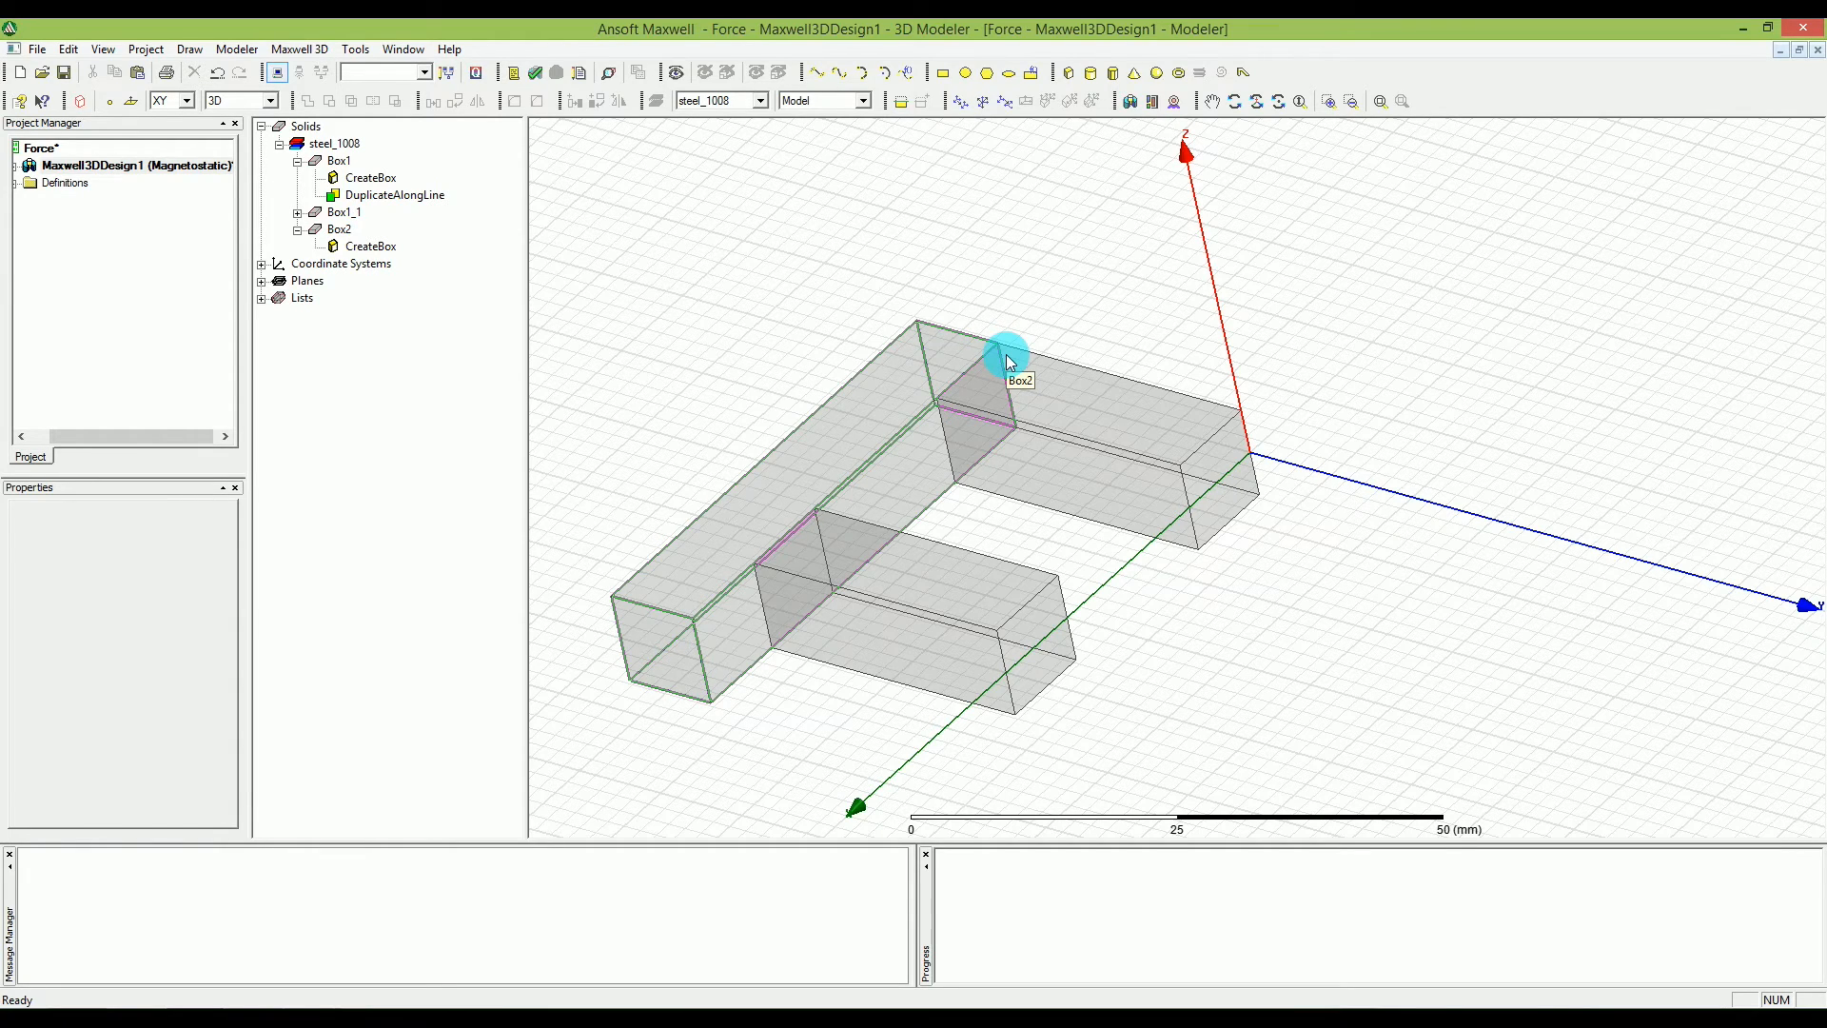
Unite the two leg boxes and the connecting box into a single solid.
left_click(66, 50)
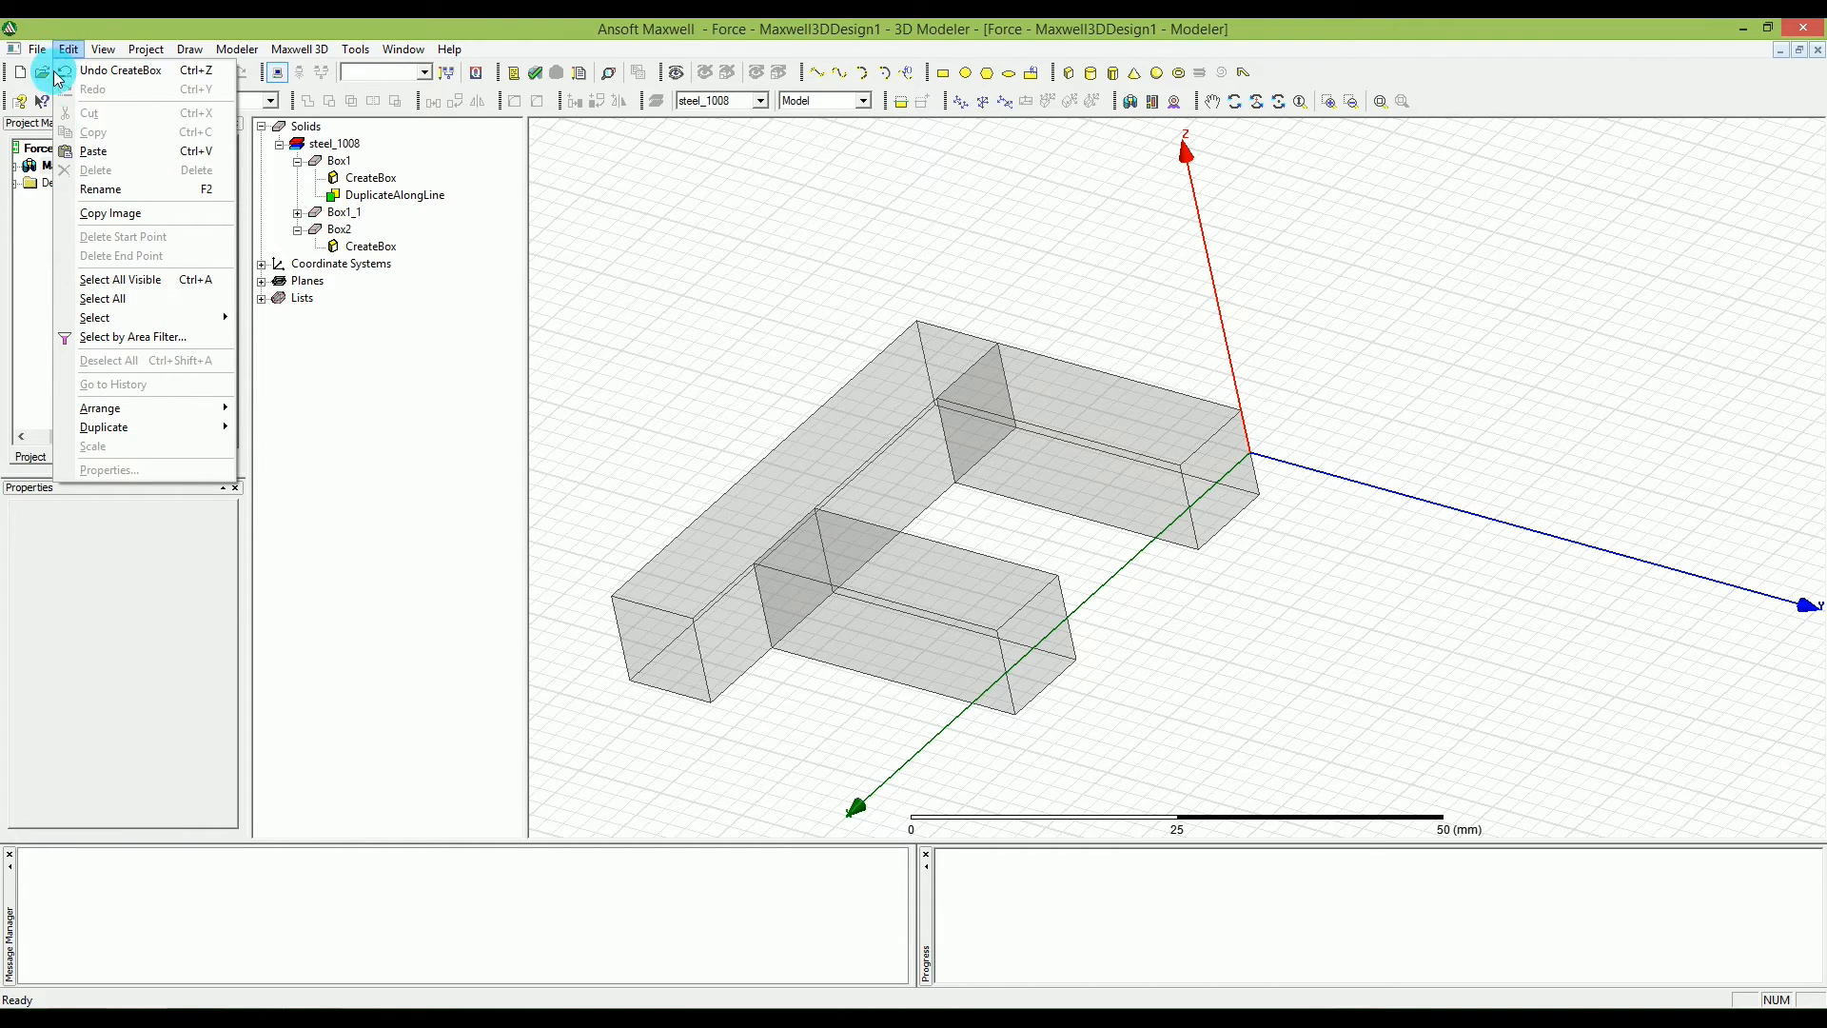
left_click(102, 301)
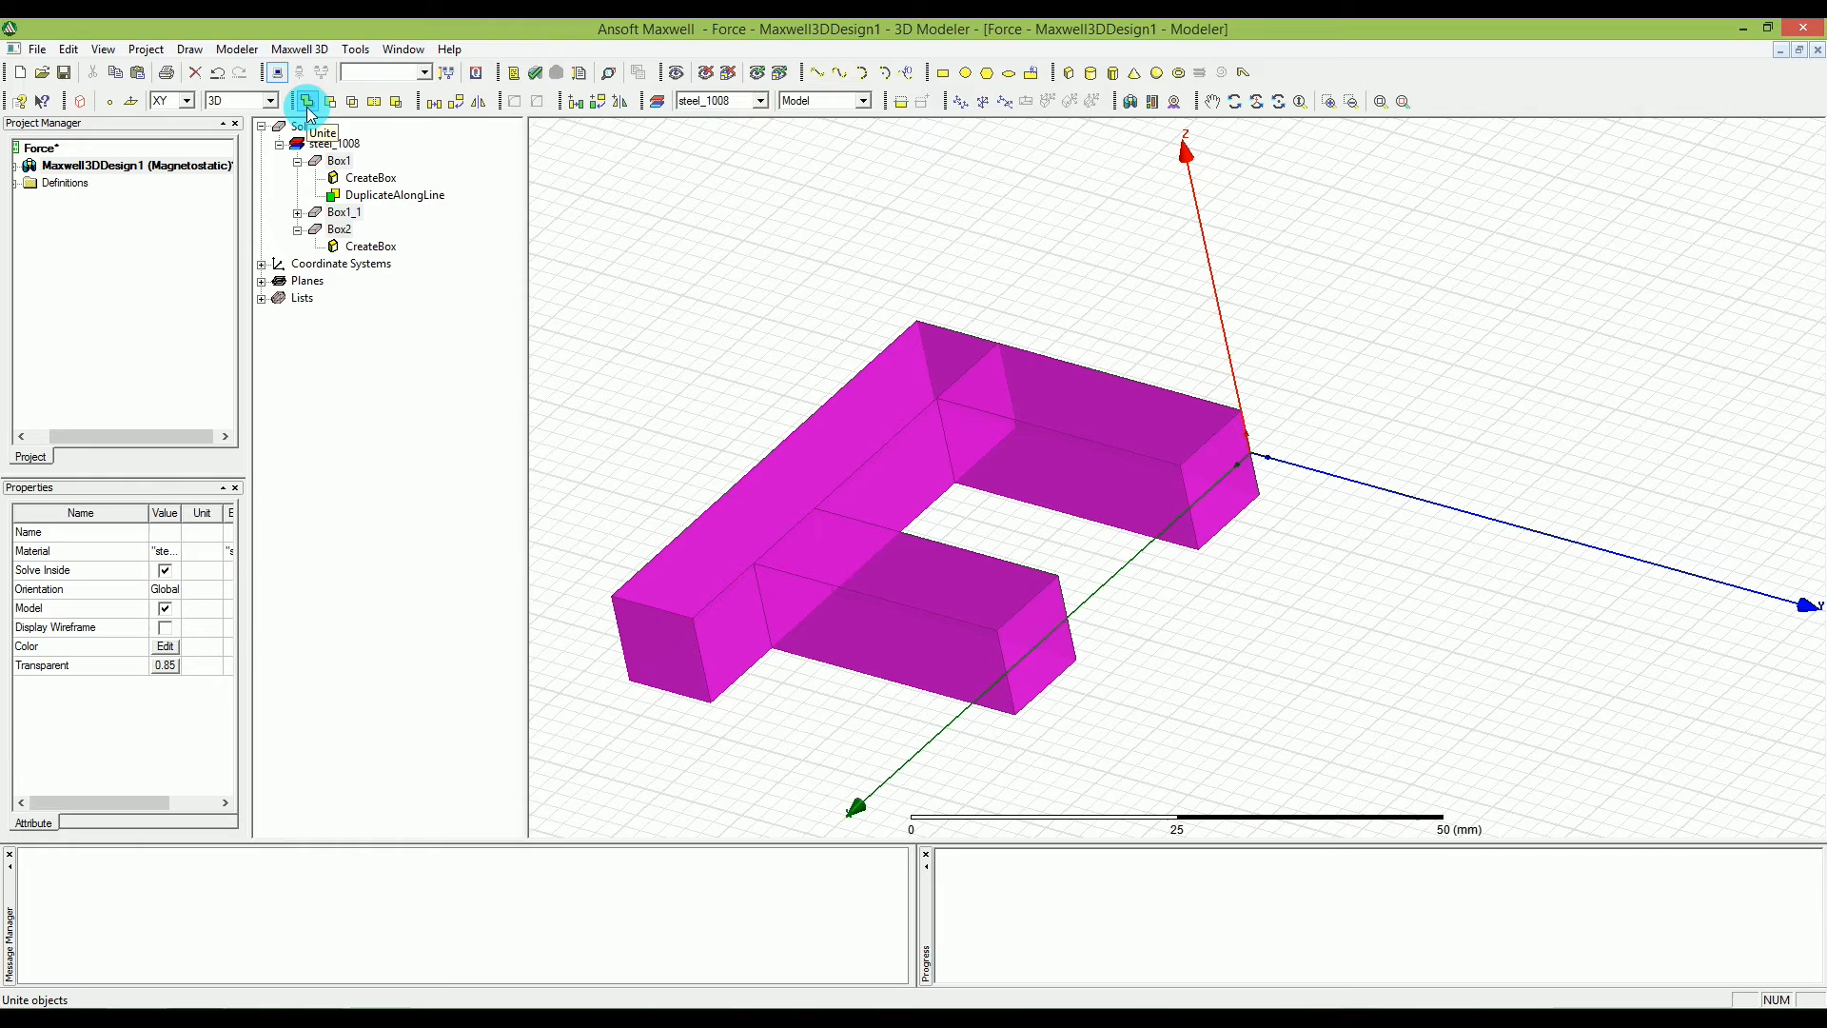
left_click(251, 51)
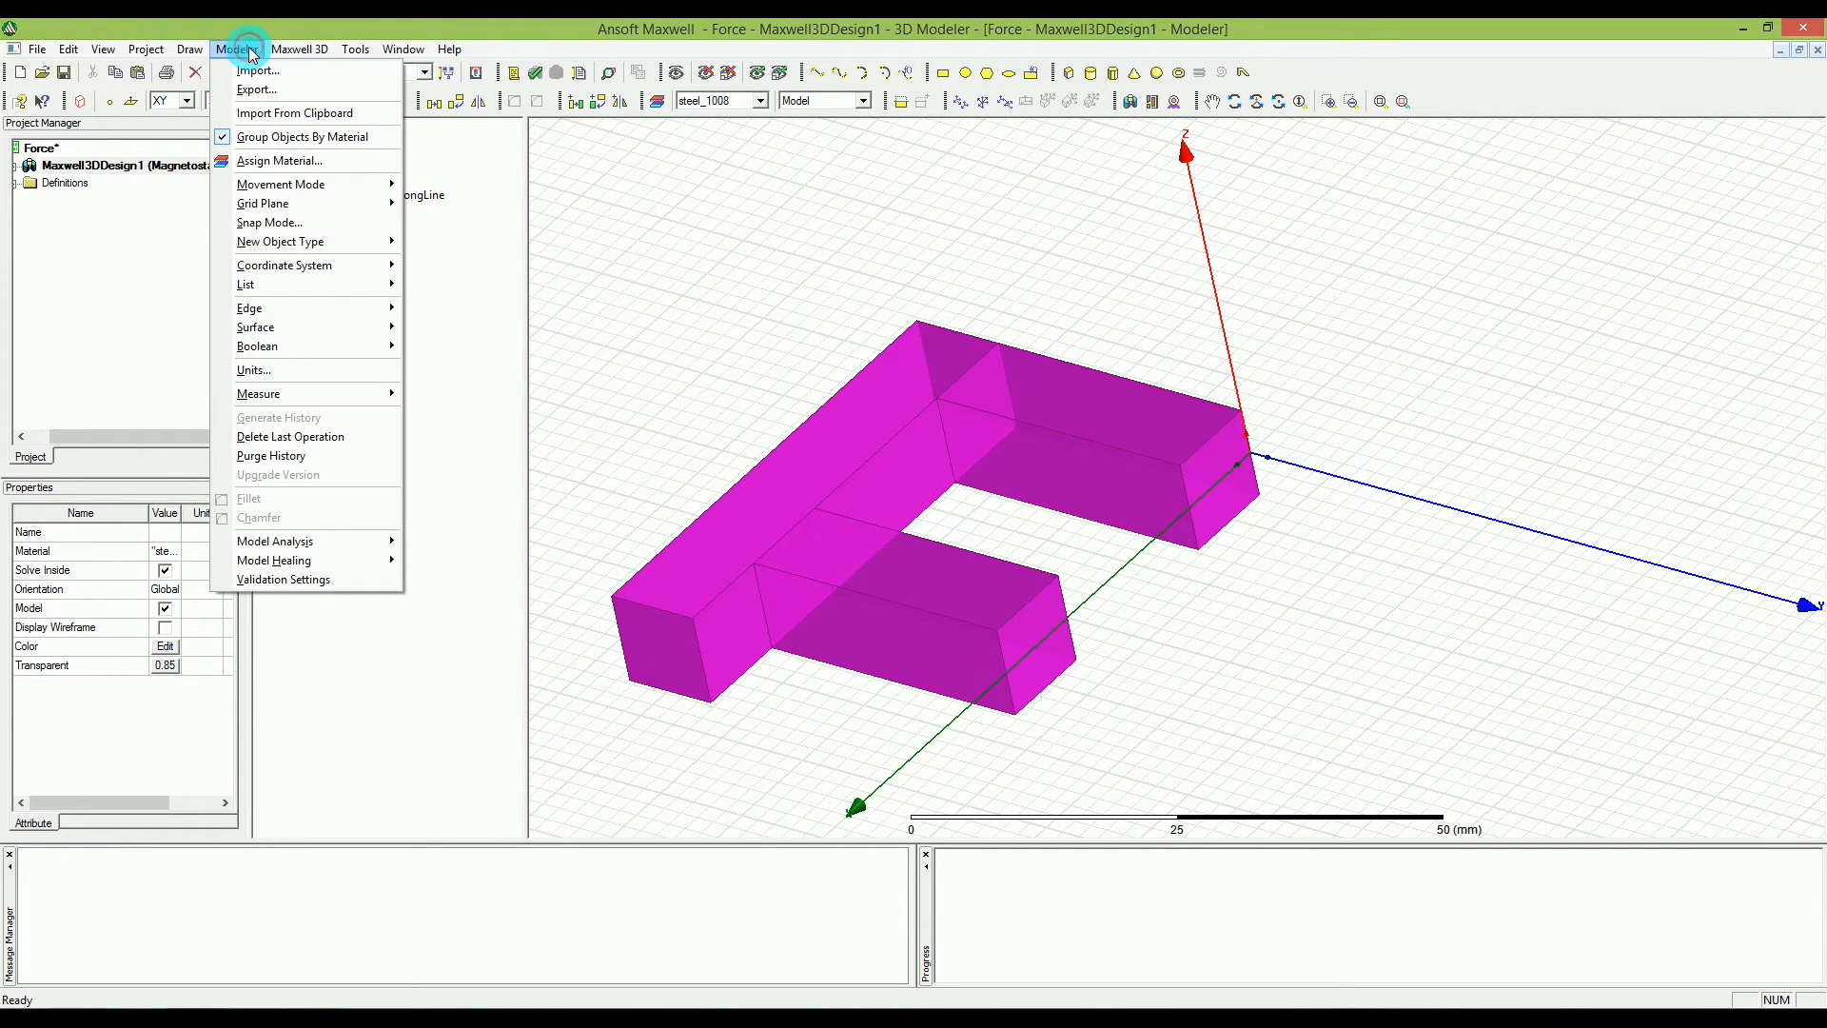
mouse_move(317, 348)
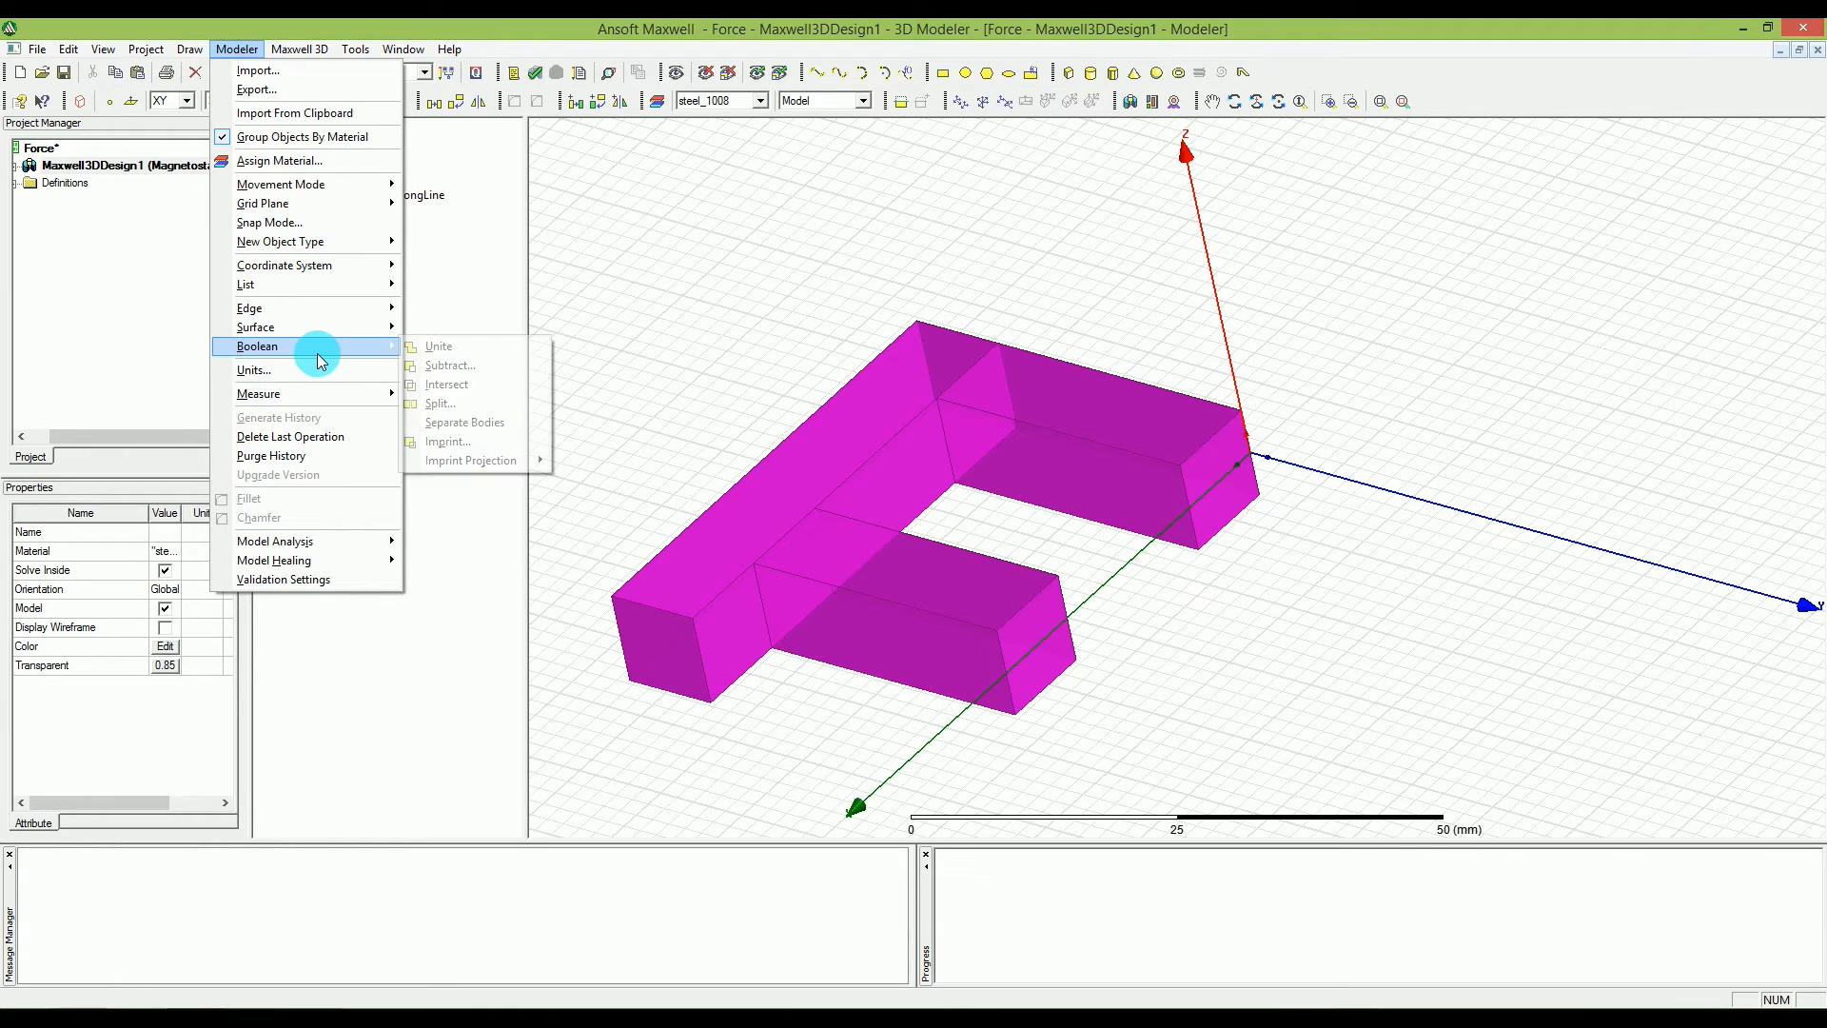
left_click(503, 354)
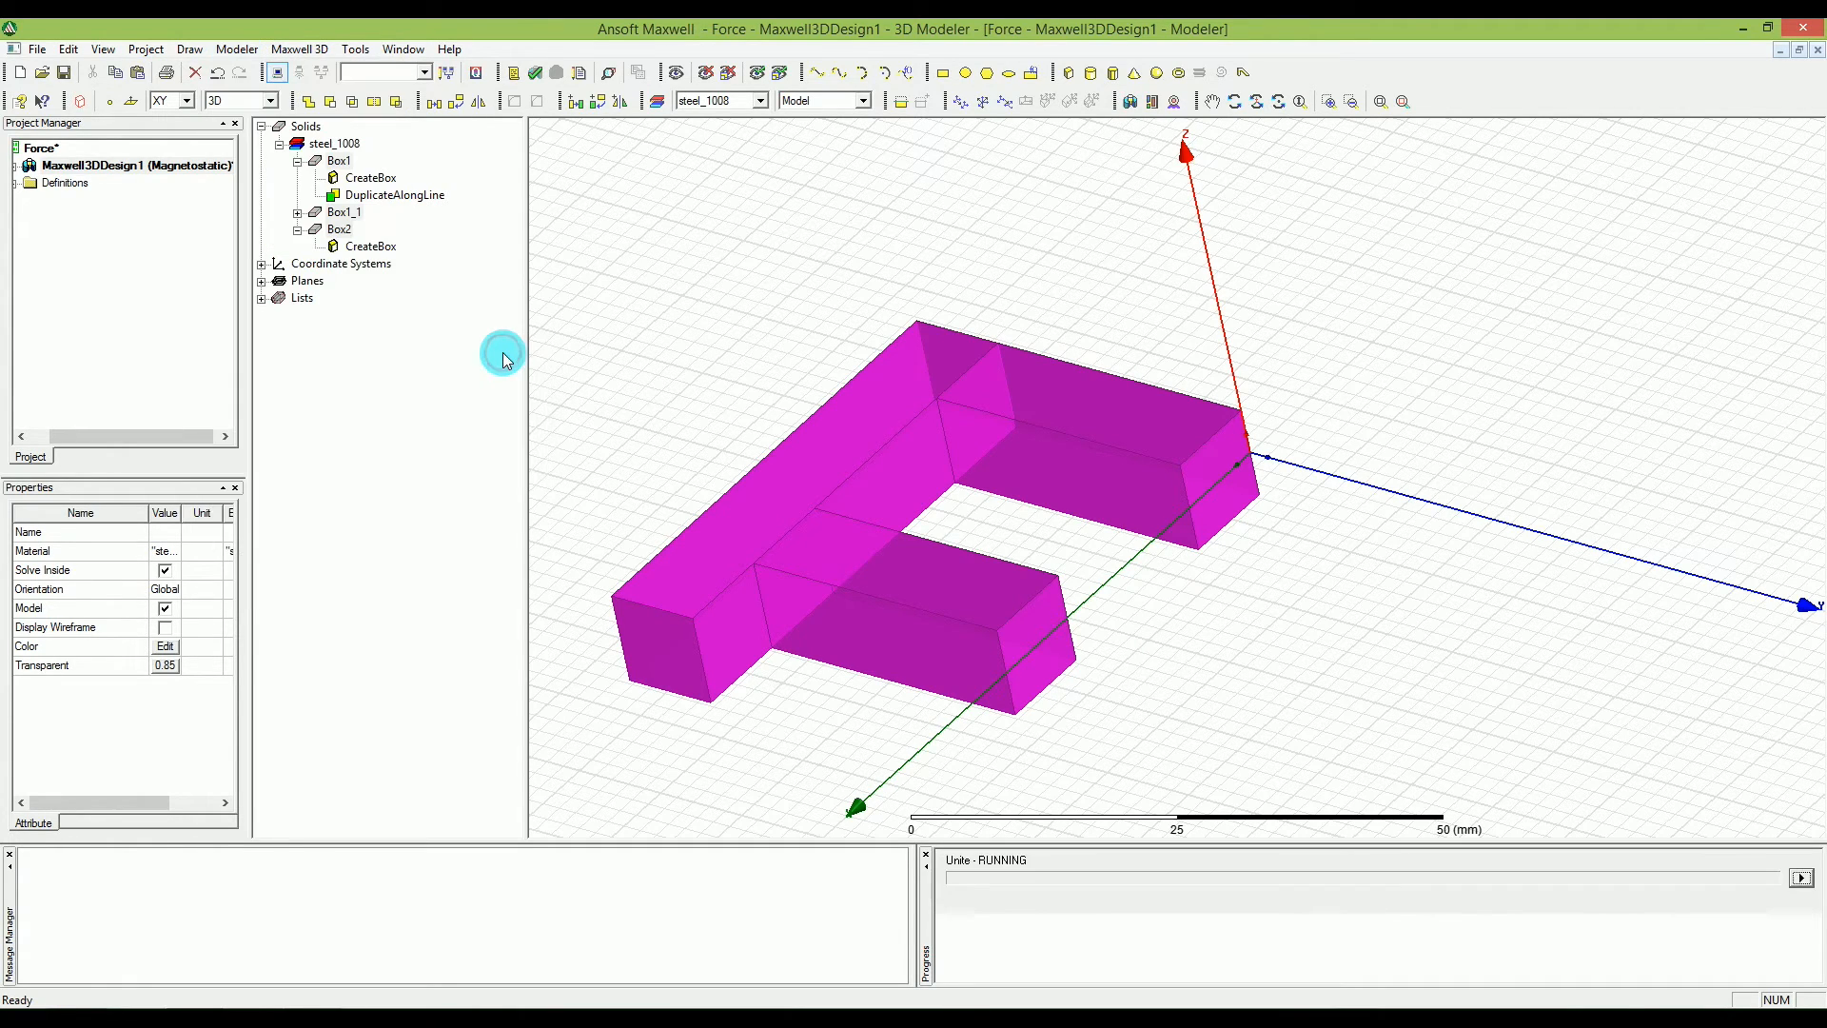
left_click(691, 346)
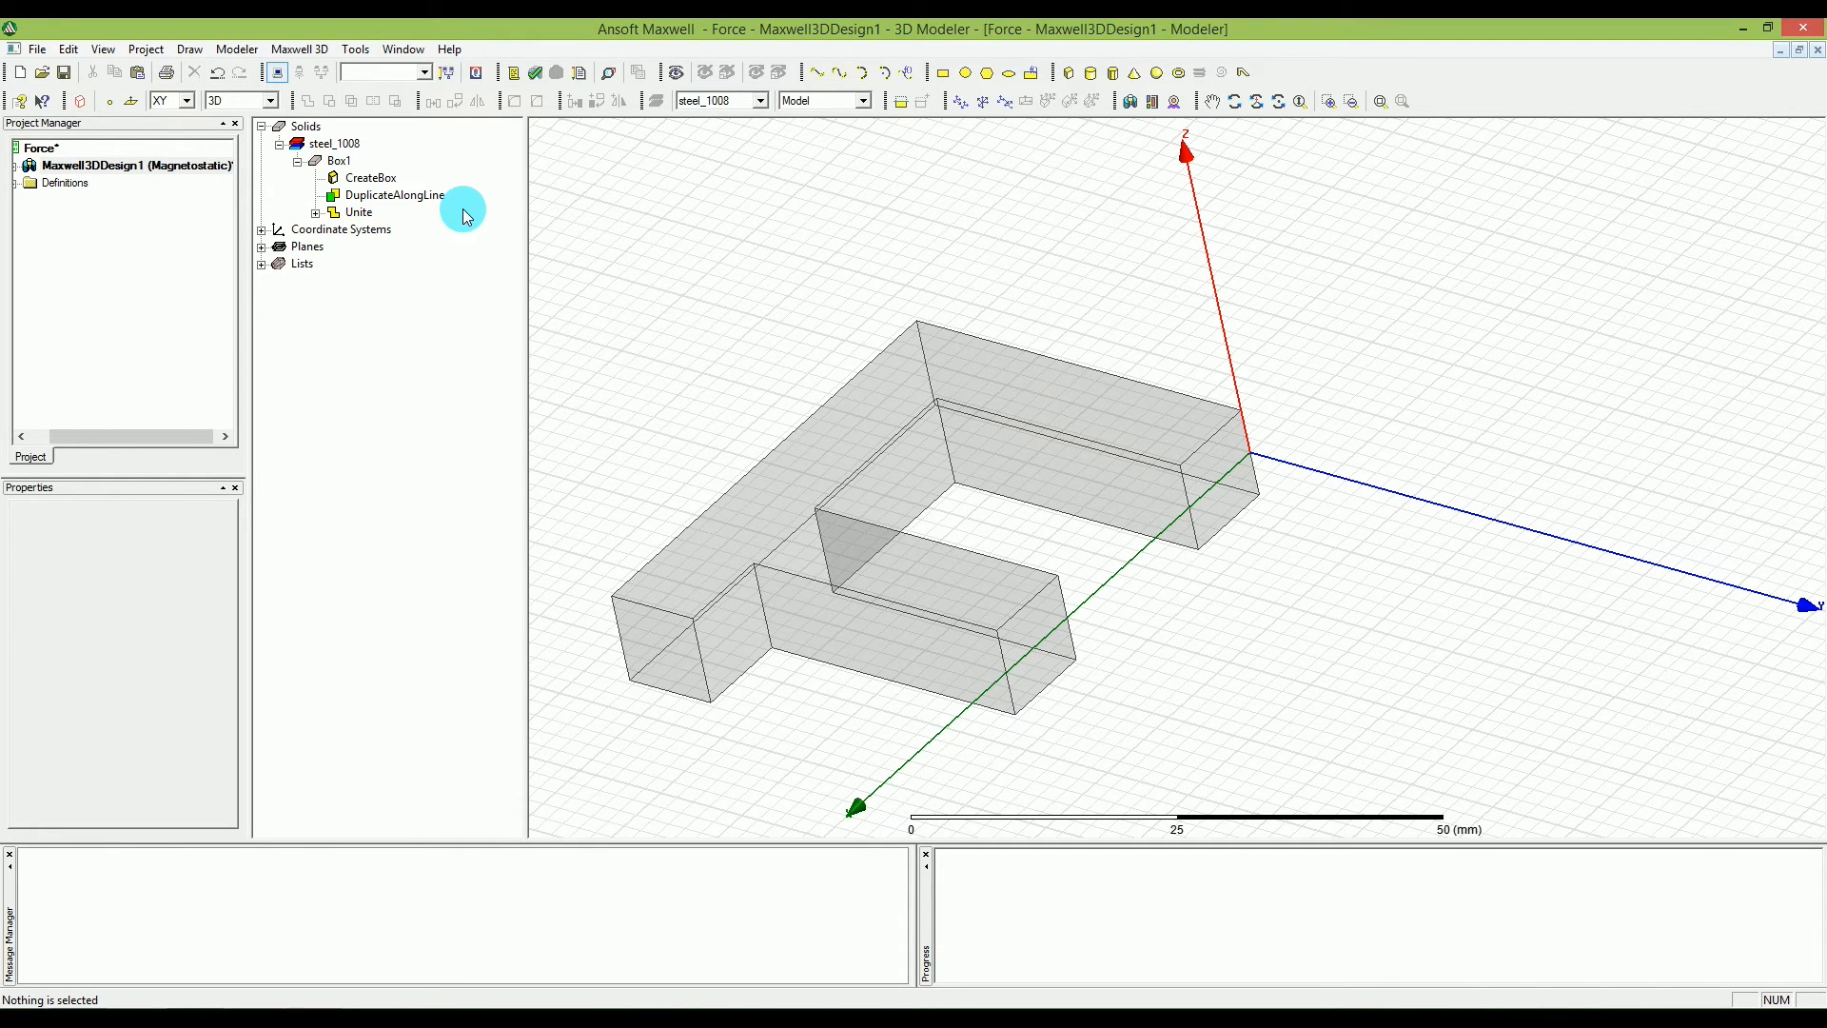
Widen the property area and rename the united solid as Core.
left_click(341, 162)
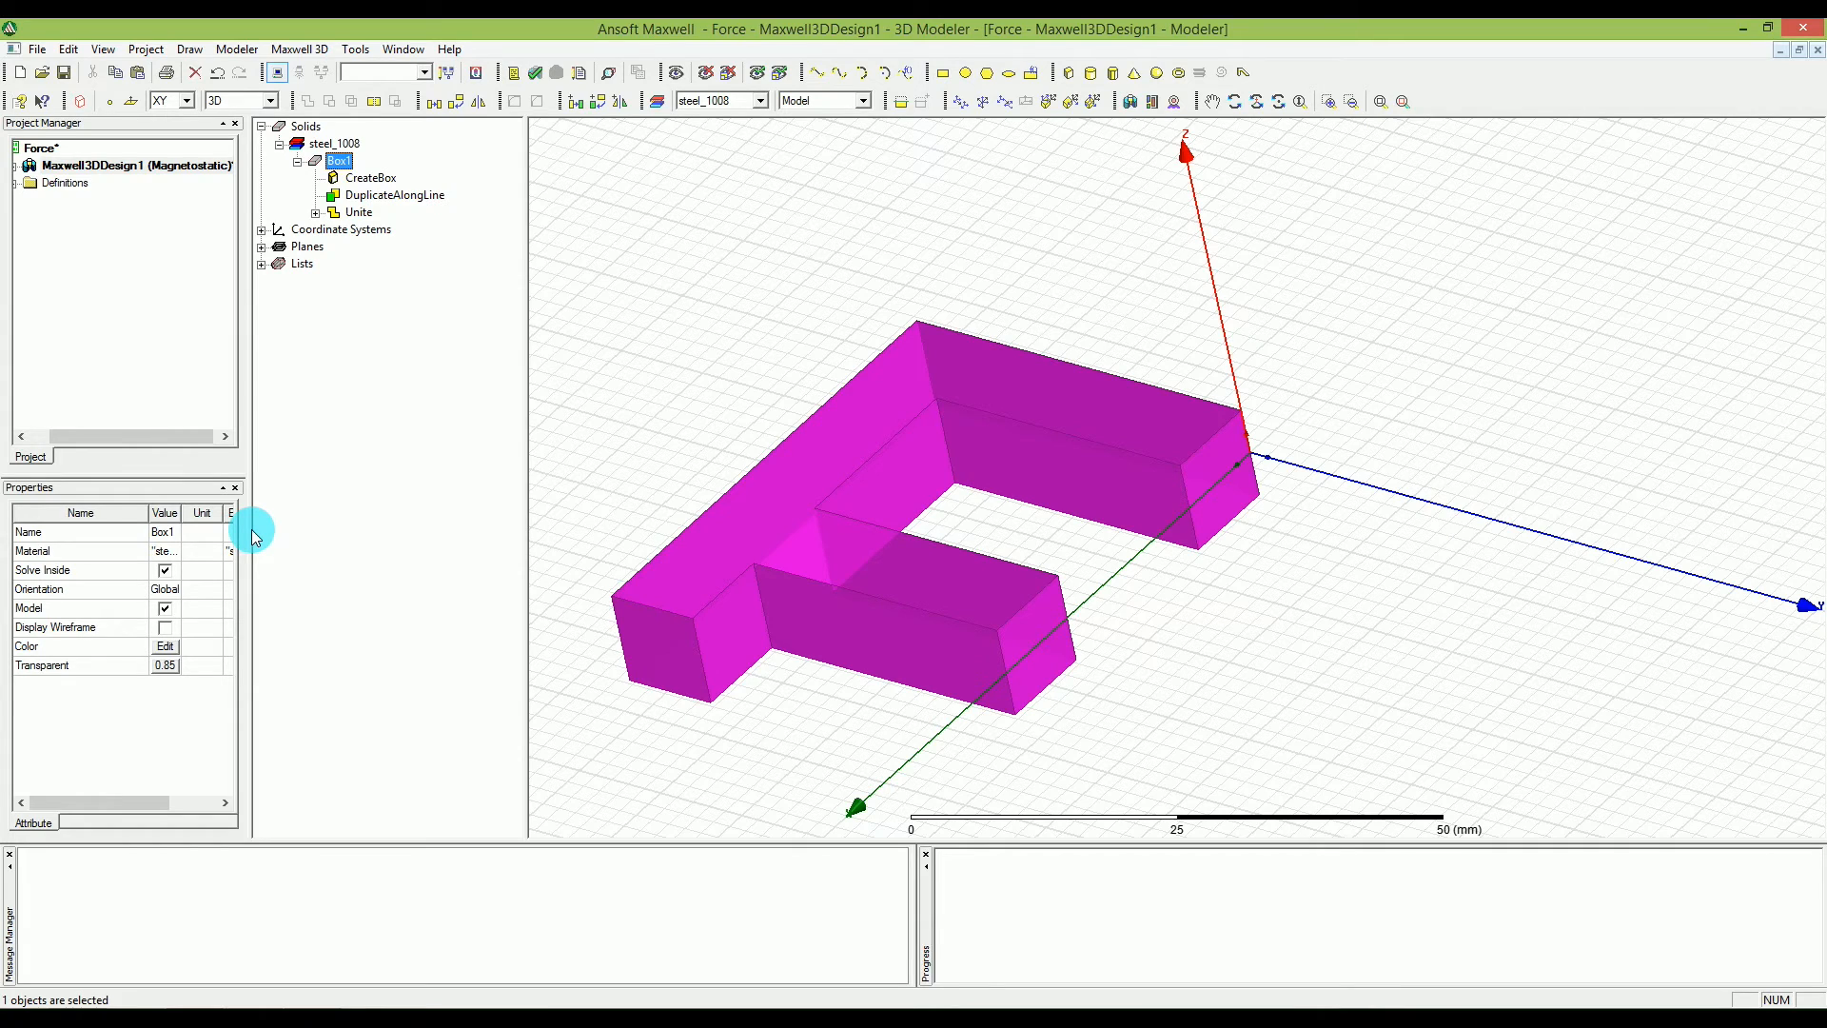
left_click_drag(251, 529, 411, 530)
left_click(183, 531)
left_click(184, 532)
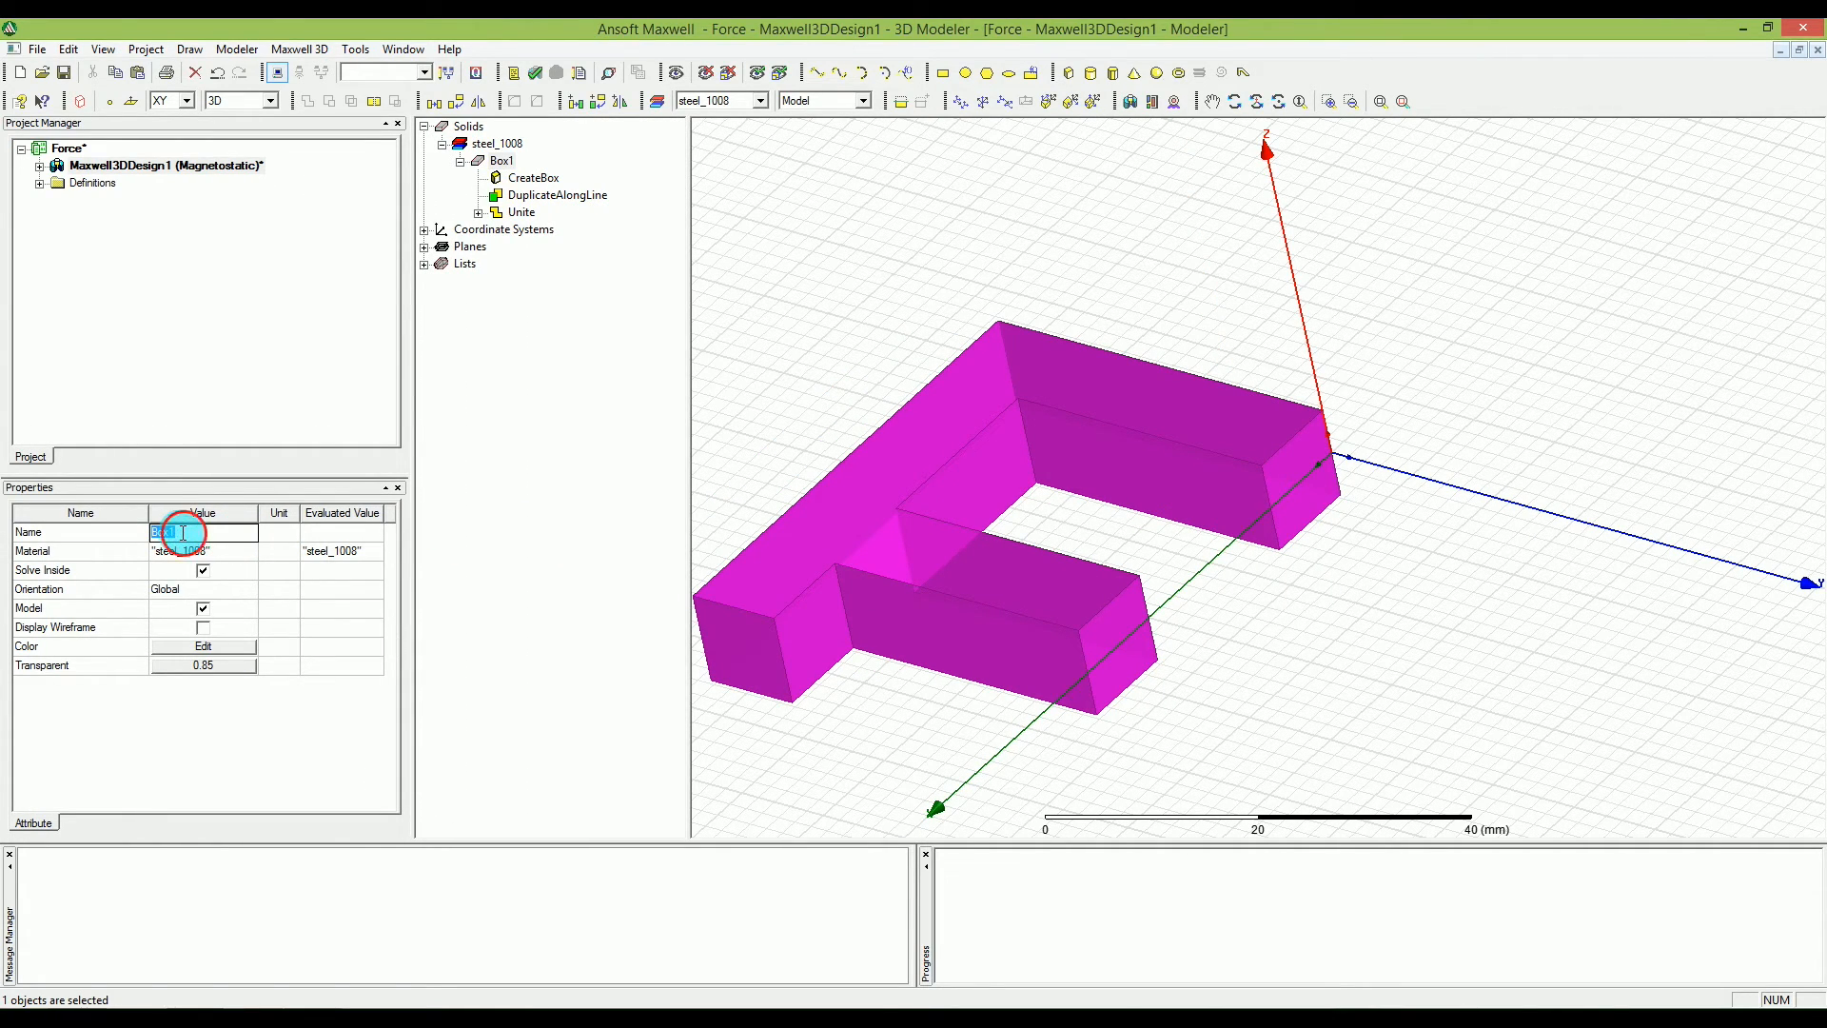
type("Core")
key("Return")
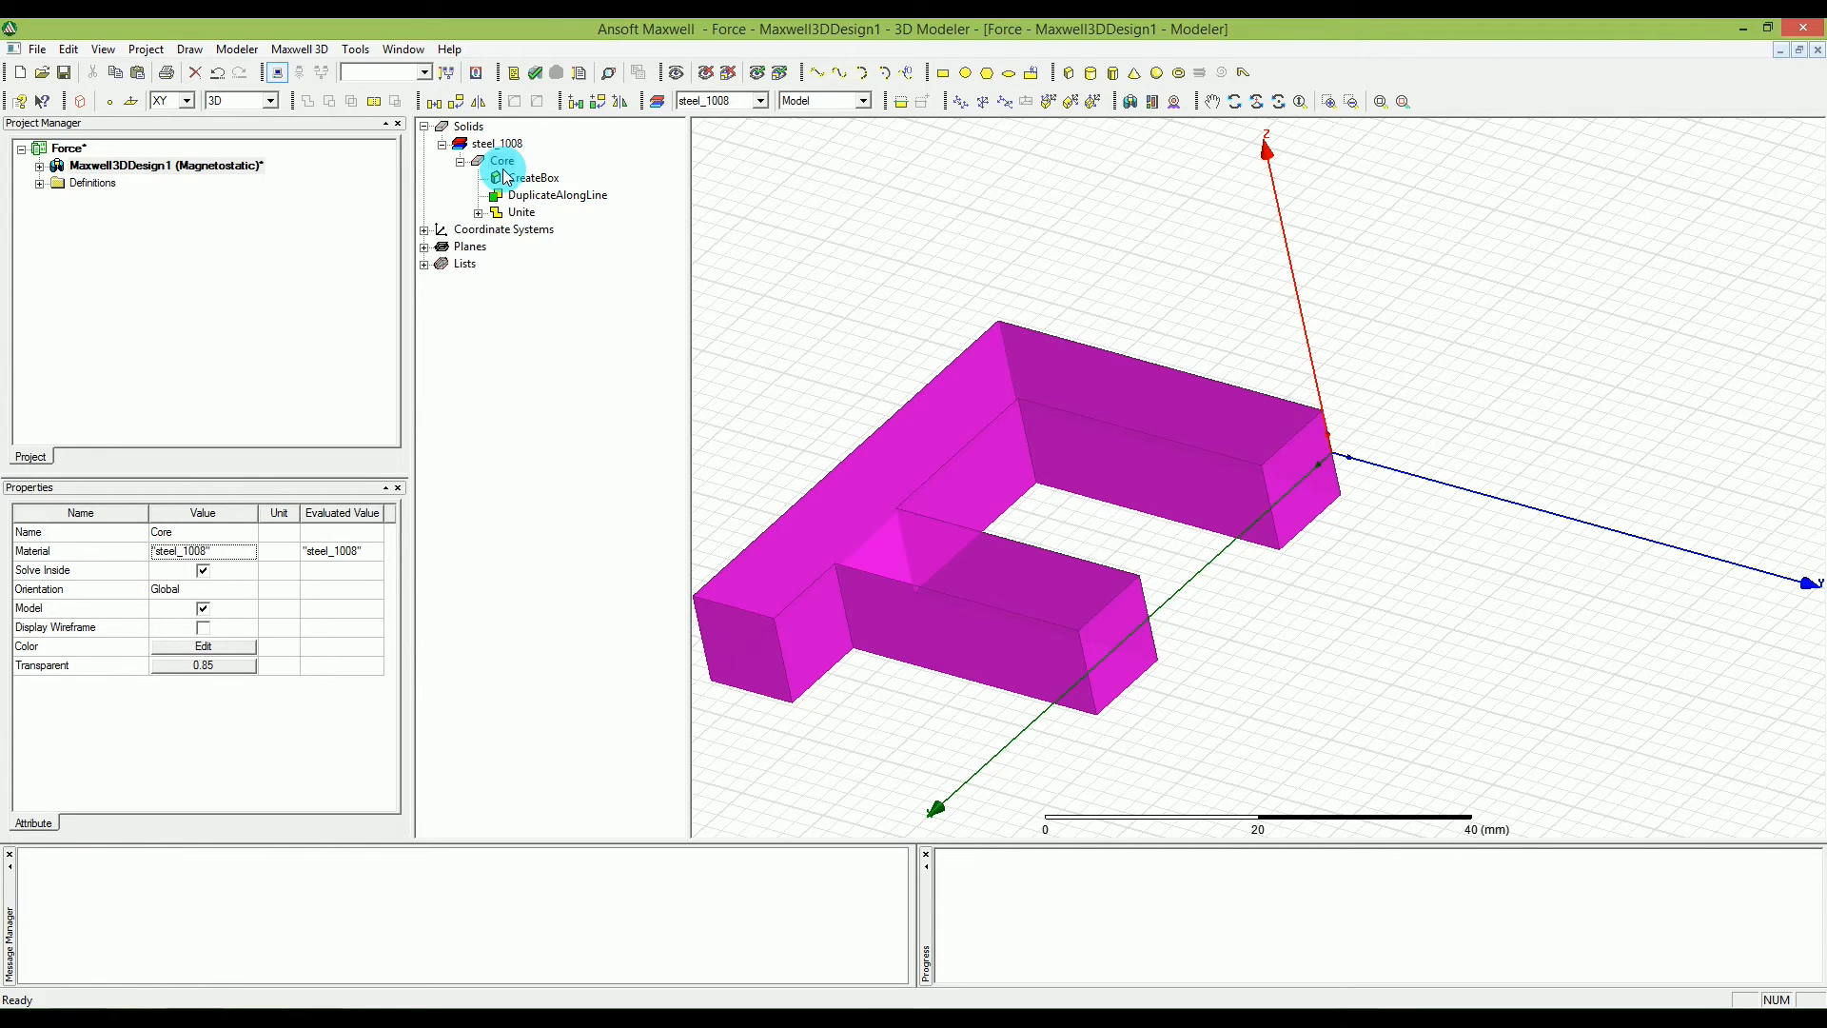
left_click(1572, 417)
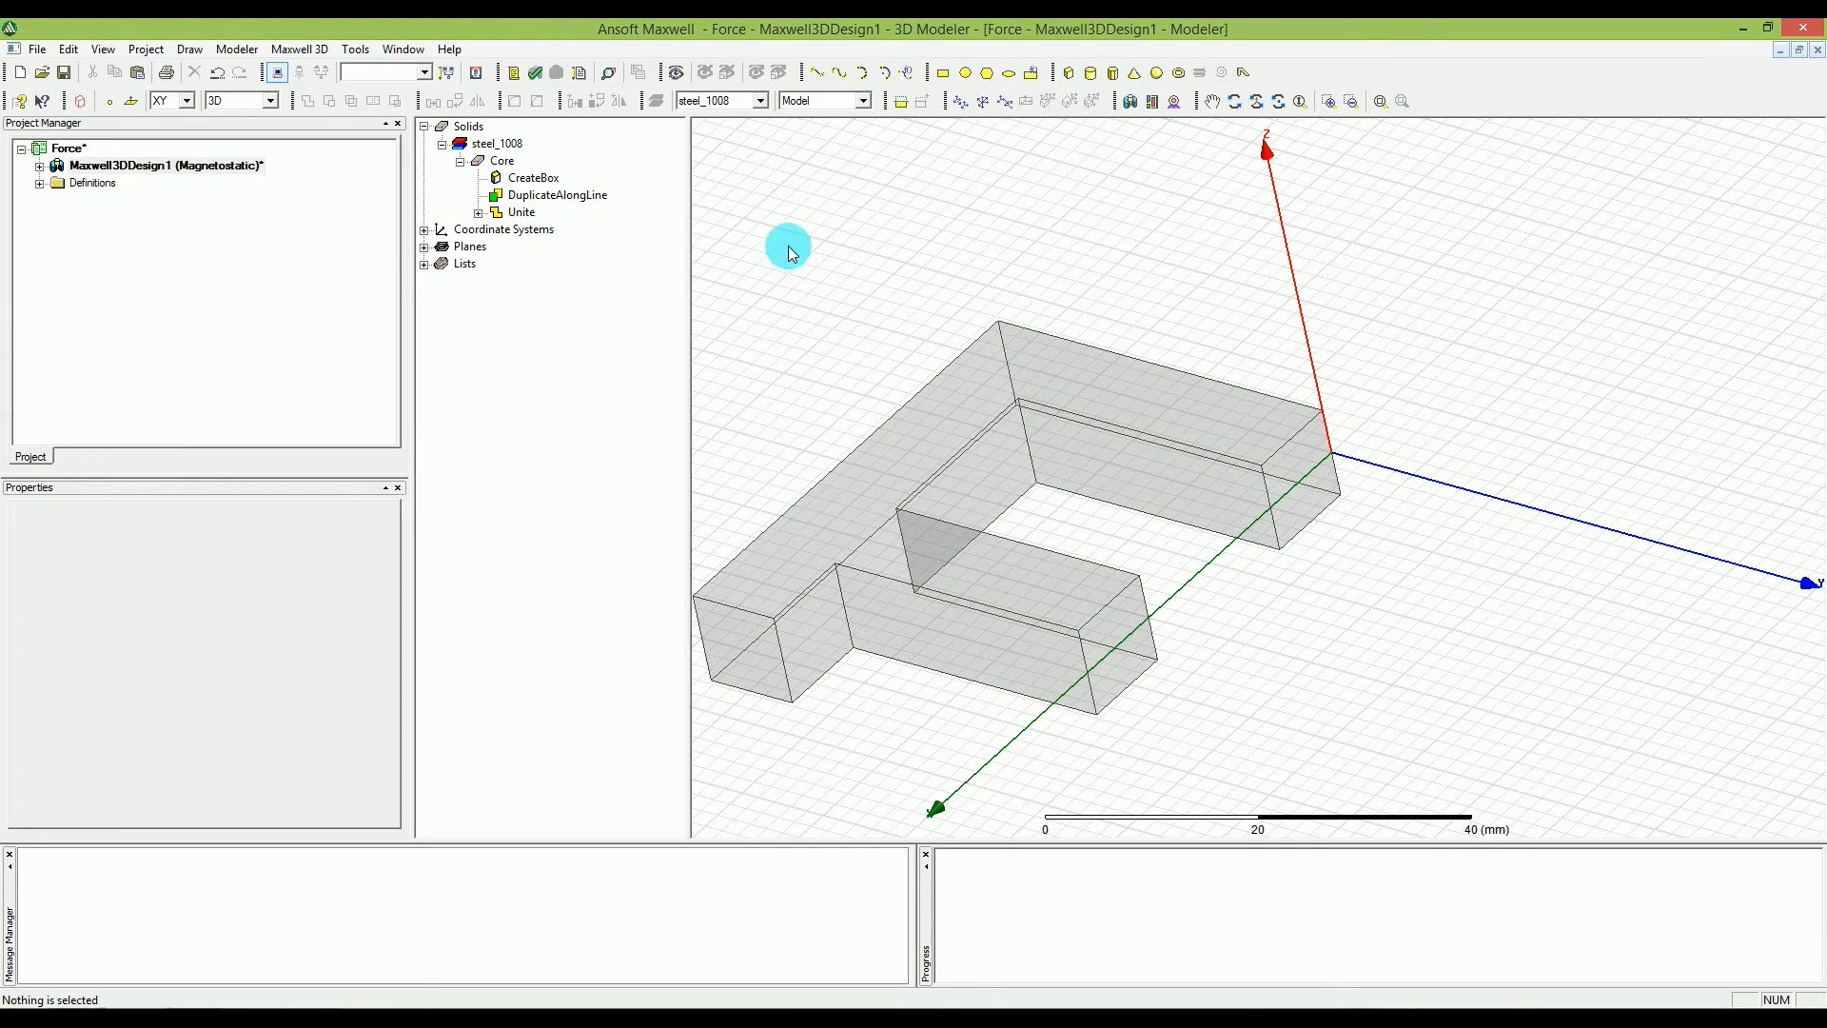
Duplicate Core by mirroring it about a plane at base position 0, 0, 0 mm with normal position 0, 1, 0 mm.
left_click(501, 162)
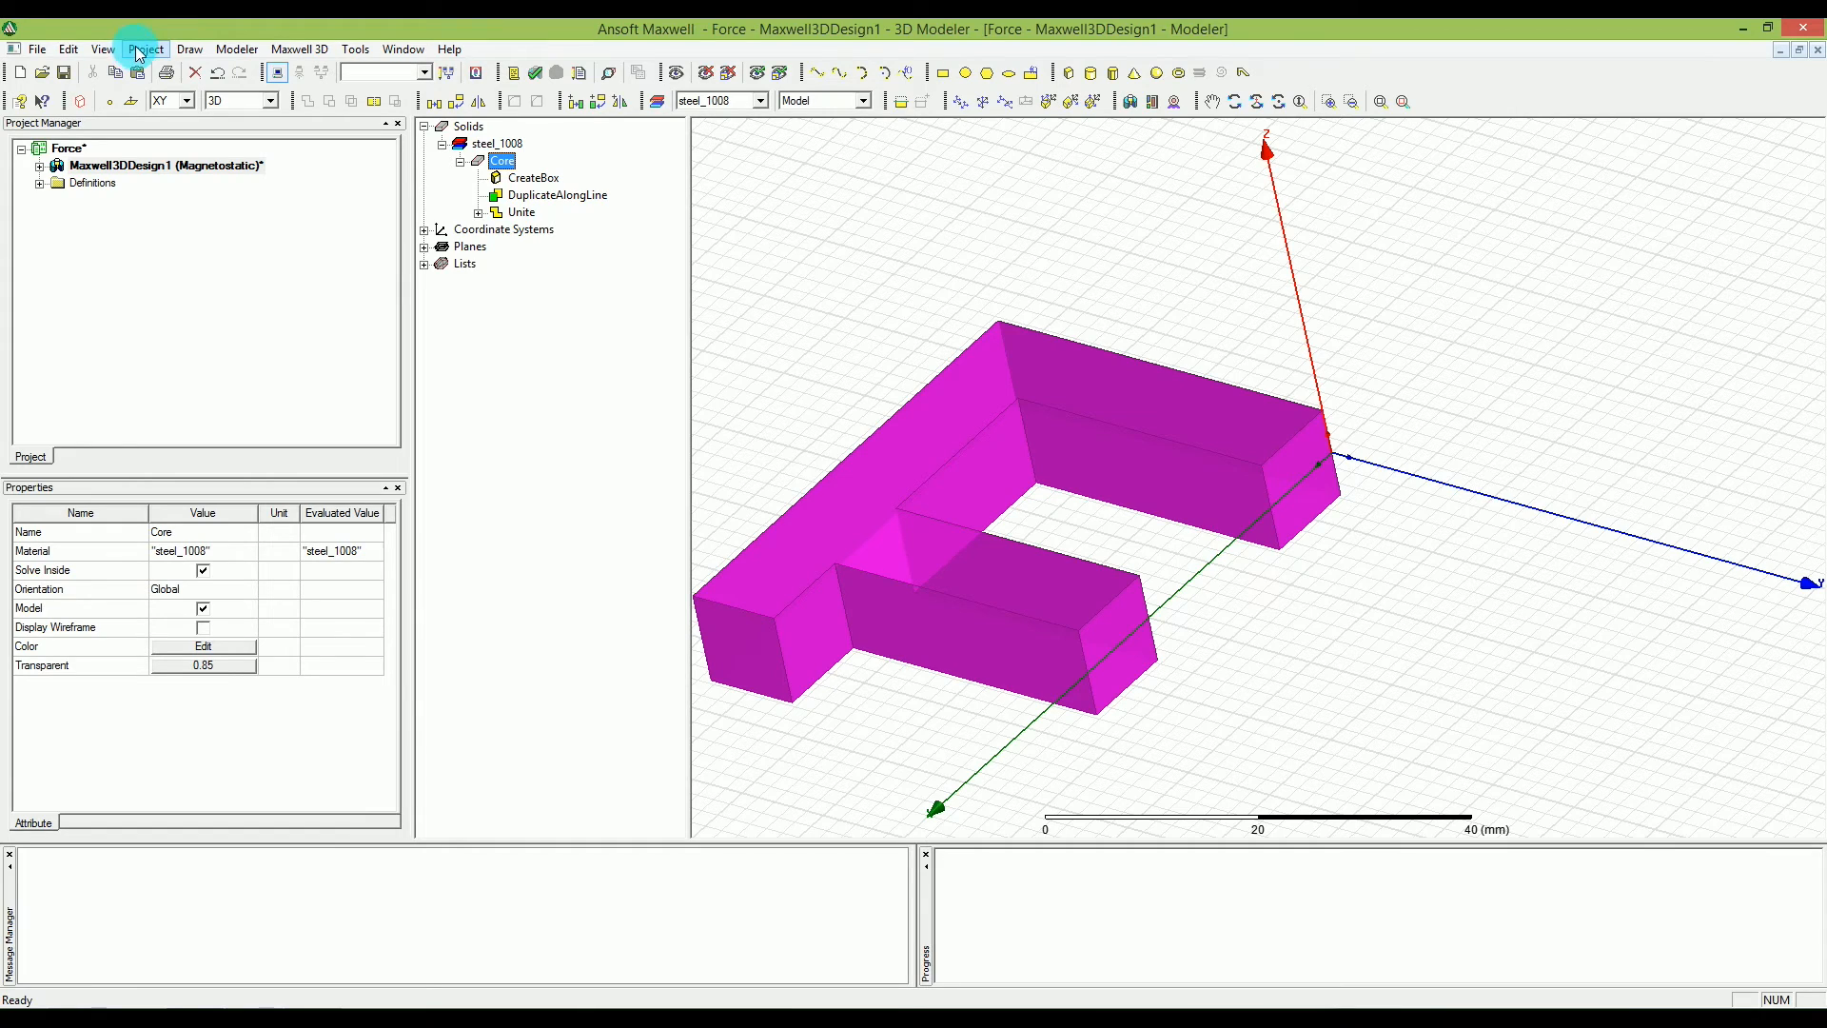
left_click(76, 49)
mouse_move(91, 53)
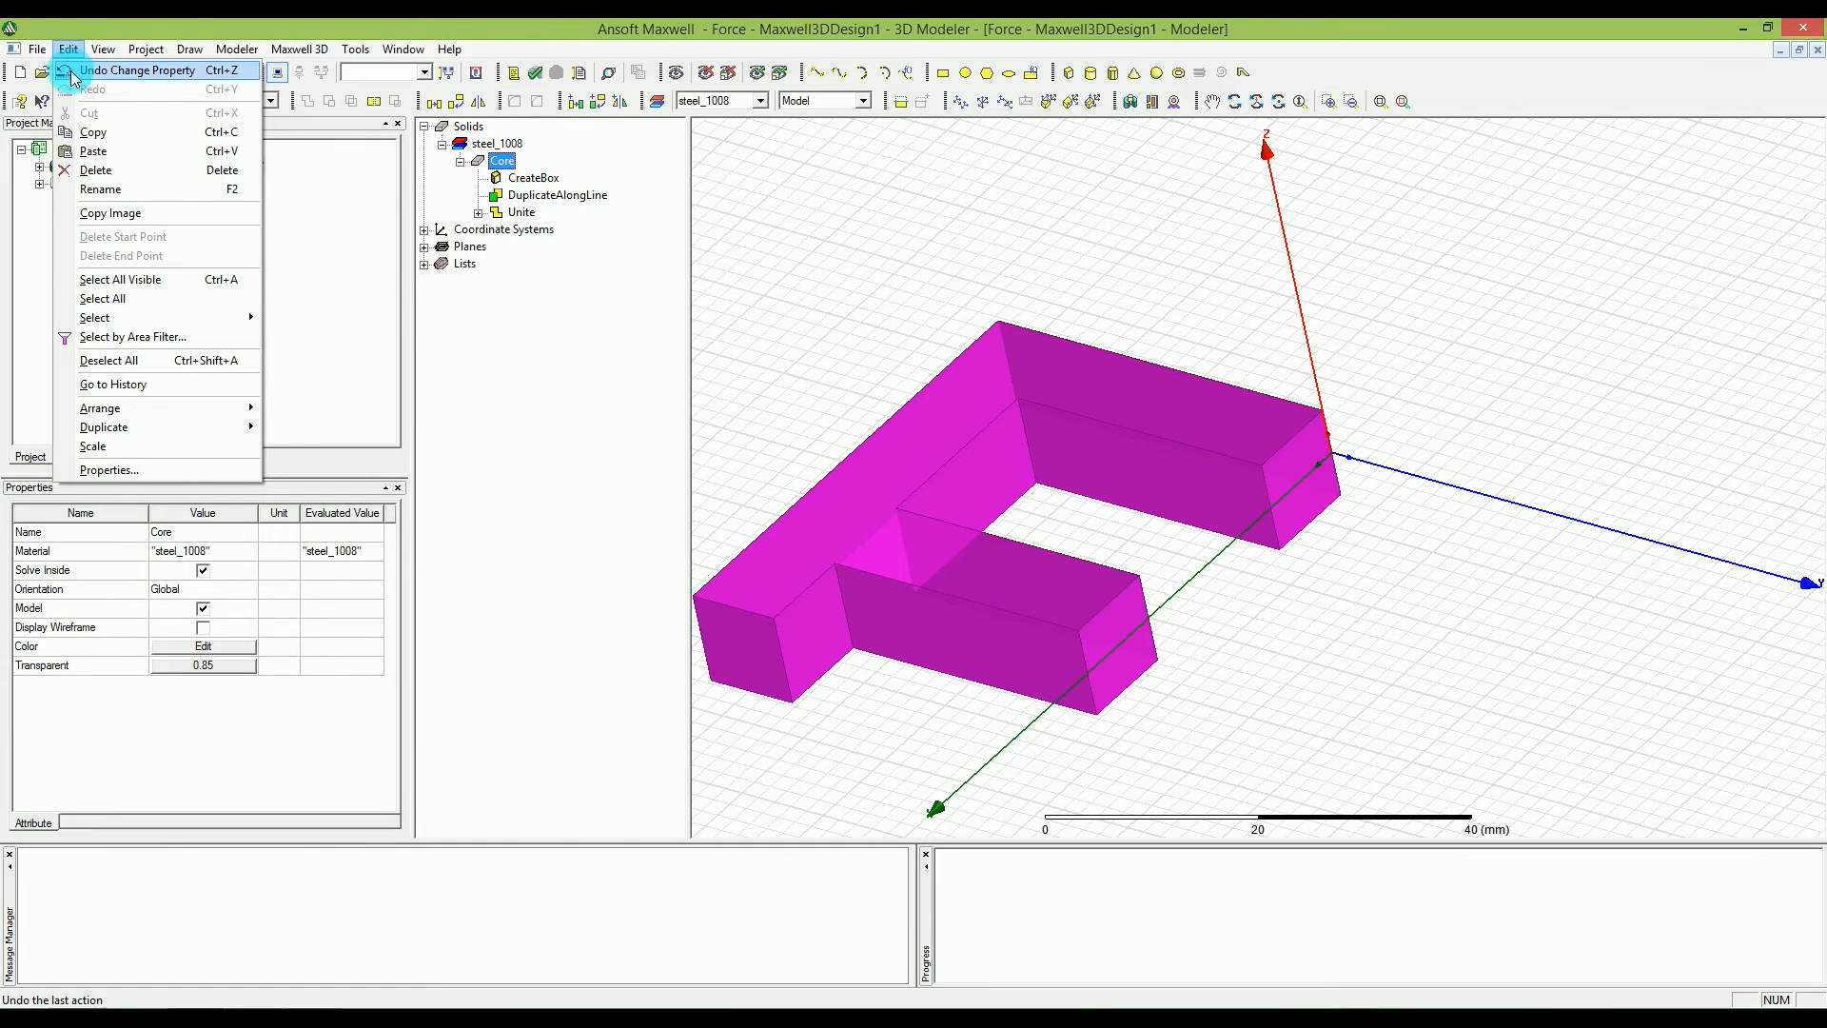
mouse_move(168, 426)
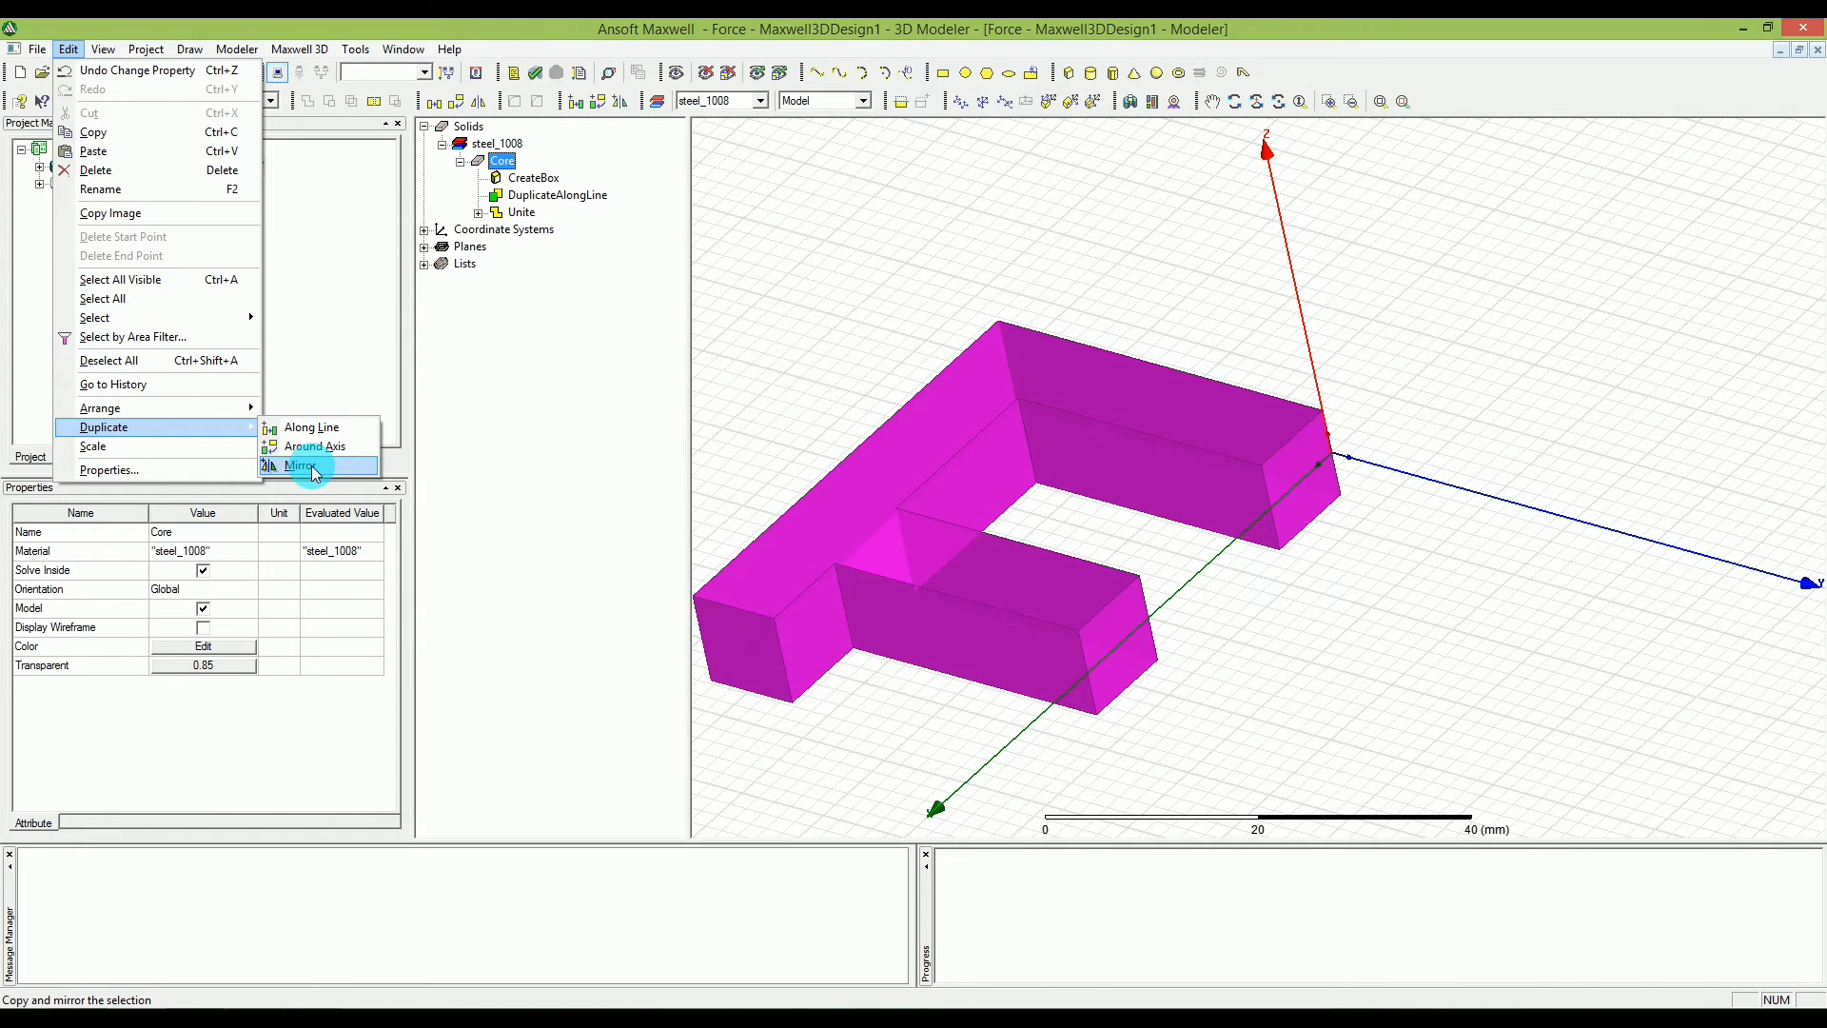
left_click(302, 465)
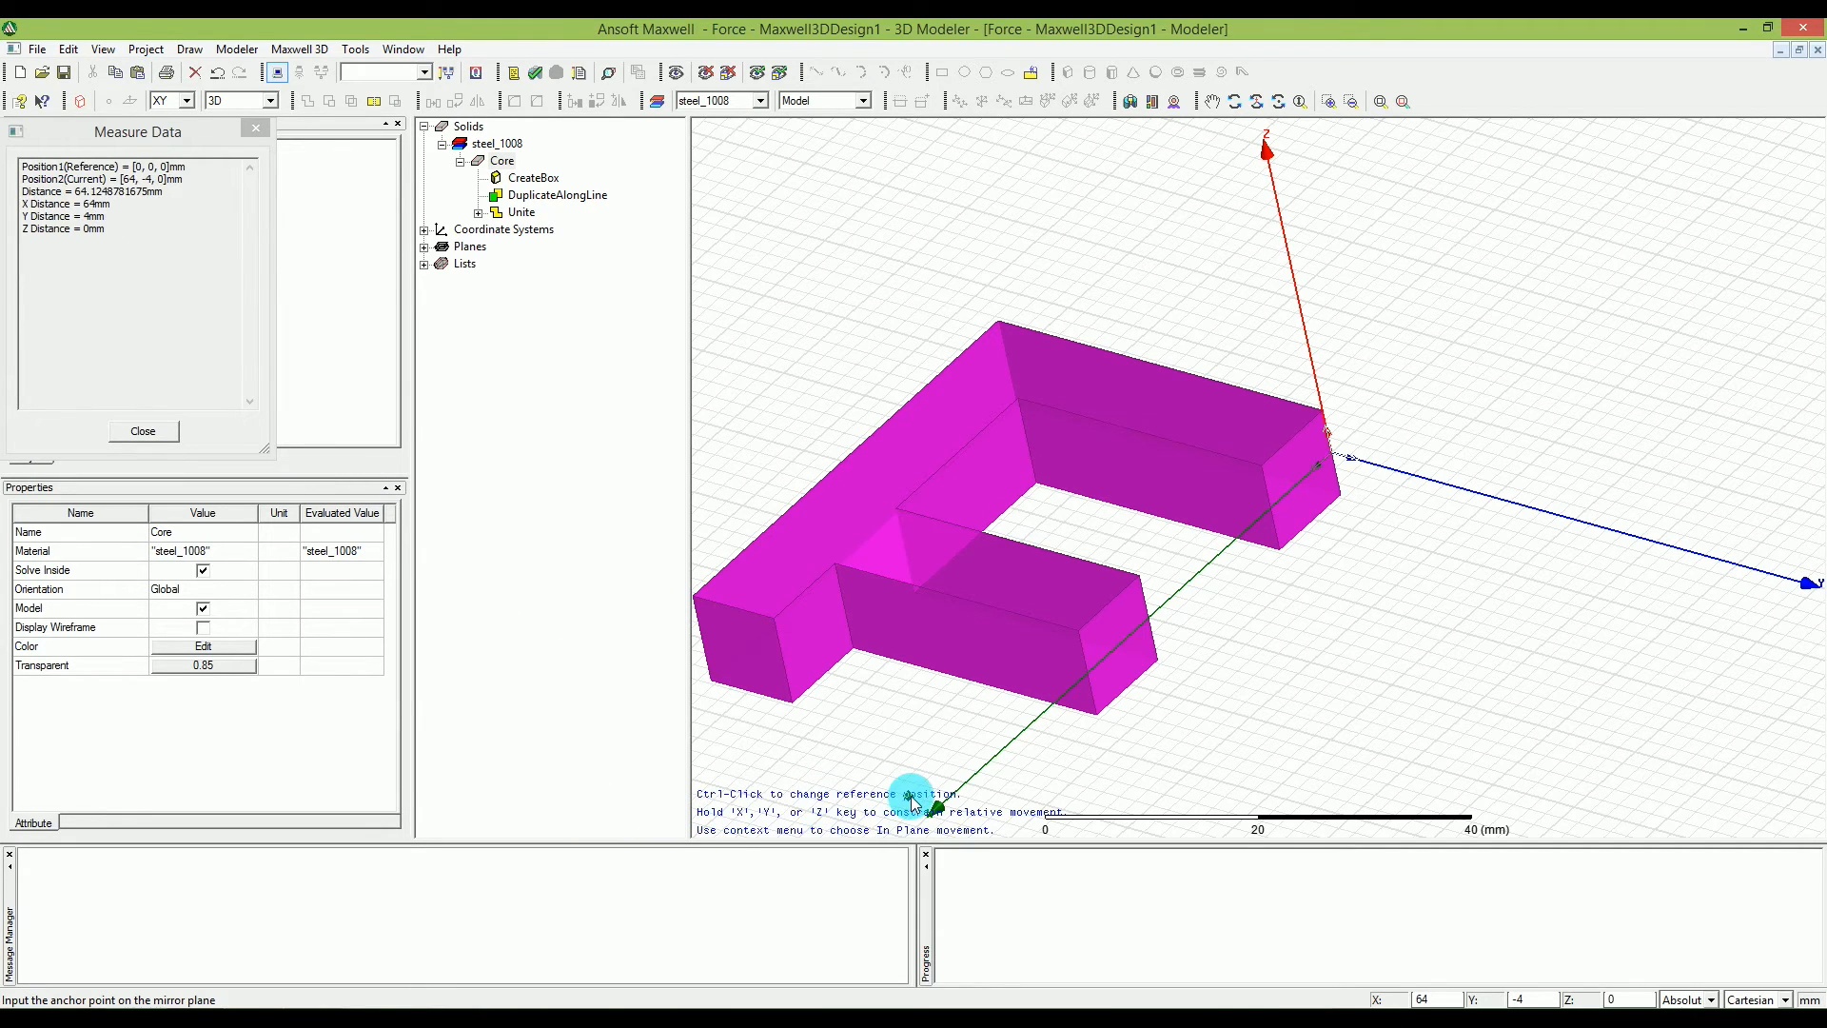
left_click(1331, 455)
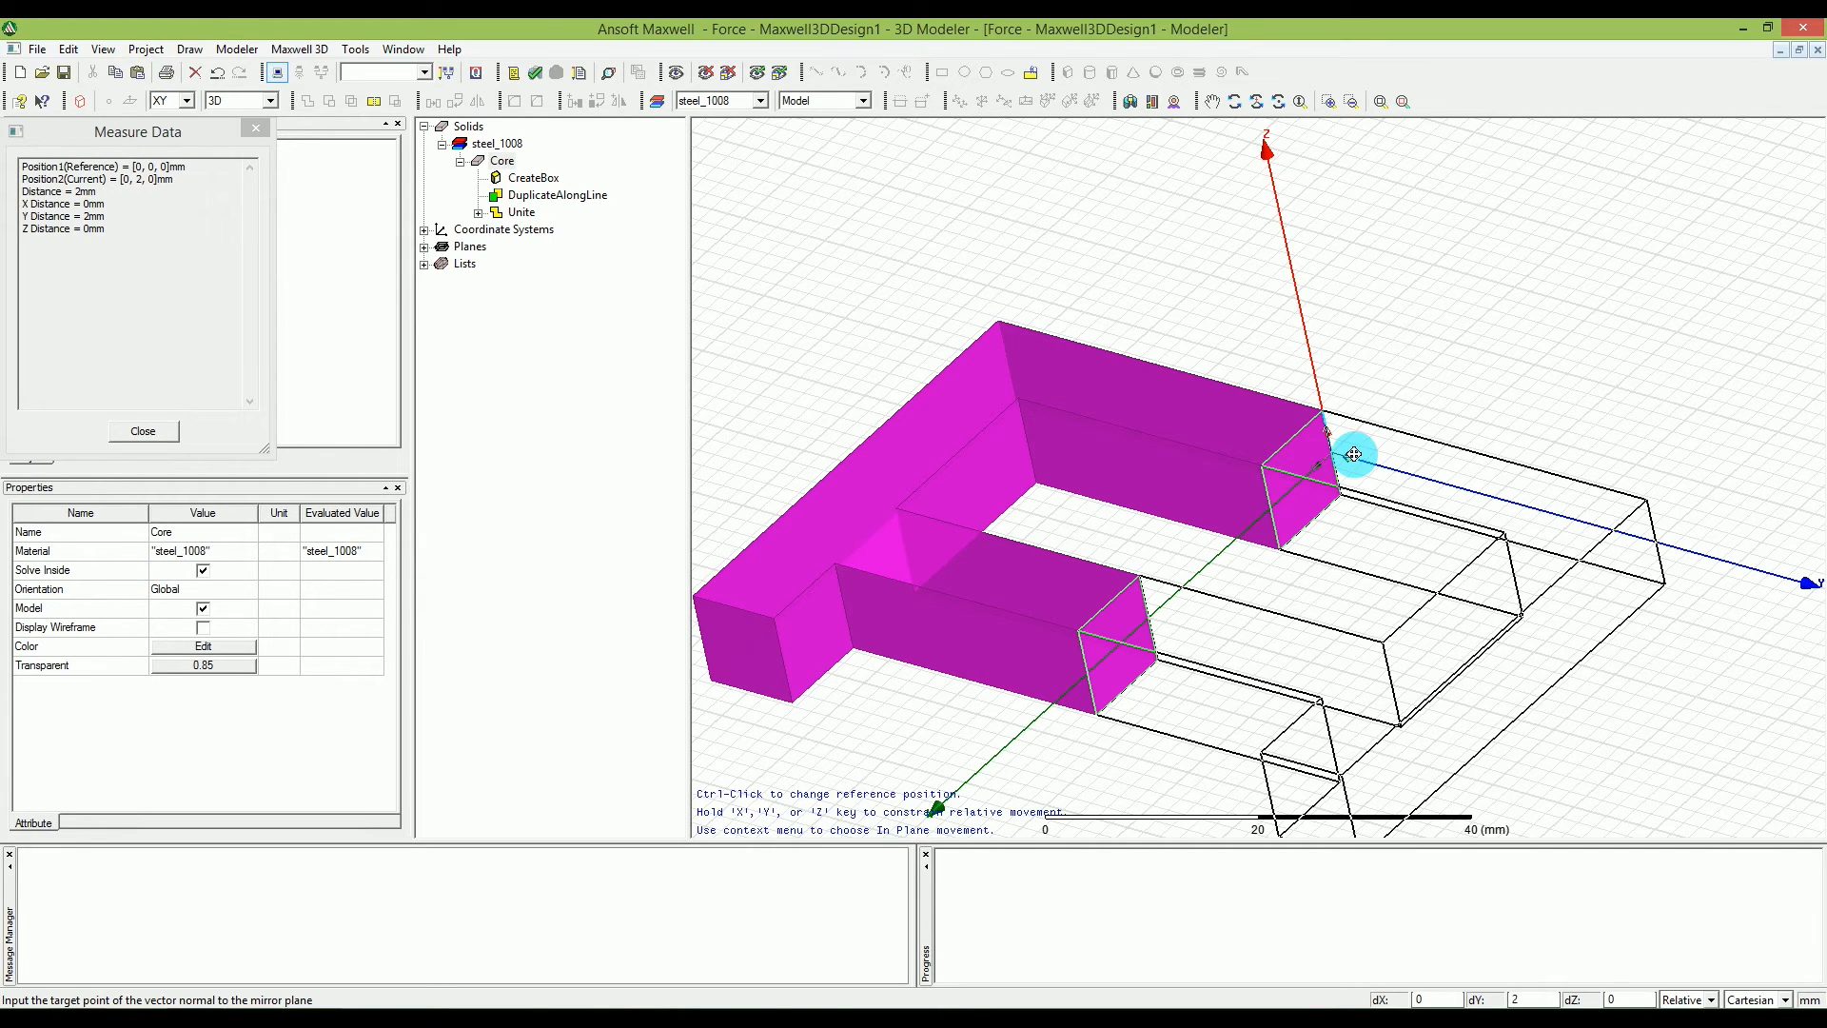
key("Tab")
key("Tab")
type("1")
key("Tab")
type("0")
left_click(1356, 455)
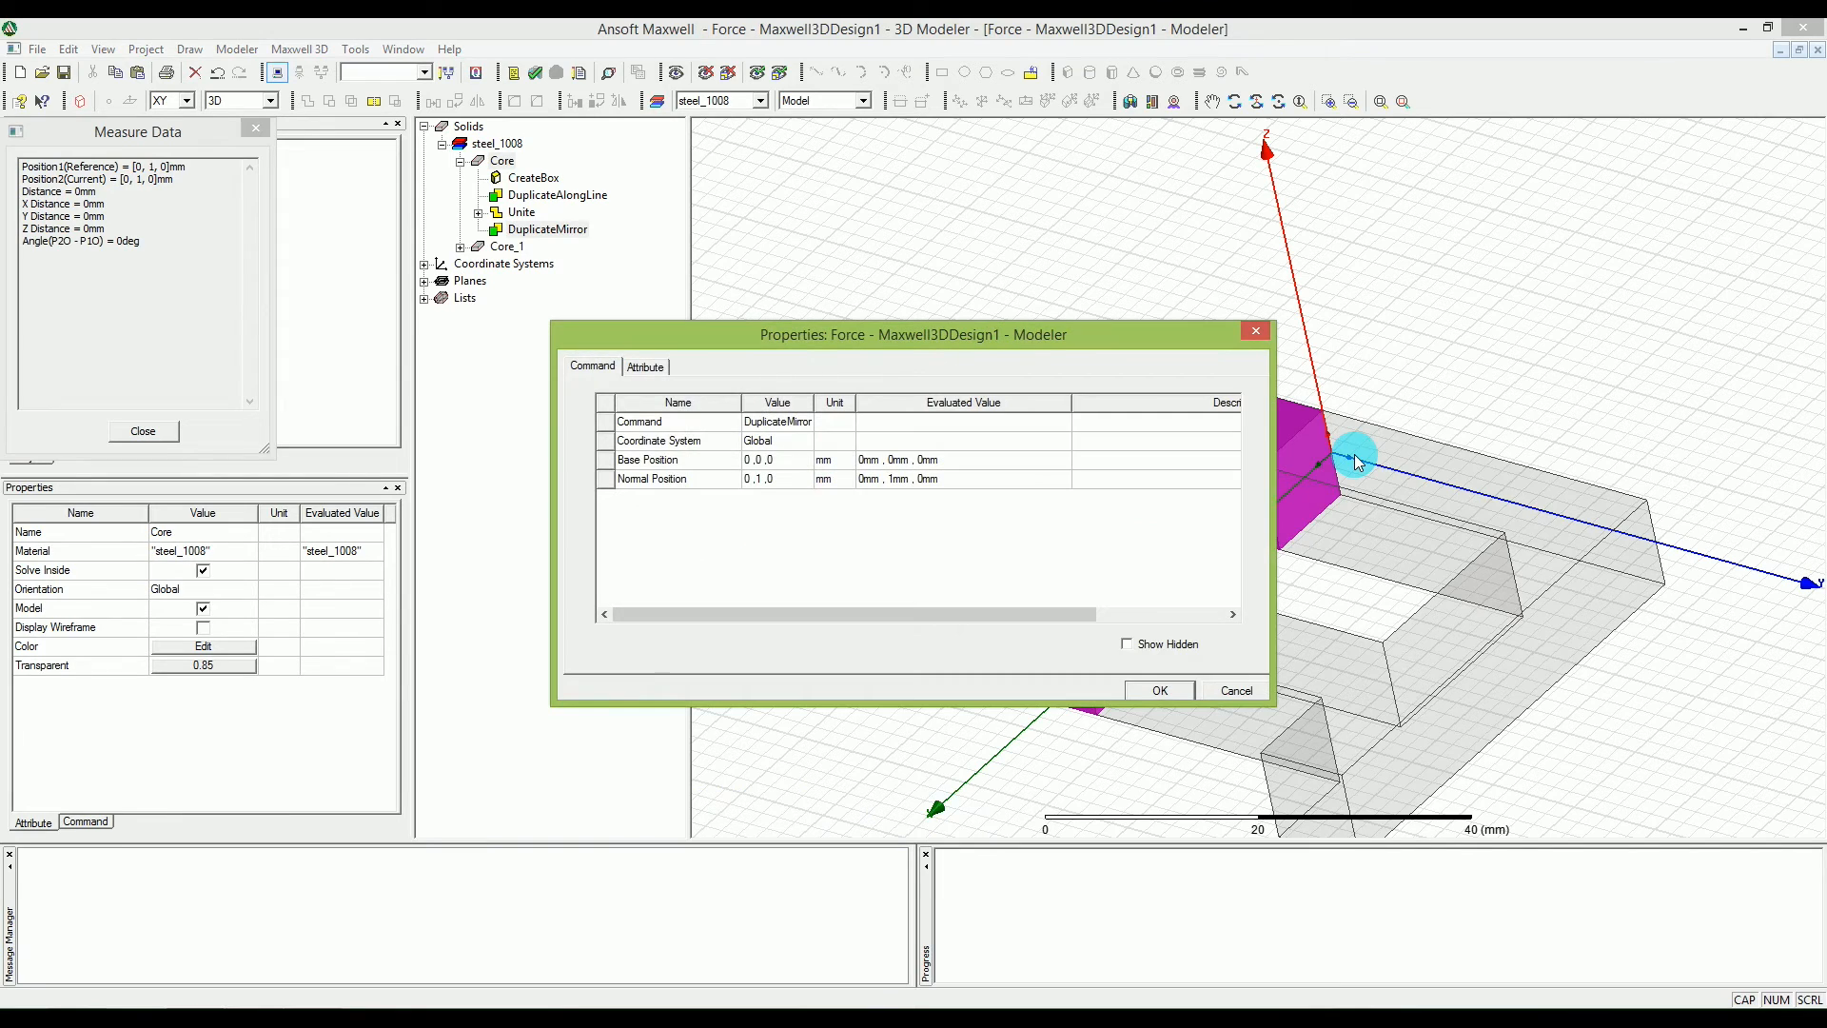
left_click(1161, 687)
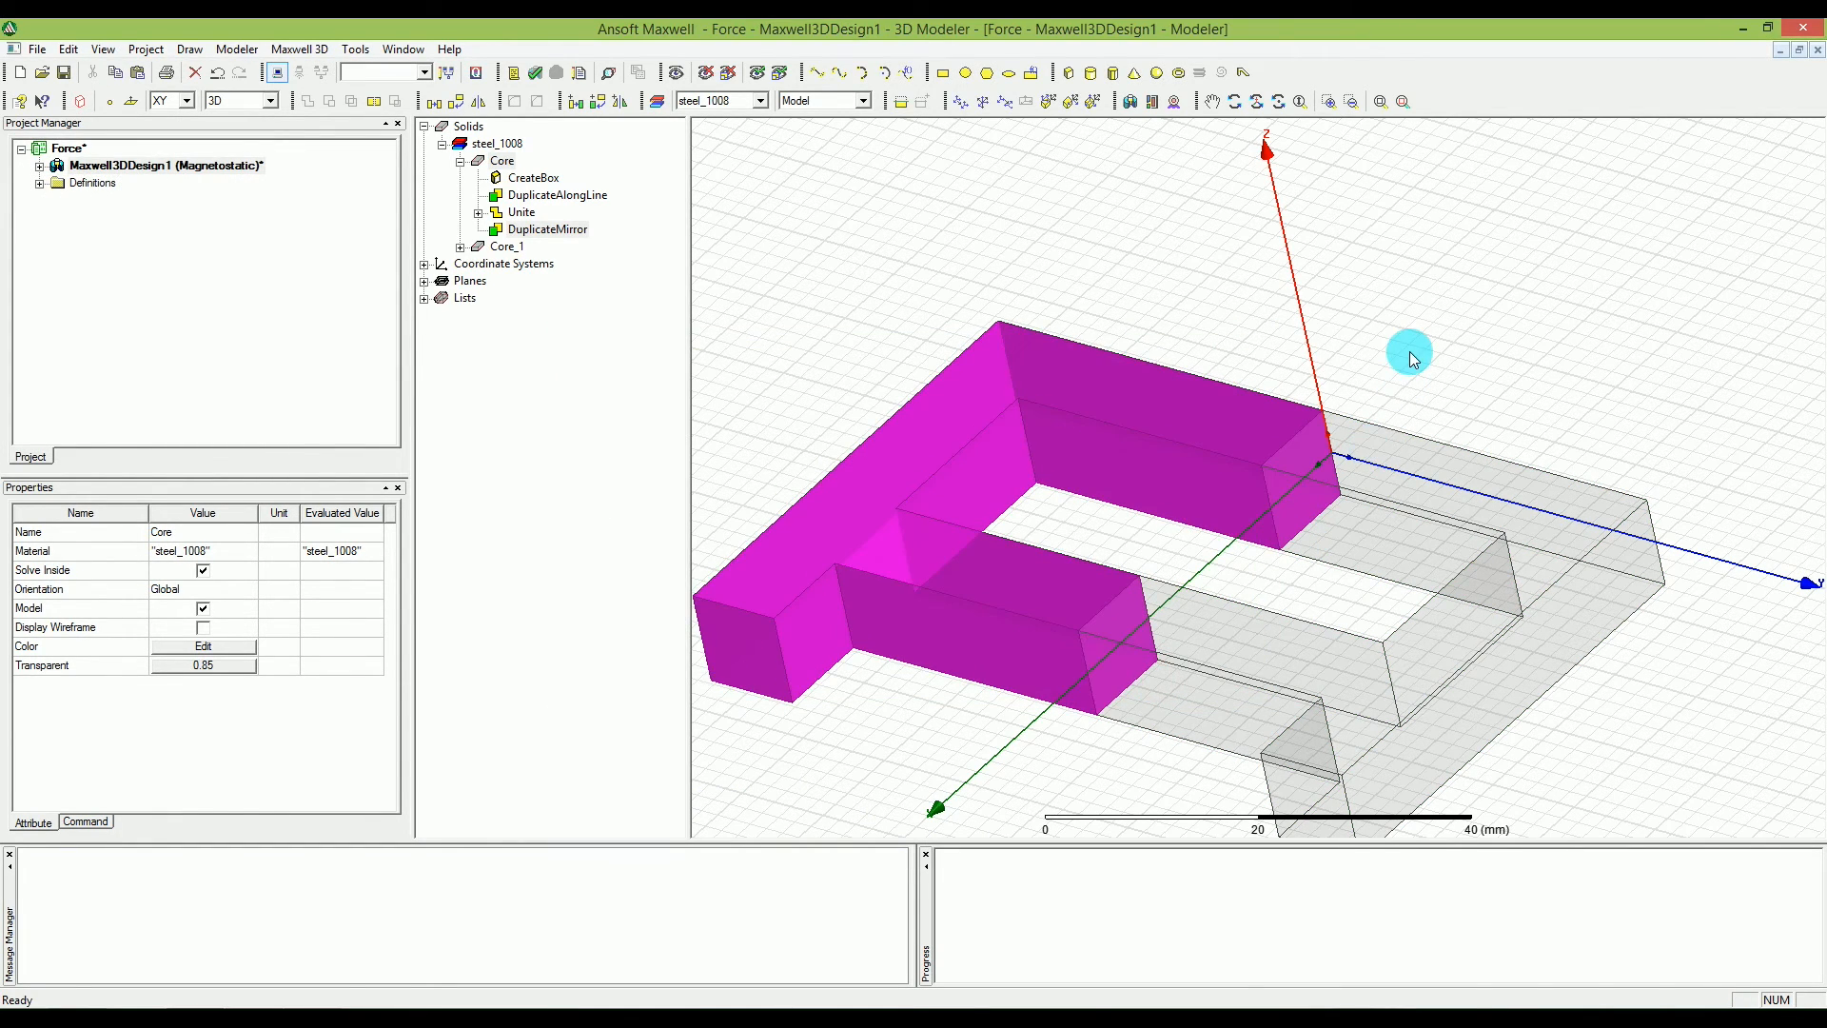
left_click(1414, 349)
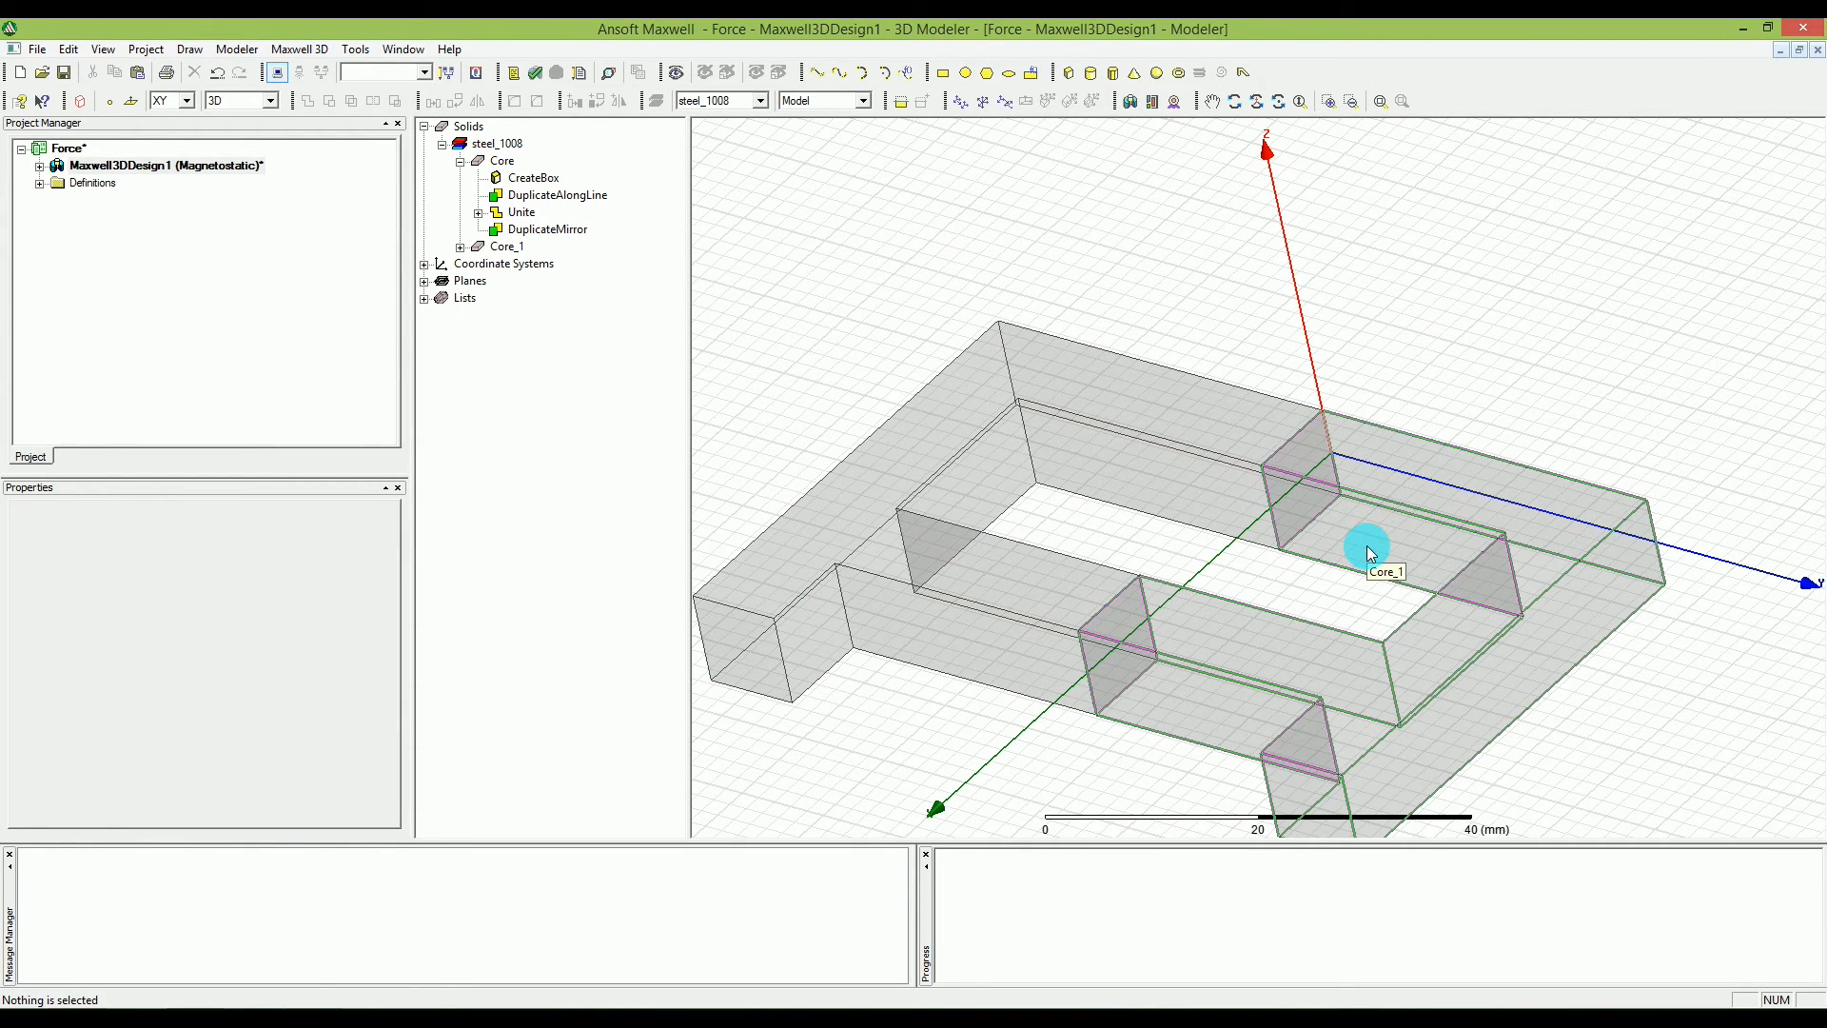
left_click(906, 200)
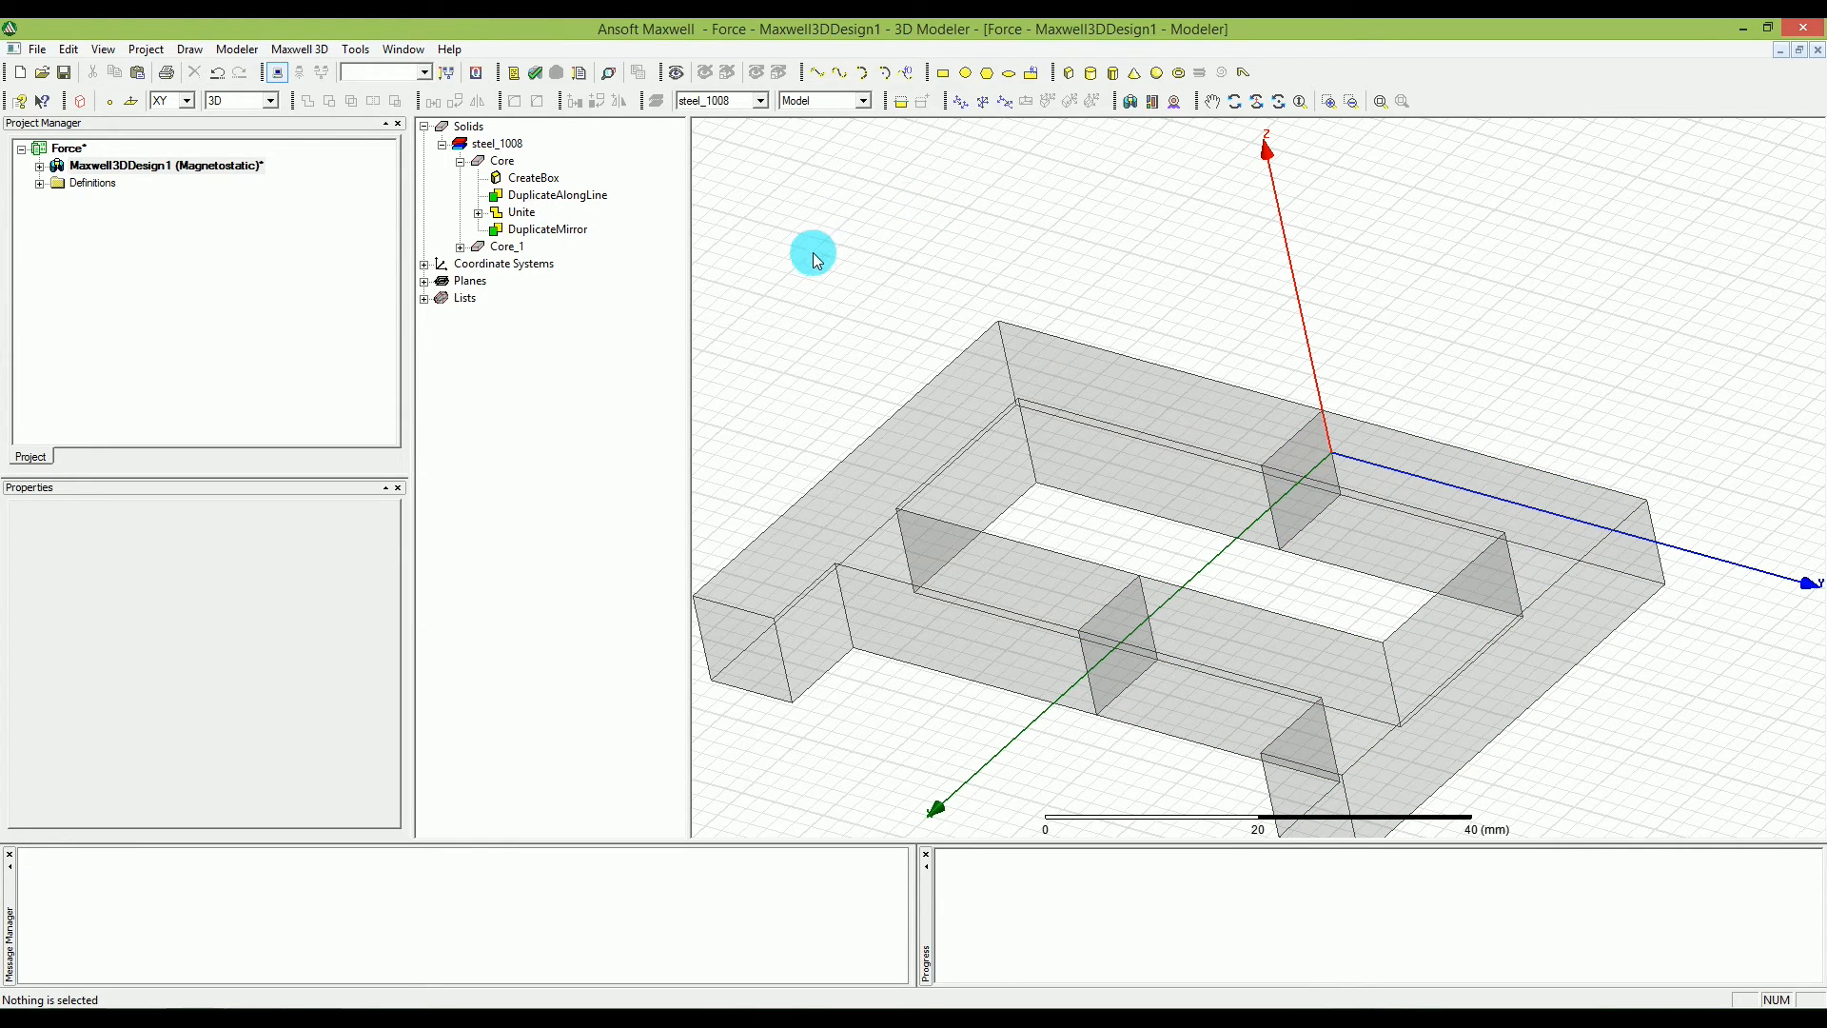
Collapse Core's operation history and unite Core with its mirrored copy into one solid.
scroll(811, 285, "down", 2)
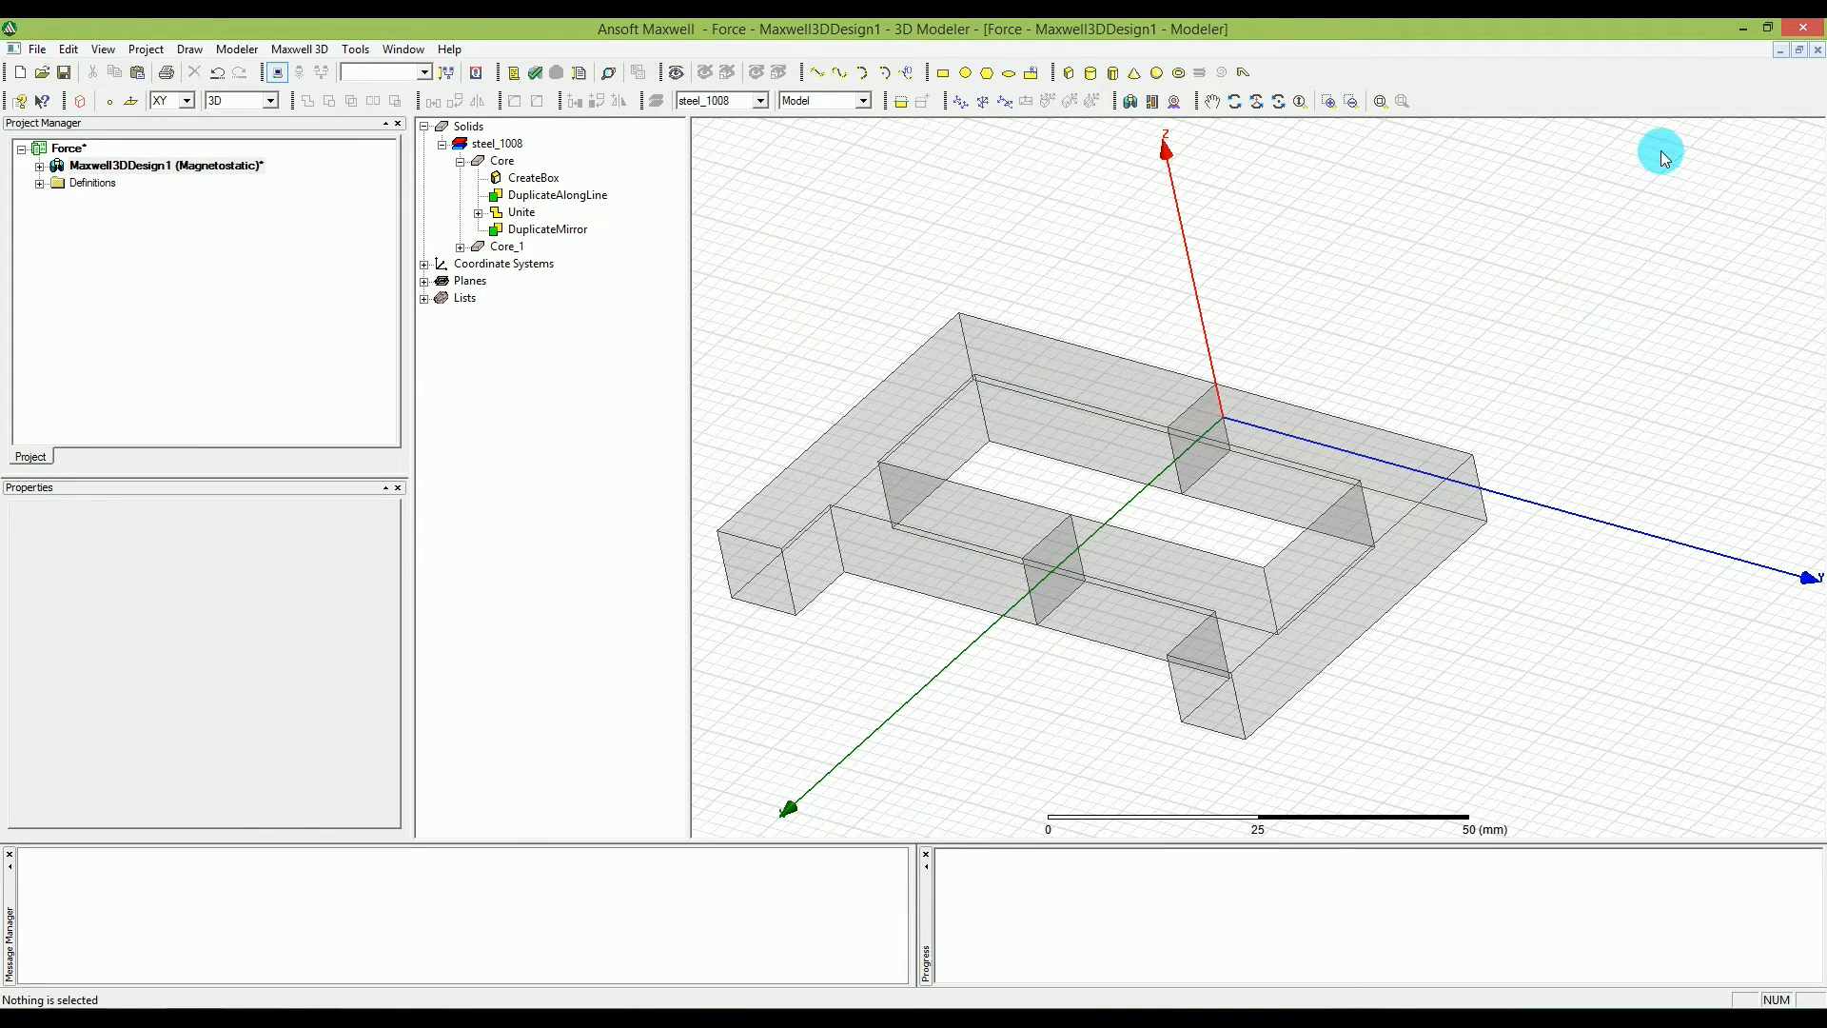
left_click(461, 161)
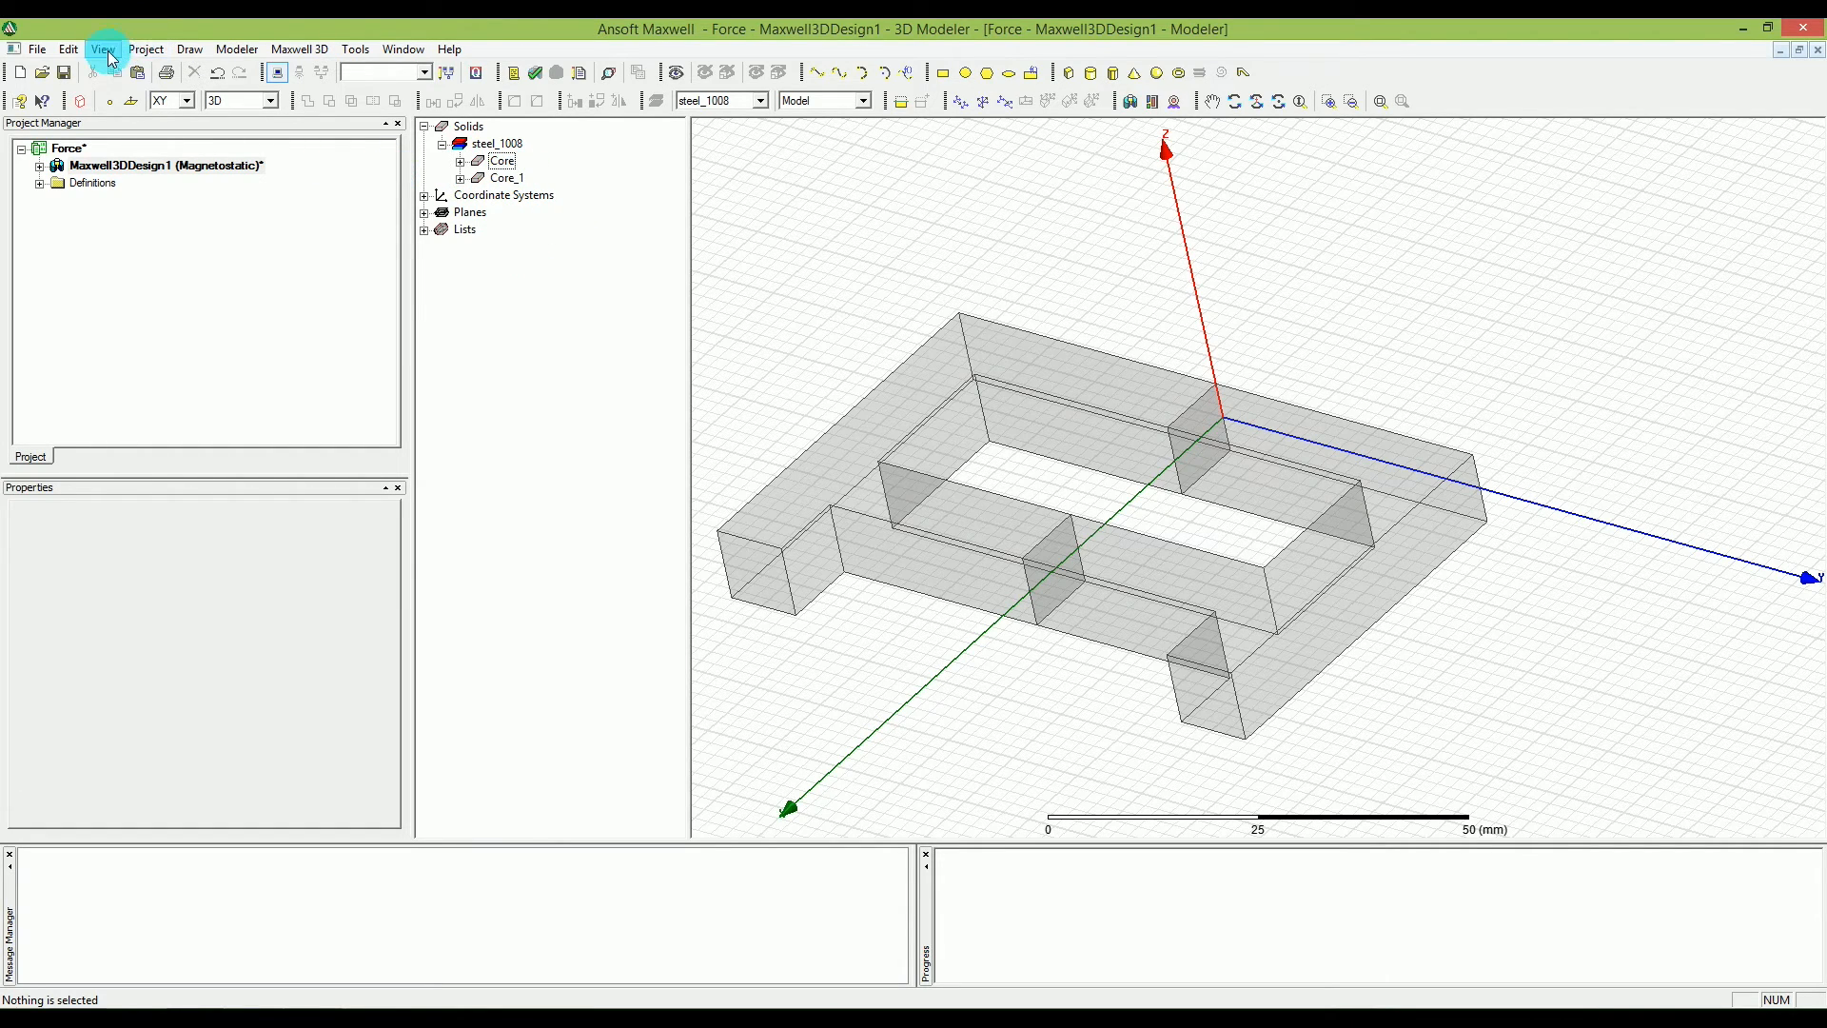
left_click(76, 53)
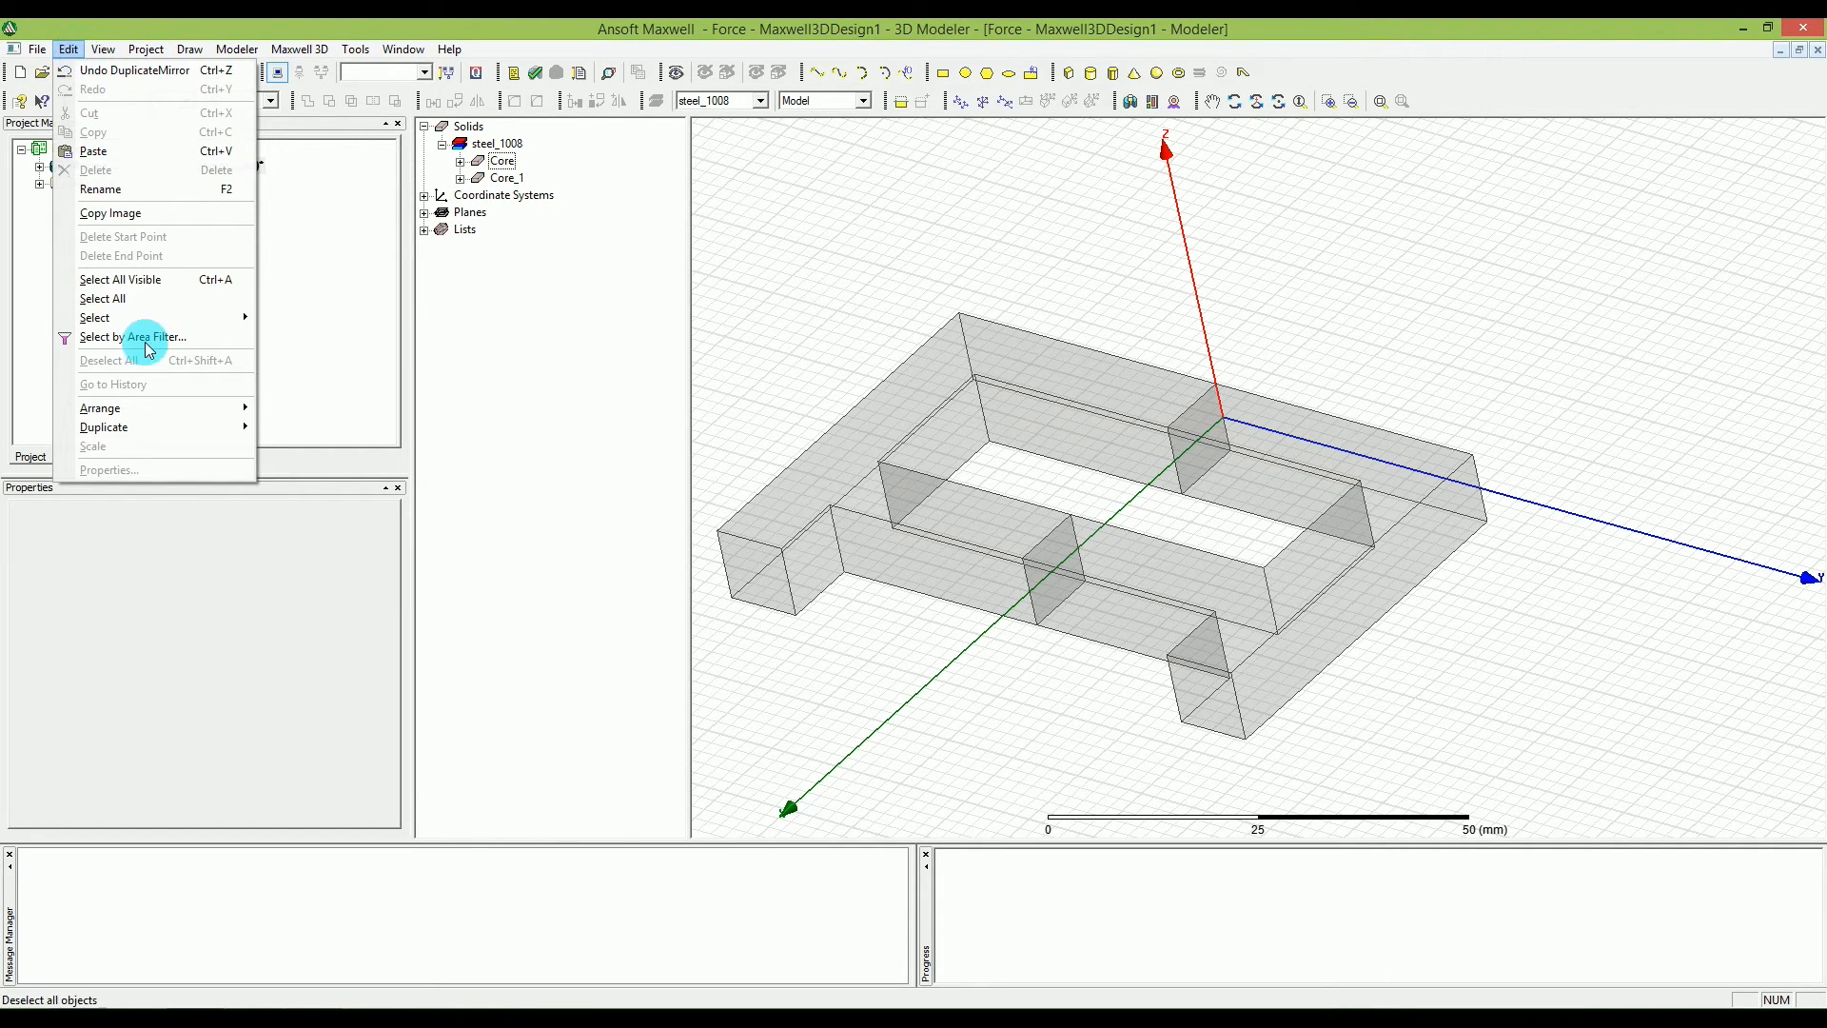
left_click(143, 299)
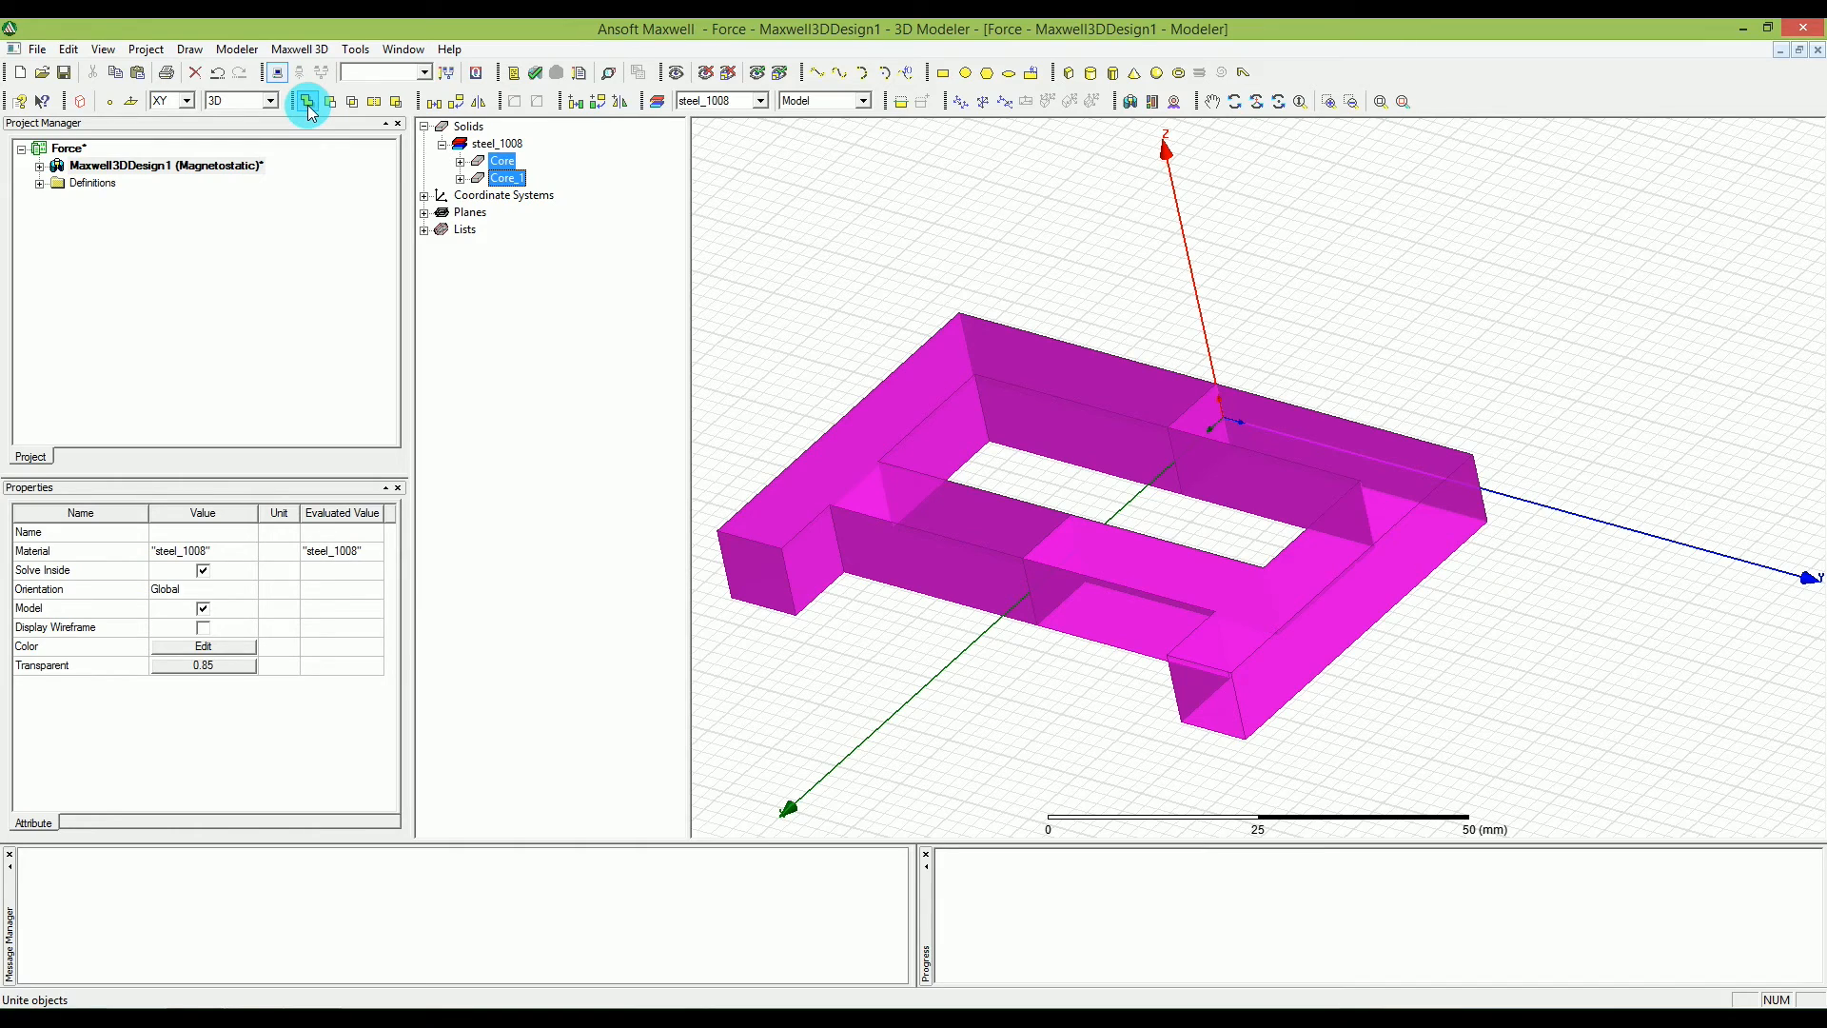
left_click(69, 49)
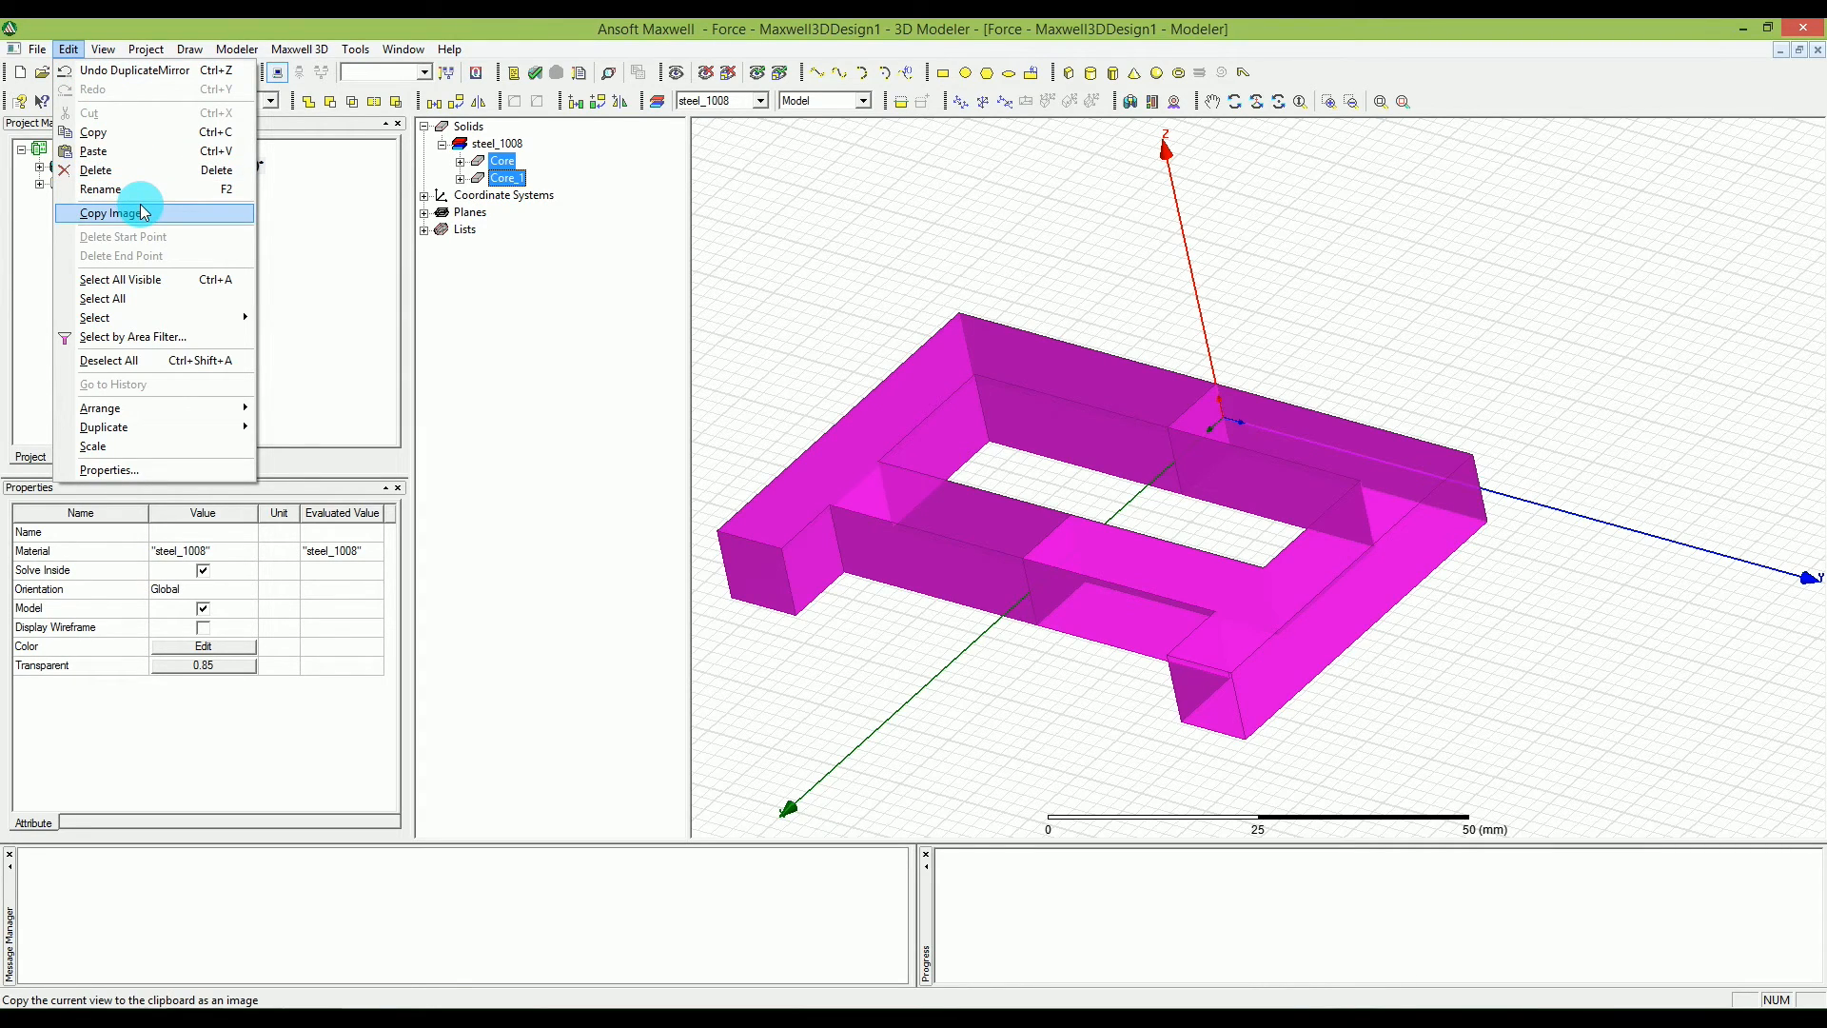
mouse_move(112, 55)
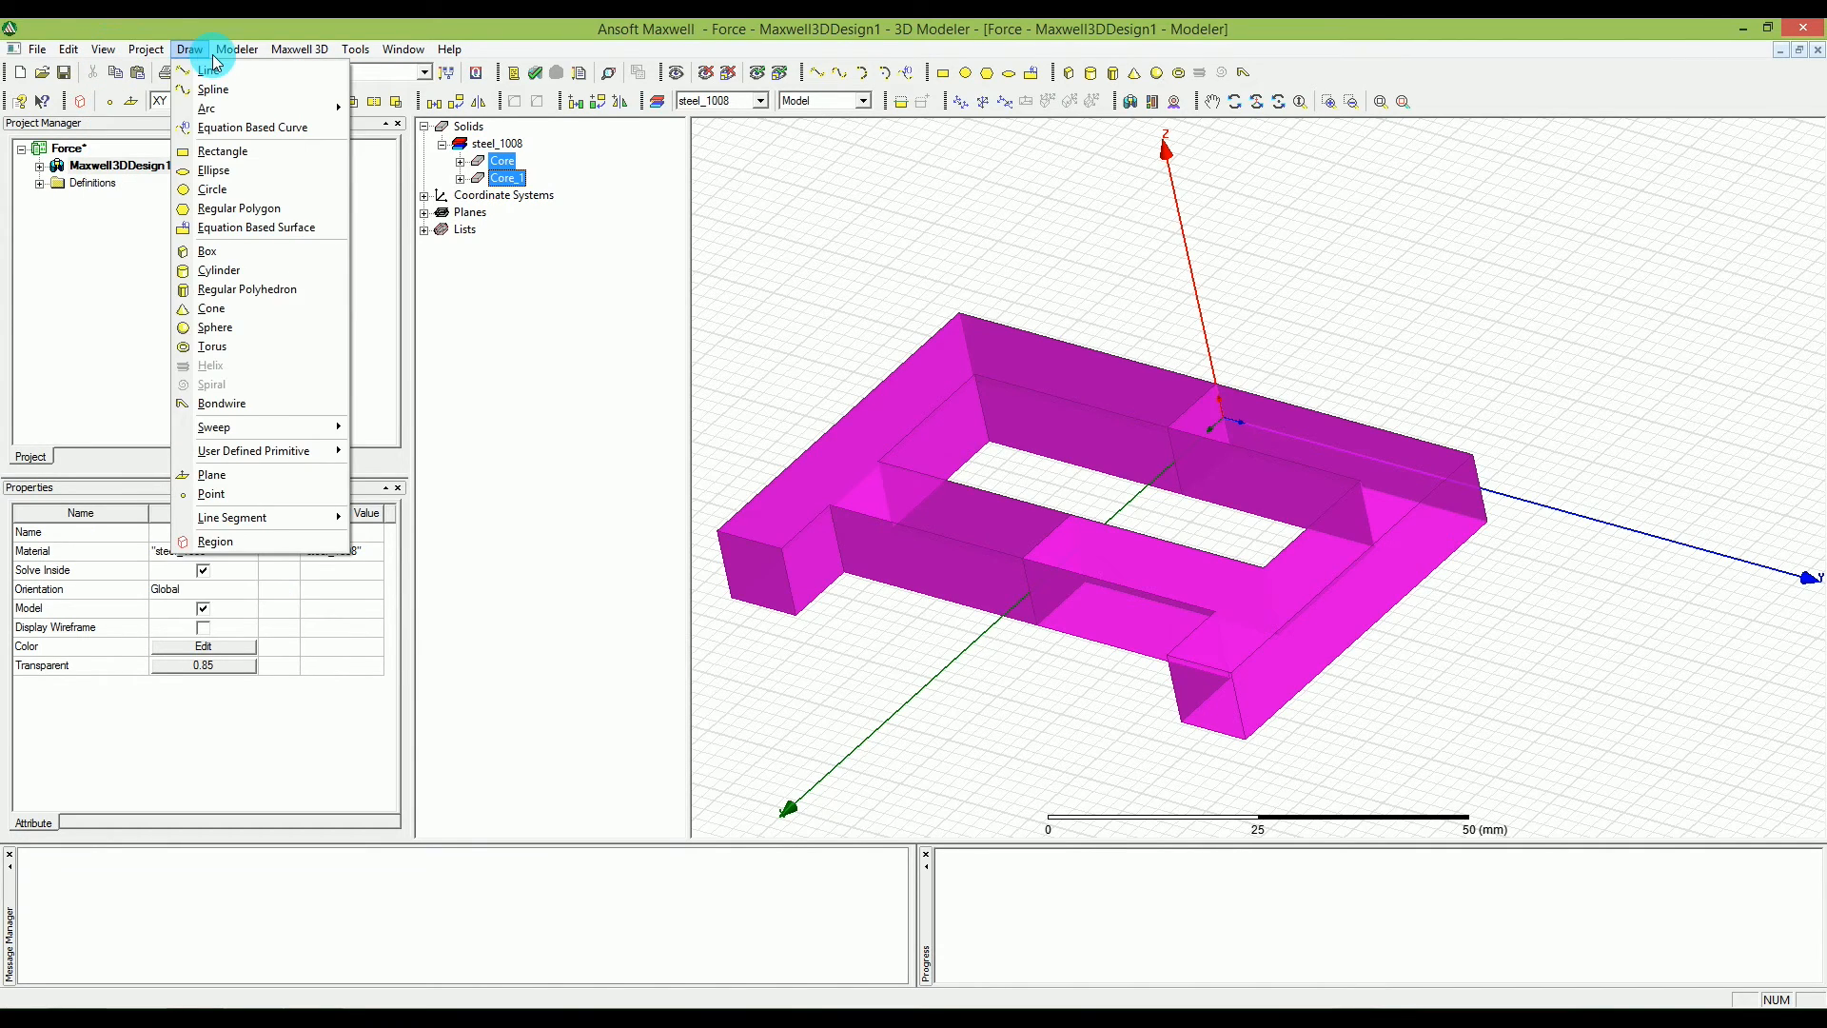
mouse_move(238, 54)
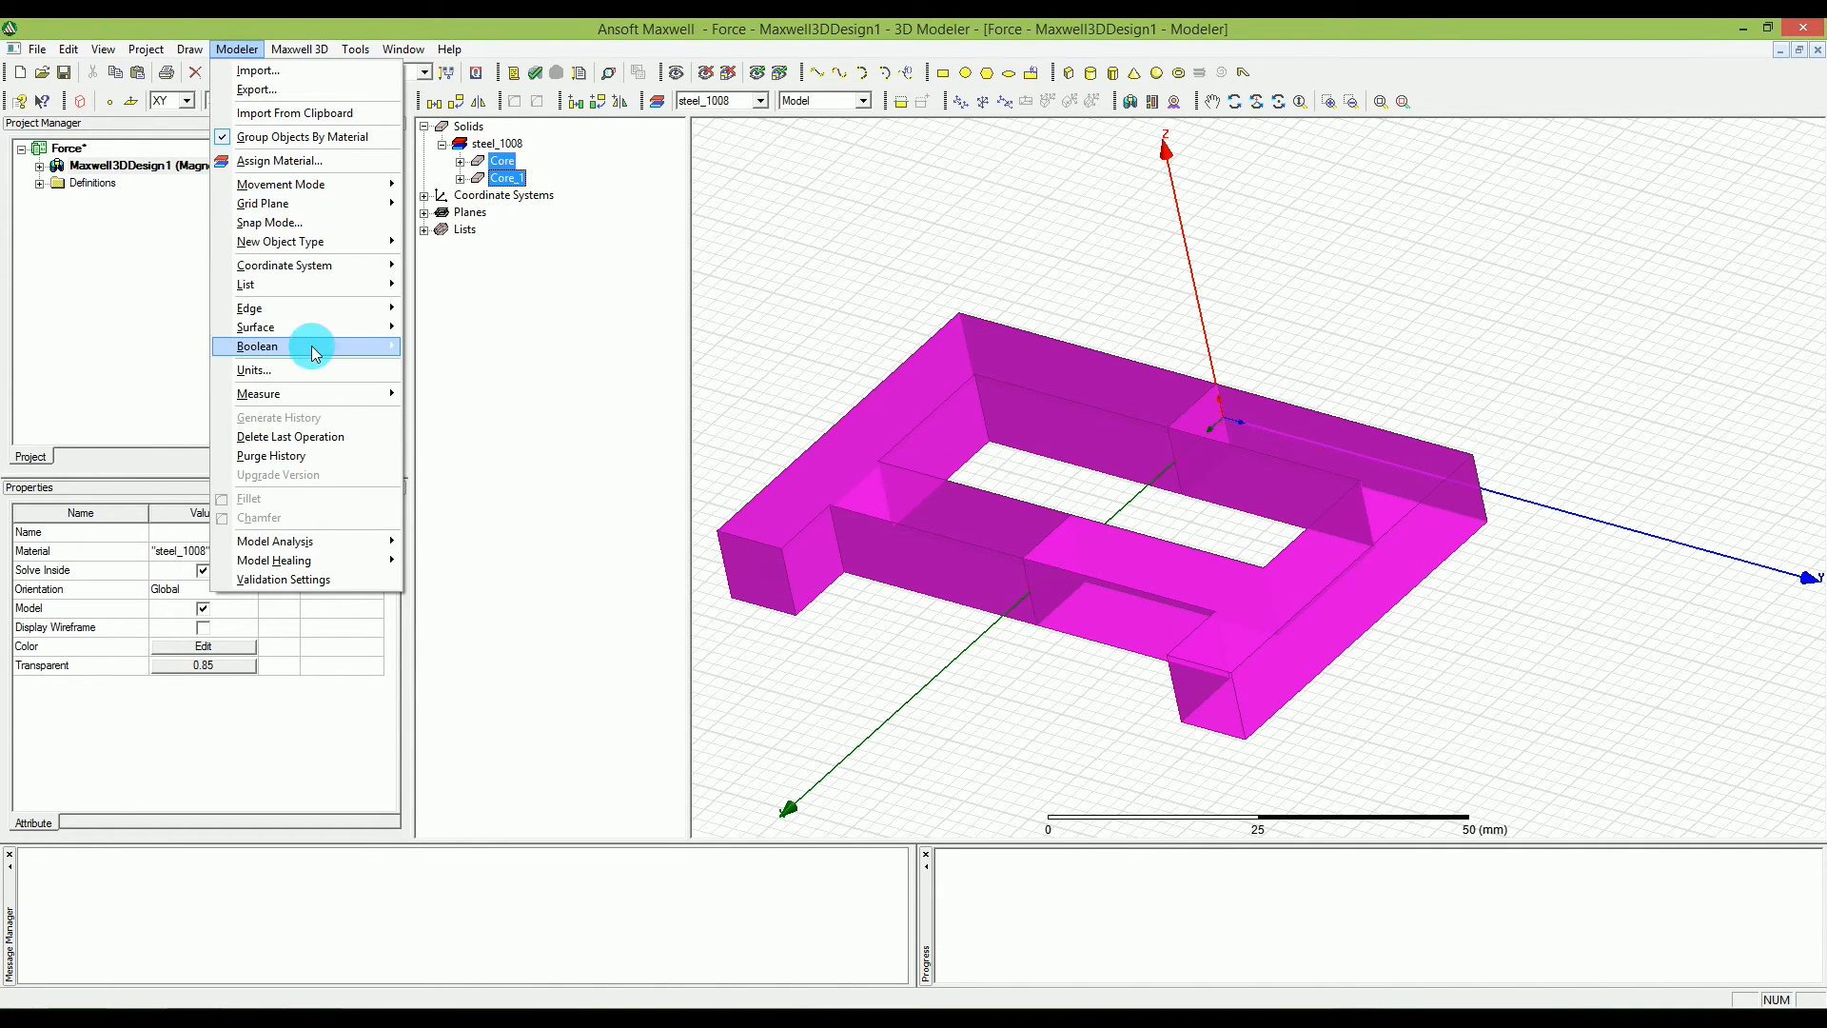
mouse_move(311, 346)
left_click(428, 345)
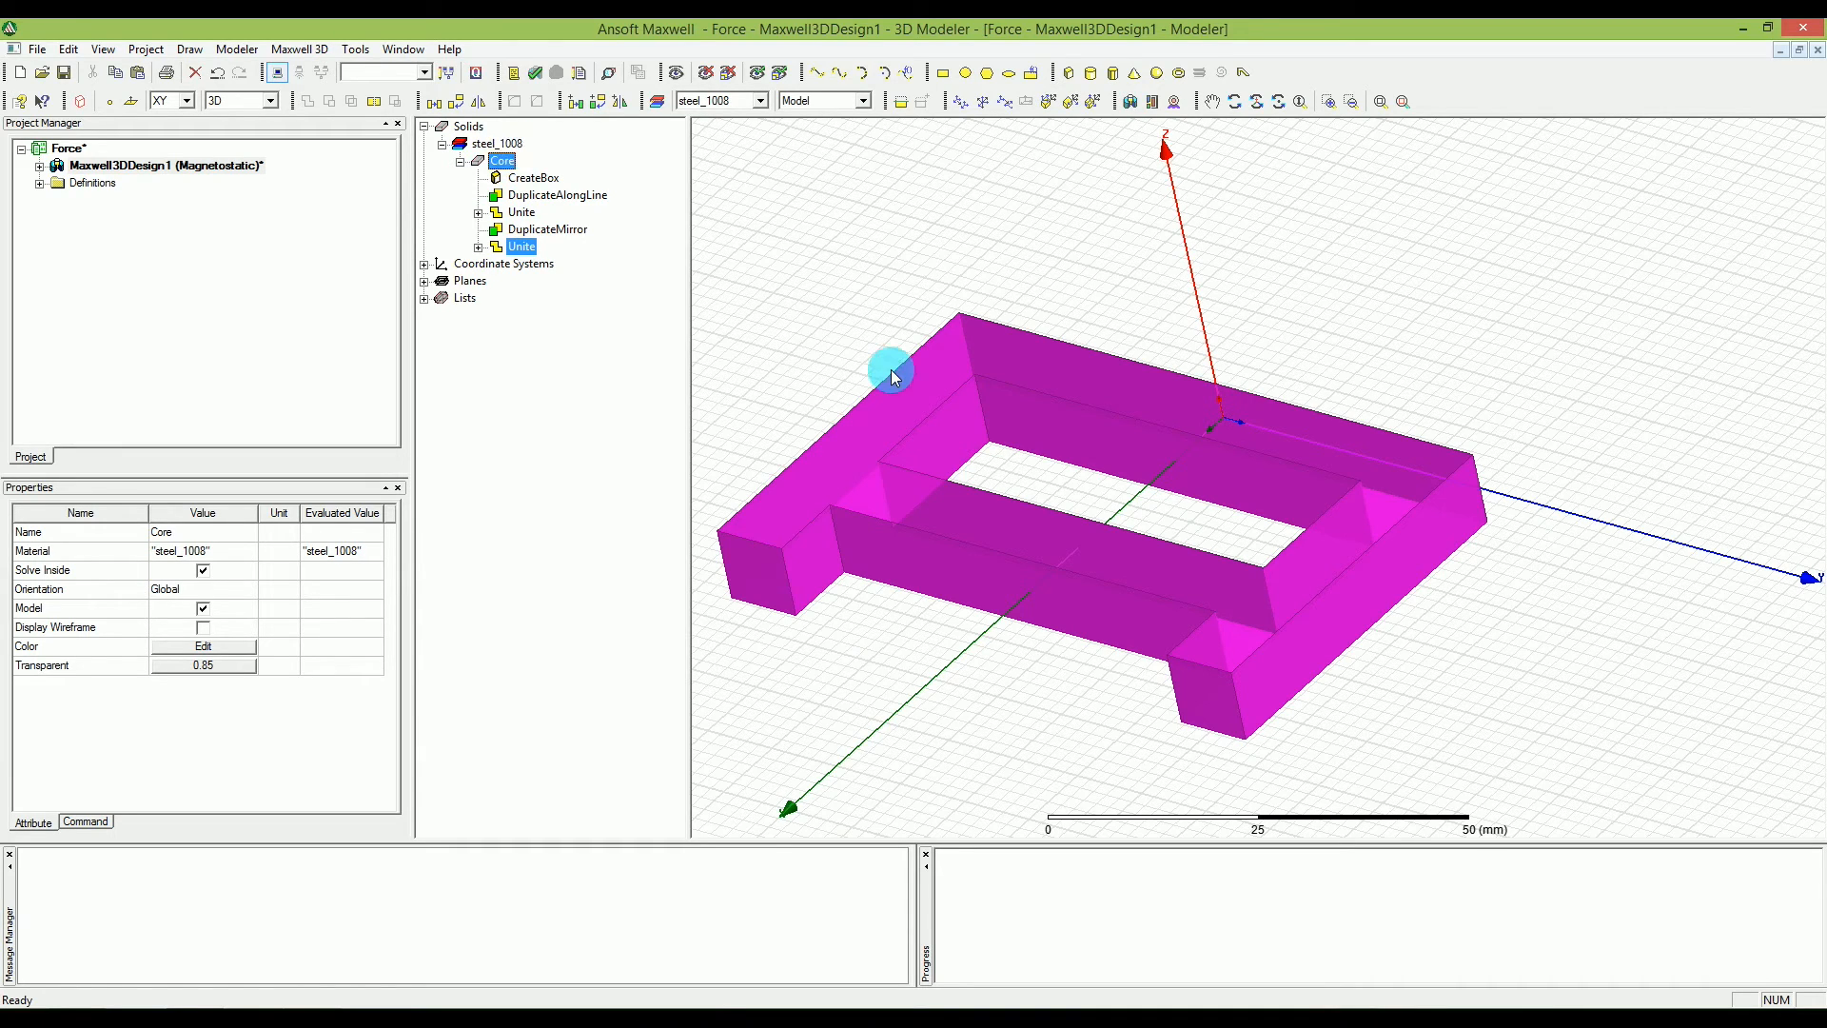
left_click(1490, 568)
left_click(1490, 564)
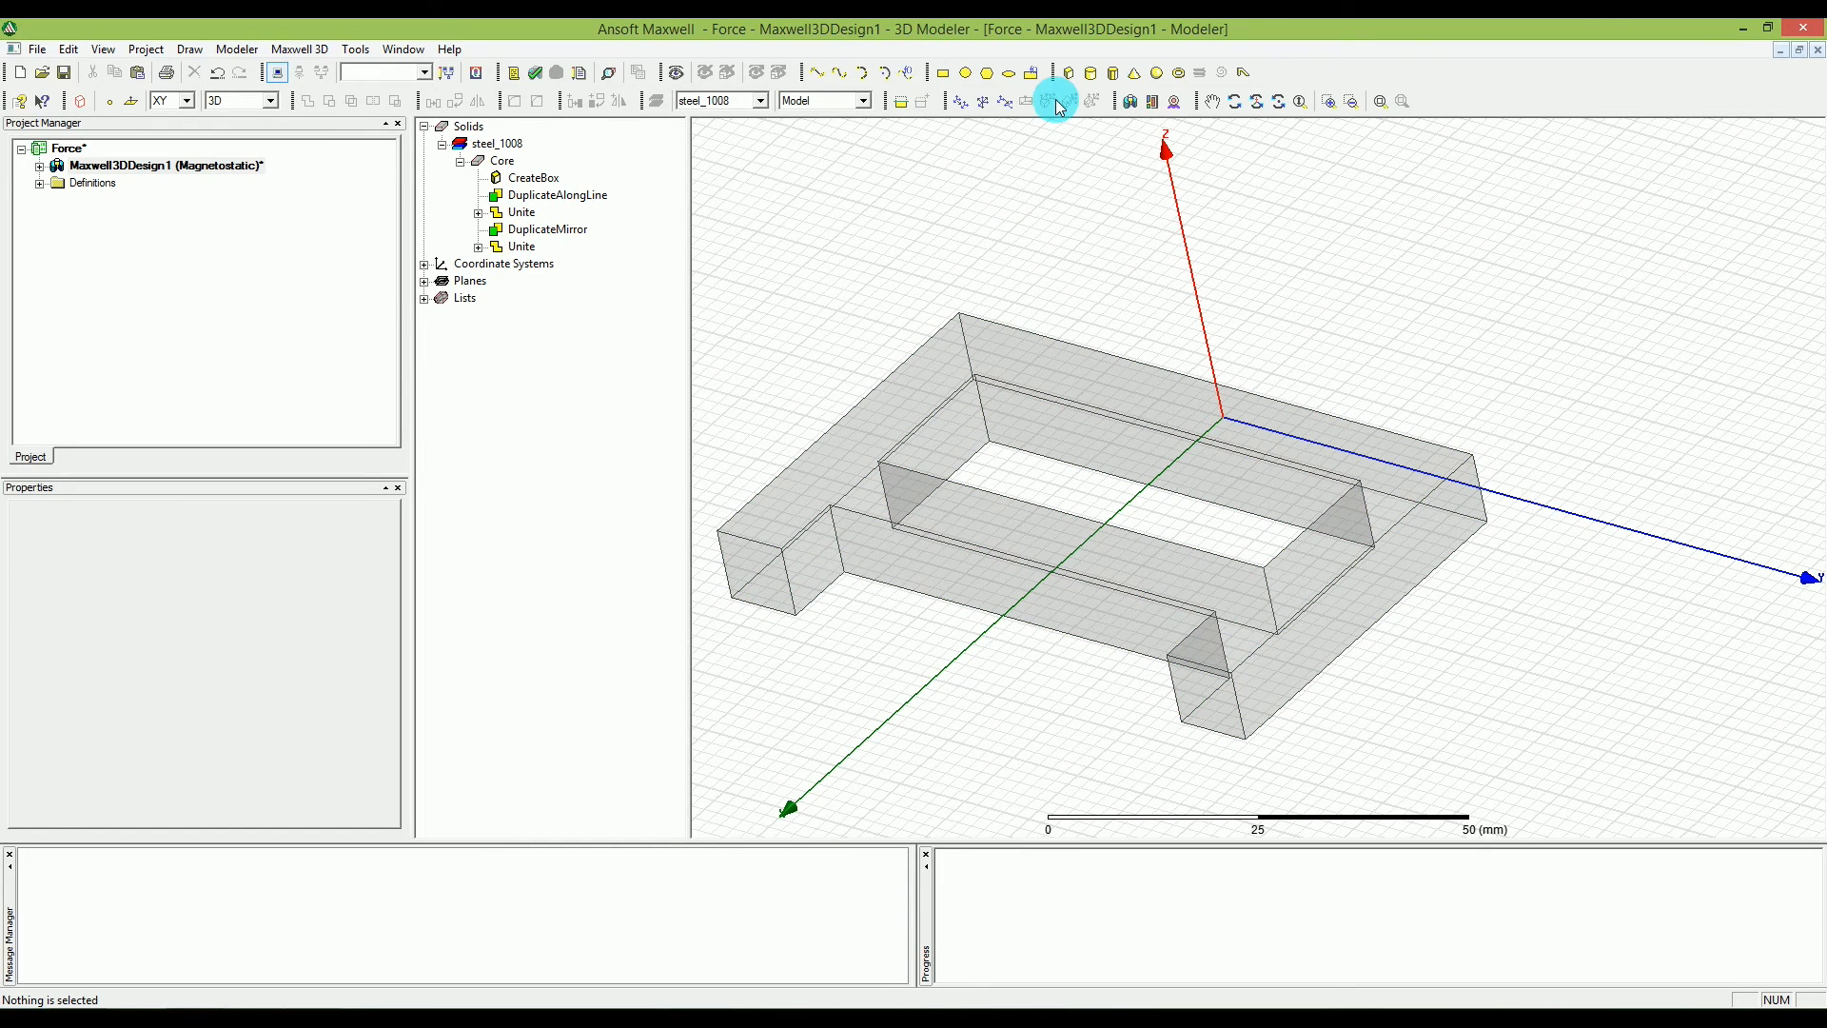
Start a new box in front of the core's open ends with its corner at 51, -40, -5 mm.
left_click(1111, 76)
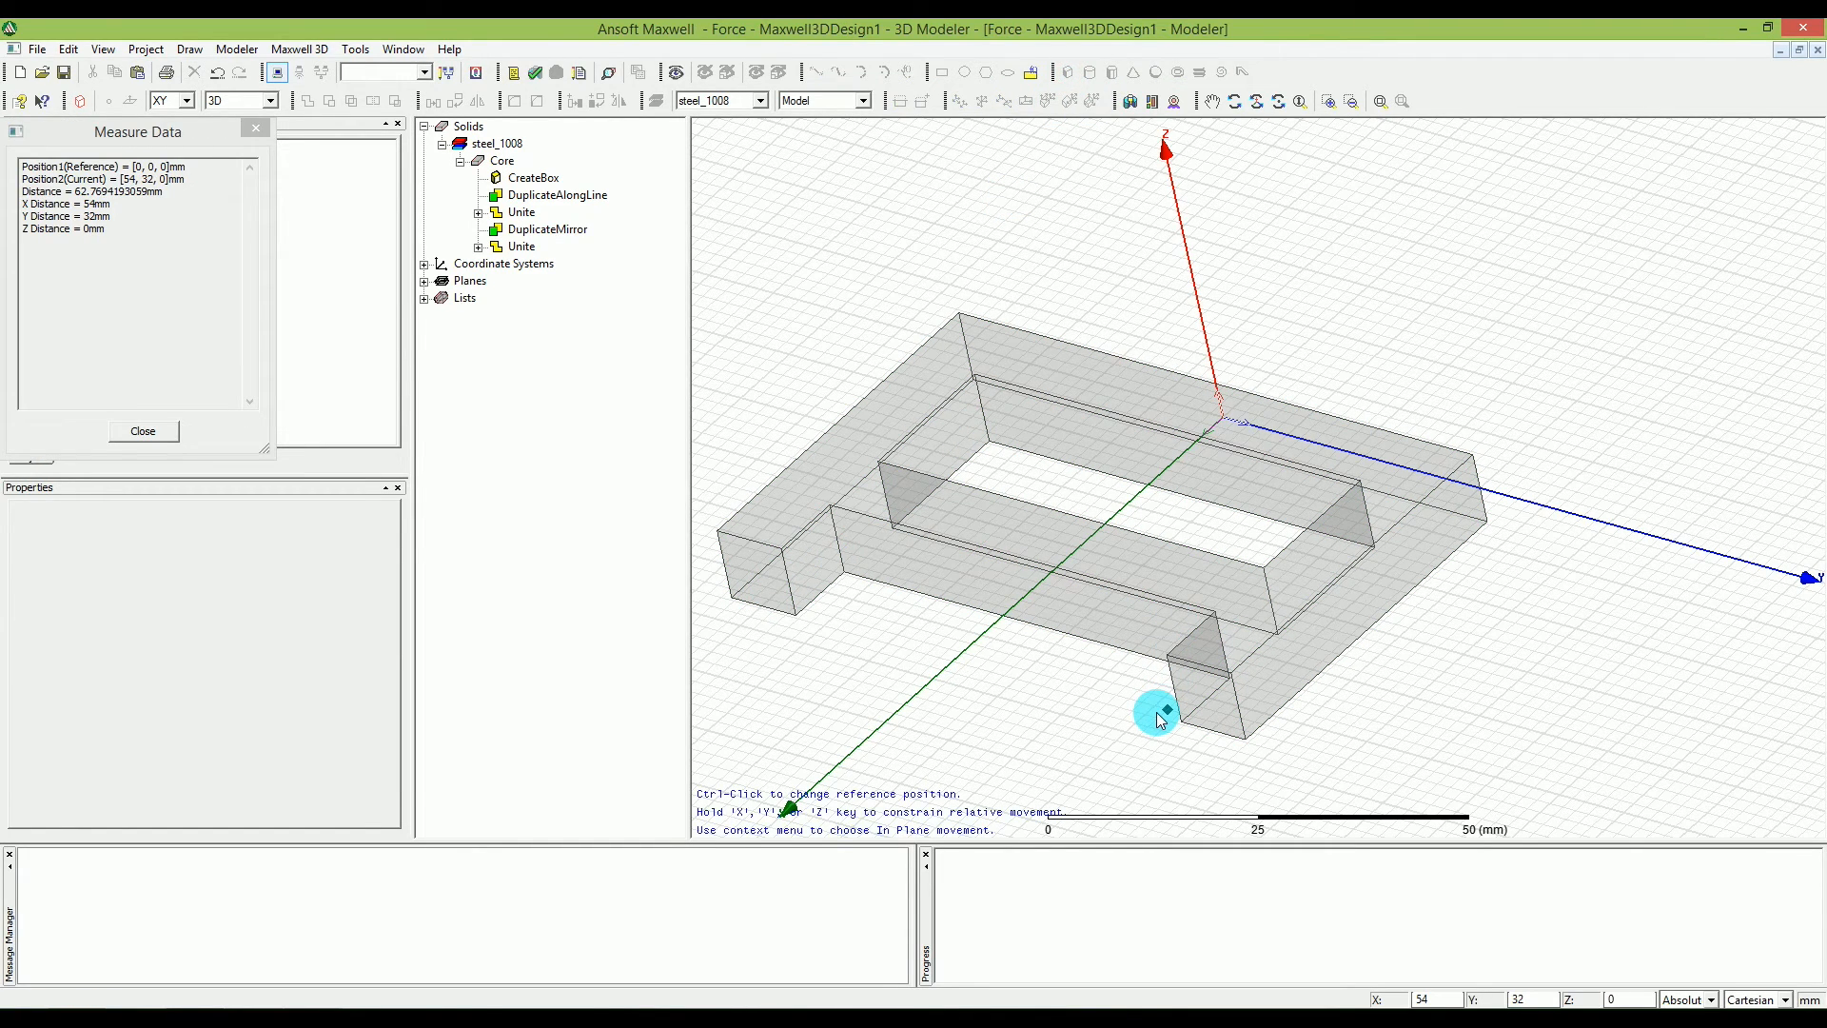
key("Tab")
type("1")
key("BackSpace")
type("51")
key("Tab")
type("-40")
key("Tab")
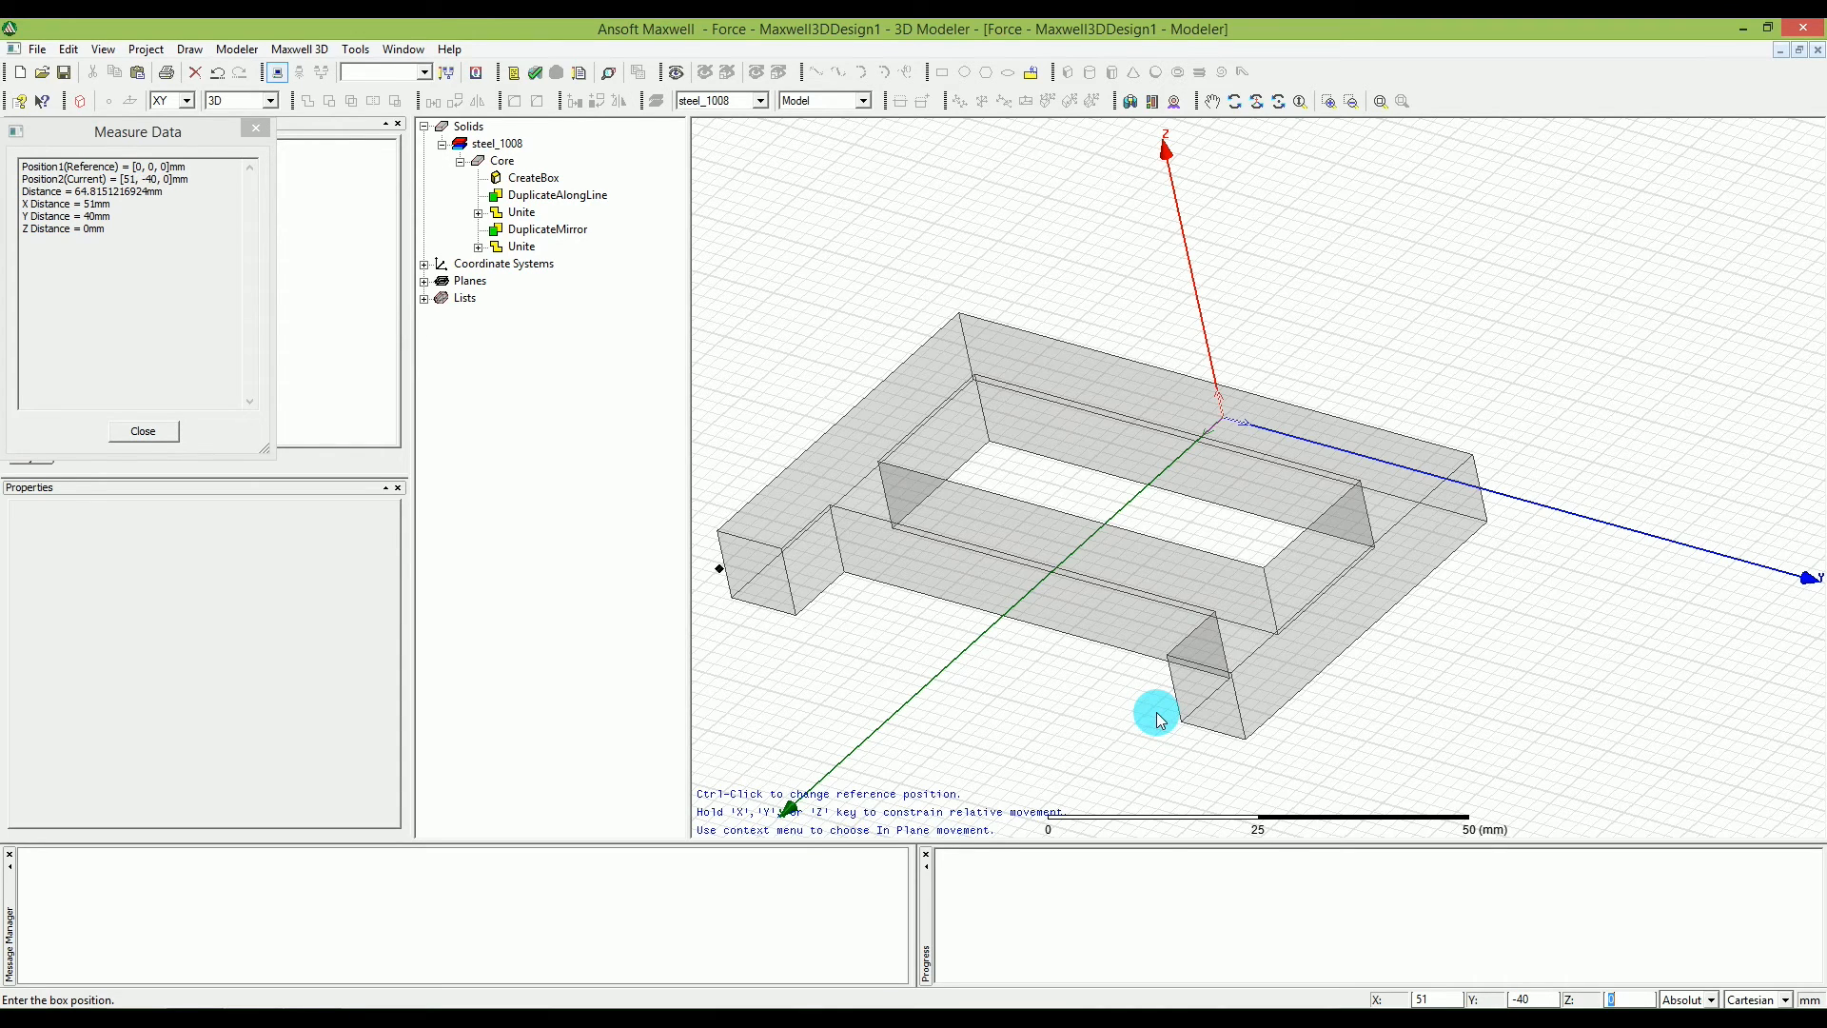
type("-5")
key("Return")
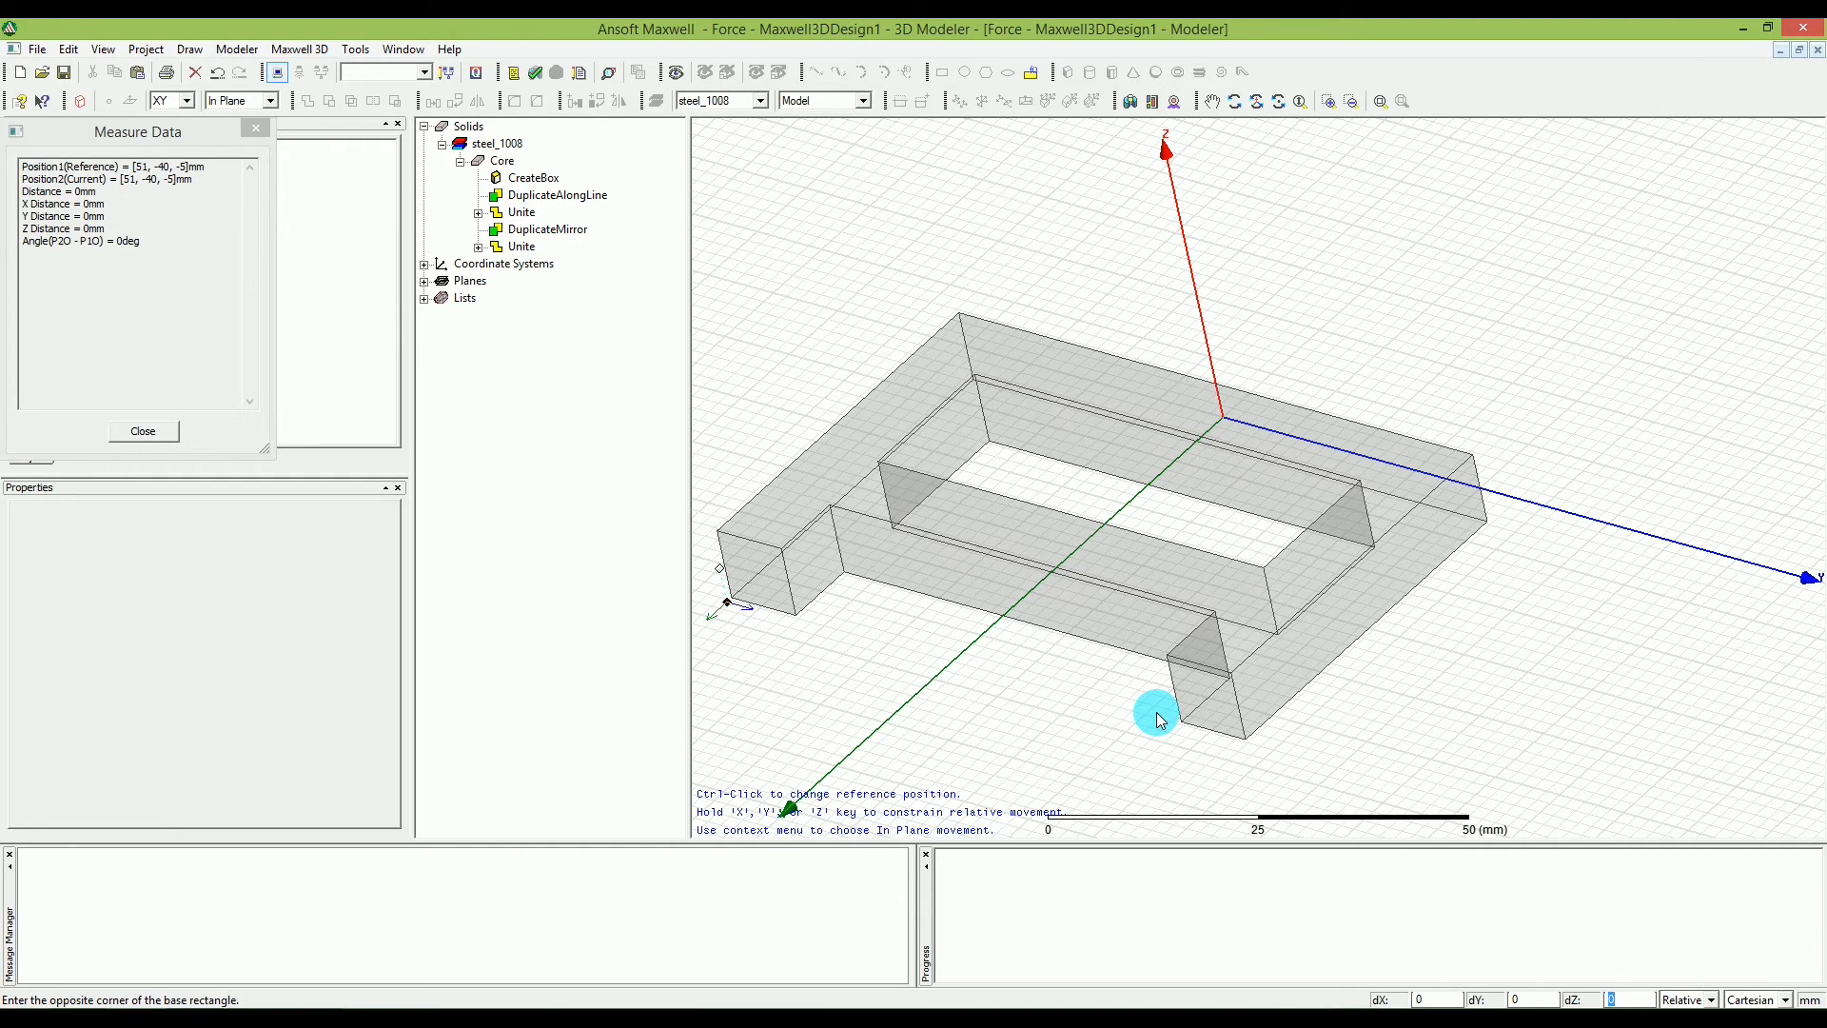
Complete the box with sizes of 10, 80 and 10 mm in X, Y and Z.
key("shift+Tab")
key("shift+Tab")
type("10")
key("Tab")
type("8")
key("Tab")
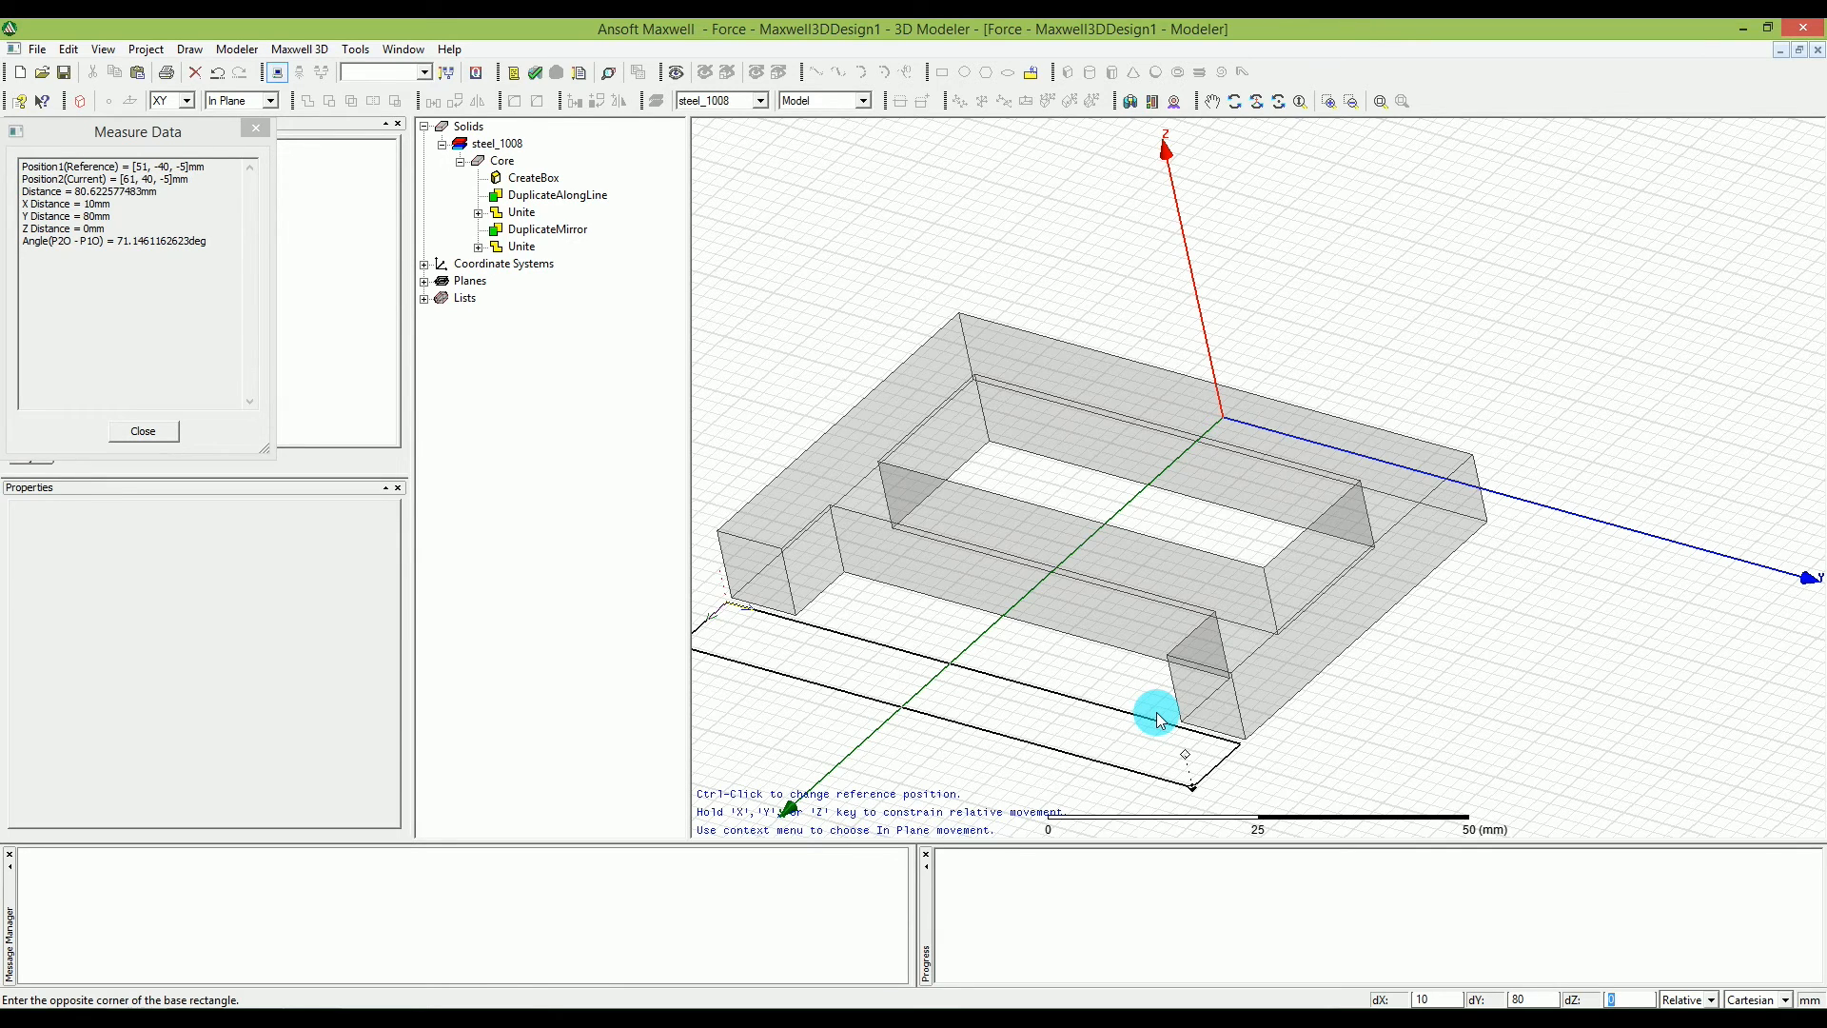
type("10")
key("Return")
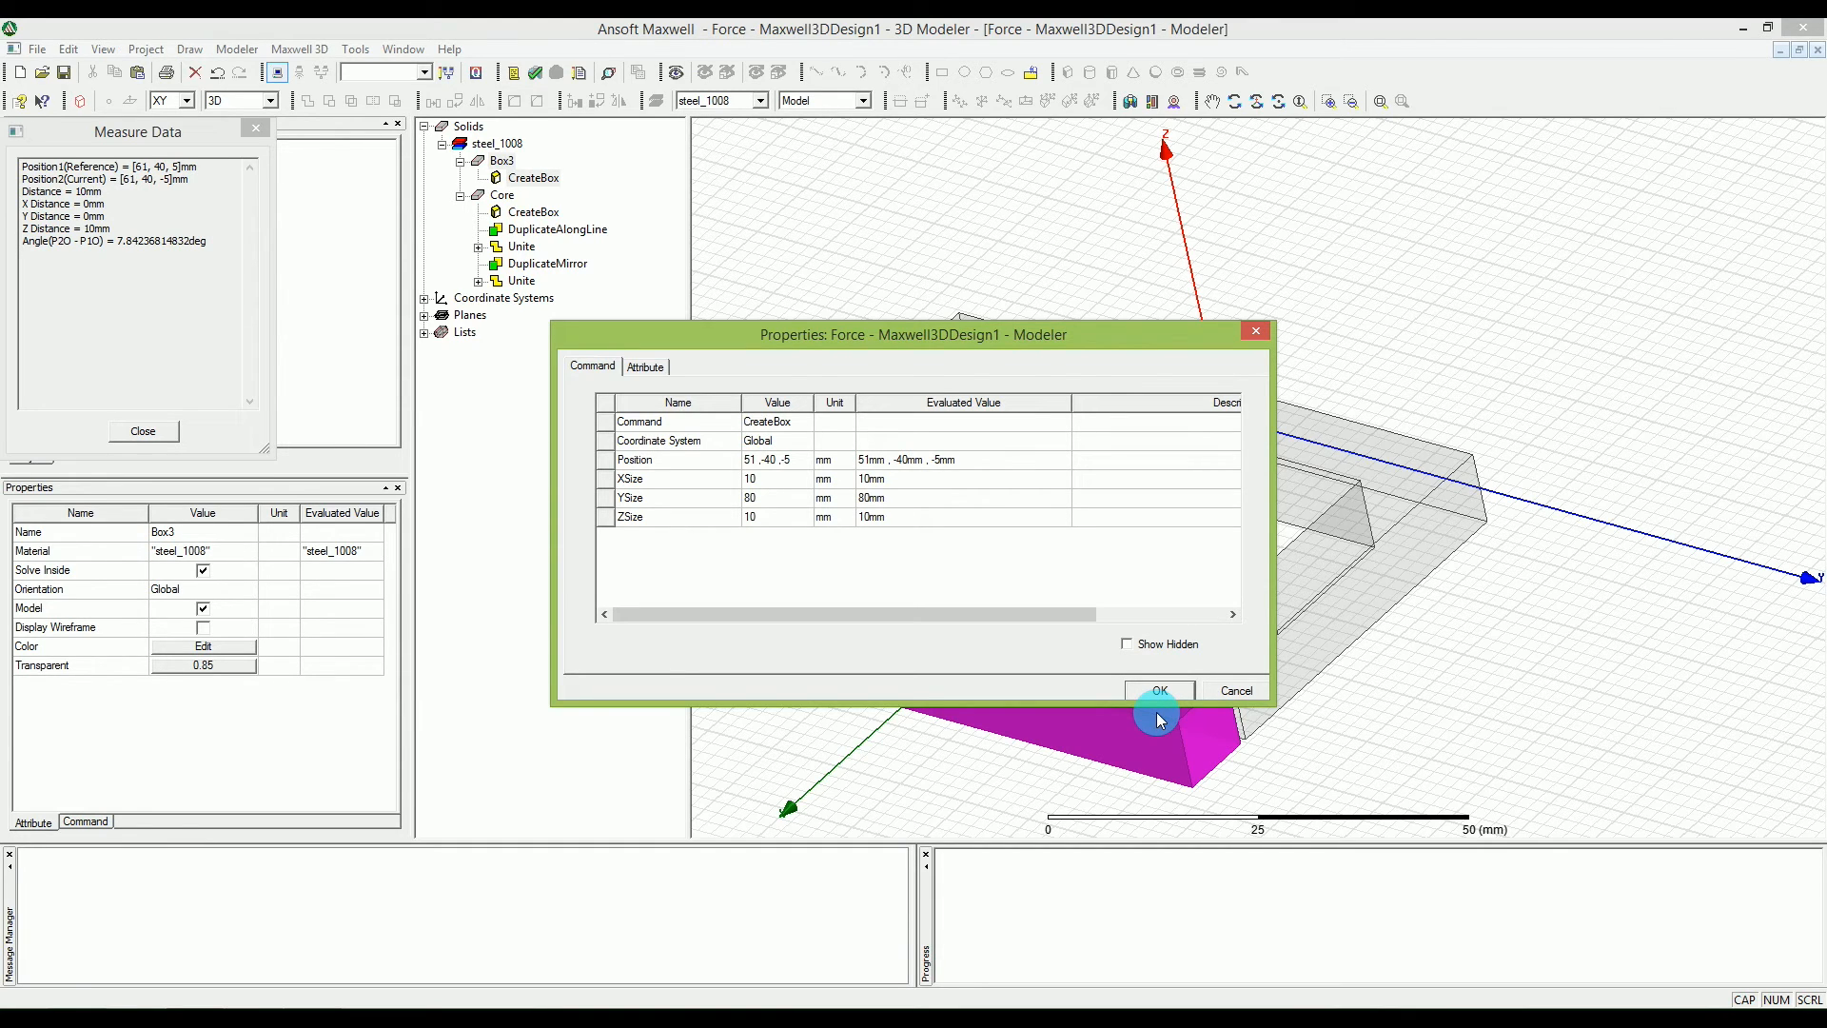
key("Return")
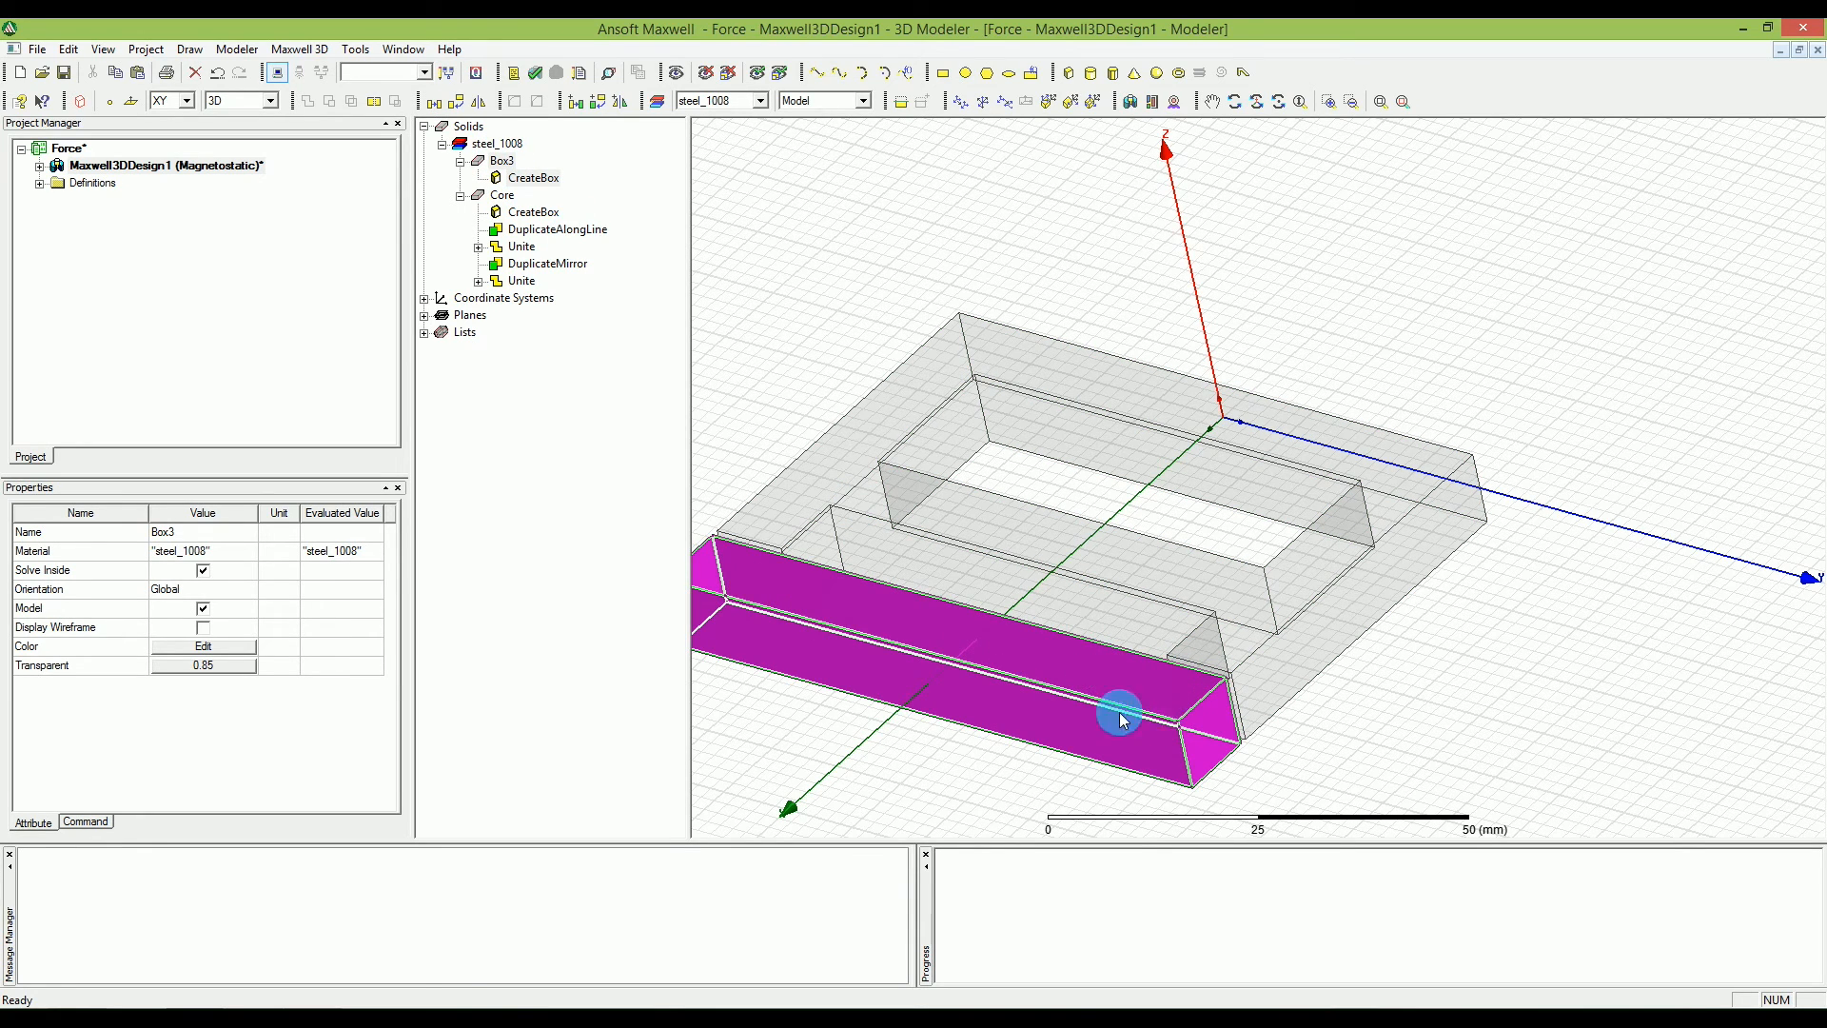
Rename the new box in front of the core's open ends as Bar.
left_click(176, 533)
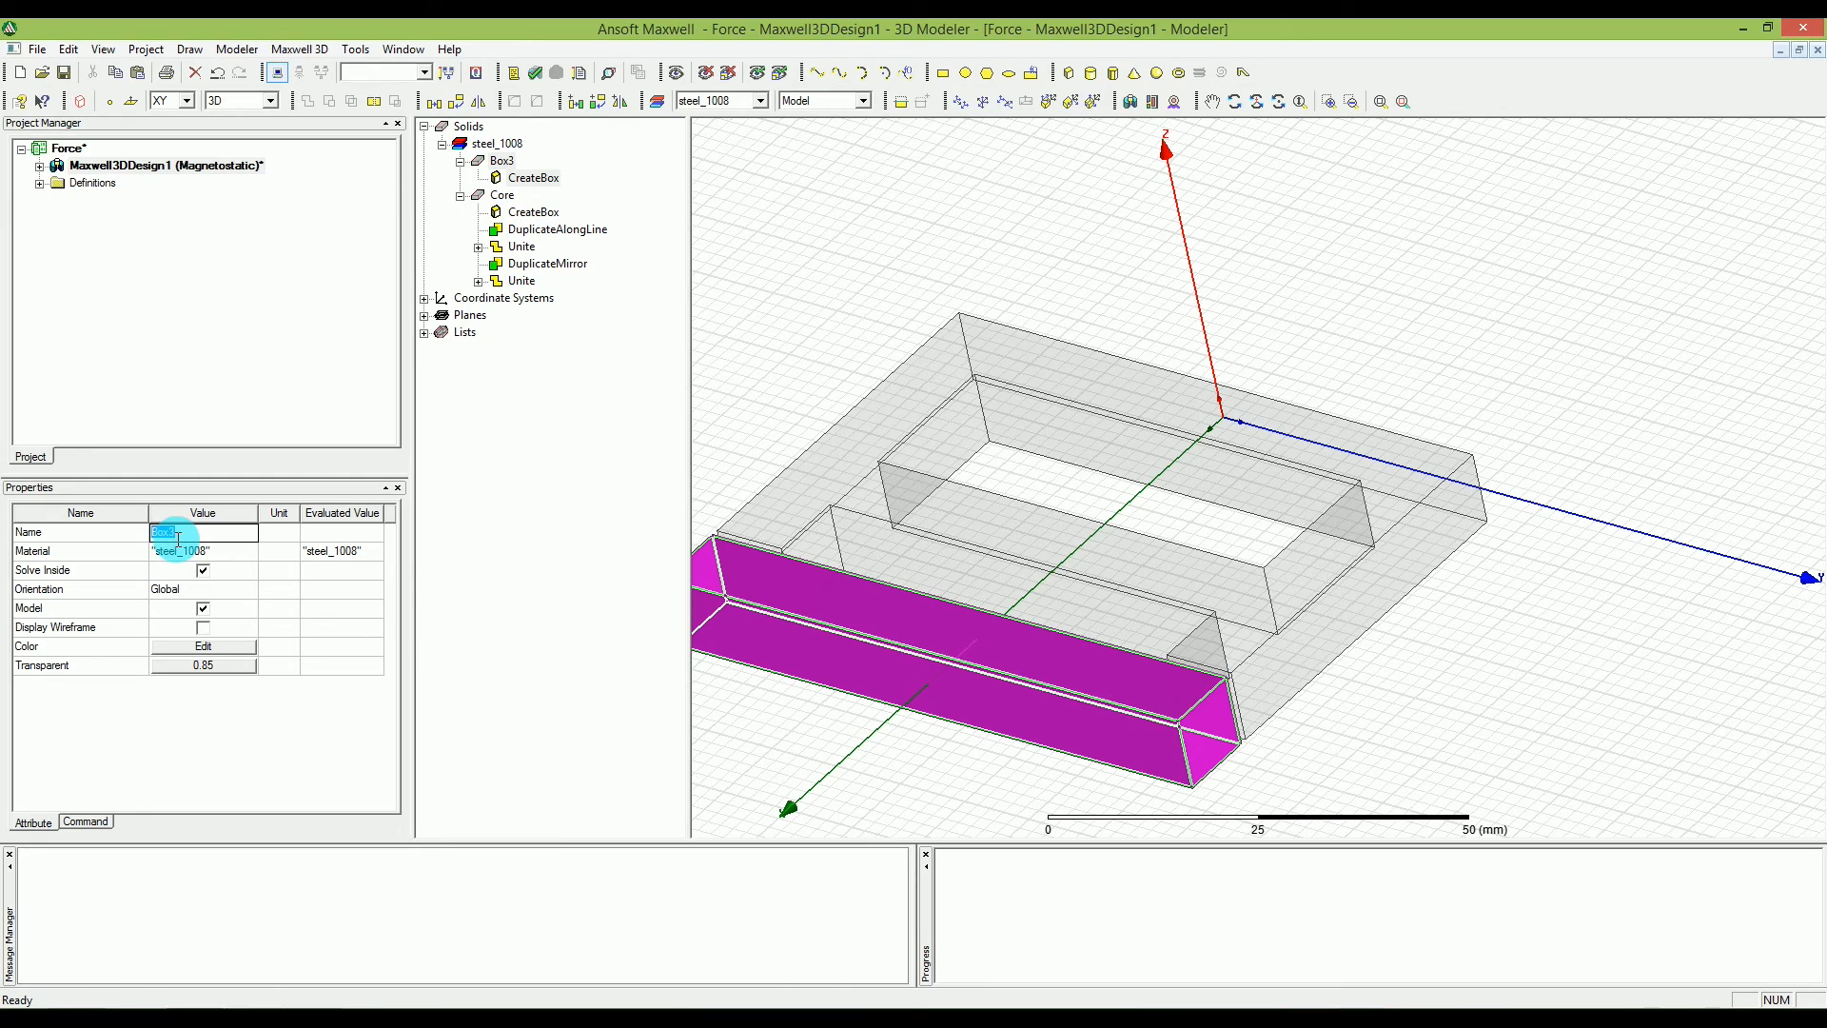
type("B")
left_click(177, 539)
type("ar")
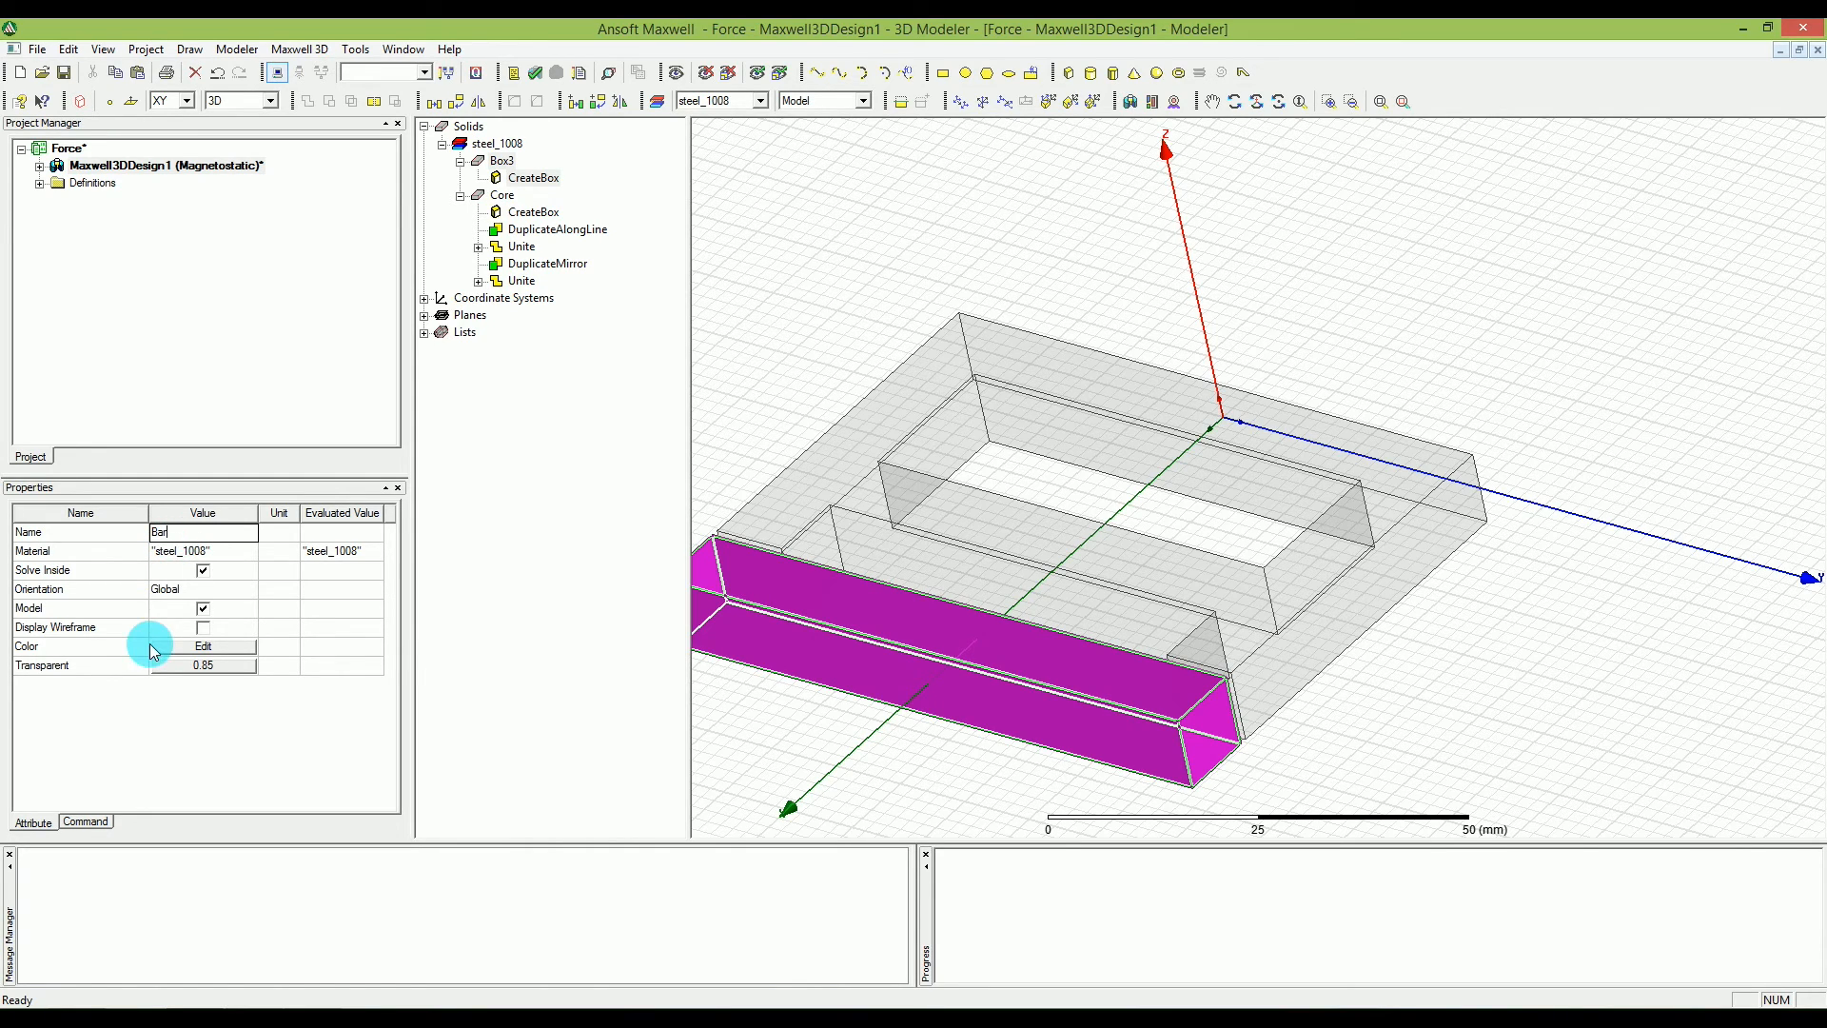
Color Bar yellow with a hue of about 39, save that yellow as a custom color, and deselect the bar.
left_click(201, 646)
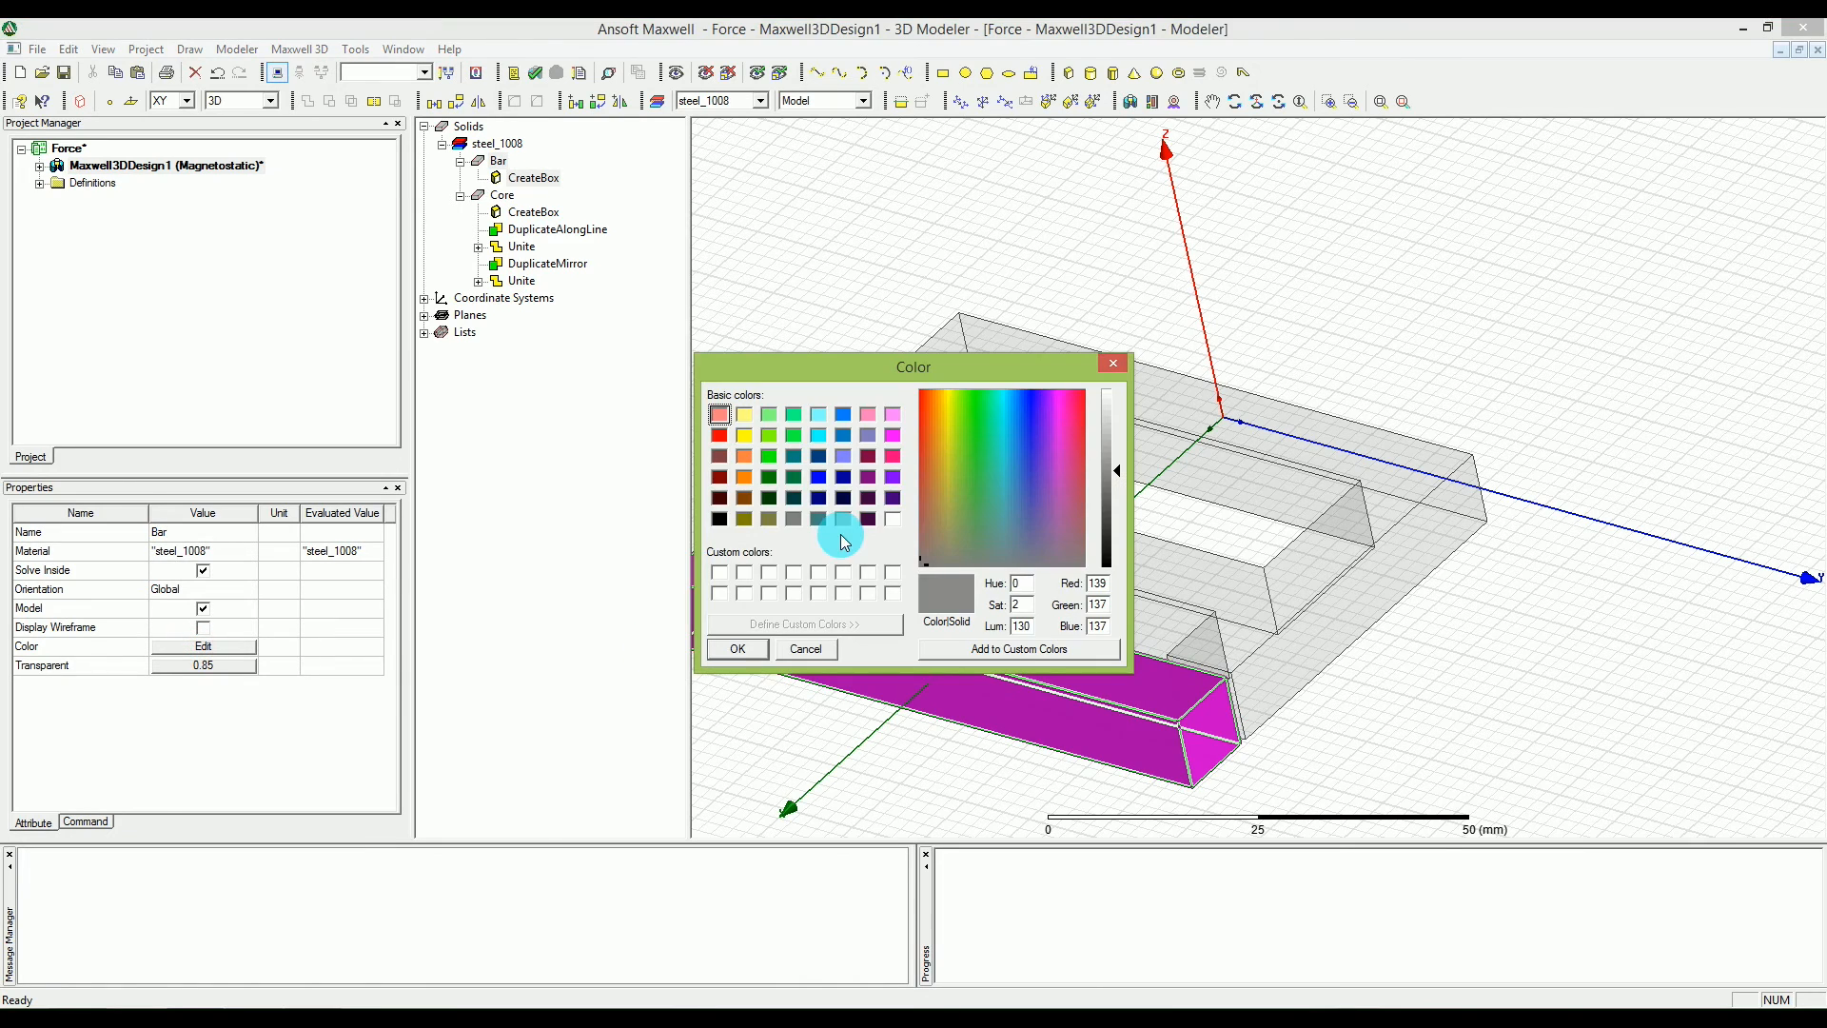
left_click_drag(1007, 468, 985, 390)
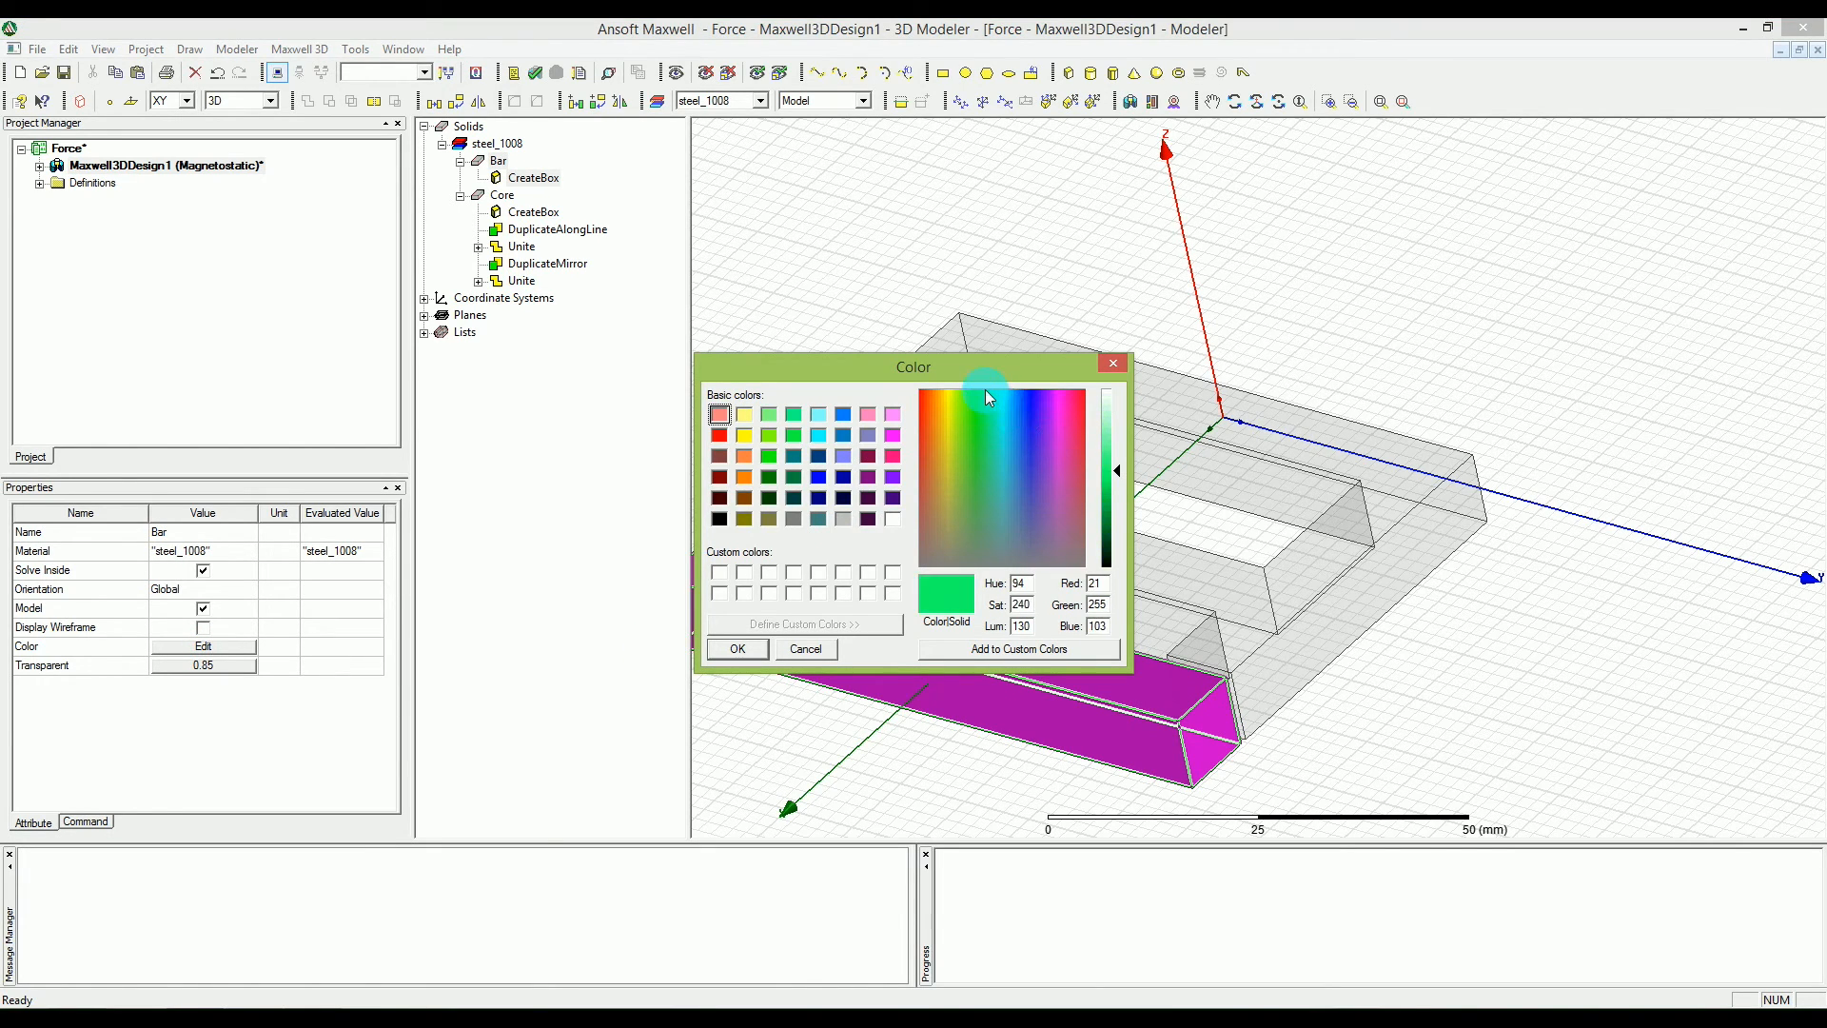
left_click_drag(985, 390, 1001, 390)
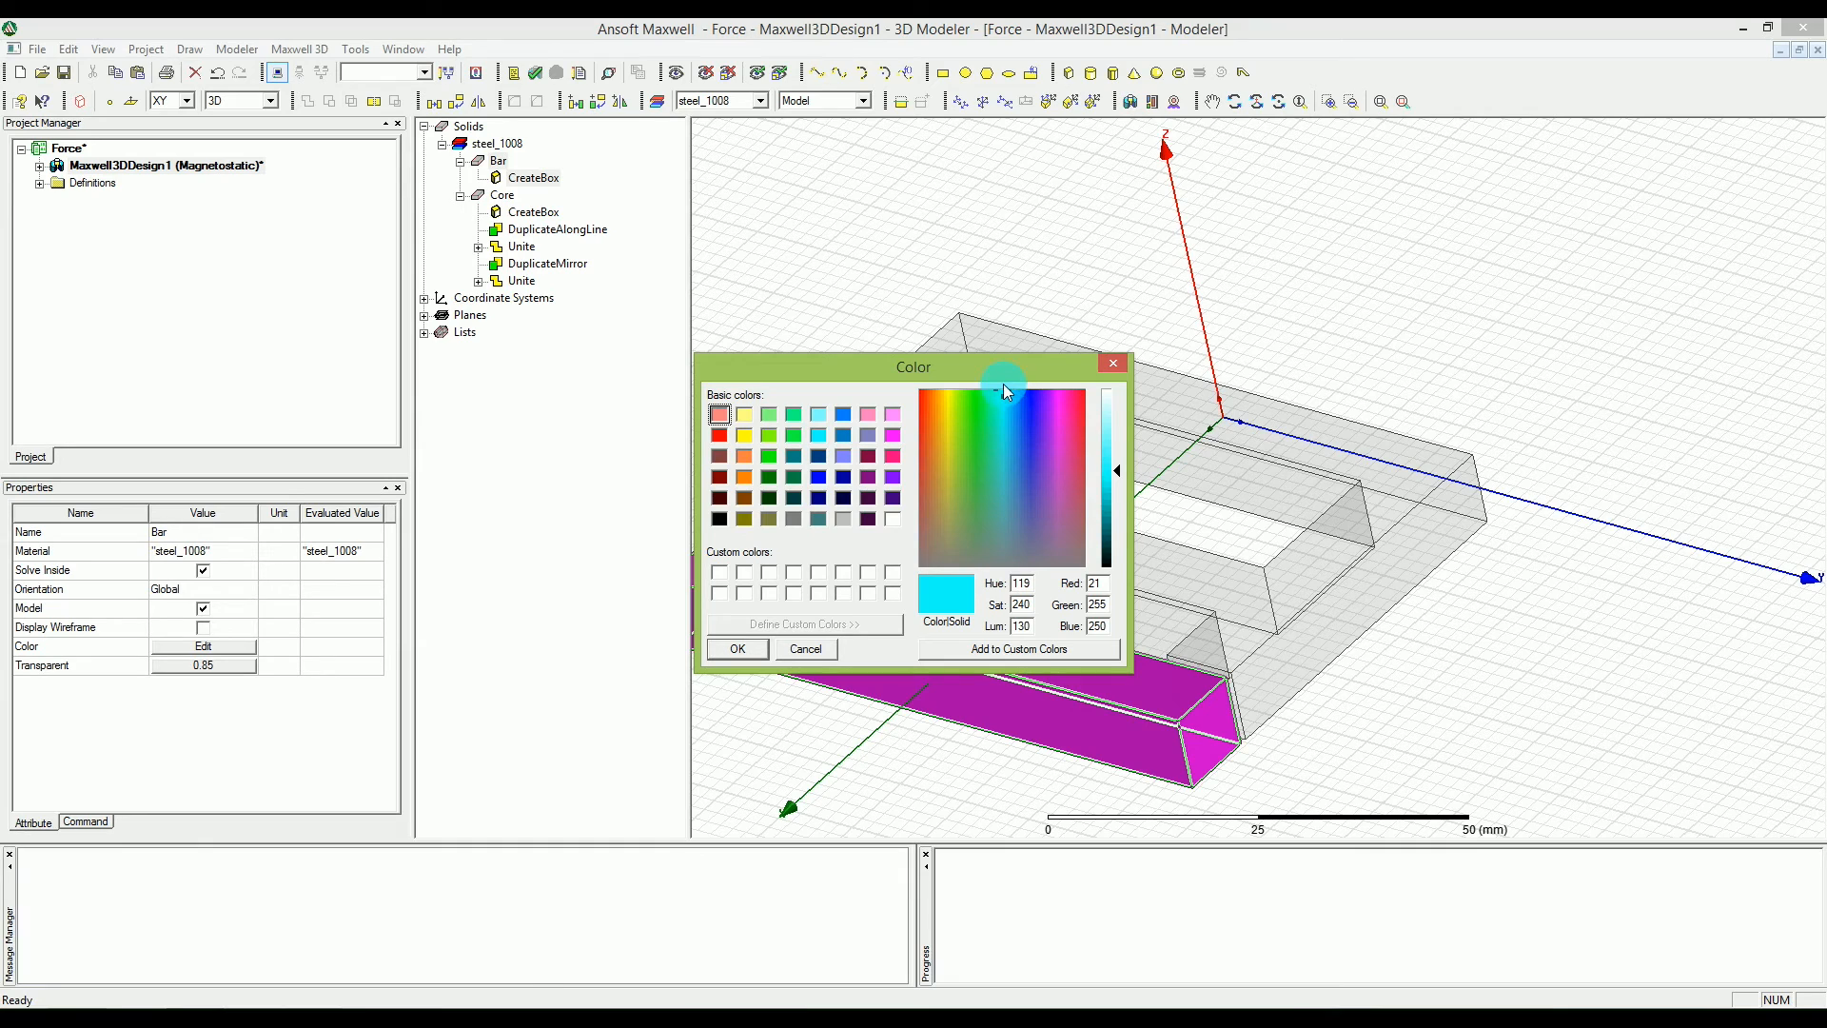
left_click_drag(1003, 390, 946, 395)
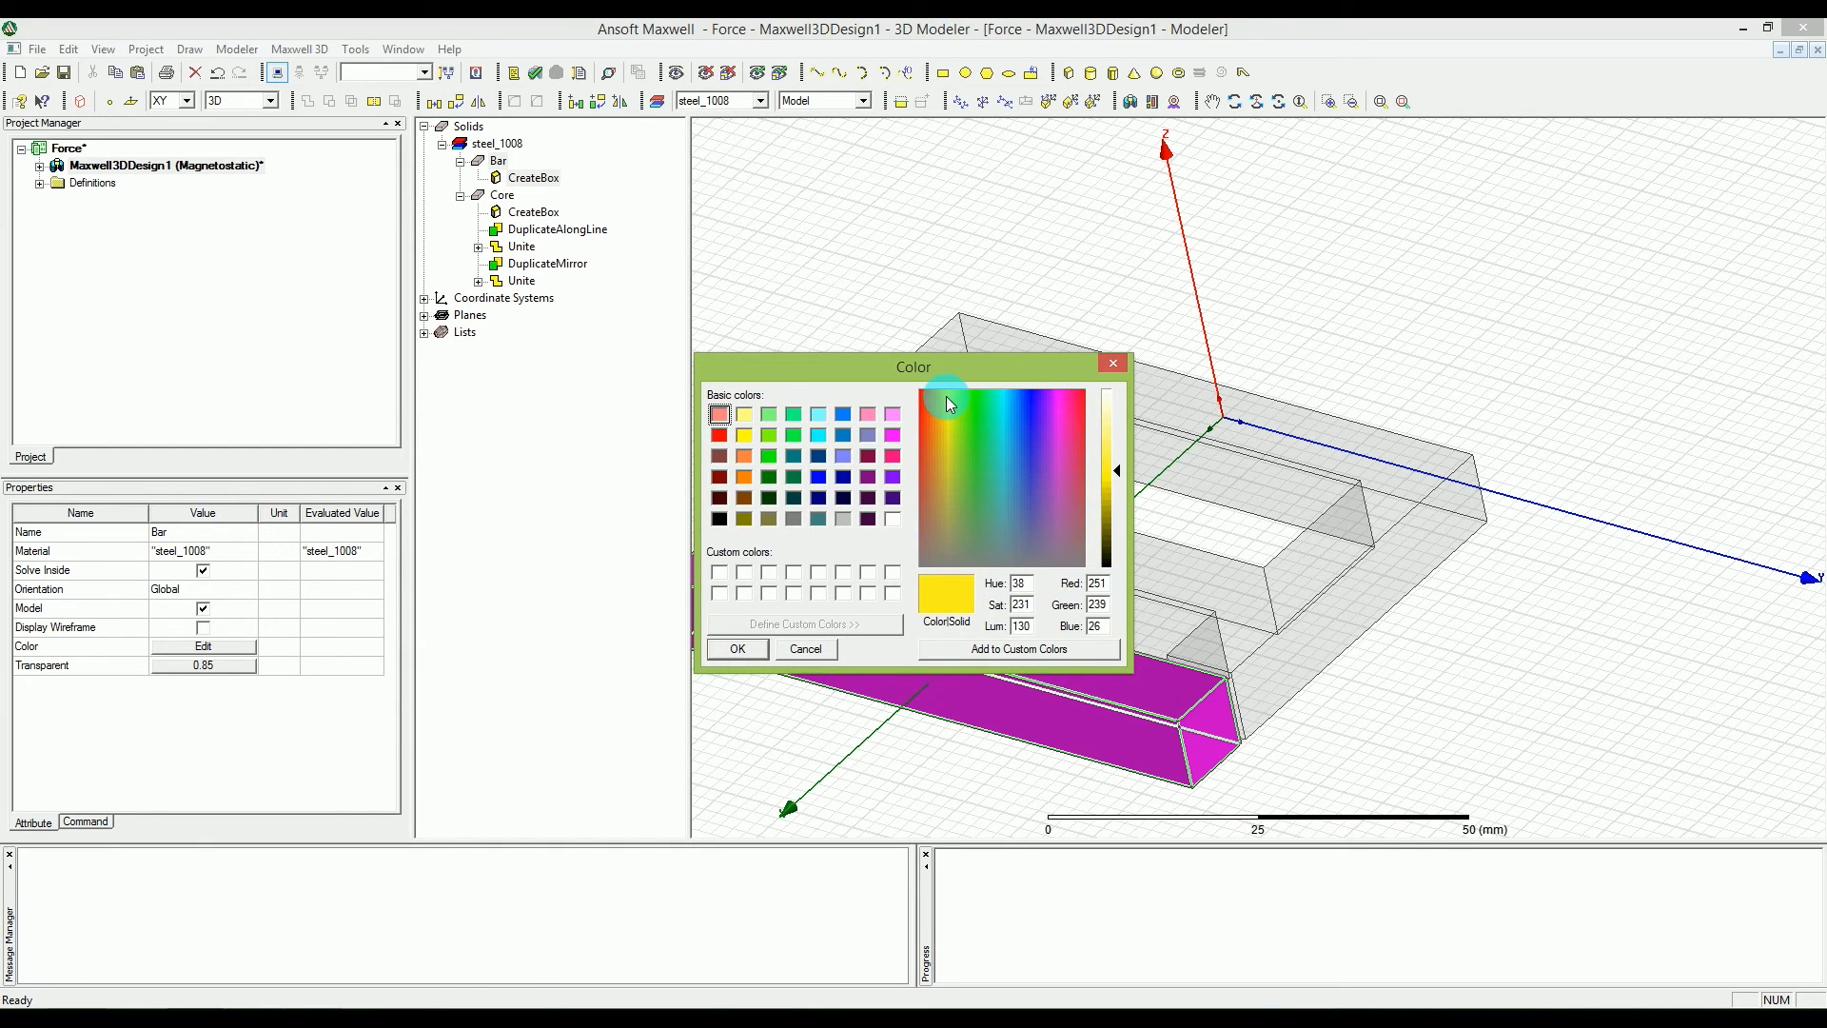
left_click(970, 662)
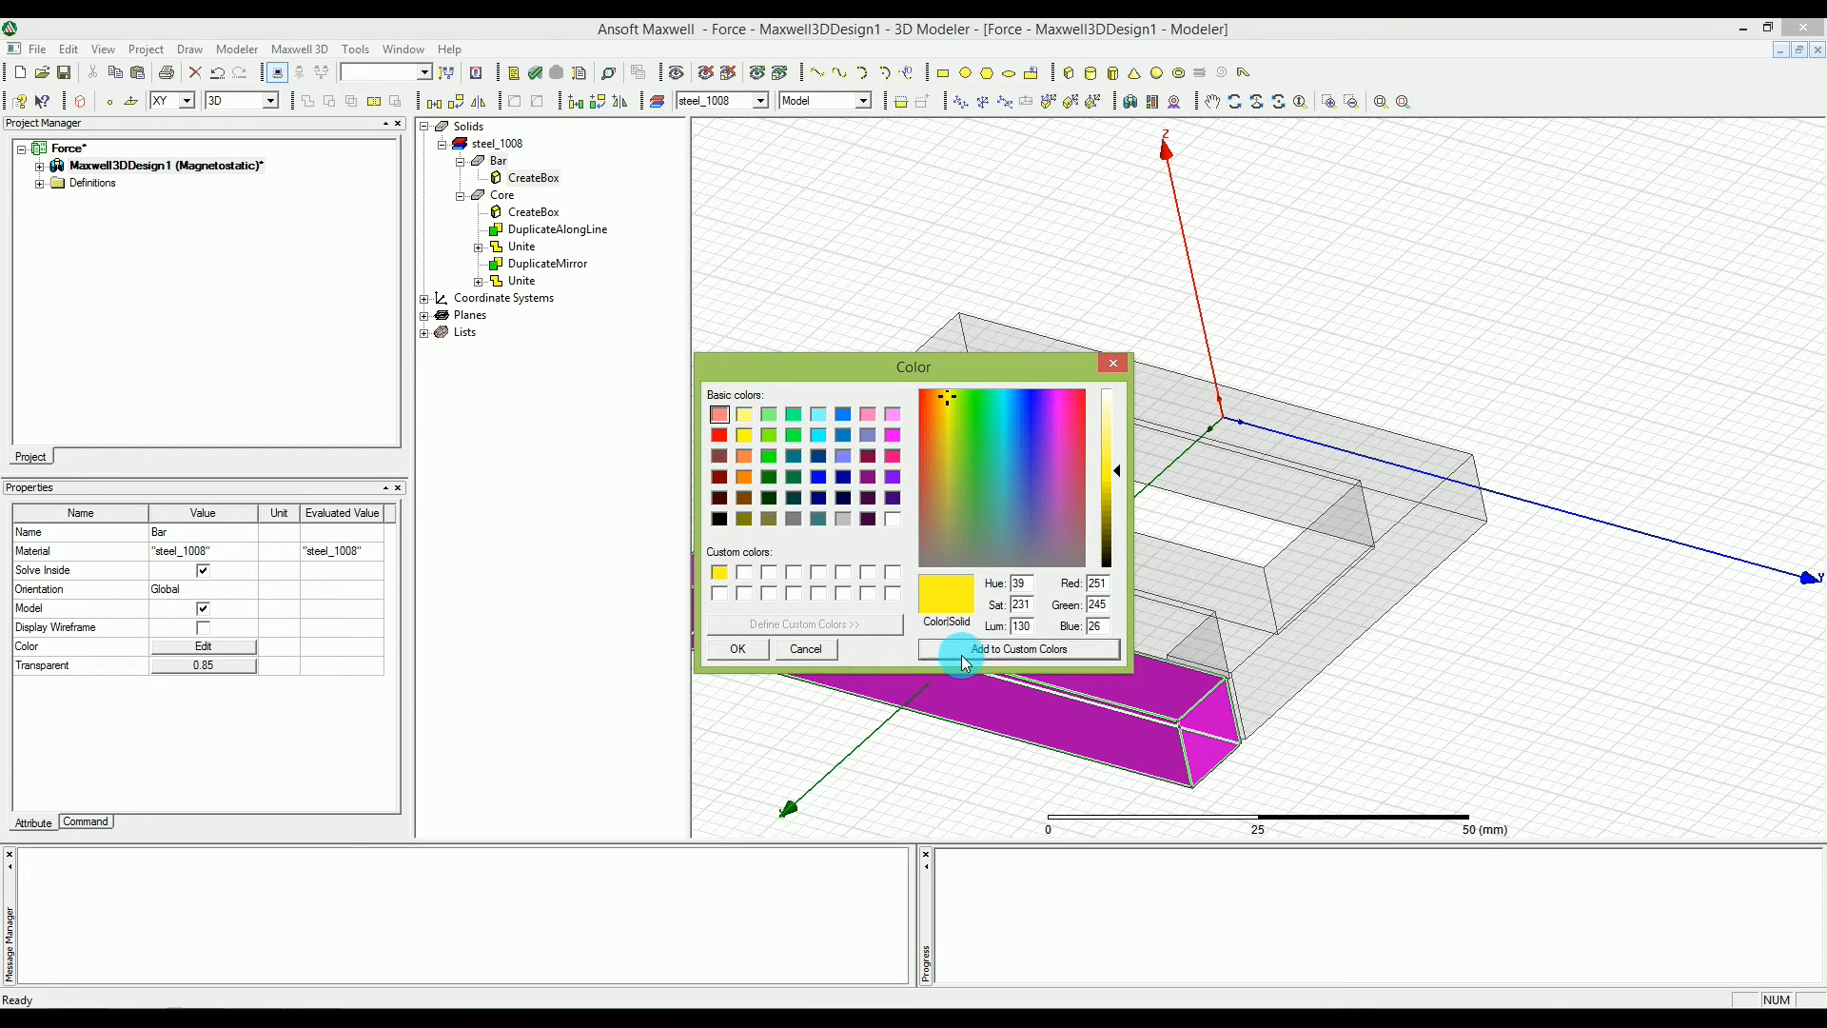
left_click(735, 648)
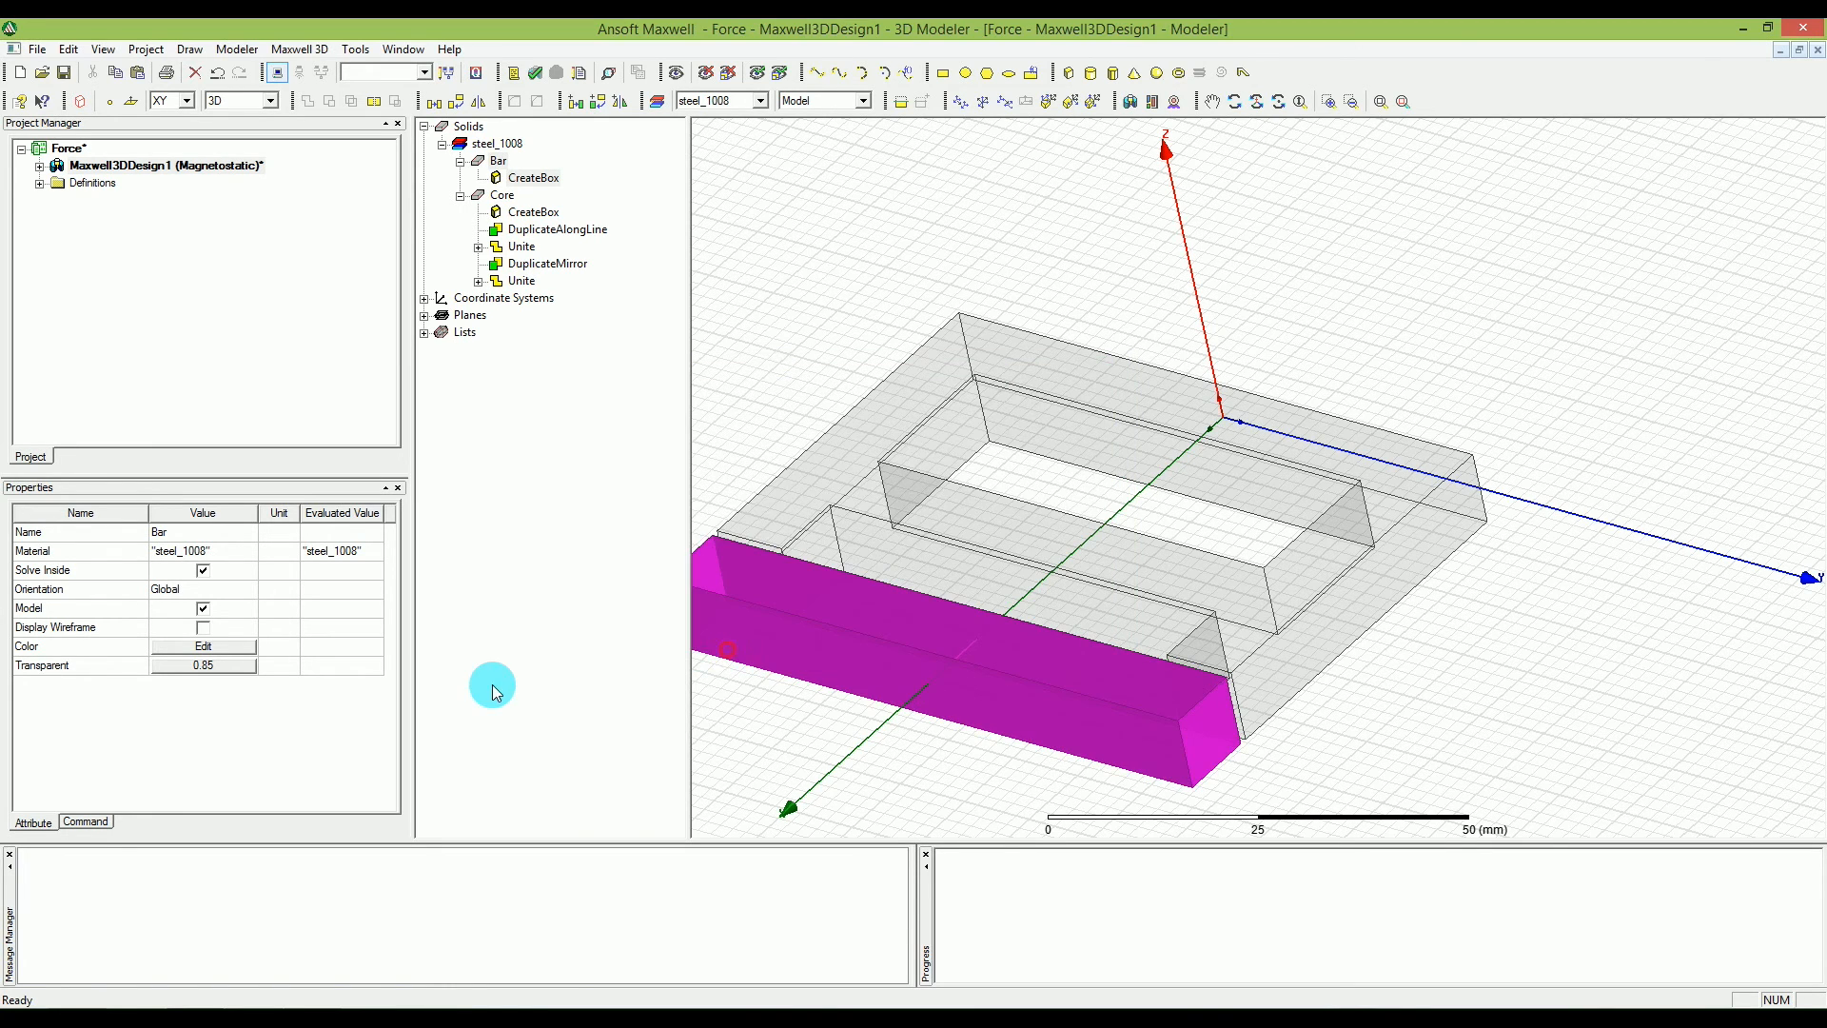
left_click(863, 509)
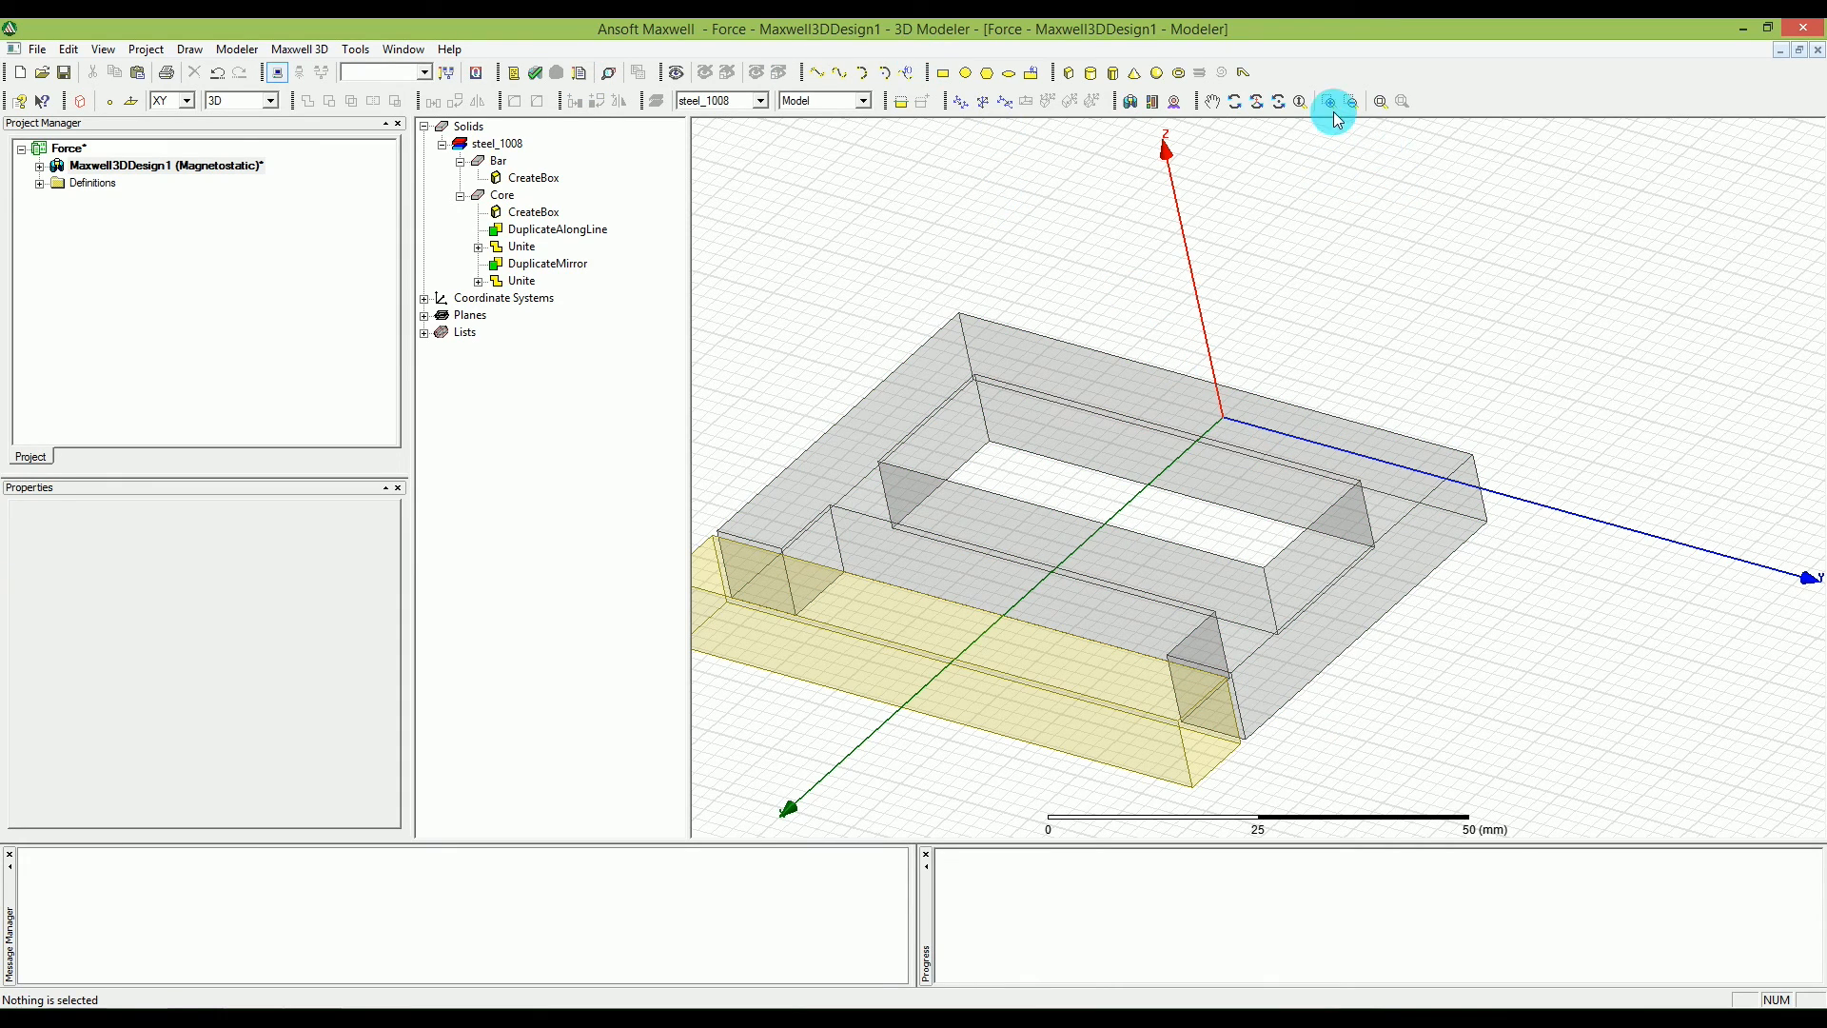
Open the box creation properties of Bar with the model turned to a flat view of the XY plane.
left_click(1280, 102)
left_click_drag(876, 611, 837, 722)
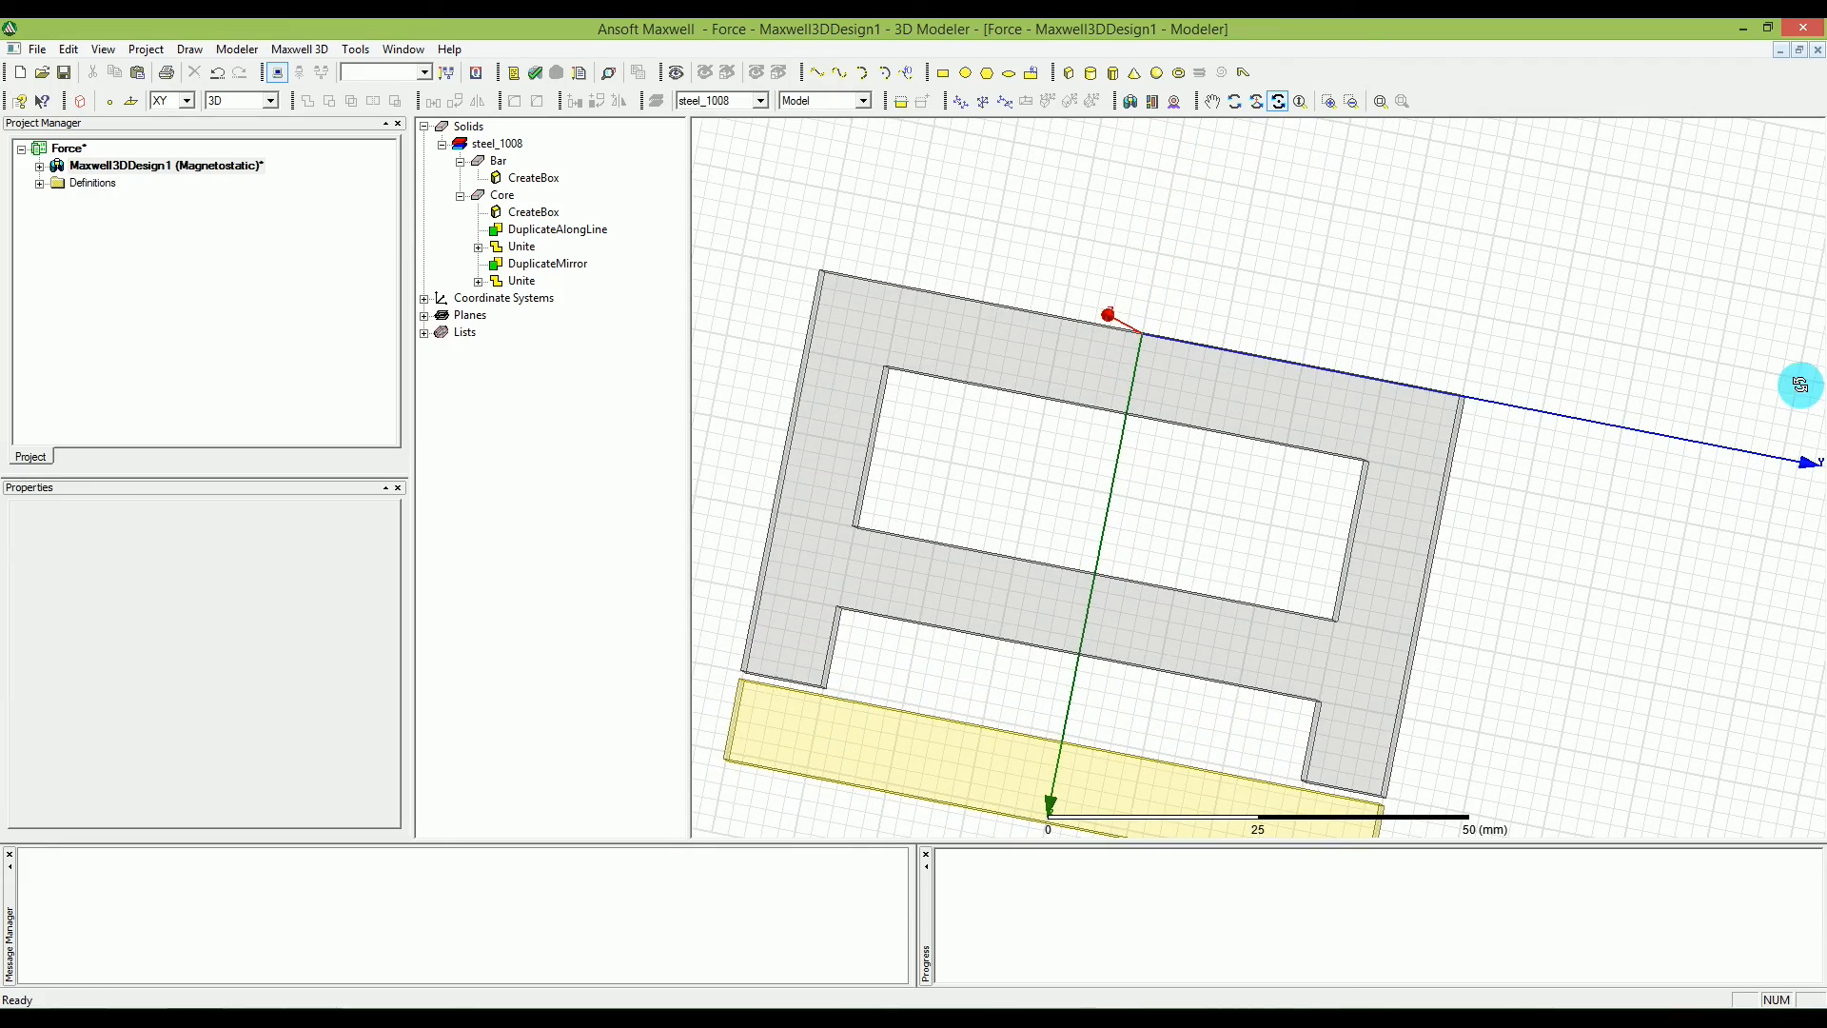
left_click_drag(1715, 457, 1761, 380)
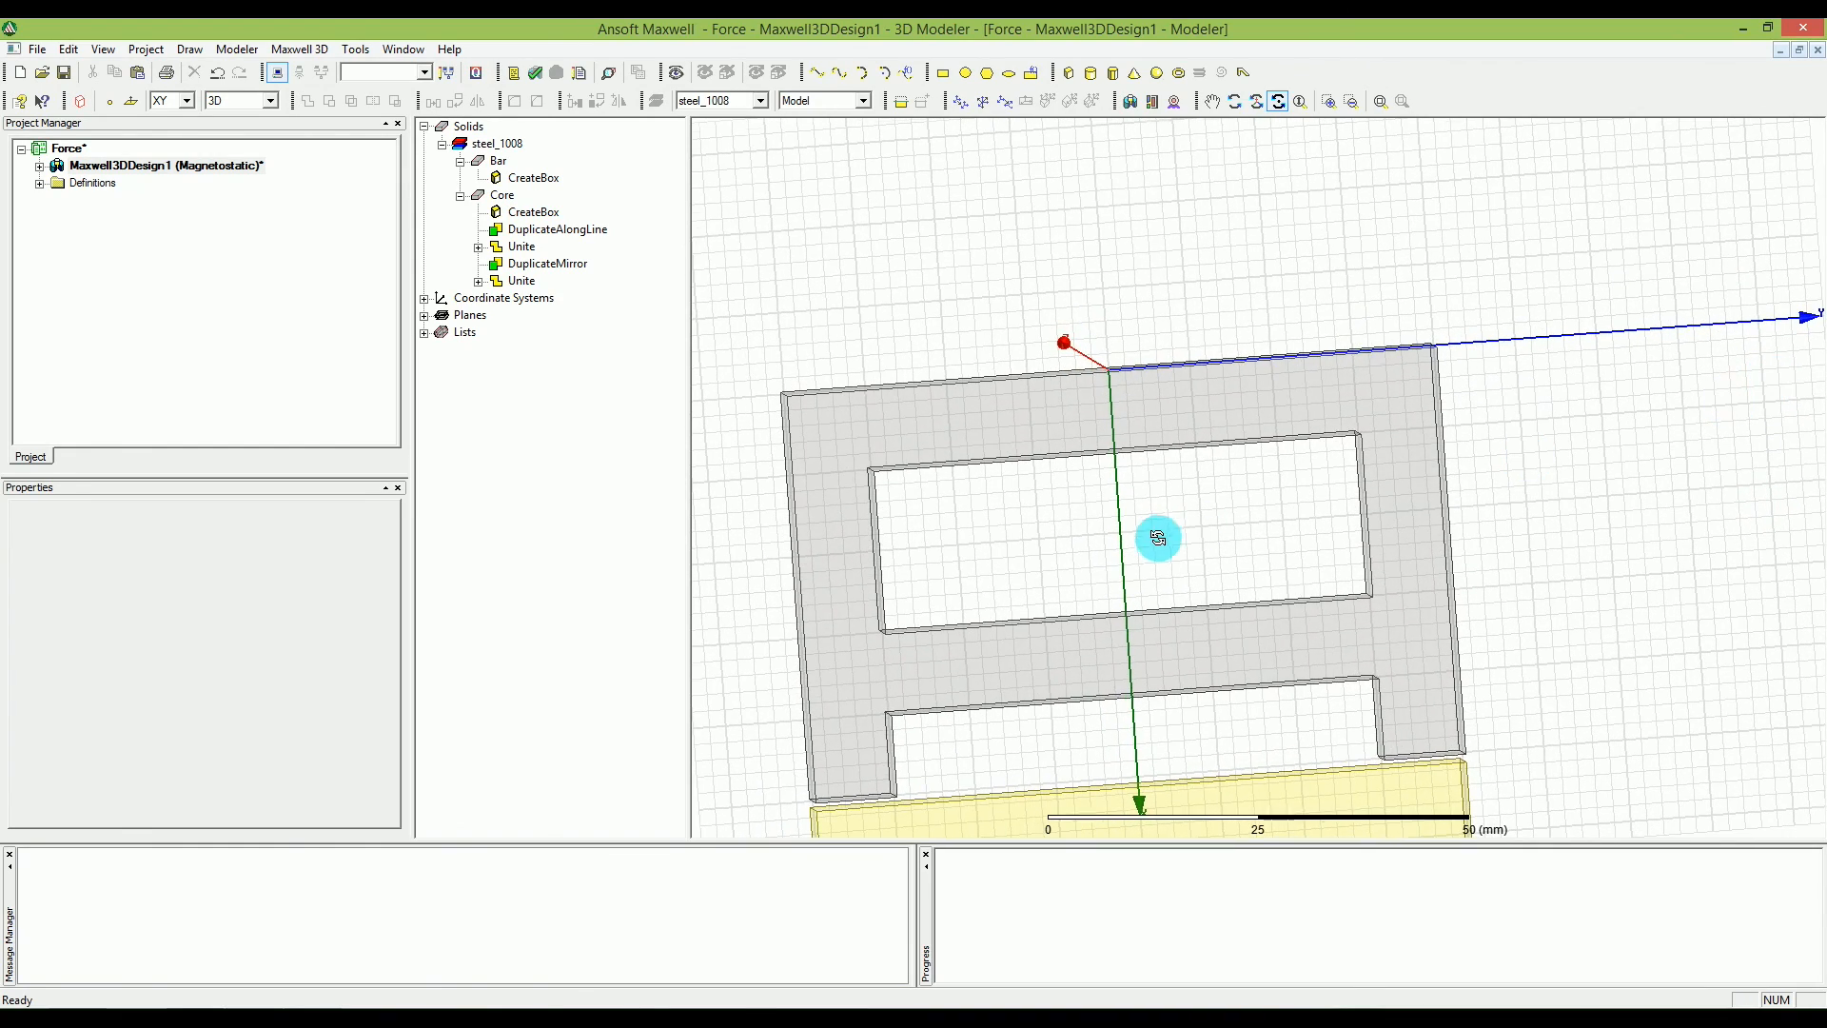
mouse_move(1158, 534)
left_mouse_down()
mouse_move(1159, 565)
mouse_move(1163, 550)
left_mouse_up()
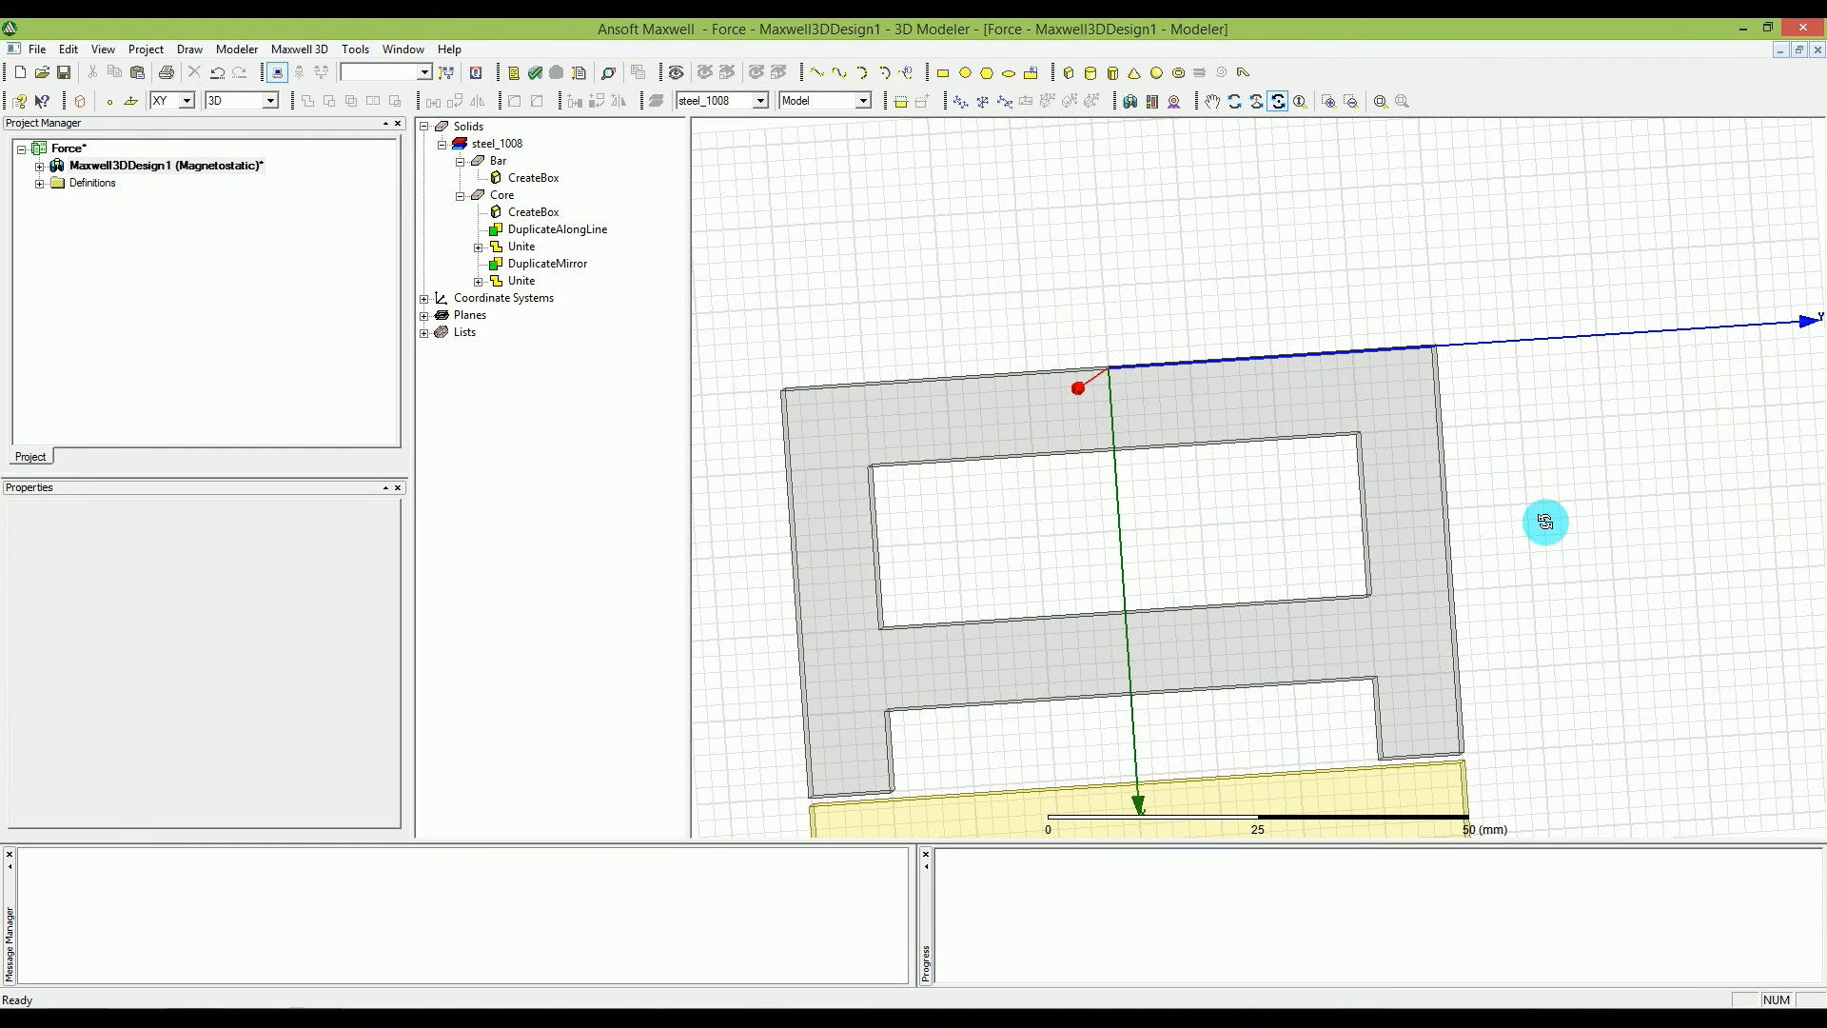
left_click_drag(1797, 485, 1179, 653)
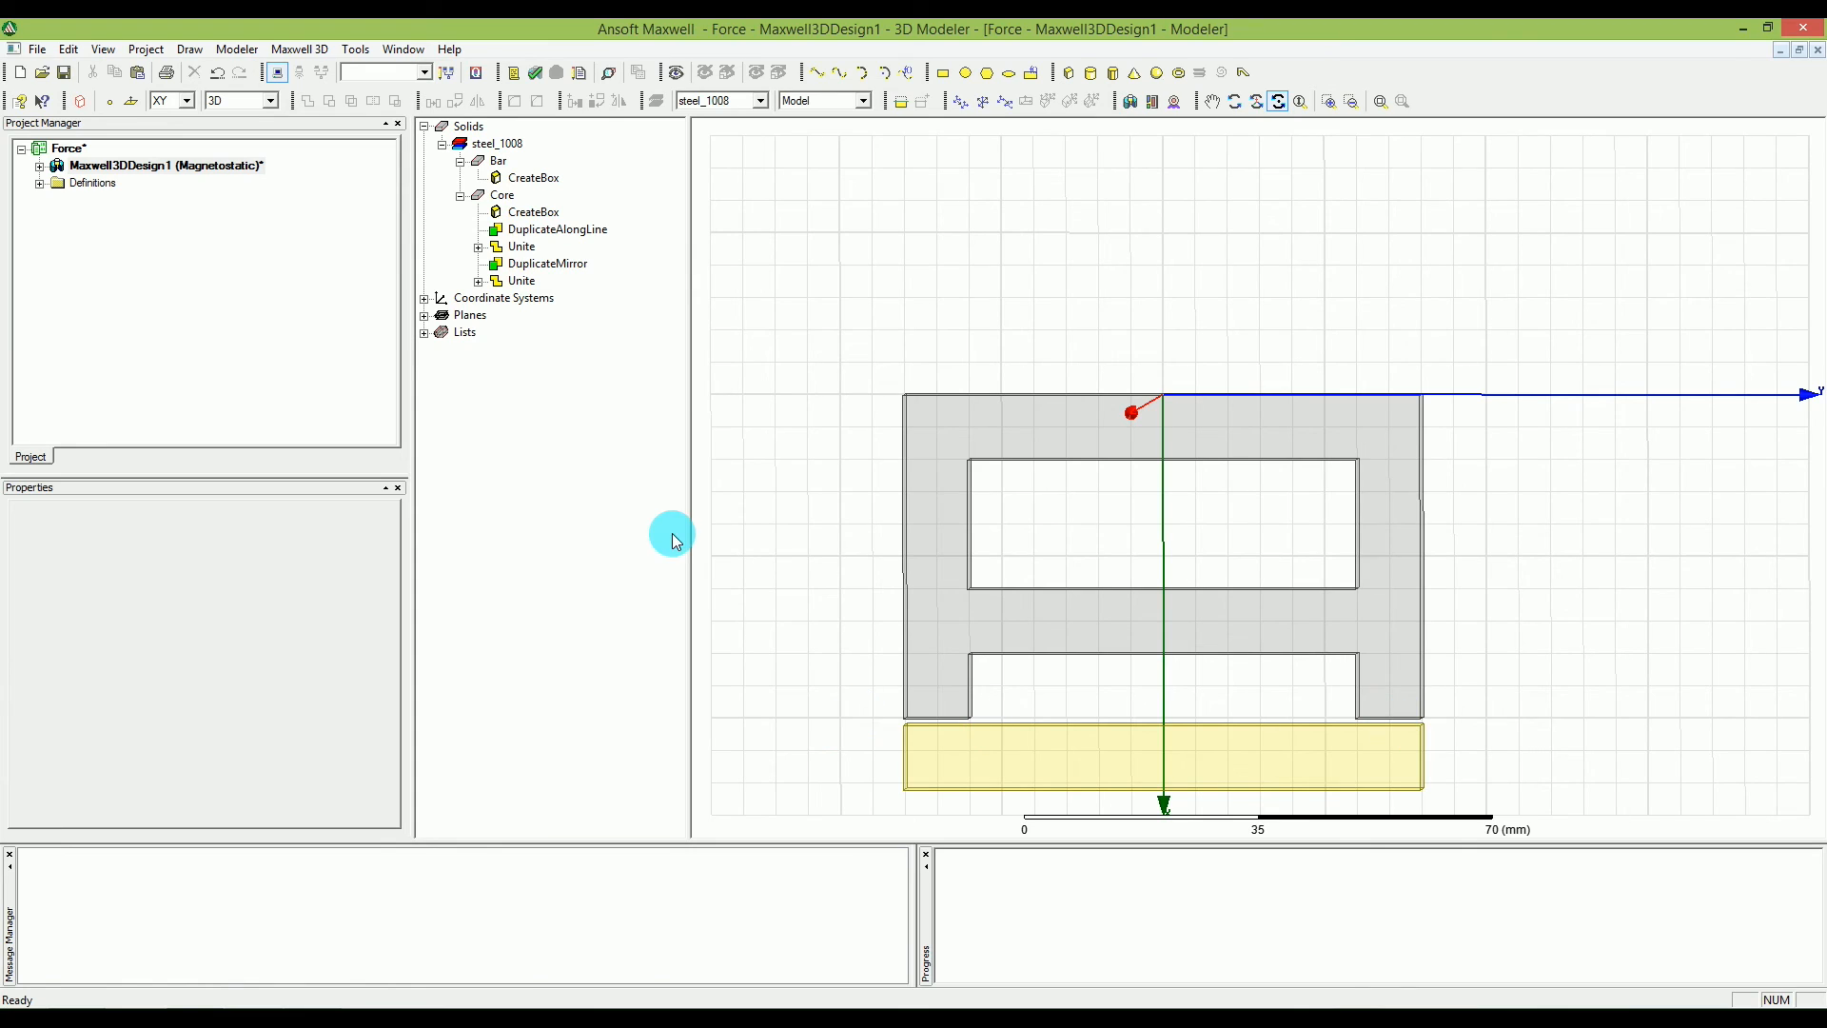
left_click(529, 178)
double_click(546, 187)
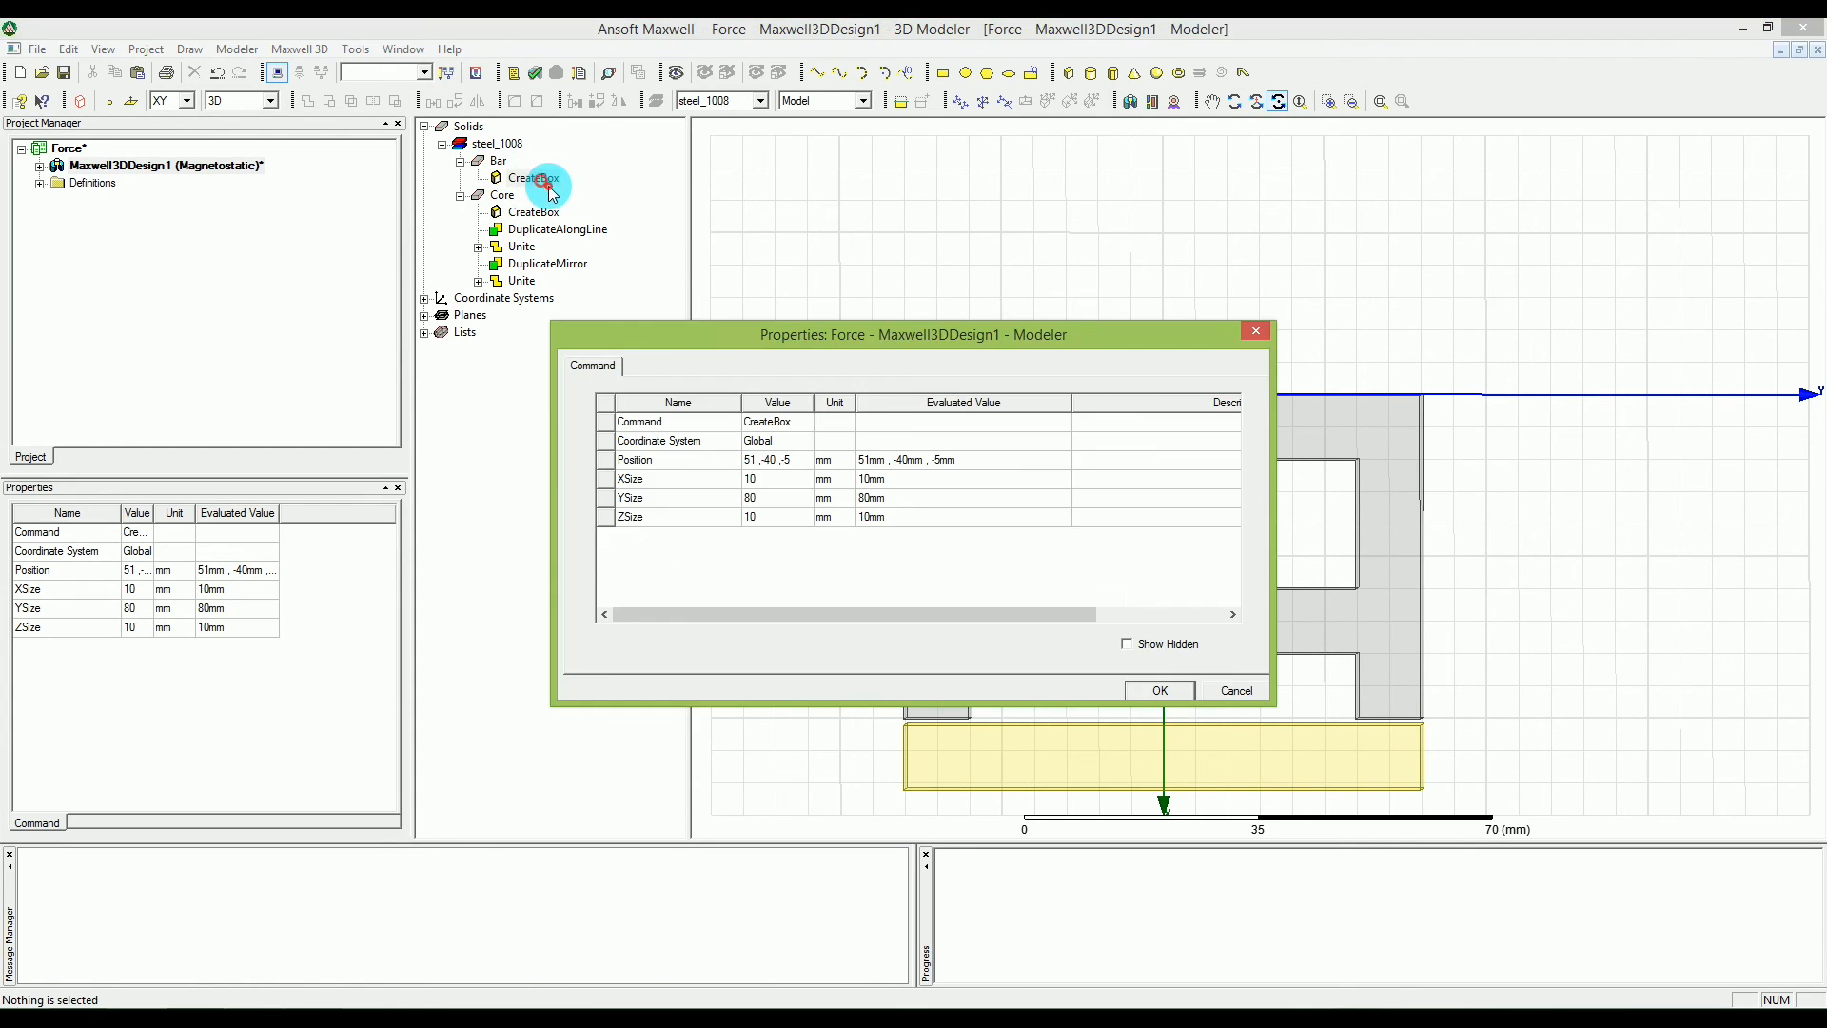
left_click_drag(777, 349, 814, 347)
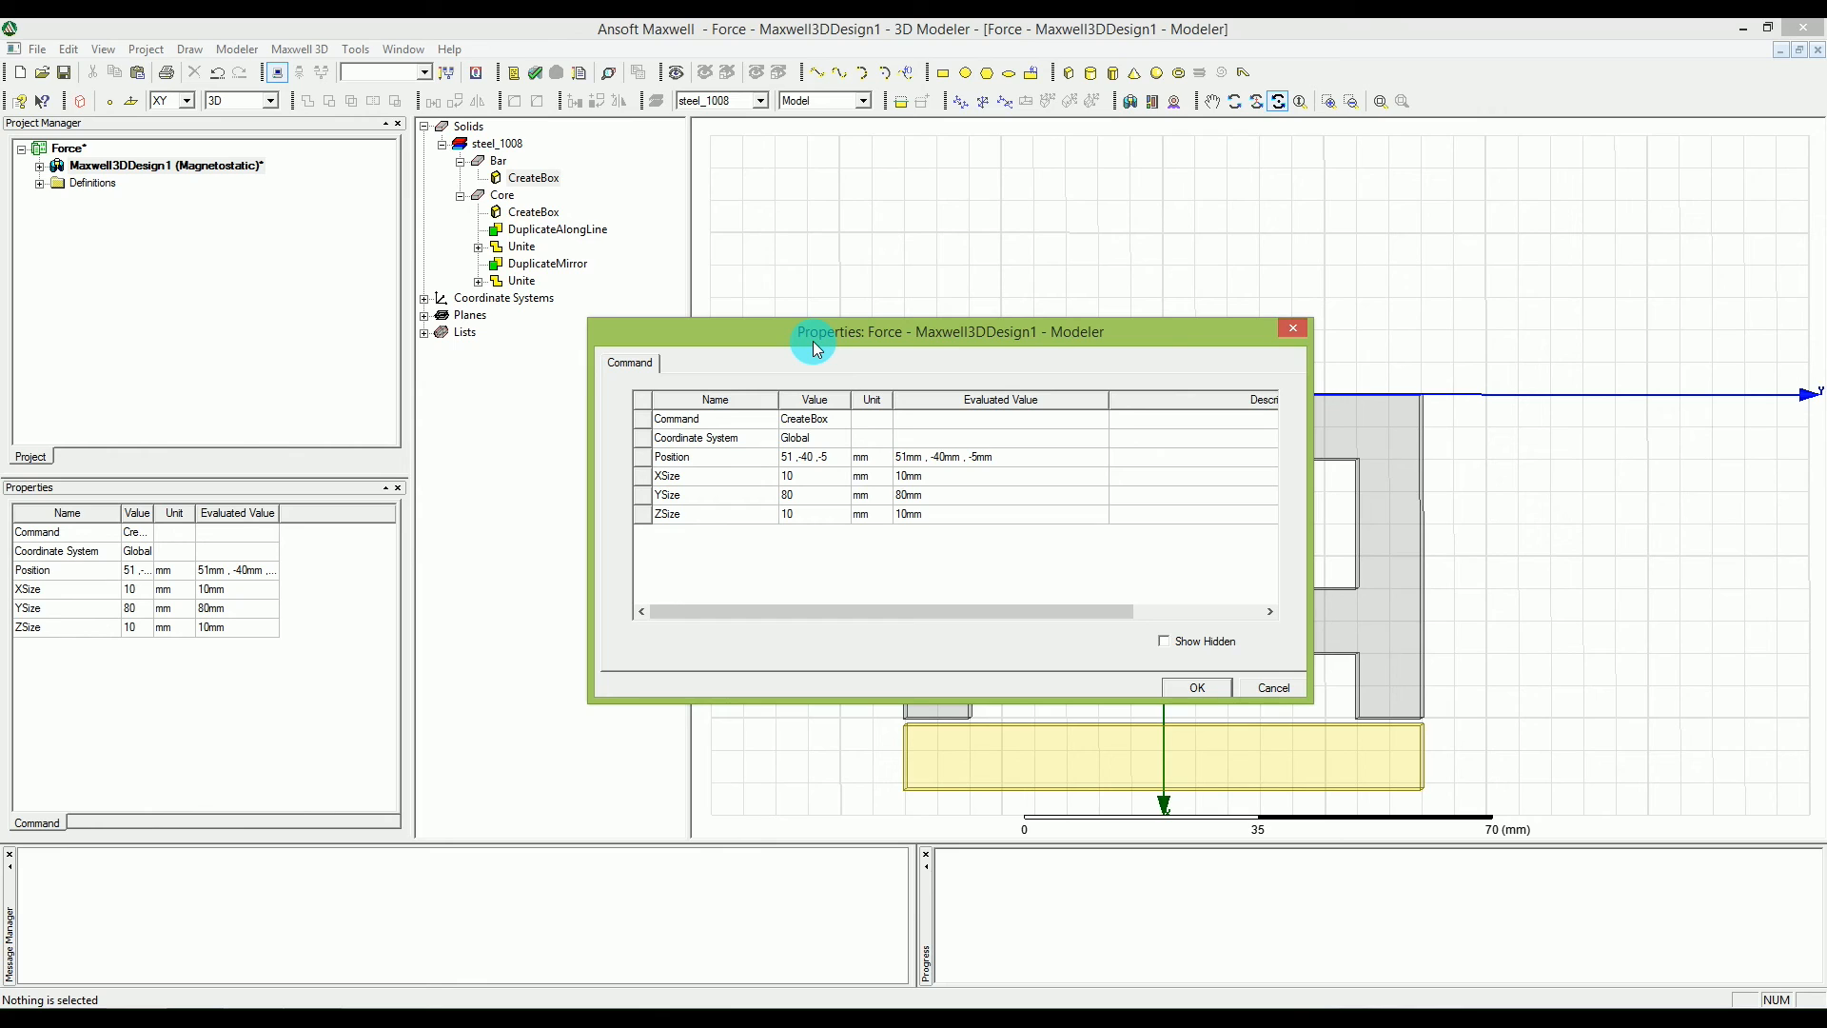
left_click_drag(1056, 314, 693, 245)
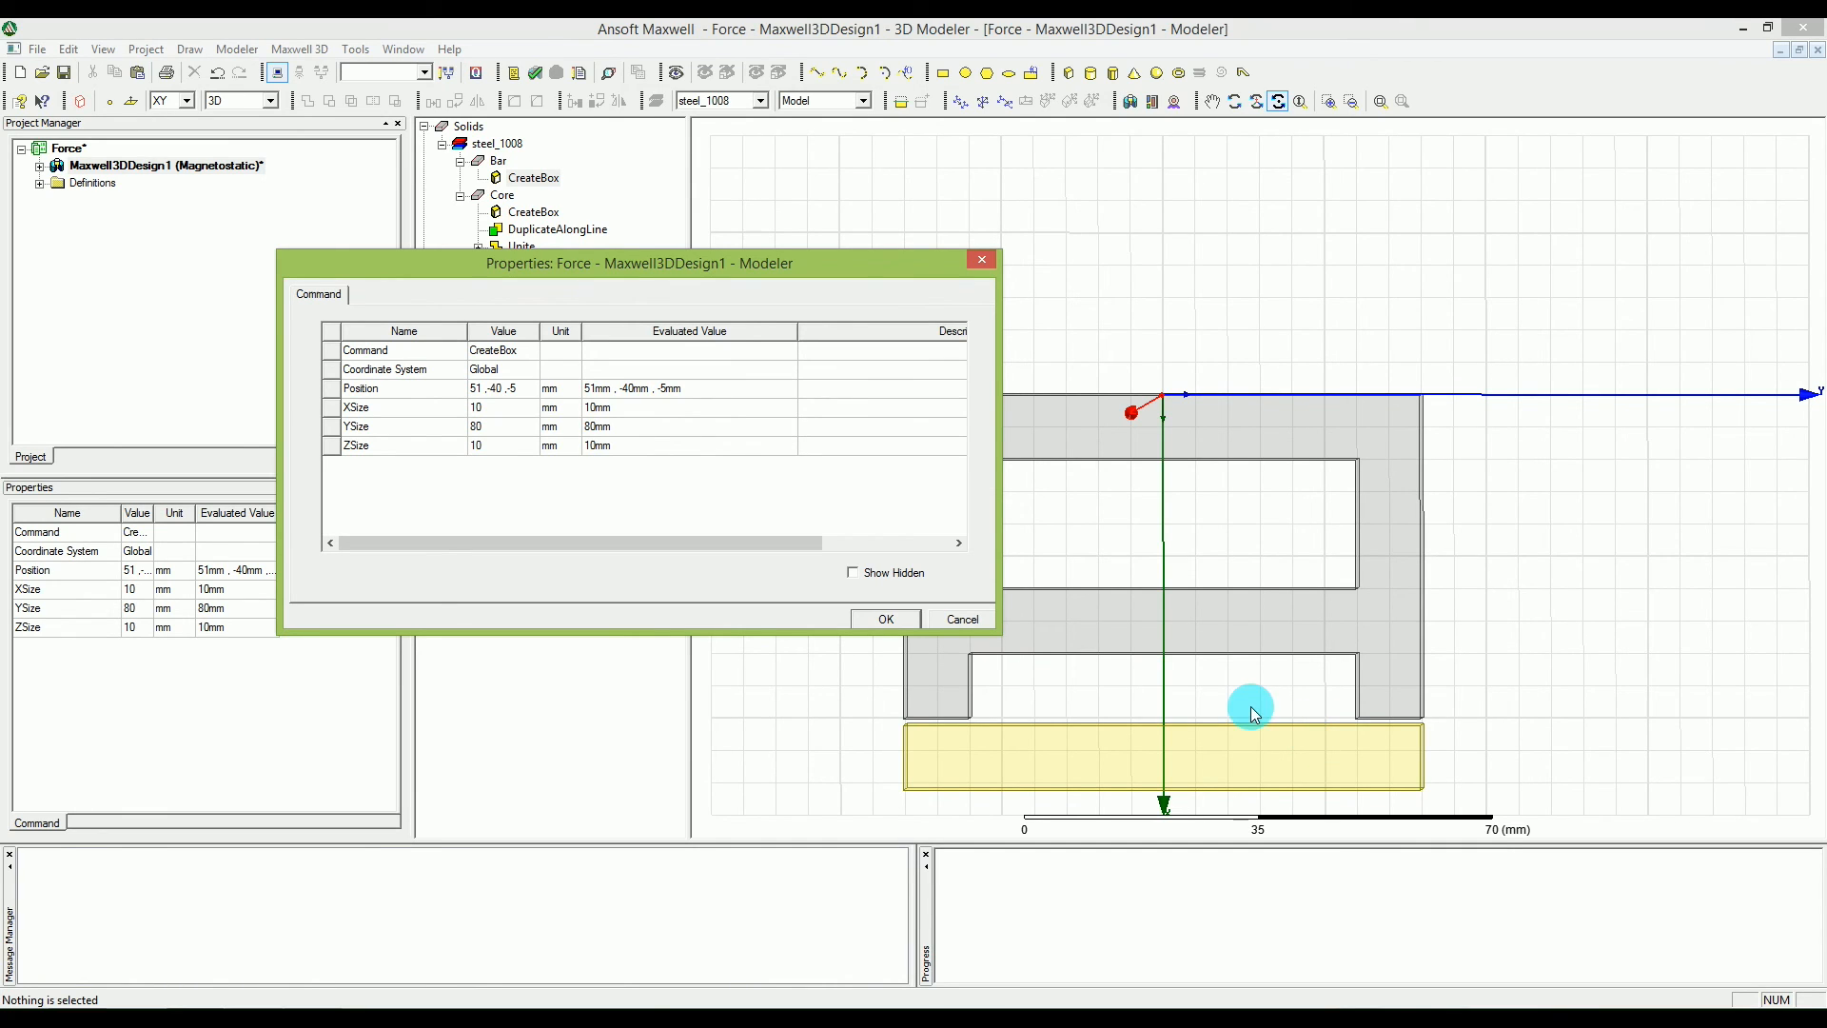
left_click_drag(704, 274, 976, 273)
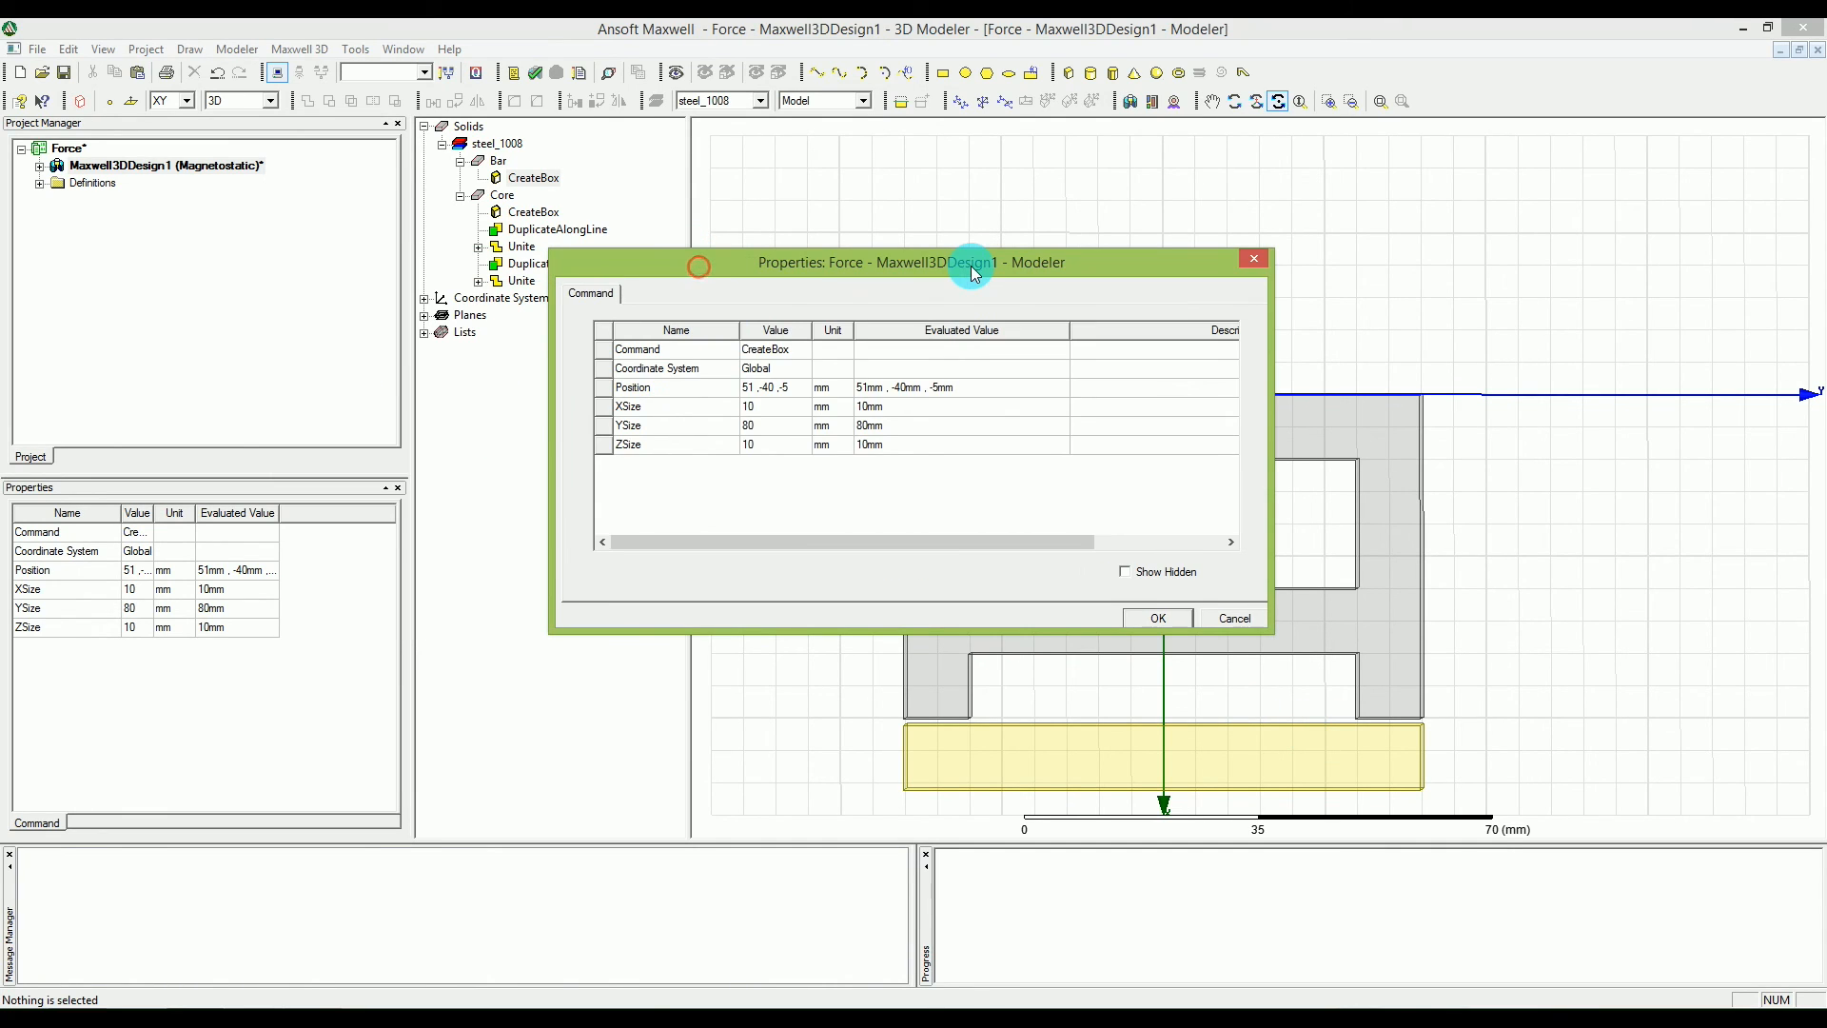
Set the X coordinate of Bar's position to the expression 51mm+mx, keeping -40 and -5 for Y and Z.
left_click(760, 388)
left_click(759, 389)
left_click_drag(758, 389, 777, 406)
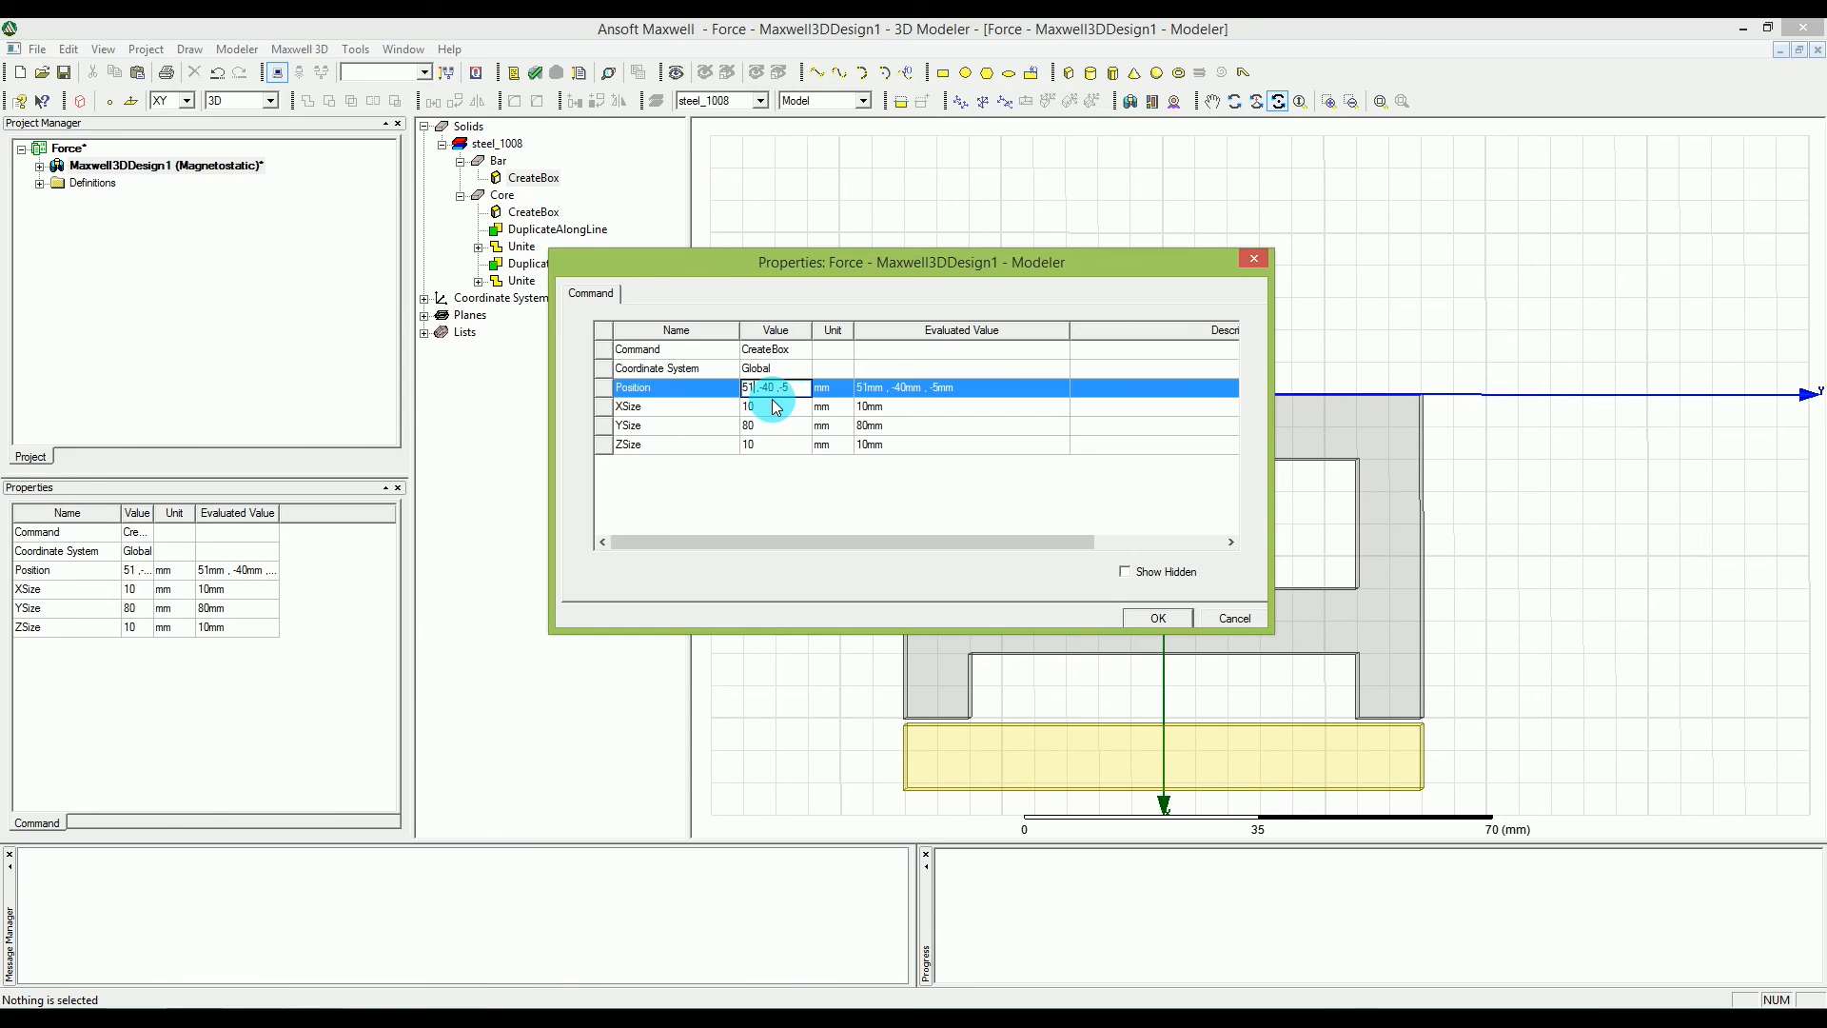
type("+")
type("mx")
type("mm")
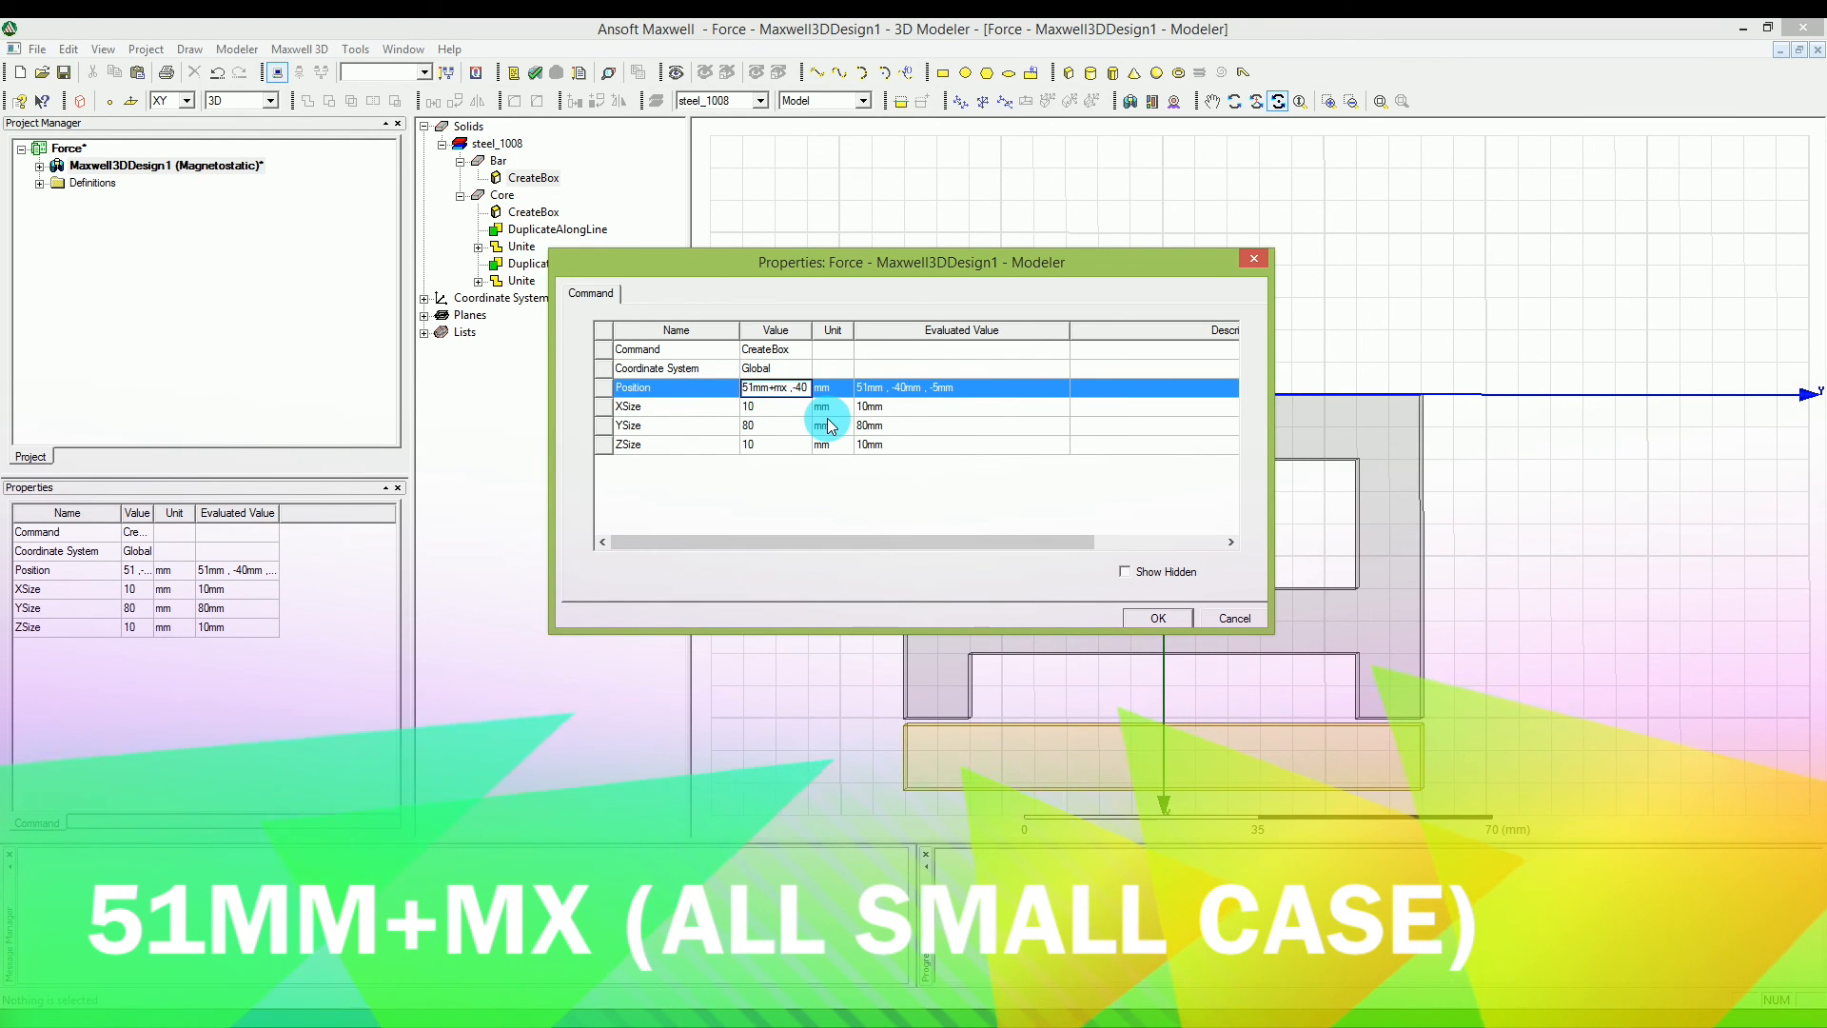
left_click(795, 410)
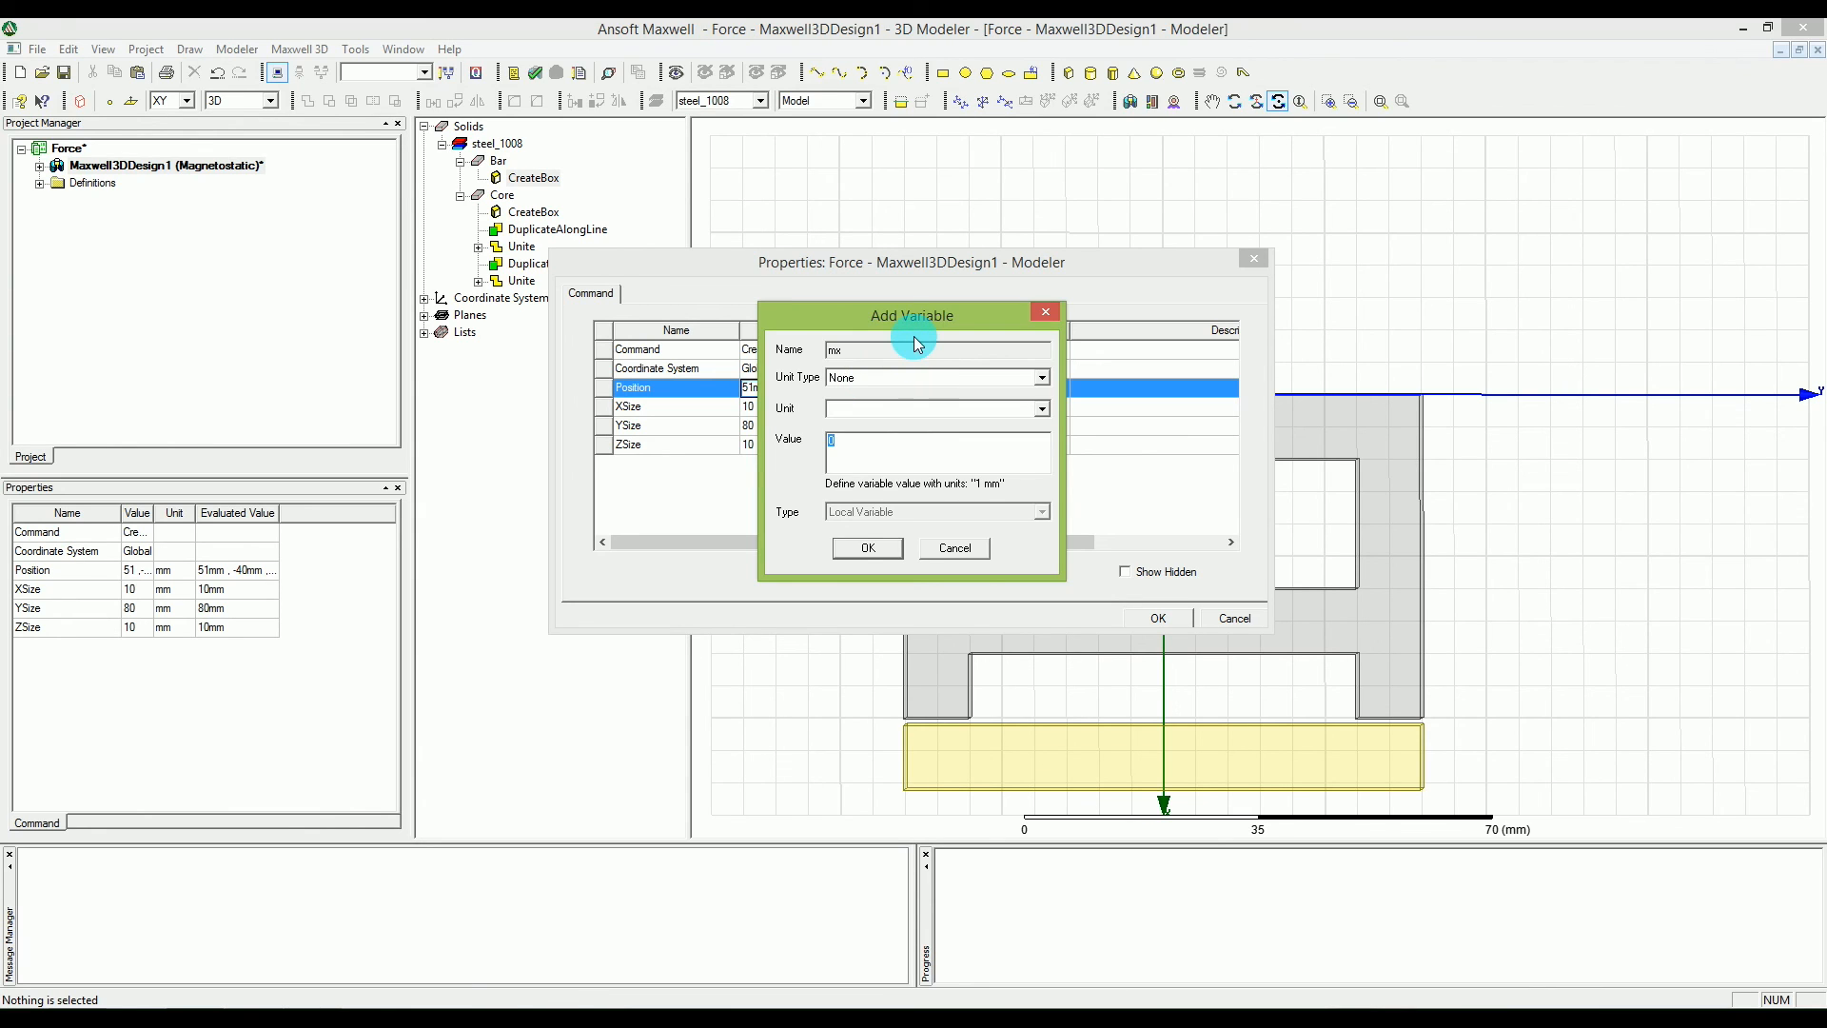
Define the variable mx with unit type Length, unit mm and a value of 1.
left_click_drag(916, 338, 983, 330)
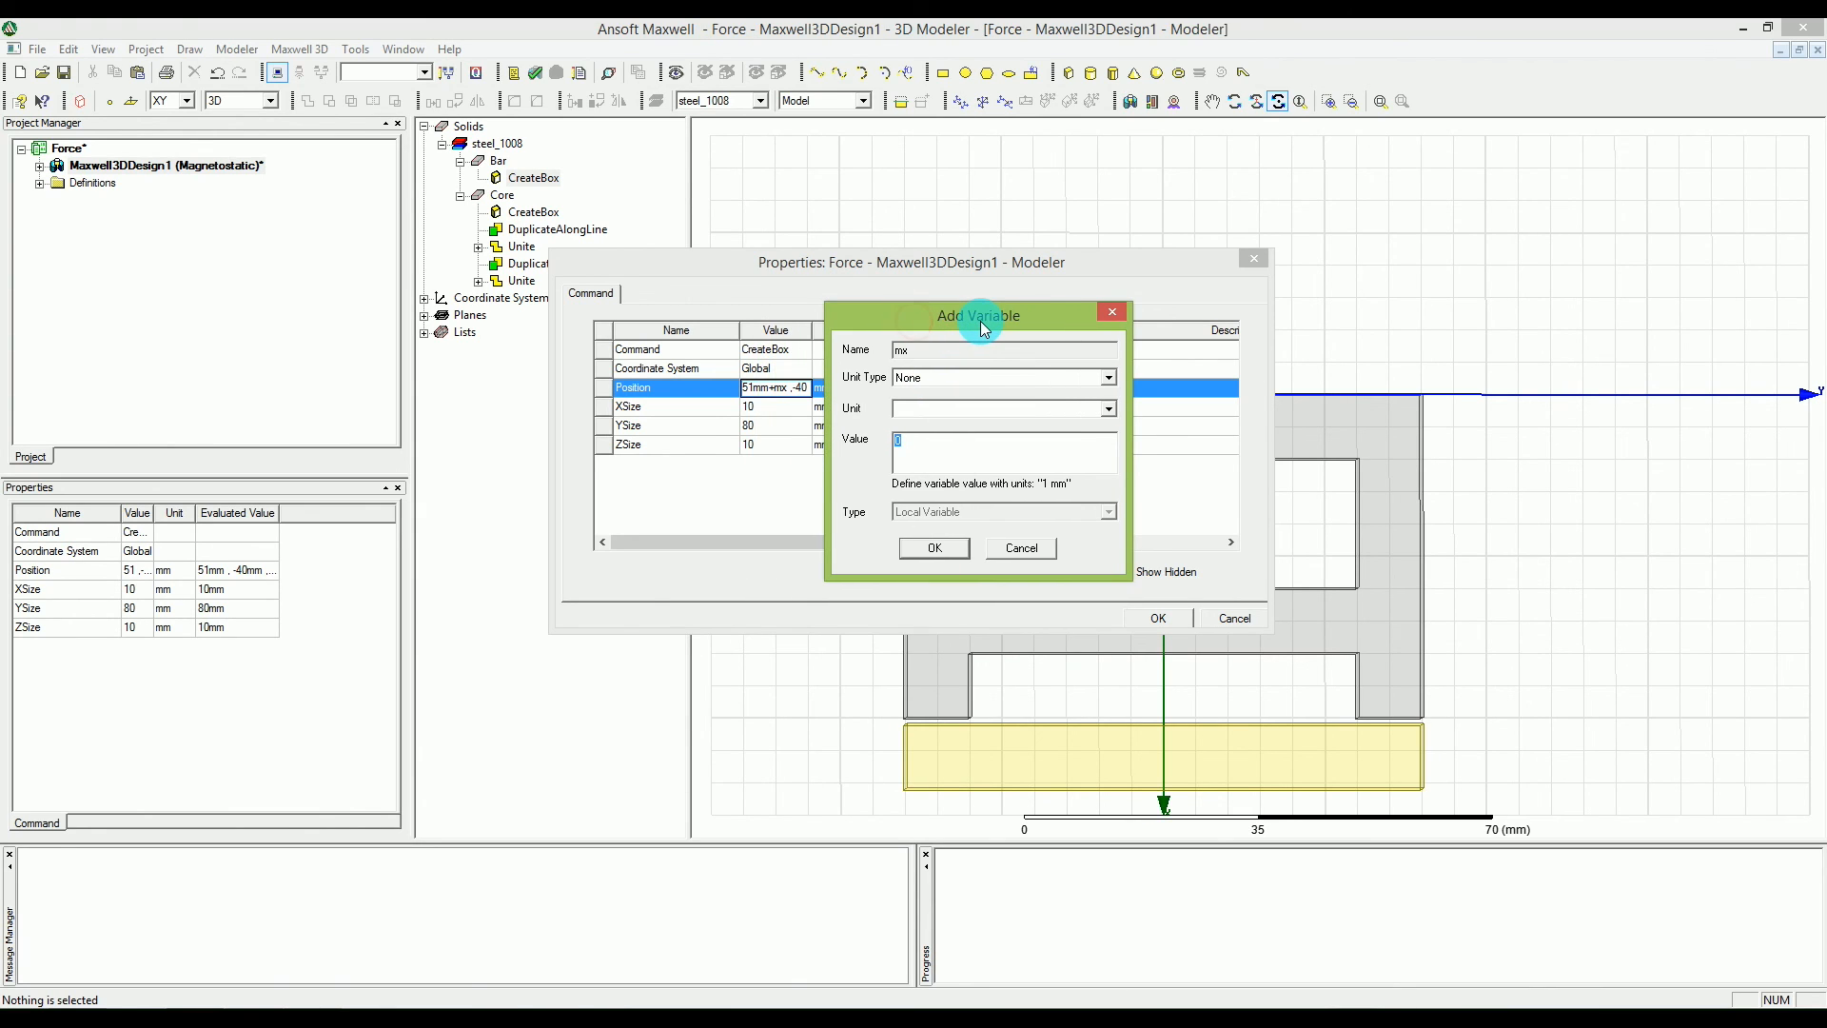
left_click(949, 378)
left_click(948, 378)
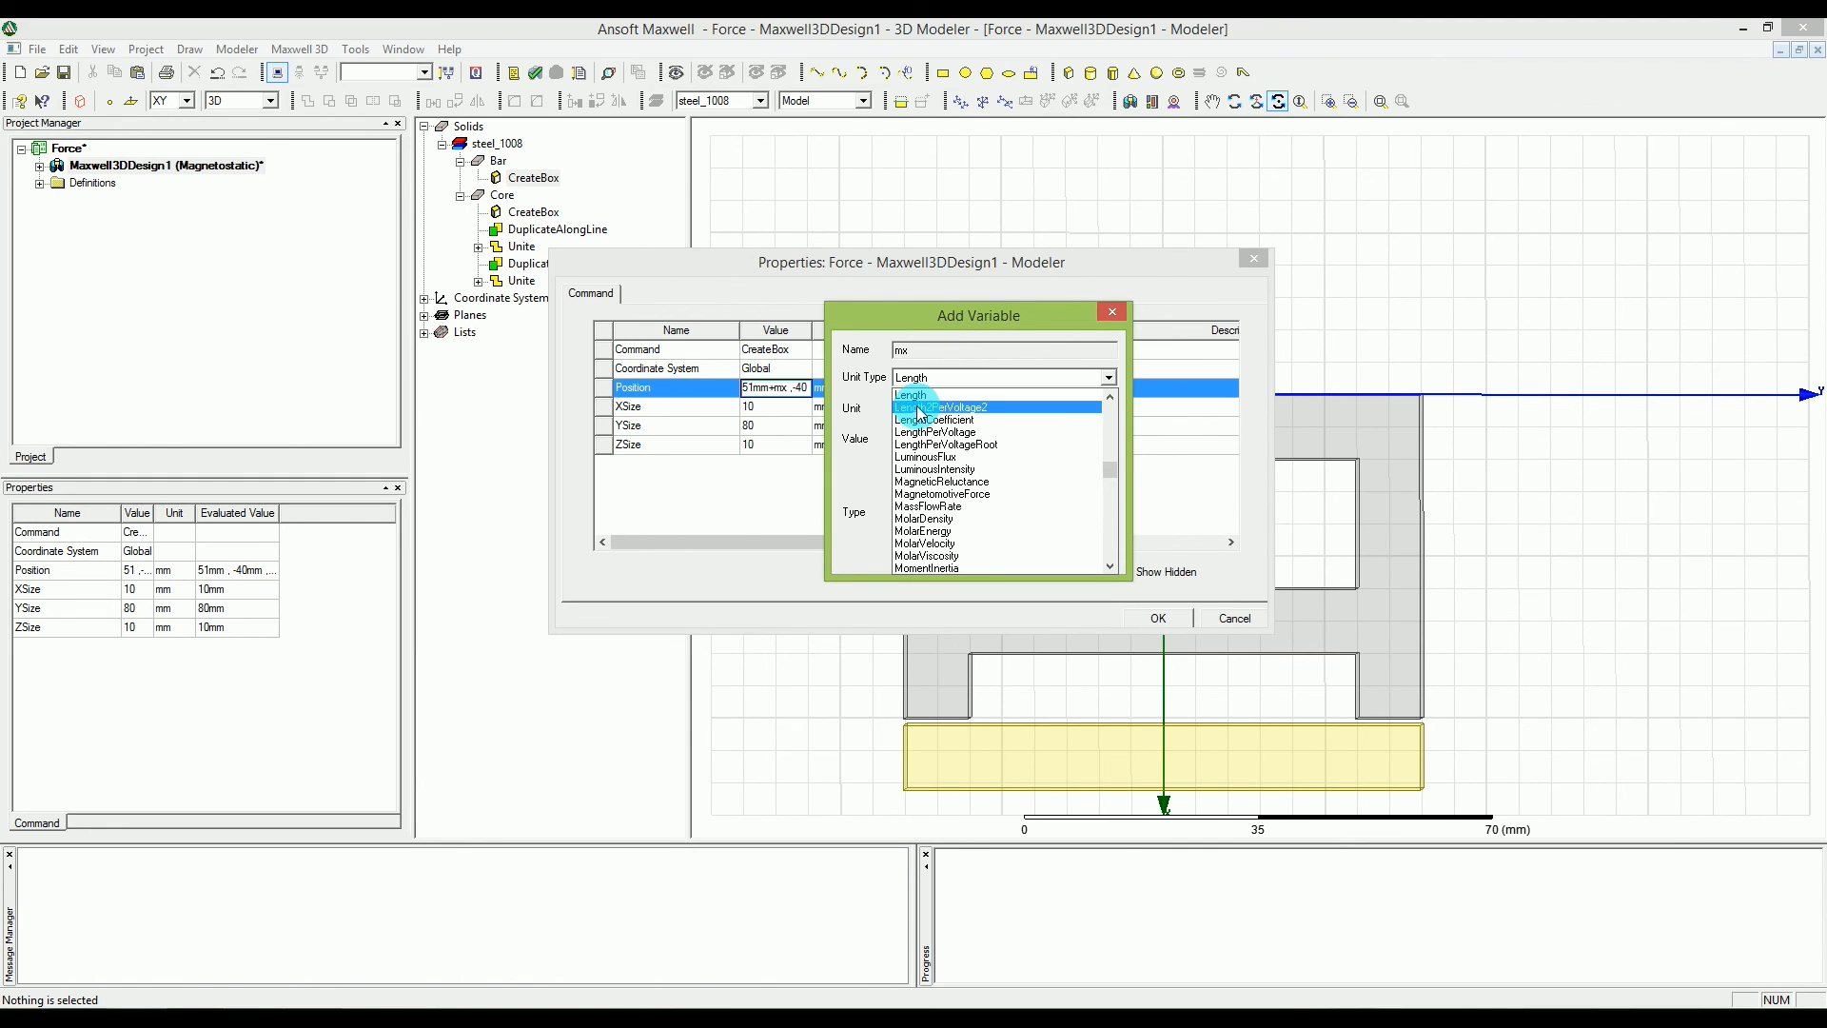
left_click(915, 396)
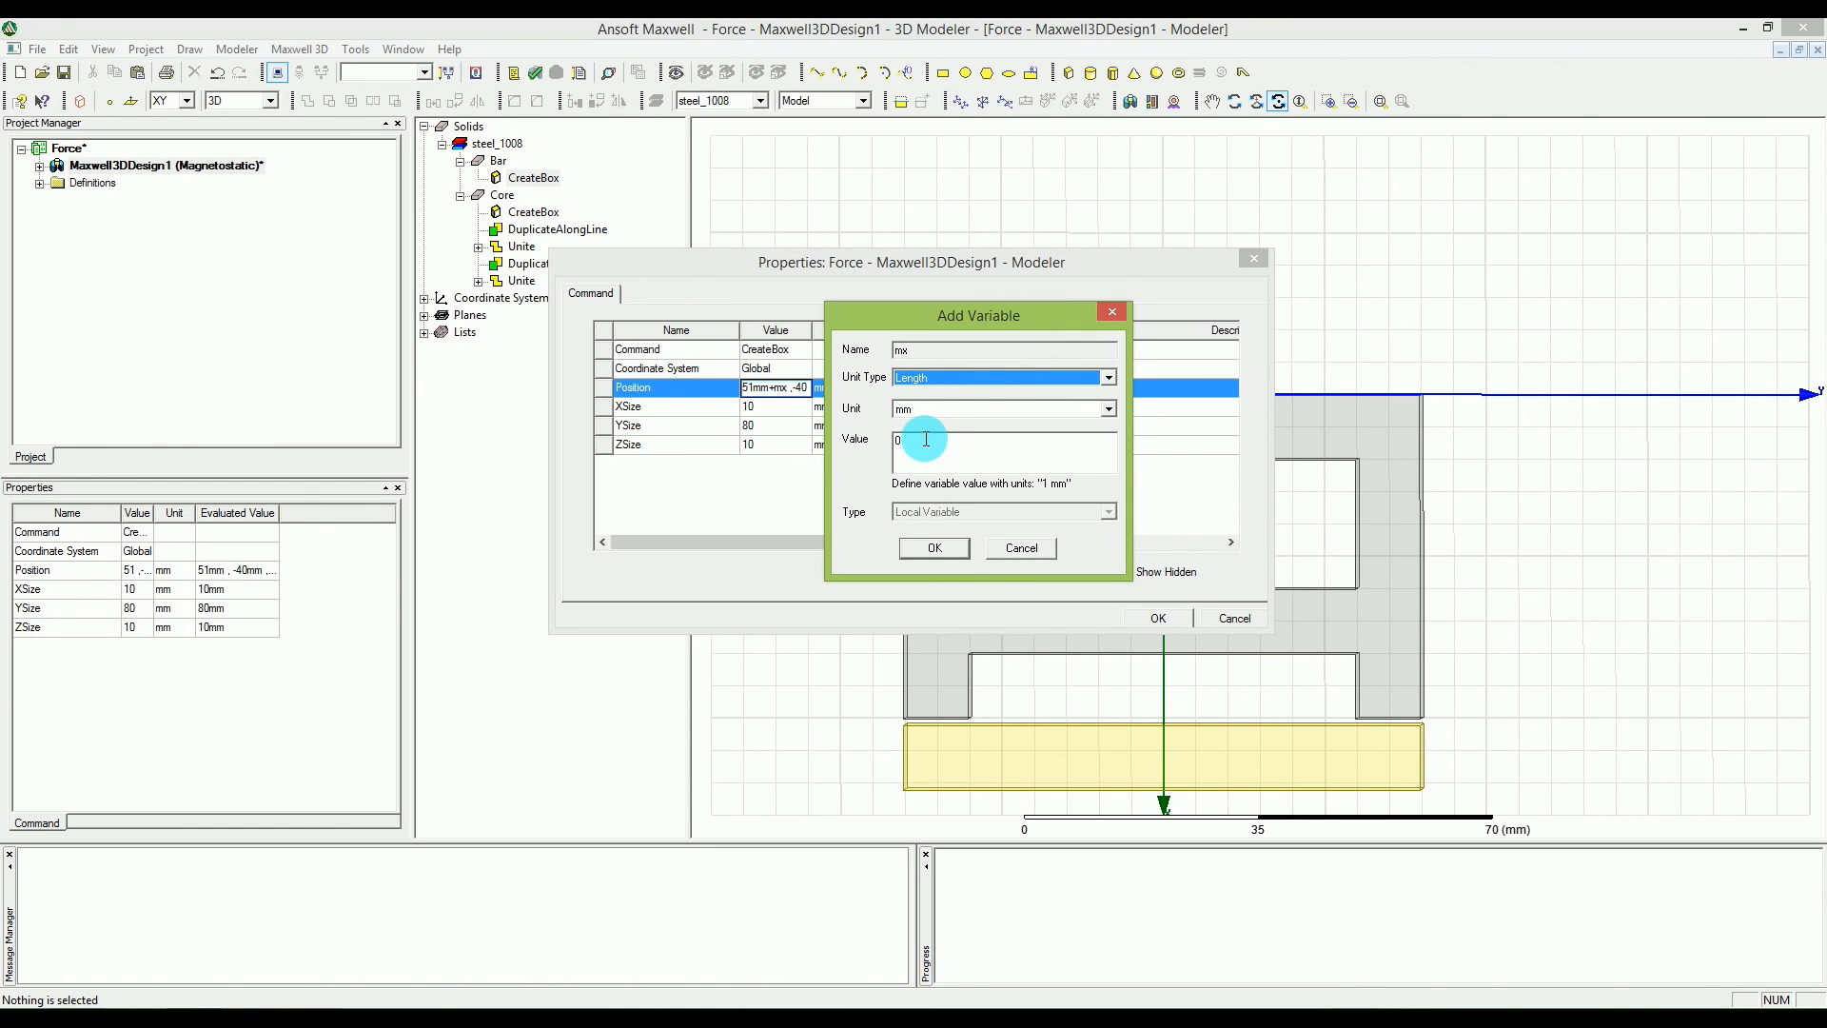
left_click(924, 439)
left_click_drag(923, 440, 848, 451)
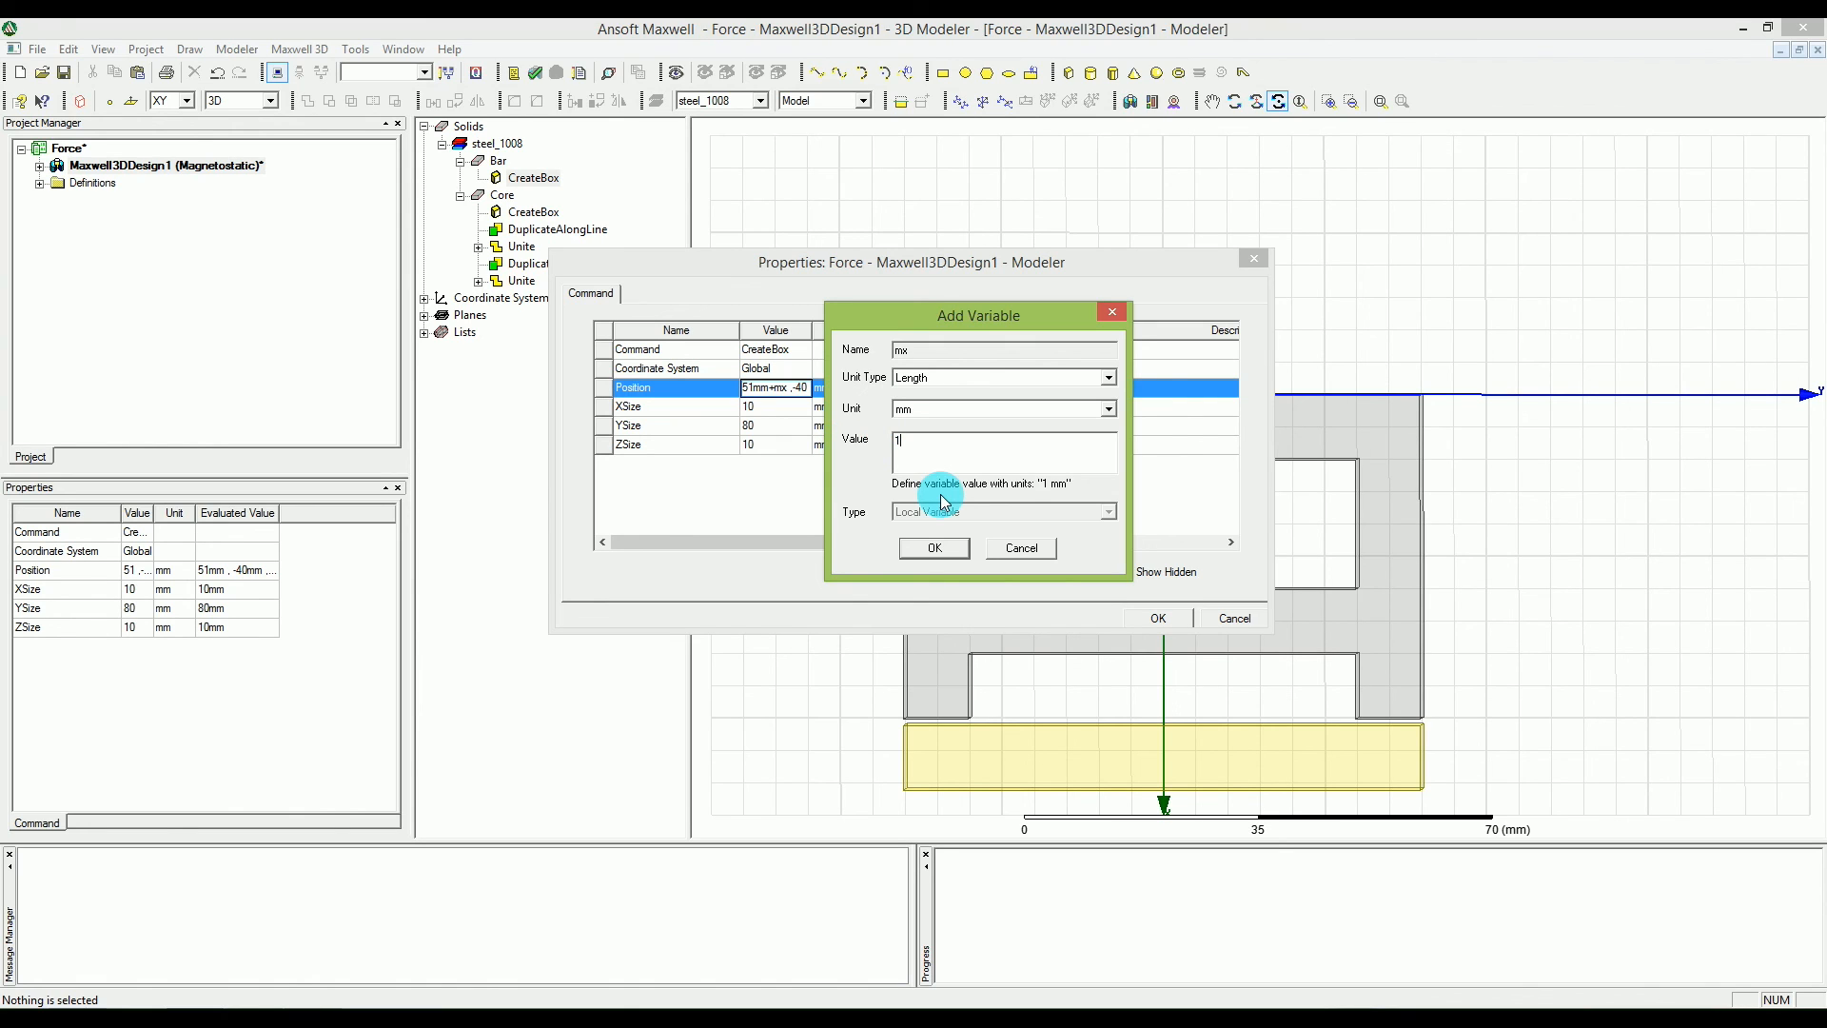
left_click(937, 547)
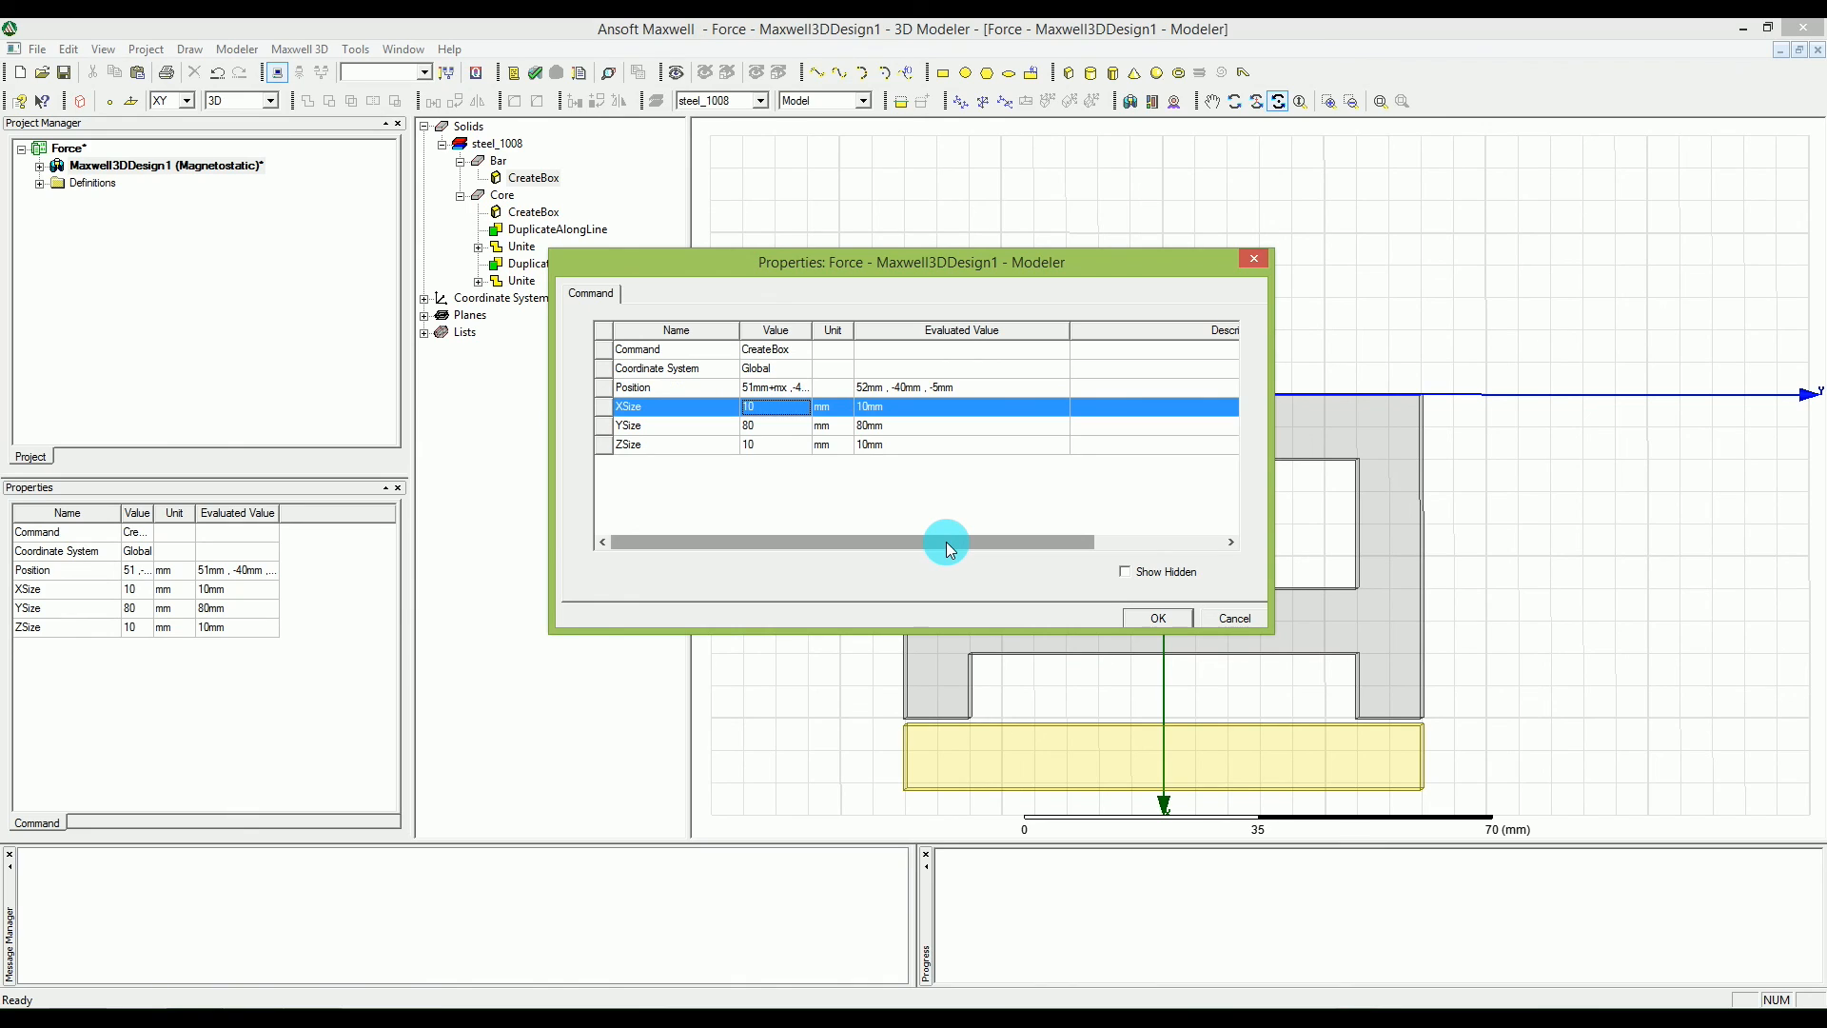